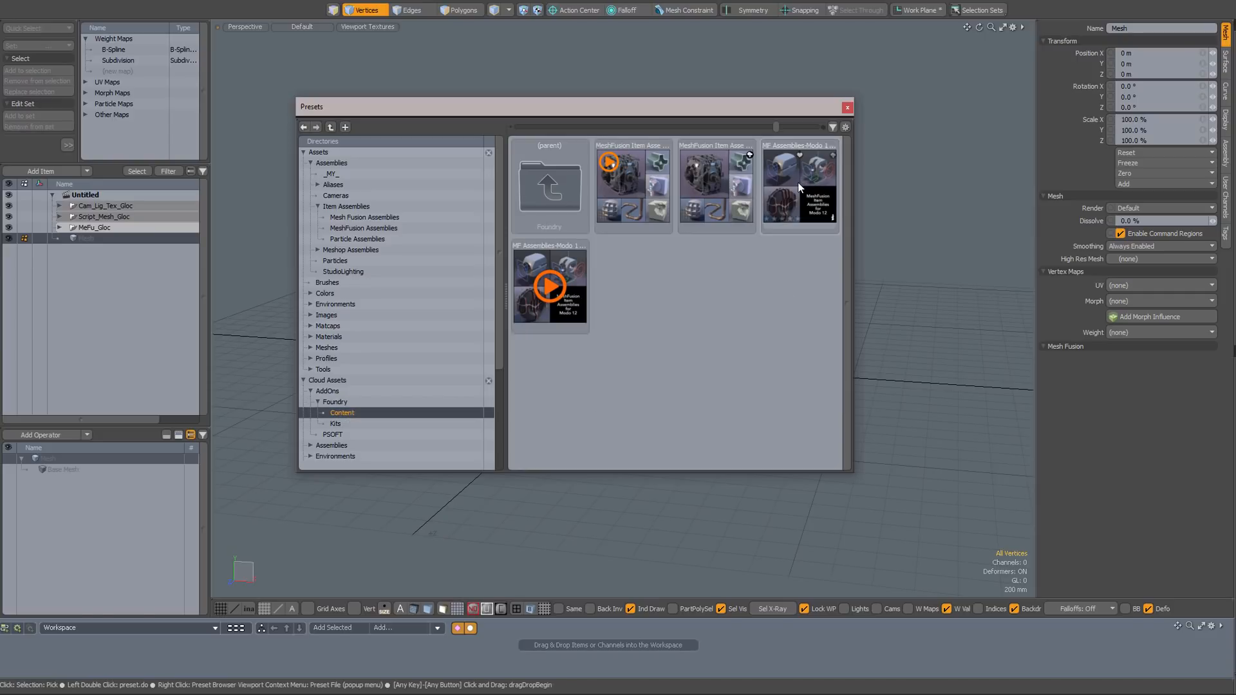
- Load the 3 Axis Sweep preset from the MeshFusion Assemblies into the scene and close the preset browser
left_click(797, 183)
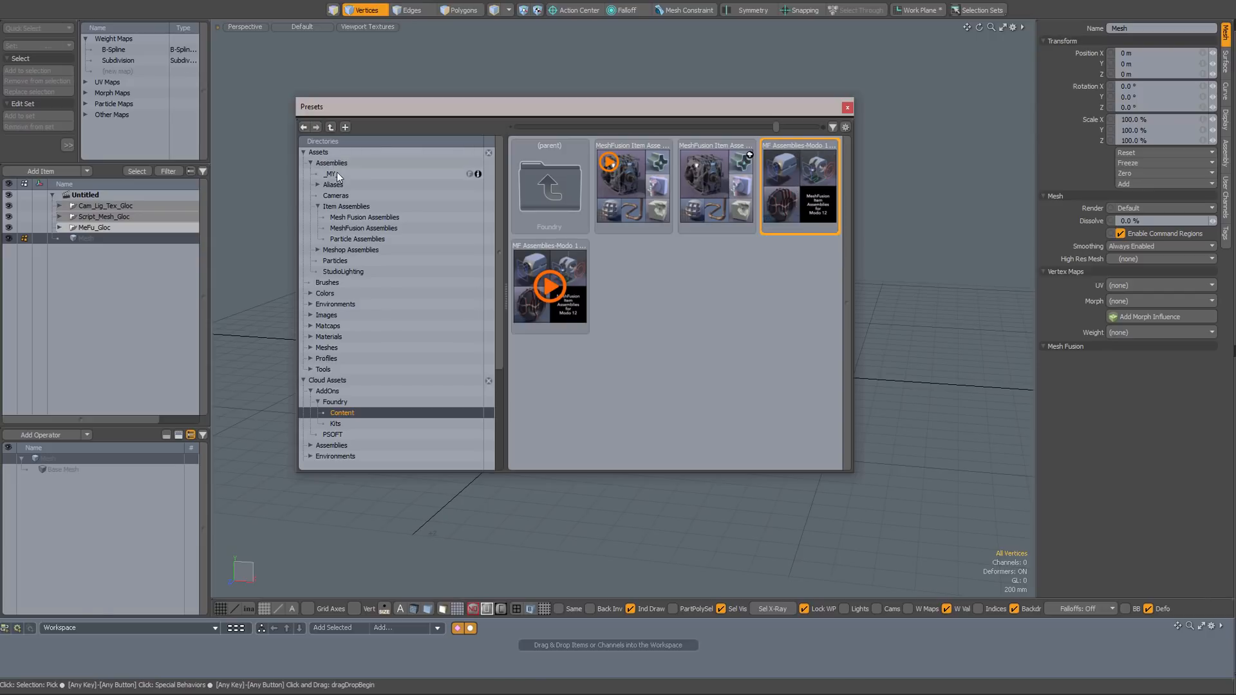
left_click(349, 228)
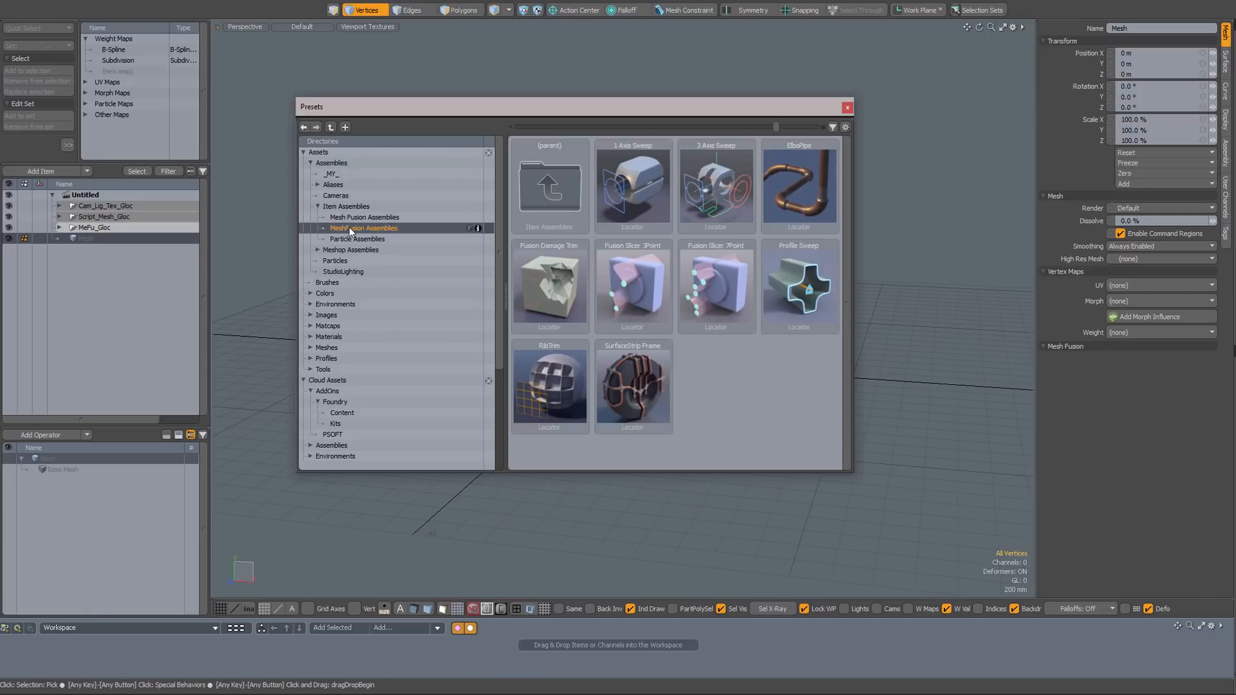
left_click(723, 202)
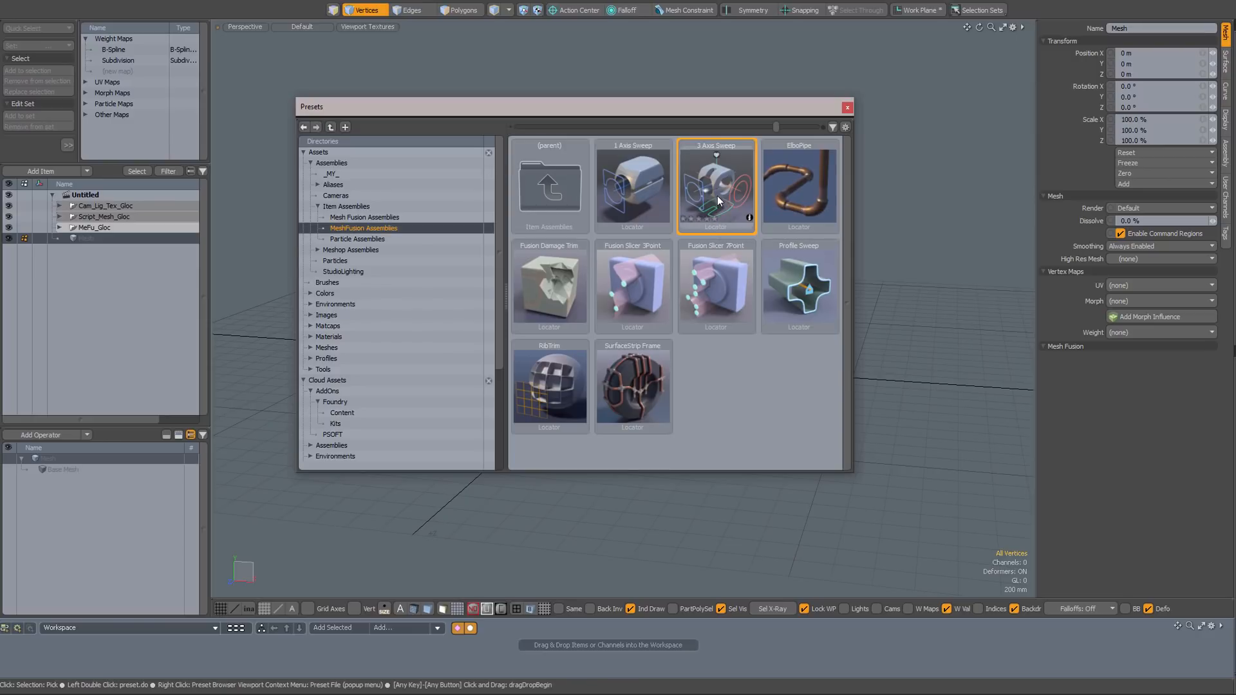
double_click(717, 196)
left_click(847, 107)
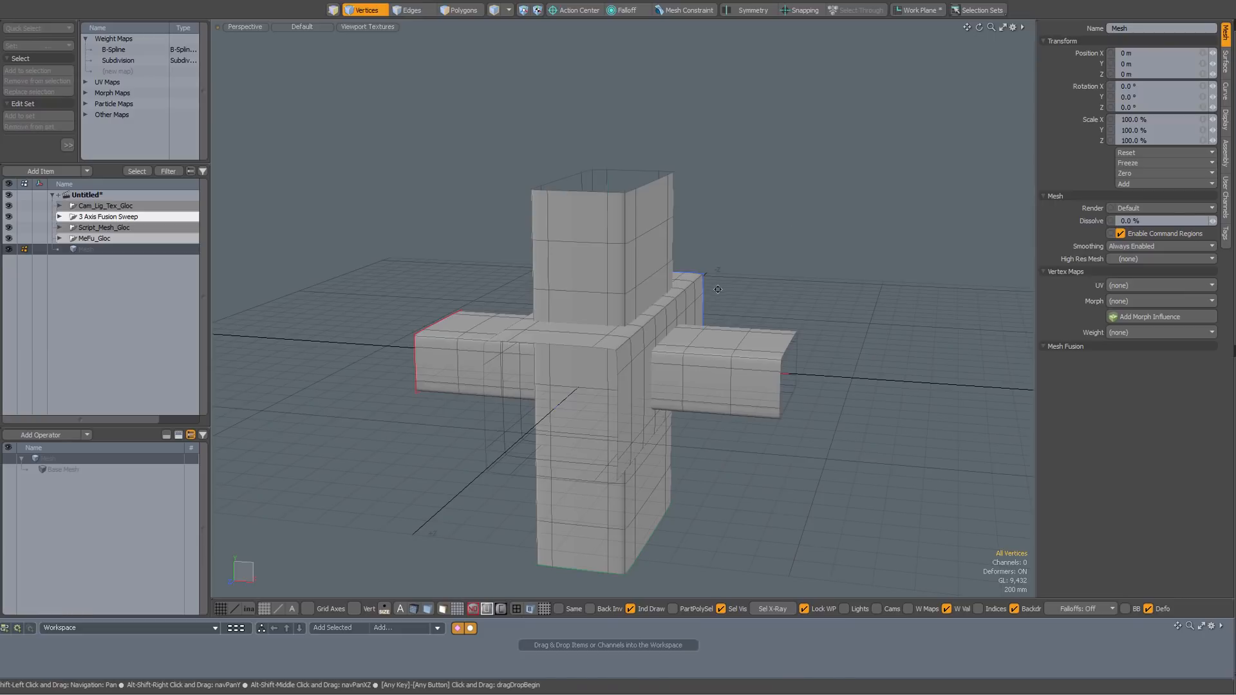
left_click_drag(747, 252, 713, 243, "alt")
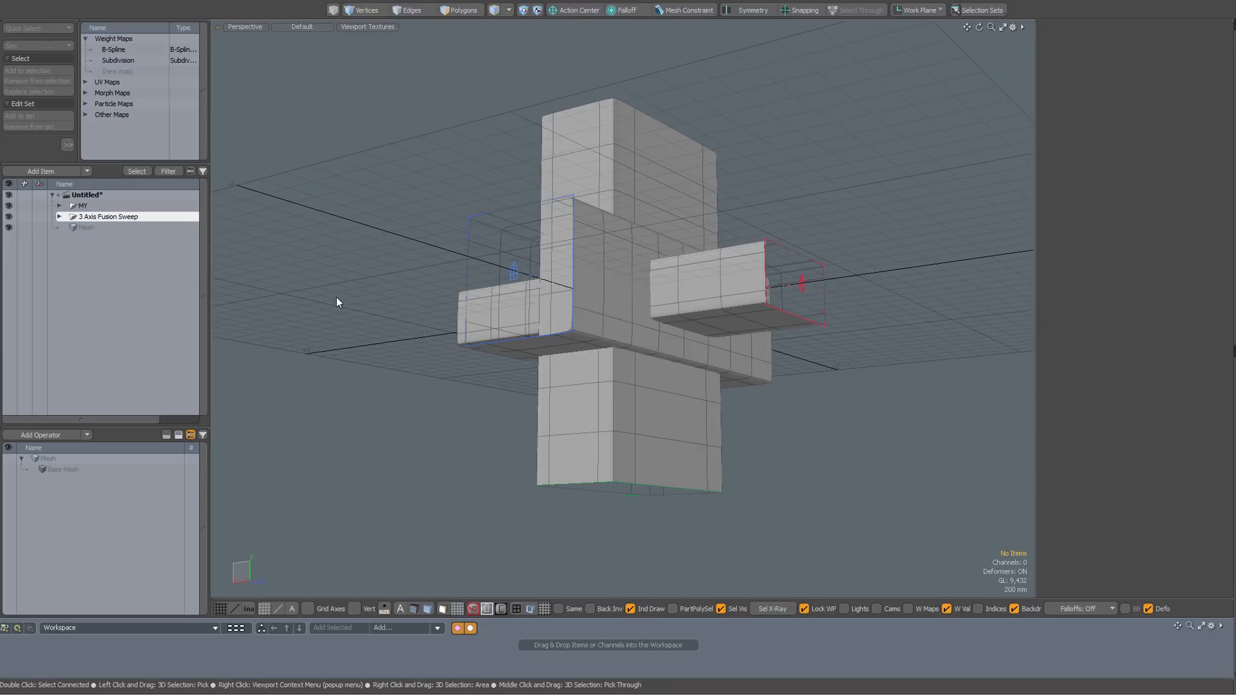
- Expand the 3 Axis Fusion Sweep group and hide its Profile Sweep Z and Y groups, leaving only the X sweep shown
left_click(59, 218)
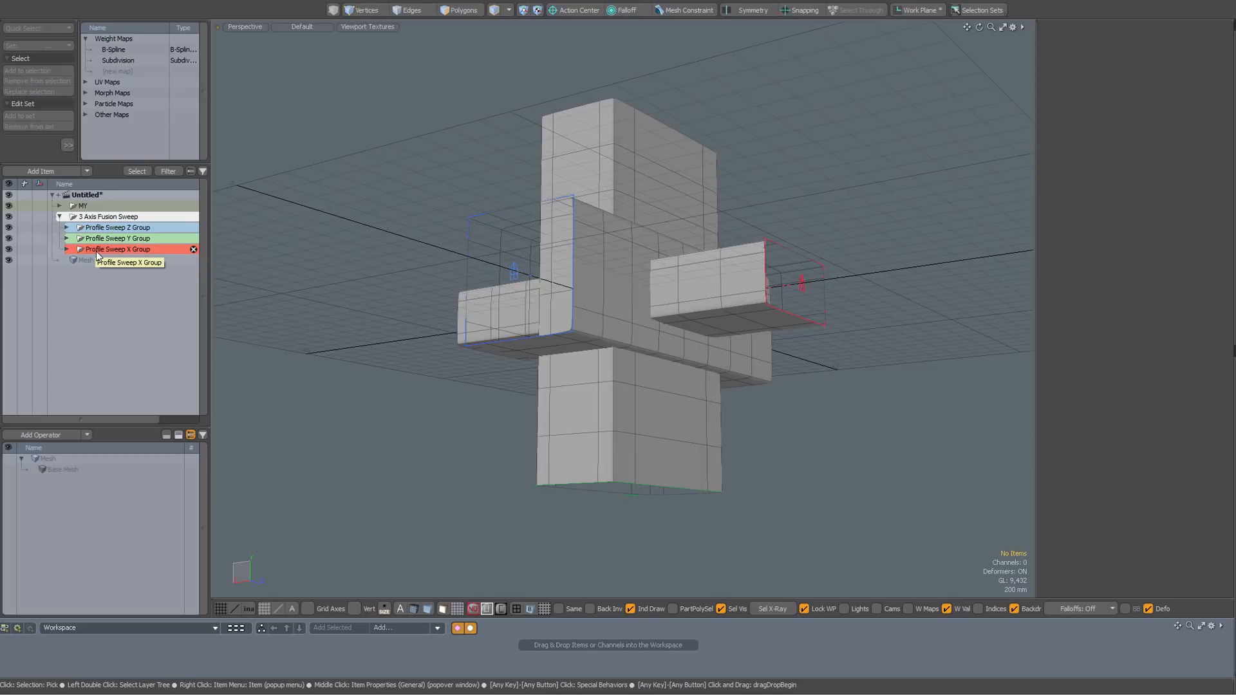
left_click(8, 228)
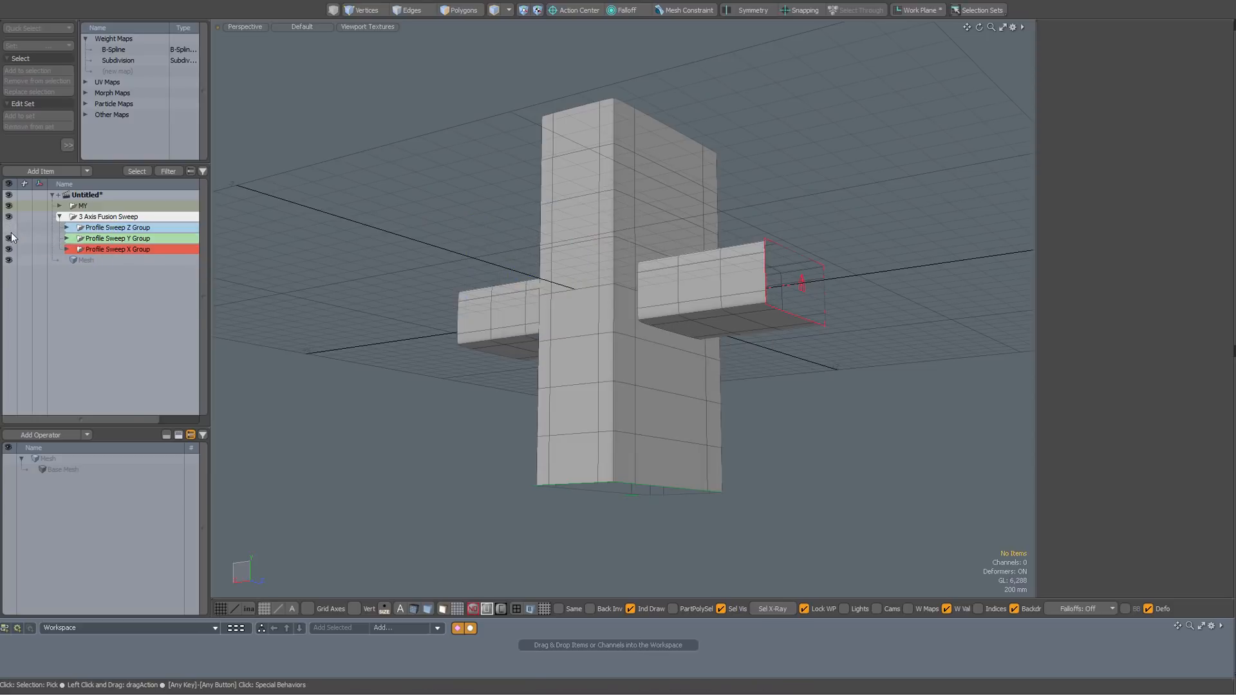
left_click(9, 238)
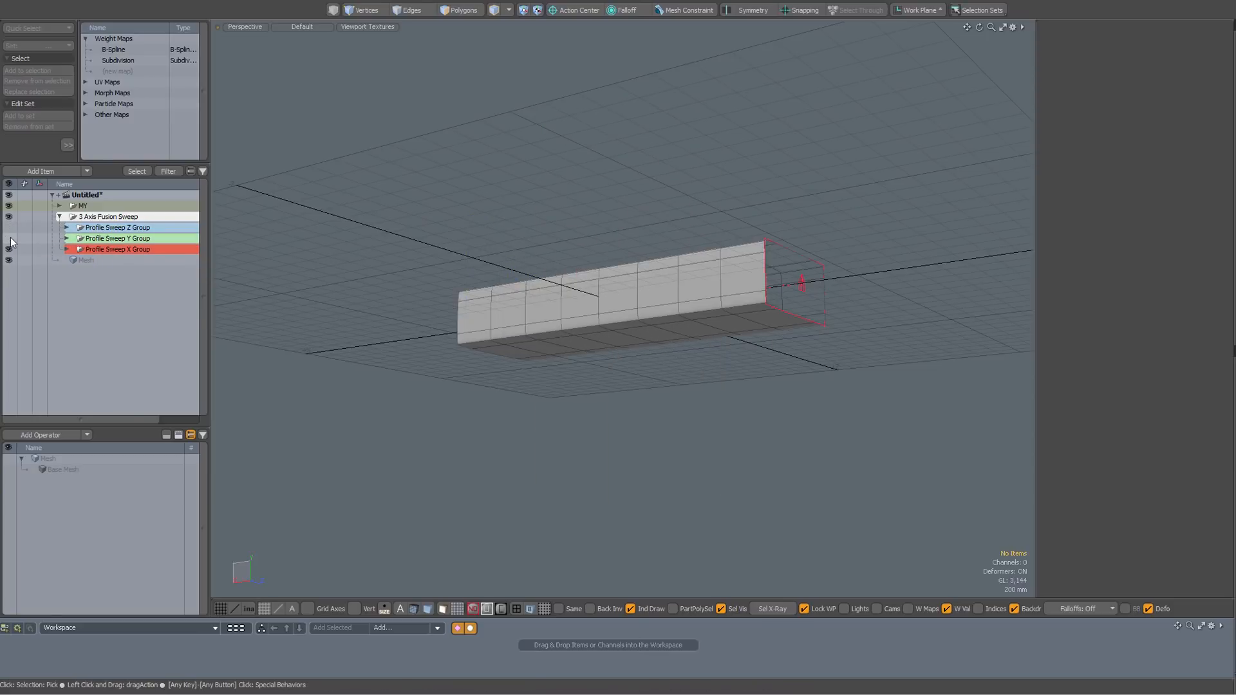
left_click_drag(599, 361, 636, 323, "alt")
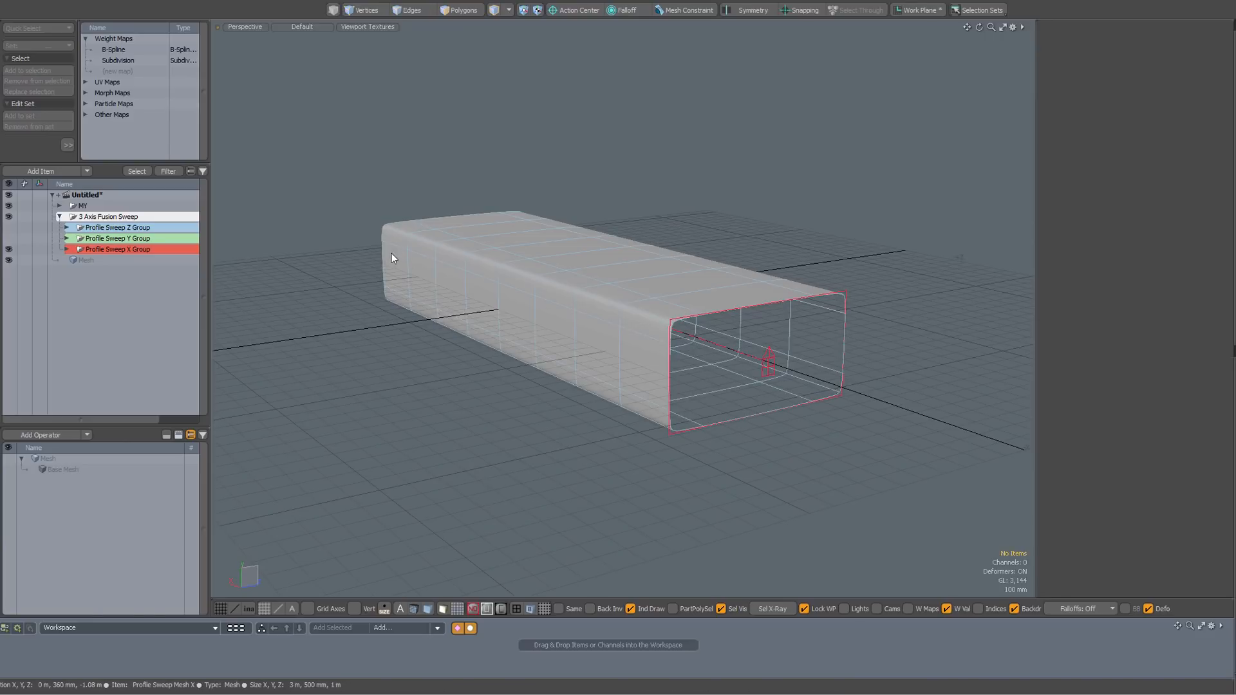
- Expand Profile Sweep X Group, select Profile Sweep Mesh X and unfold its Profile Sweep X Folder of mesh operators
left_click(67, 249)
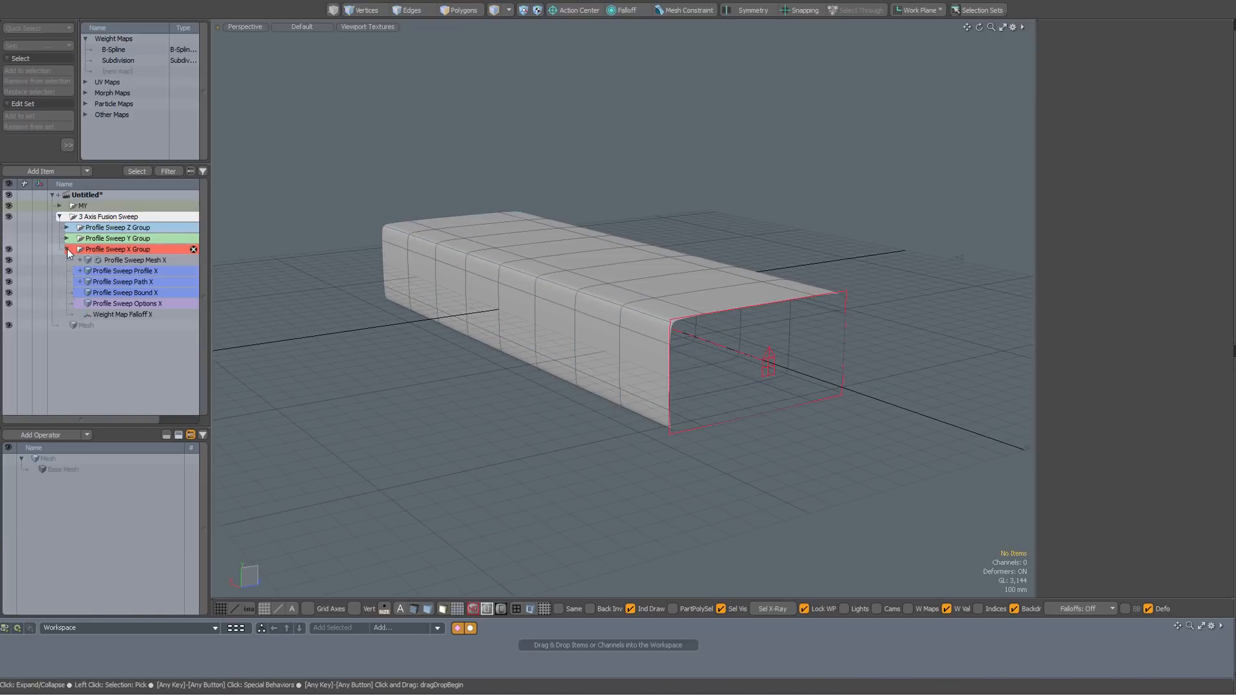
left_click(117, 260)
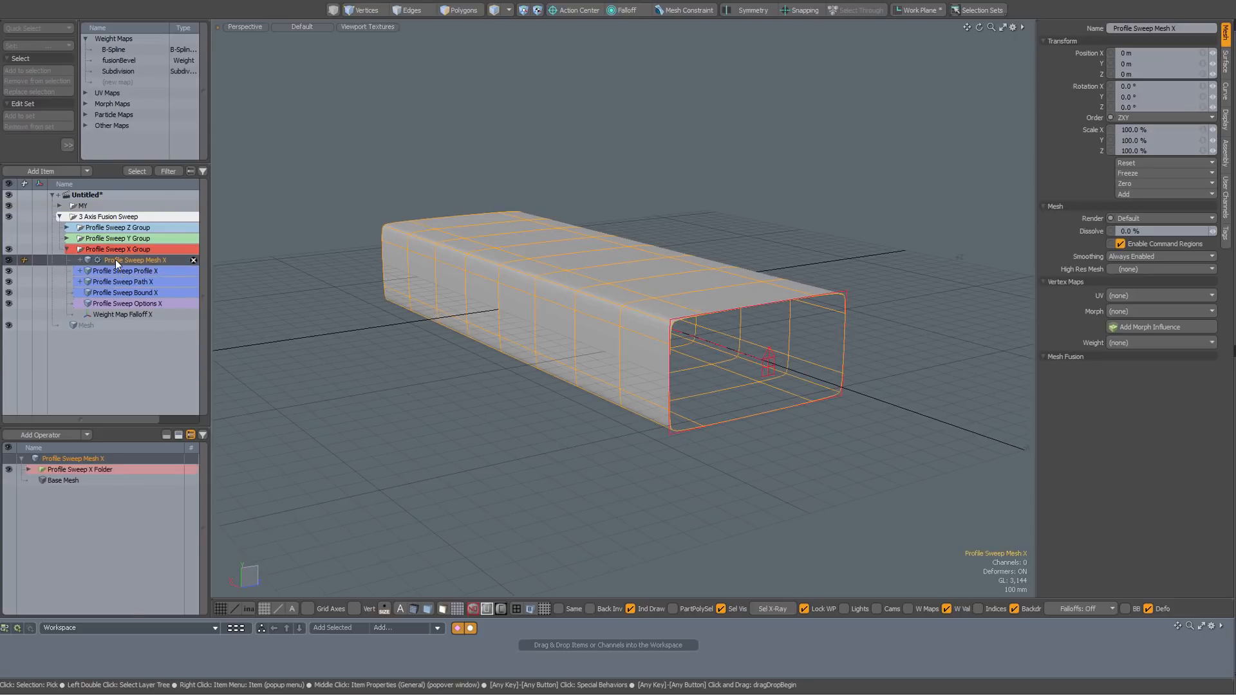
left_click(28, 470)
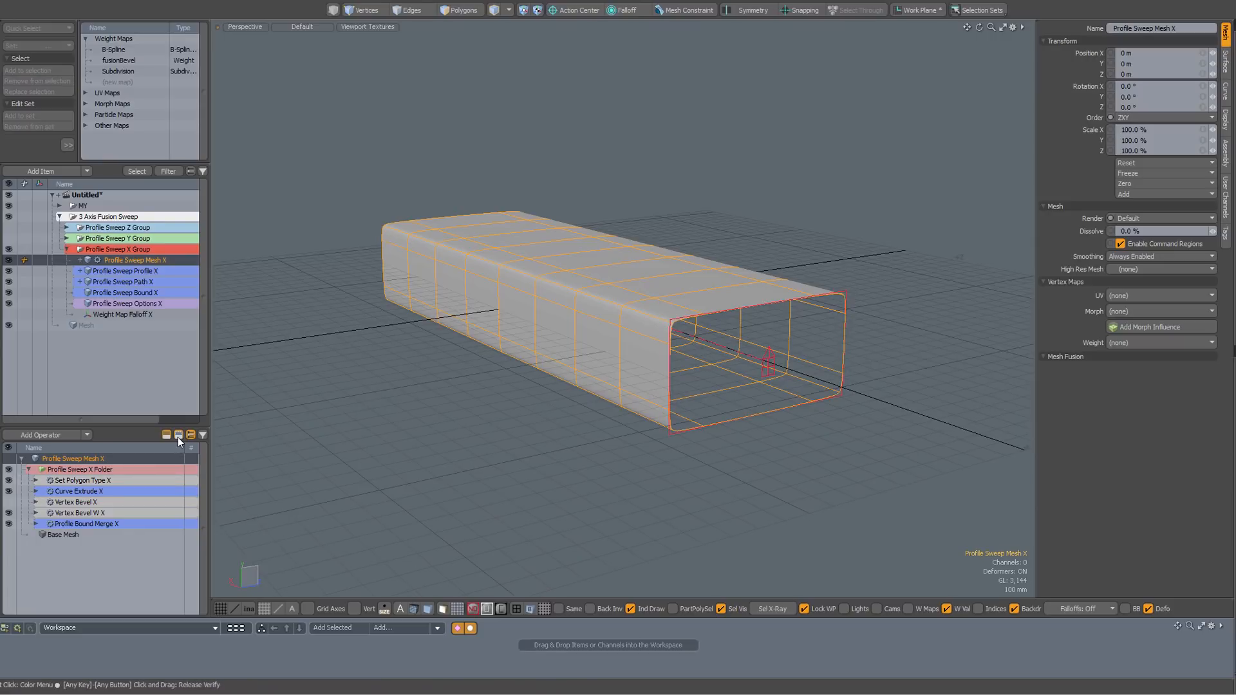
- Examine the X sweep's operators one by one from Profile Bound Merge X through the vertex bevels and Curve Extrude X to Set Polygon Type X
left_click(75, 523)
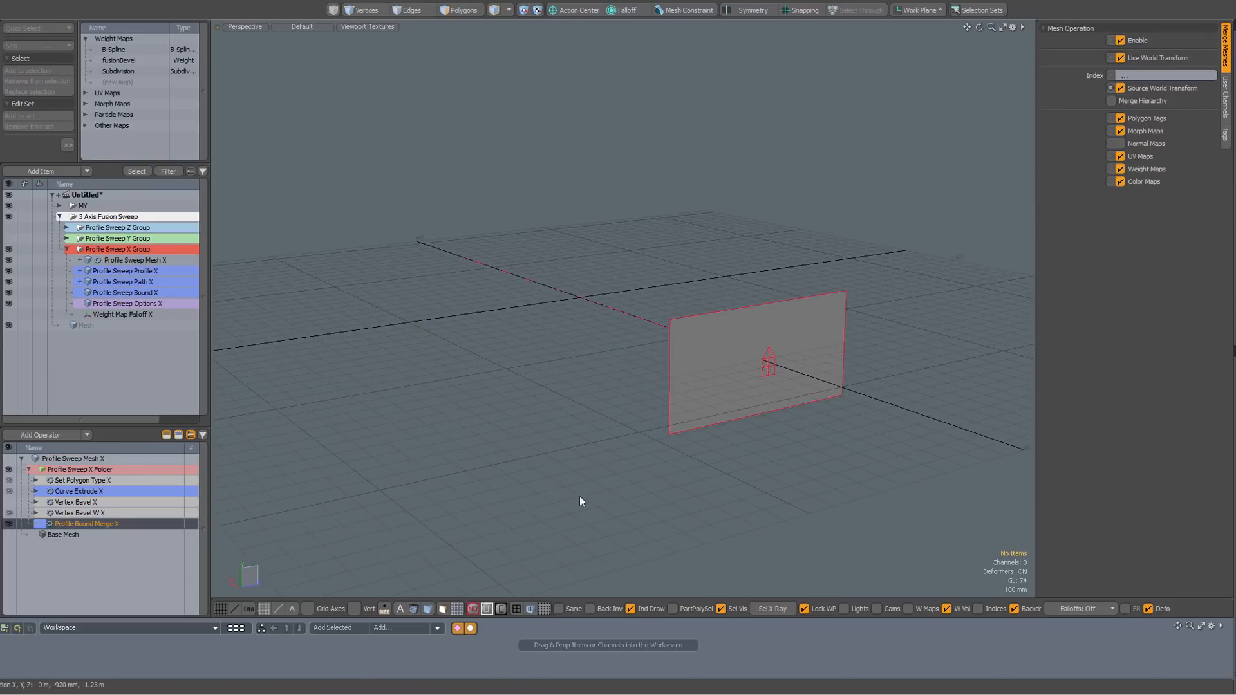
left_click(76, 513)
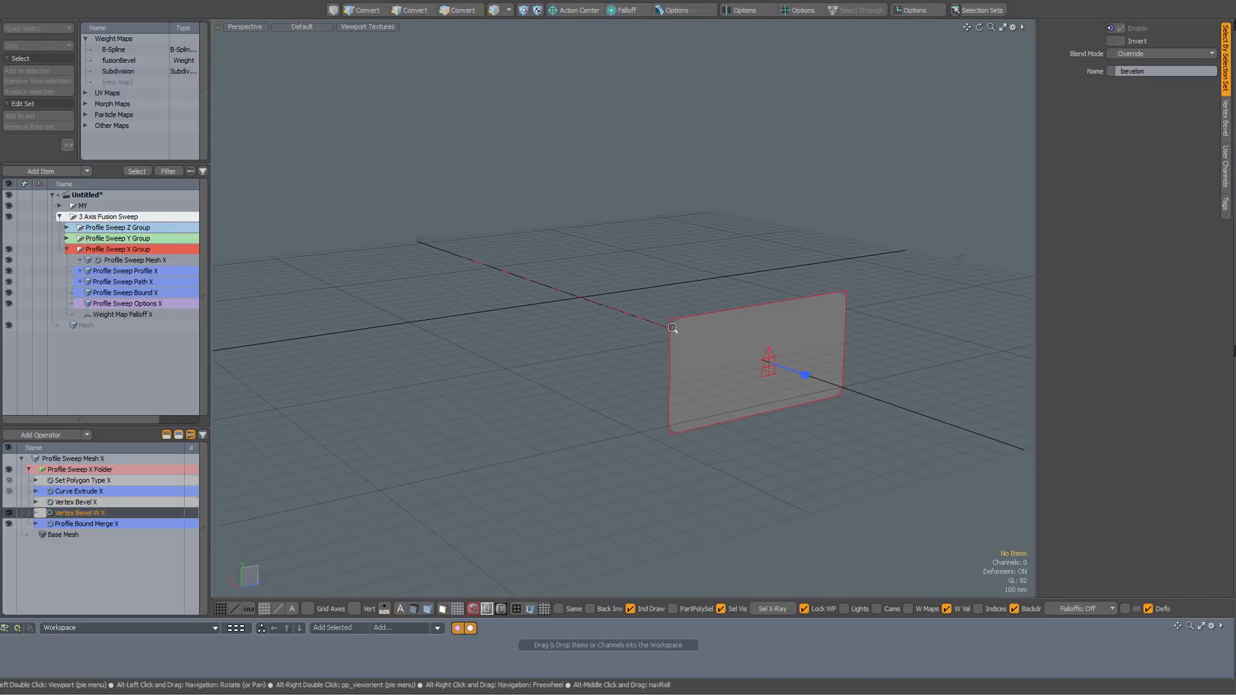
left_click_drag(689, 328, 700, 267, "ctrl+alt")
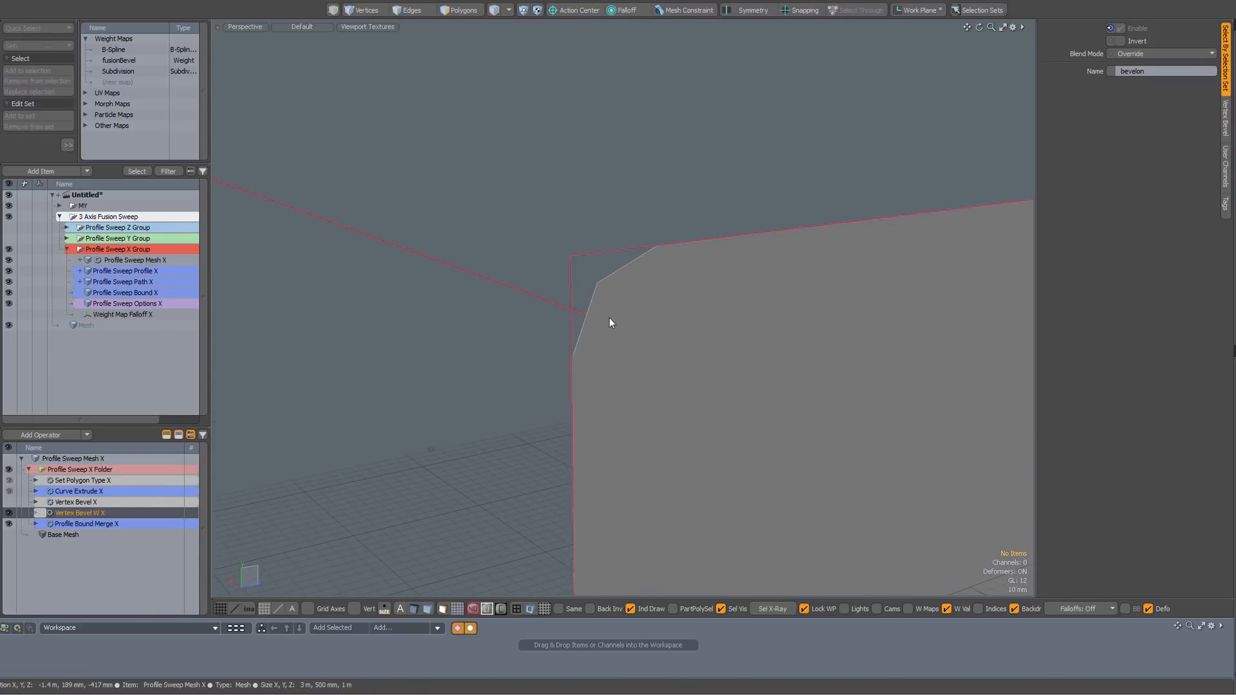
left_click(84, 504)
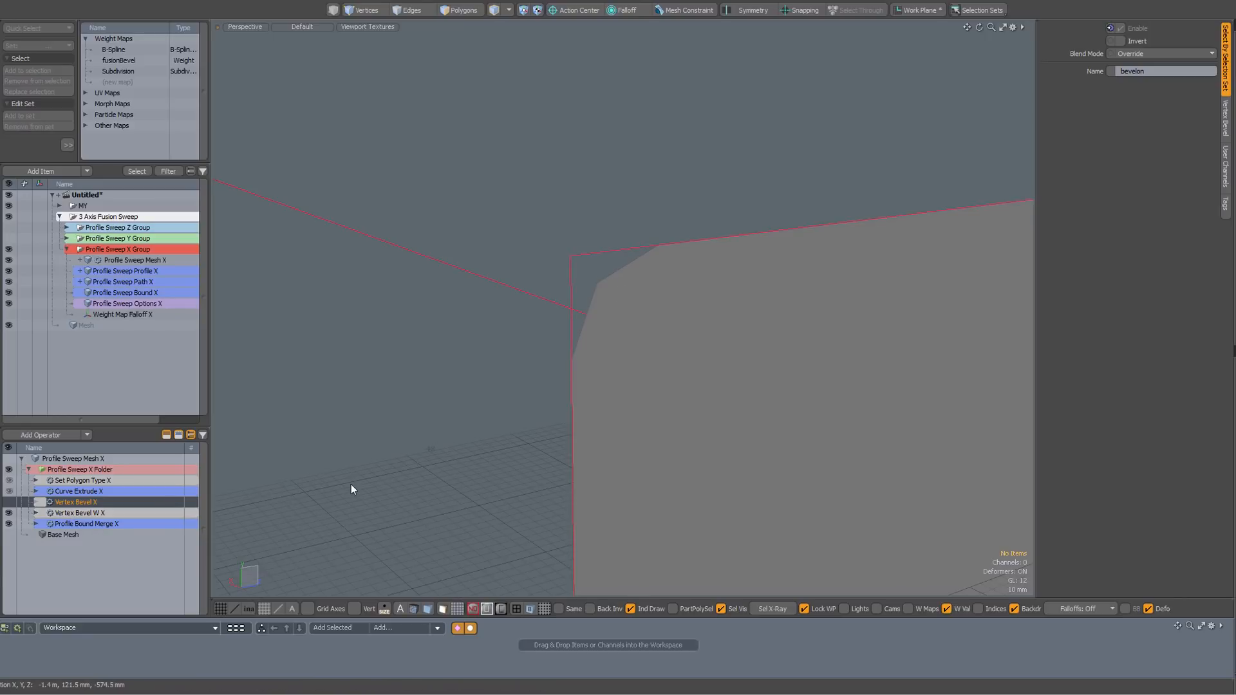
left_click(79, 492)
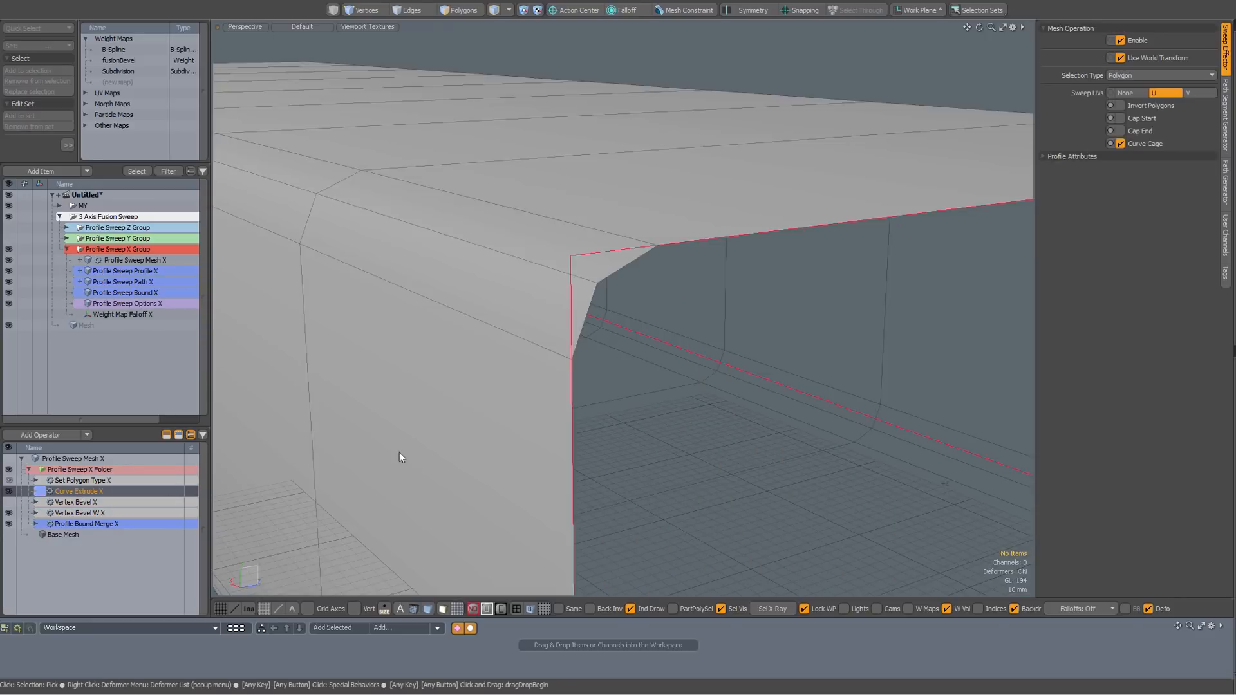
key("a")
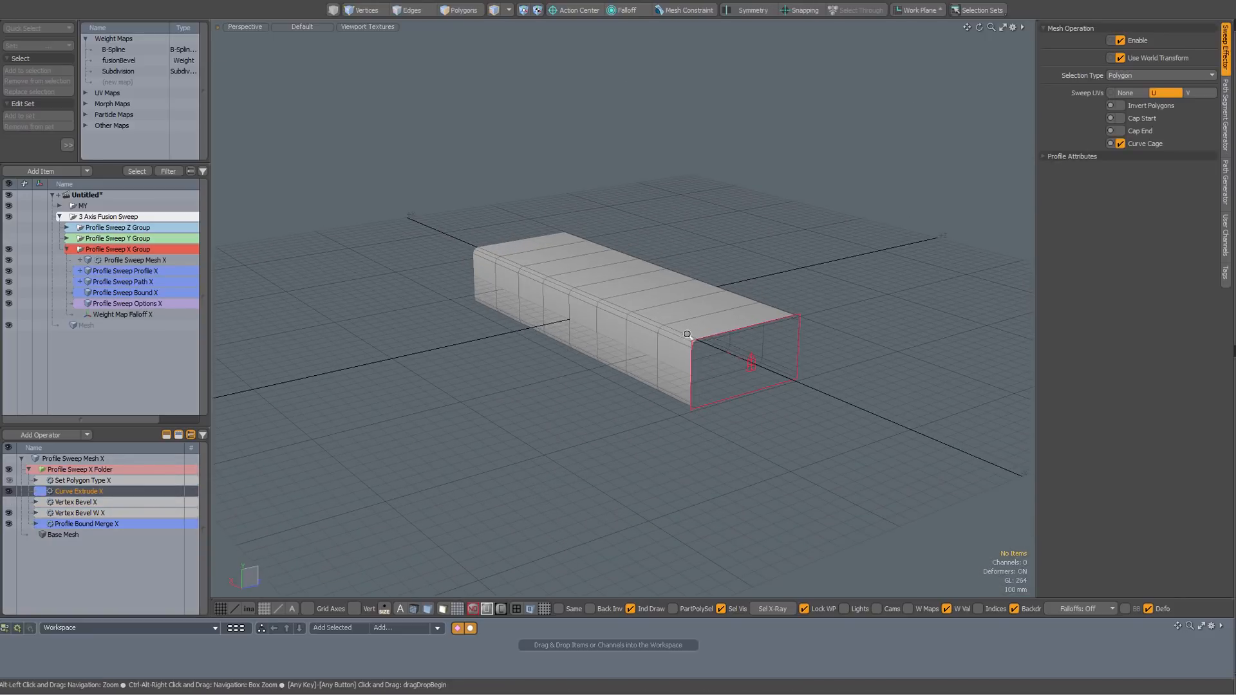
scroll(687, 337, "up", 5)
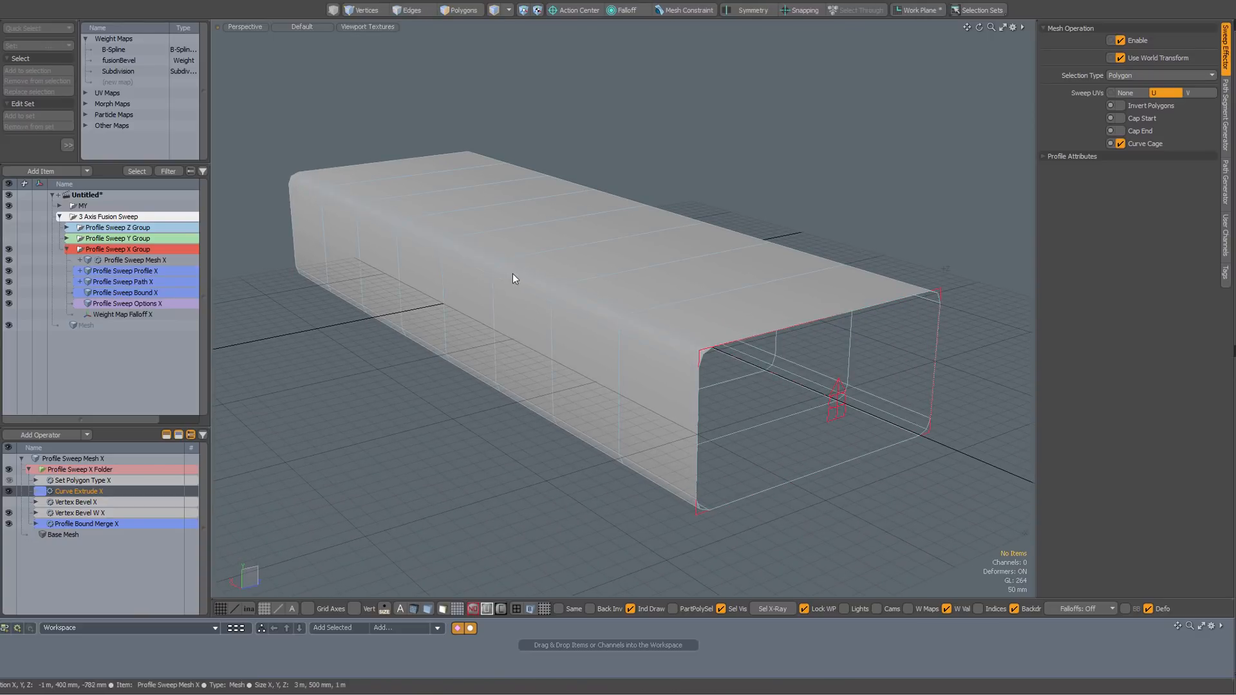
left_click(71, 480)
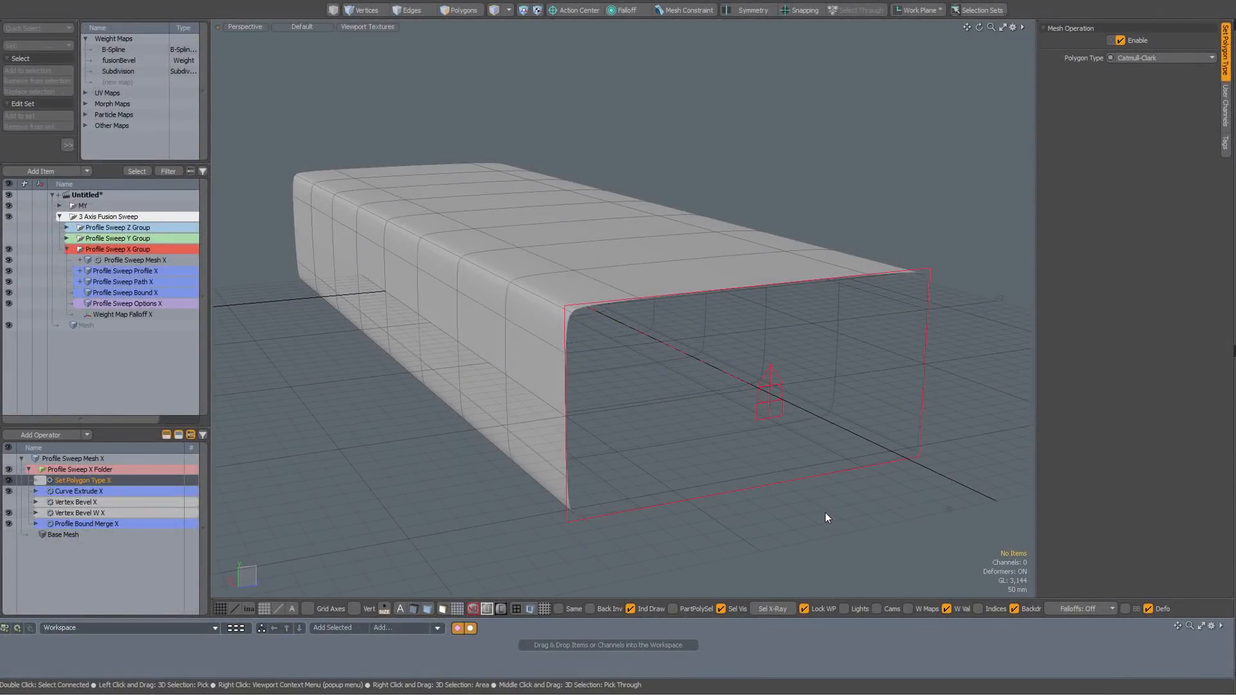
- Select the X profile outline at the sweep's open end and examine its display draw options, then clear the selection
left_click(571, 522)
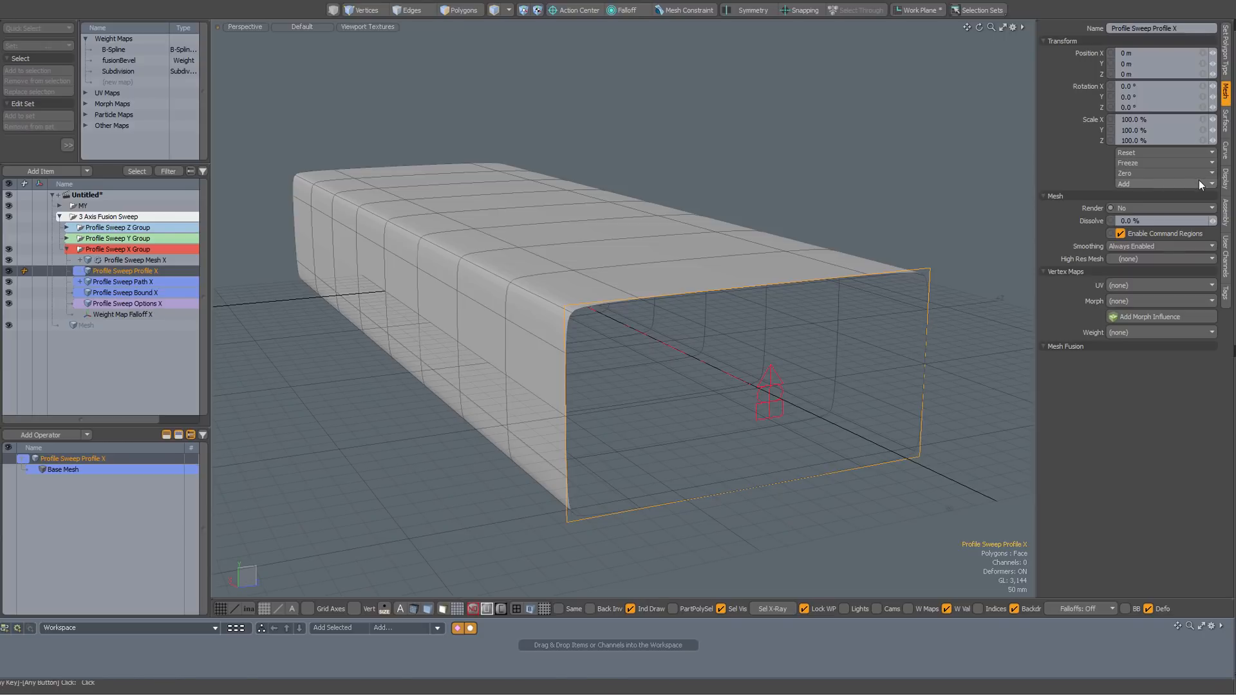
left_click(1225, 183)
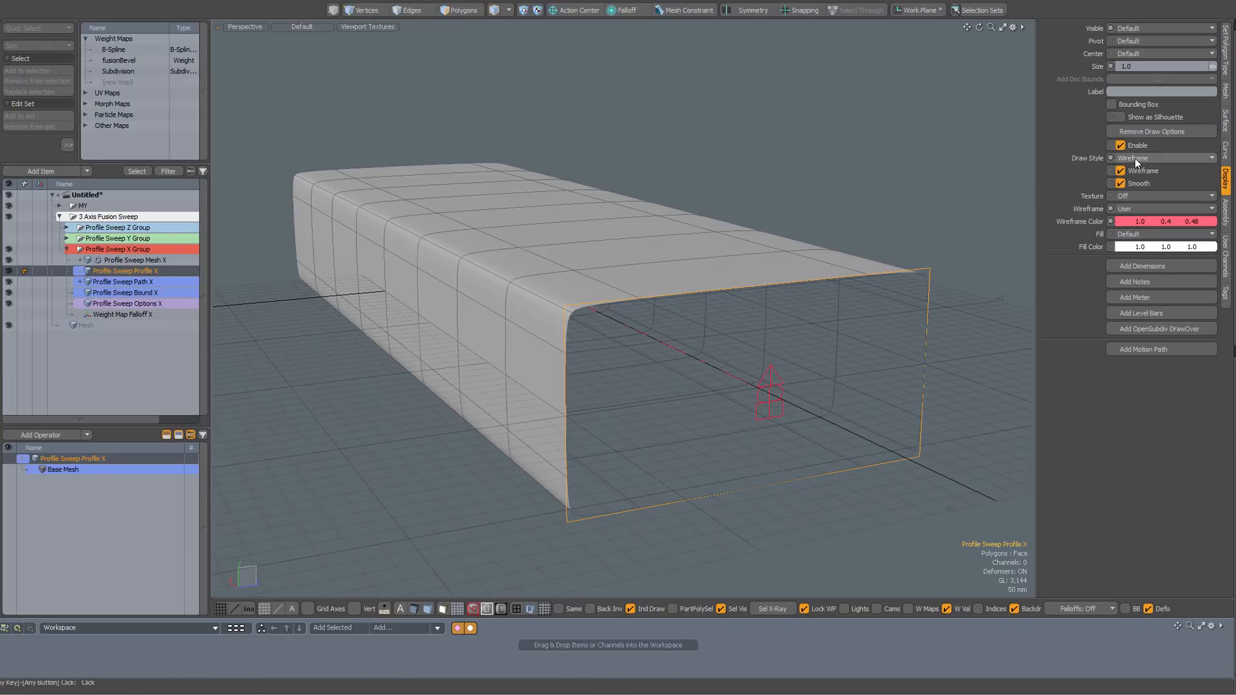
left_click(813, 156)
key("o")
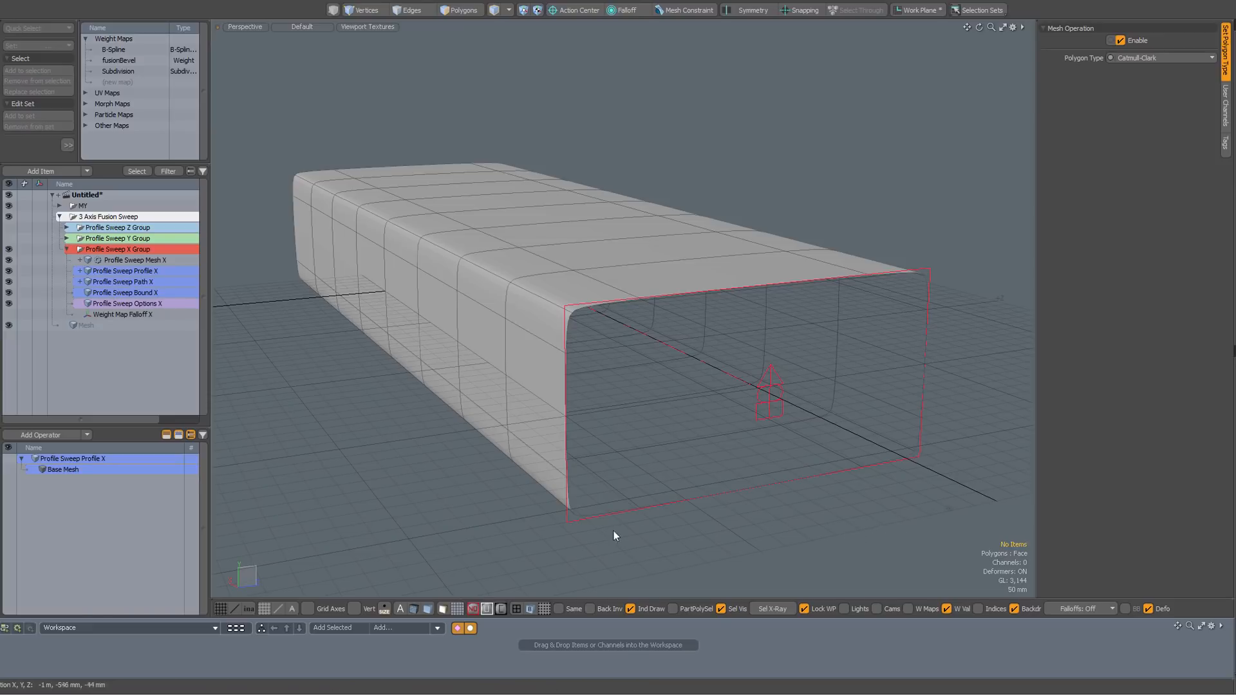
- Select Profile Sweep Profile X through its viewport handle and restore the display of the fully evaluated sweep
left_click(767, 384)
left_click(774, 395)
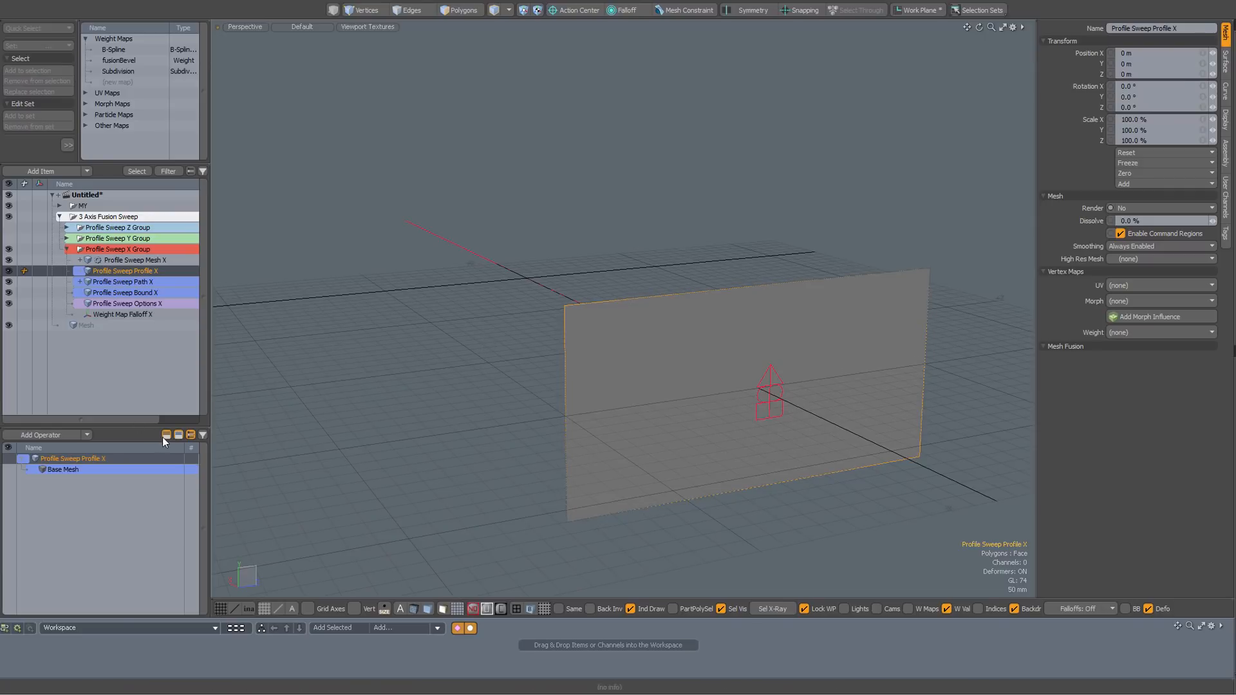
left_click(180, 436)
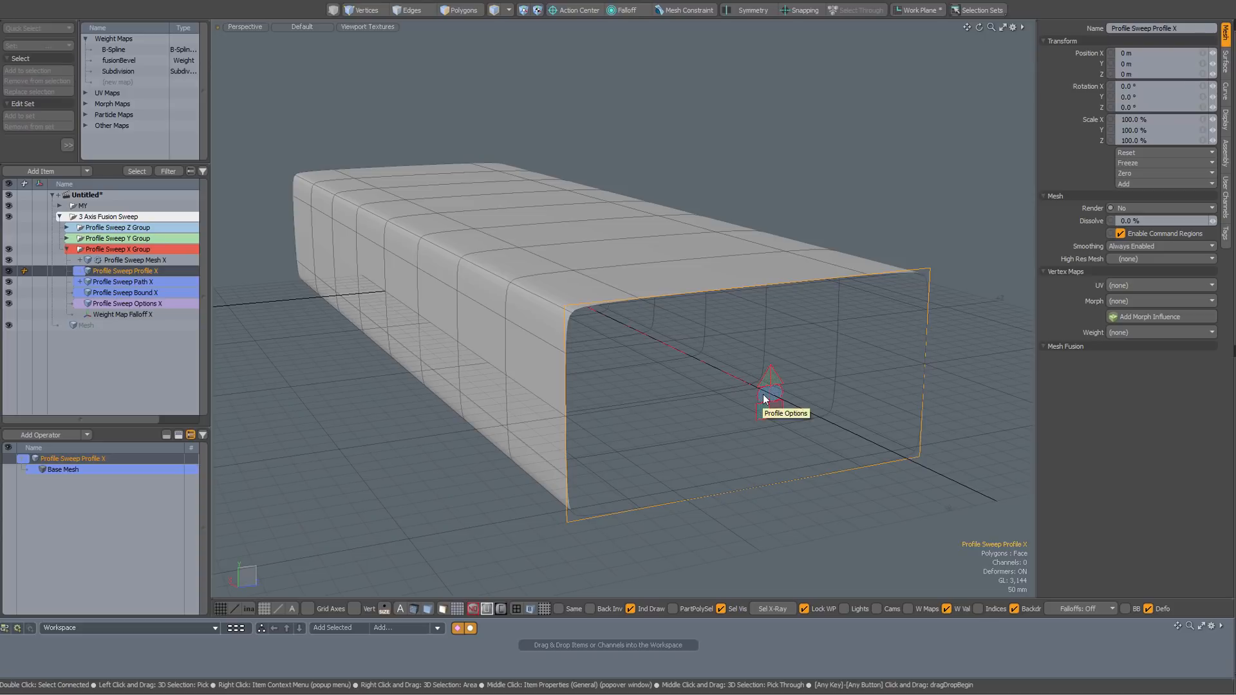
- Flip the normals of the X profile through its profile options, and flip them back
left_click(763, 394)
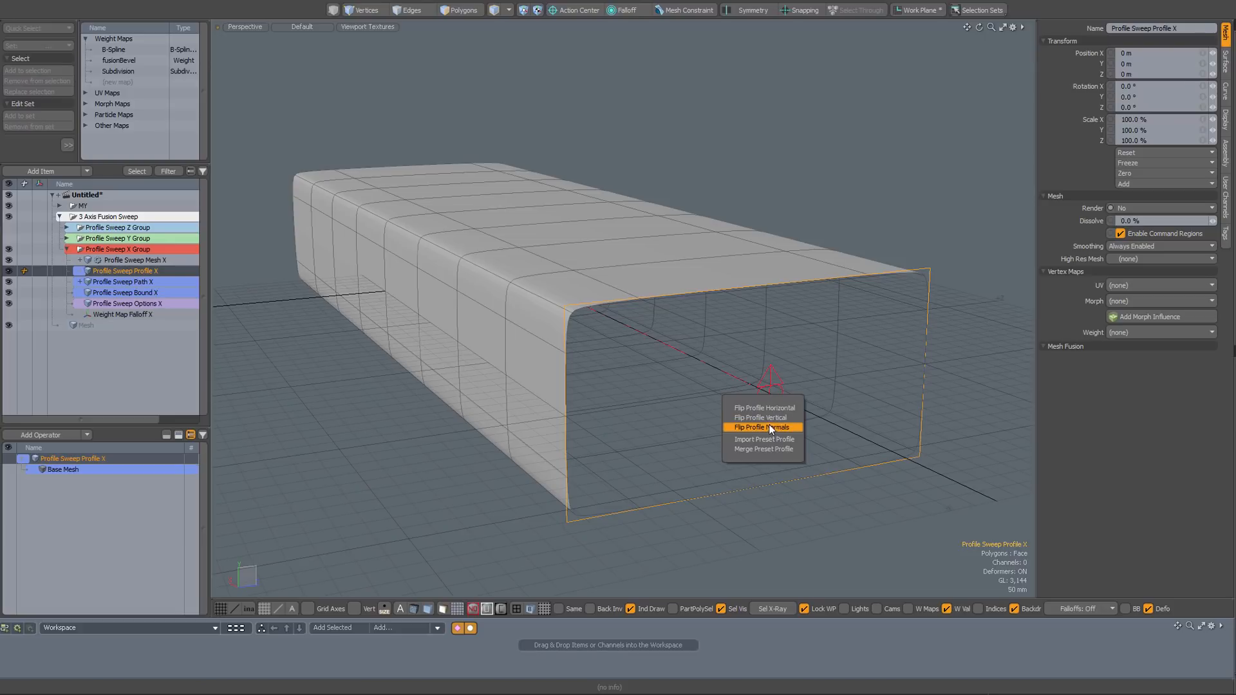
left_click(768, 426)
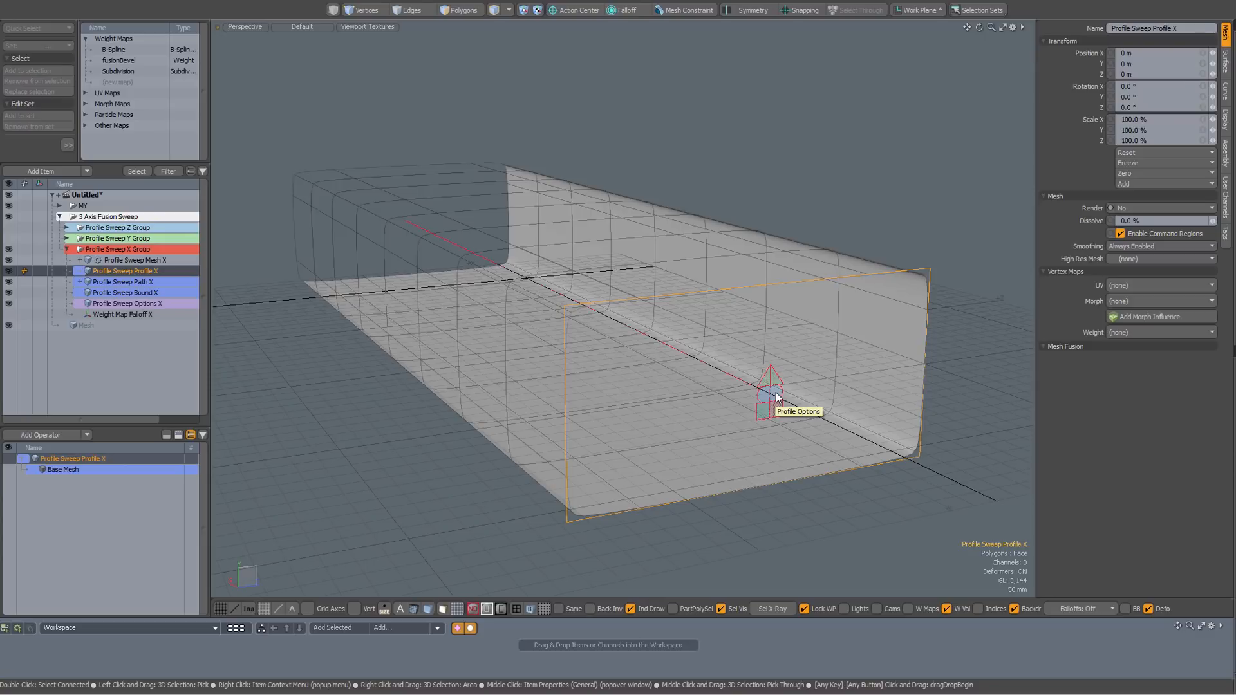
right_click(775, 394)
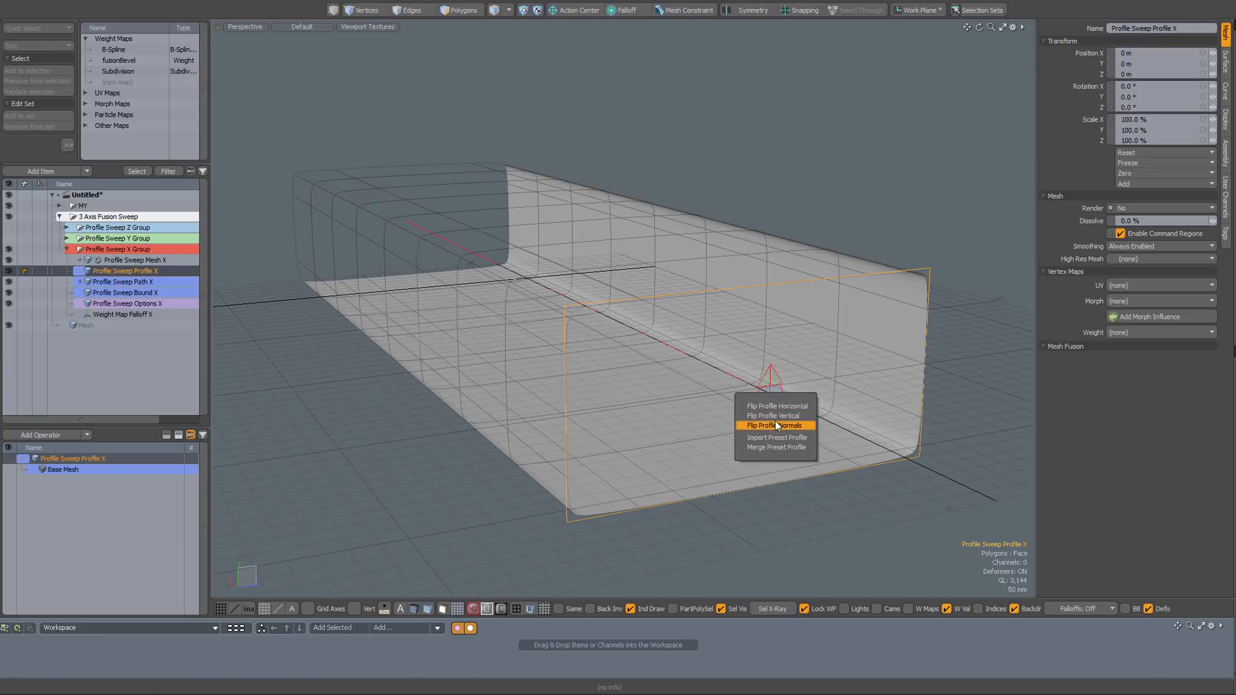
left_click(775, 421)
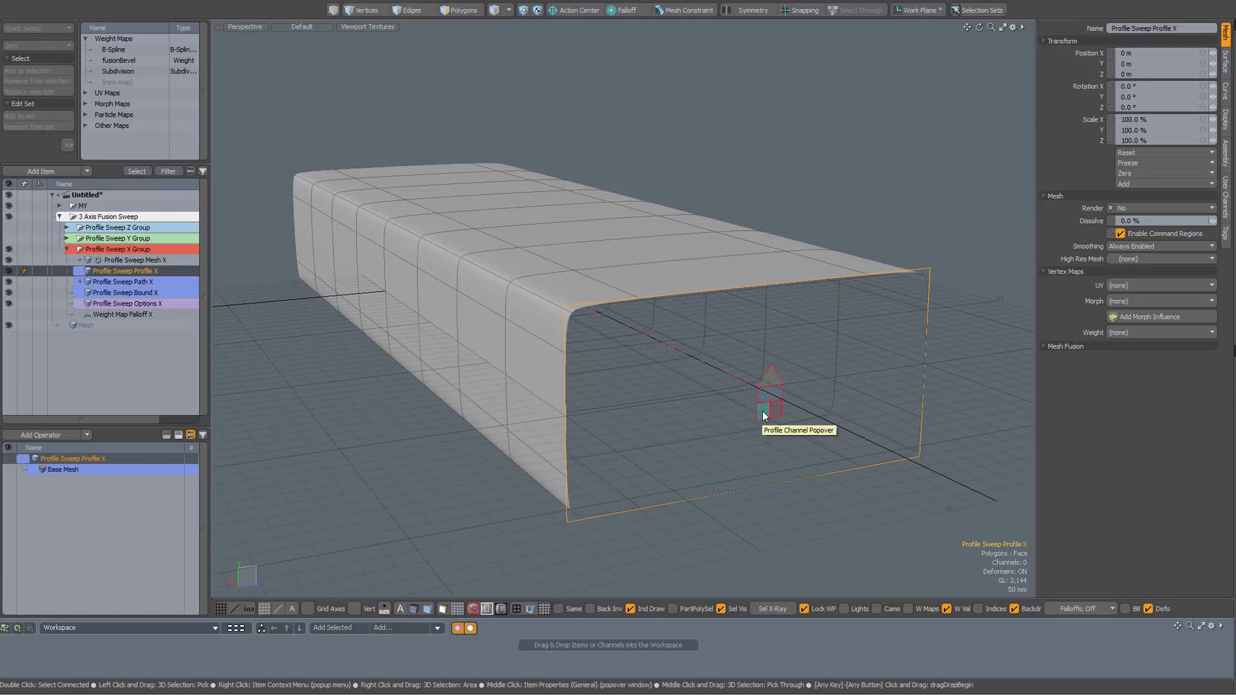
- Open the X profile's user channels popover, pin it clear of the open end of the sweep, and deselect the profile
left_click(765, 416)
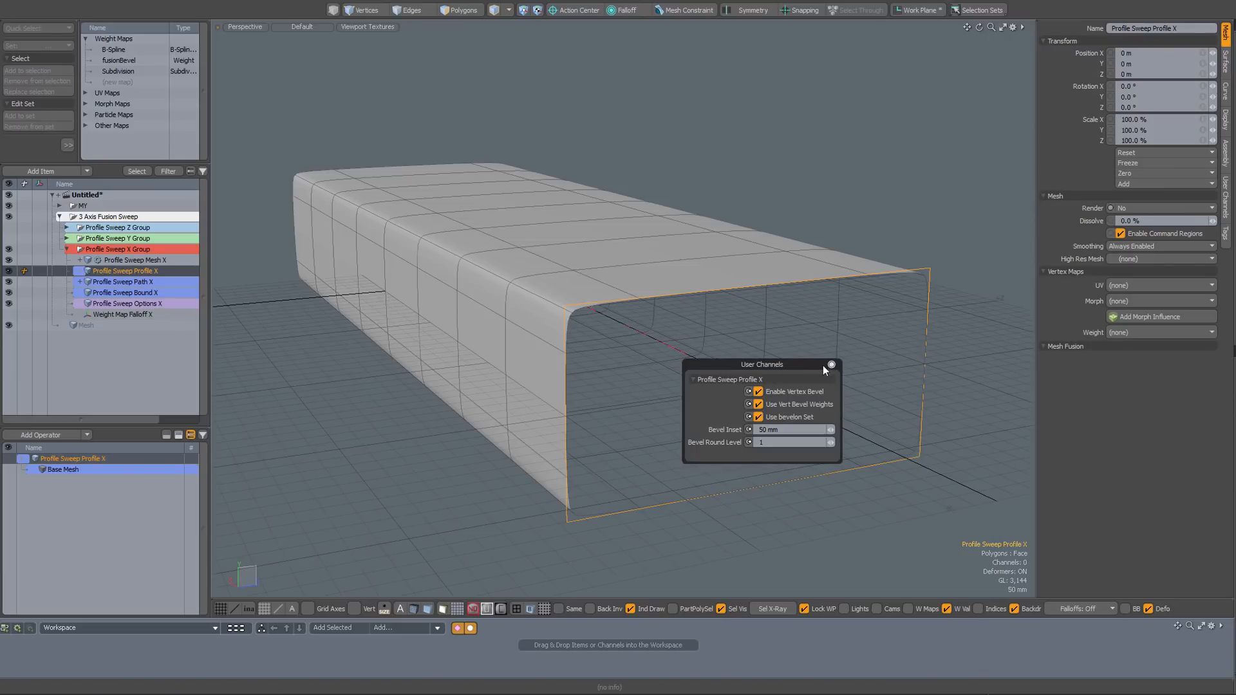
left_click_drag(832, 365, 394, 428)
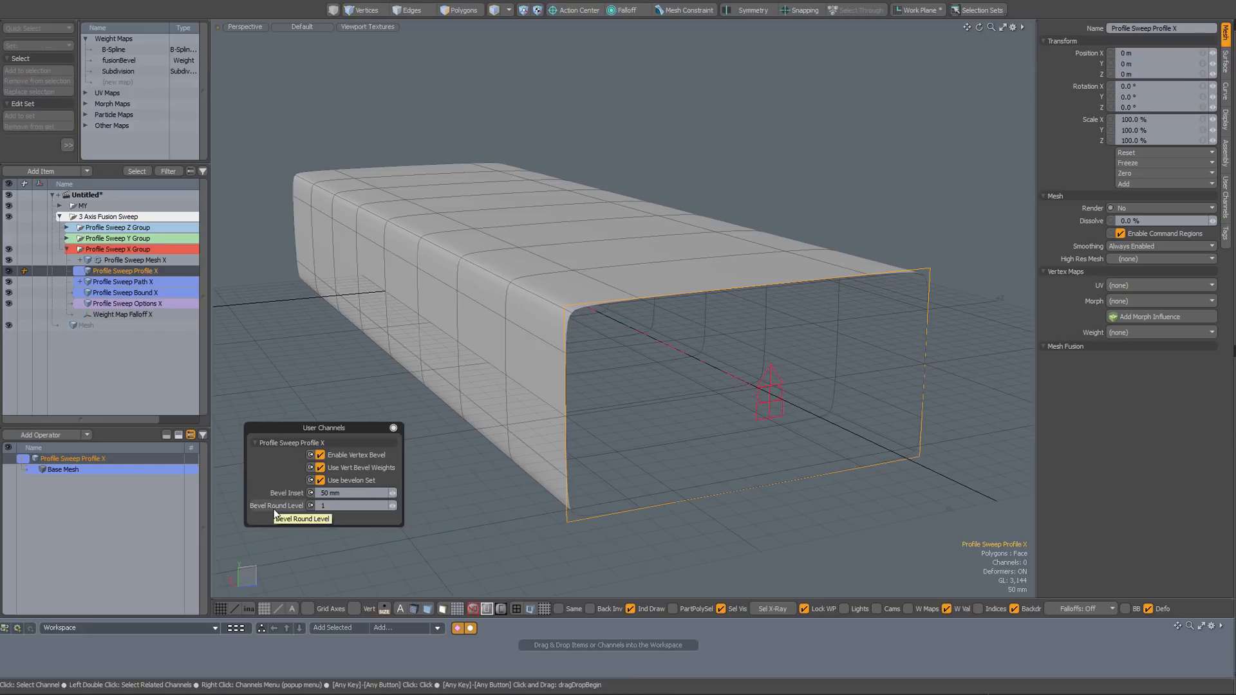
left_click(474, 518)
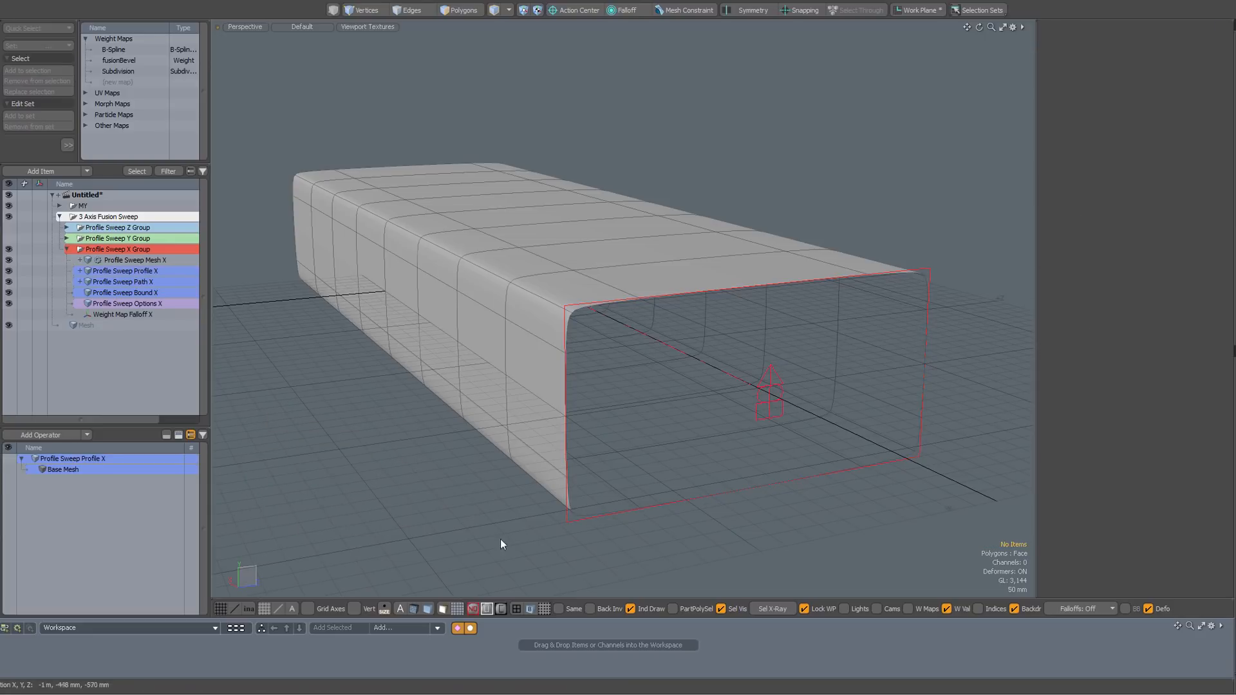
- Reselect the X profile, activate its fusionBevel weight map and switch to vertex selection mode
left_click(569, 520)
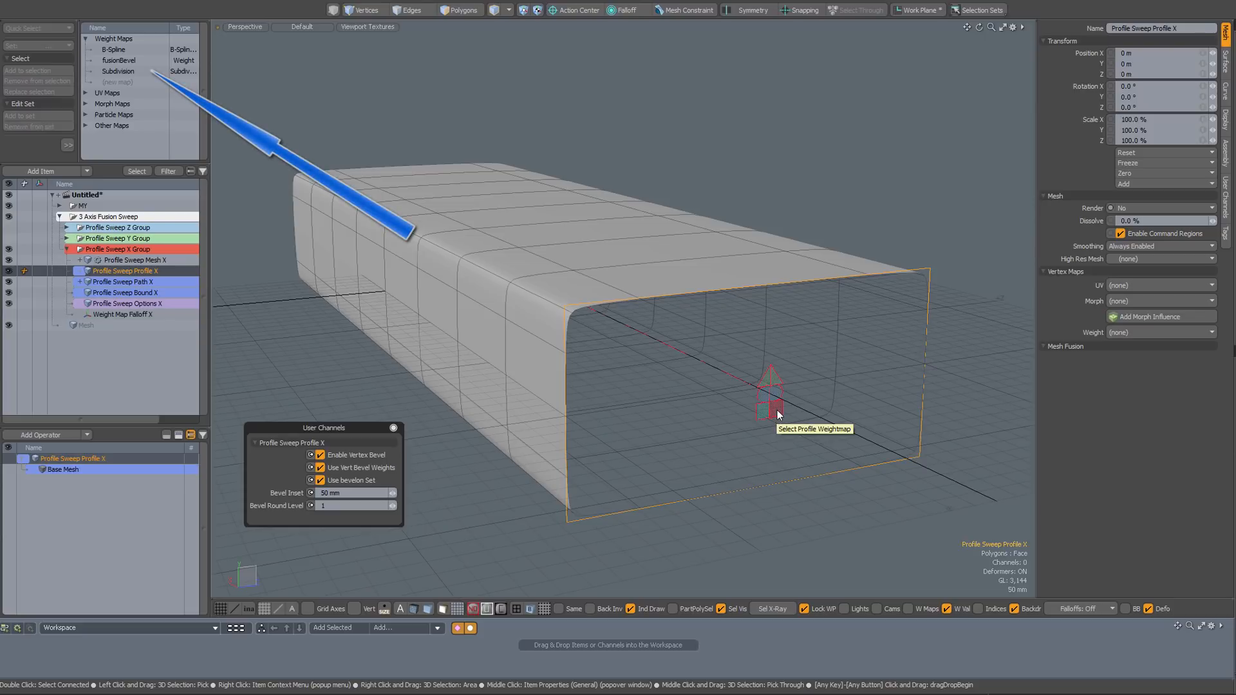
left_click(123, 60)
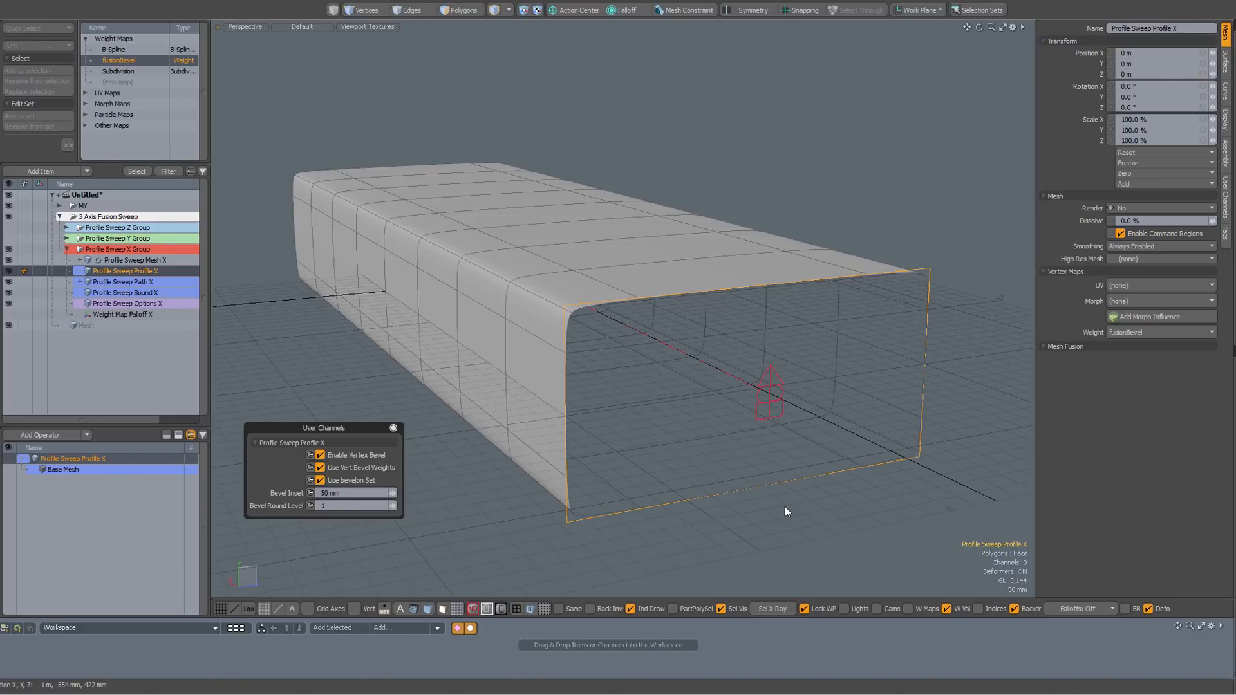
key("1")
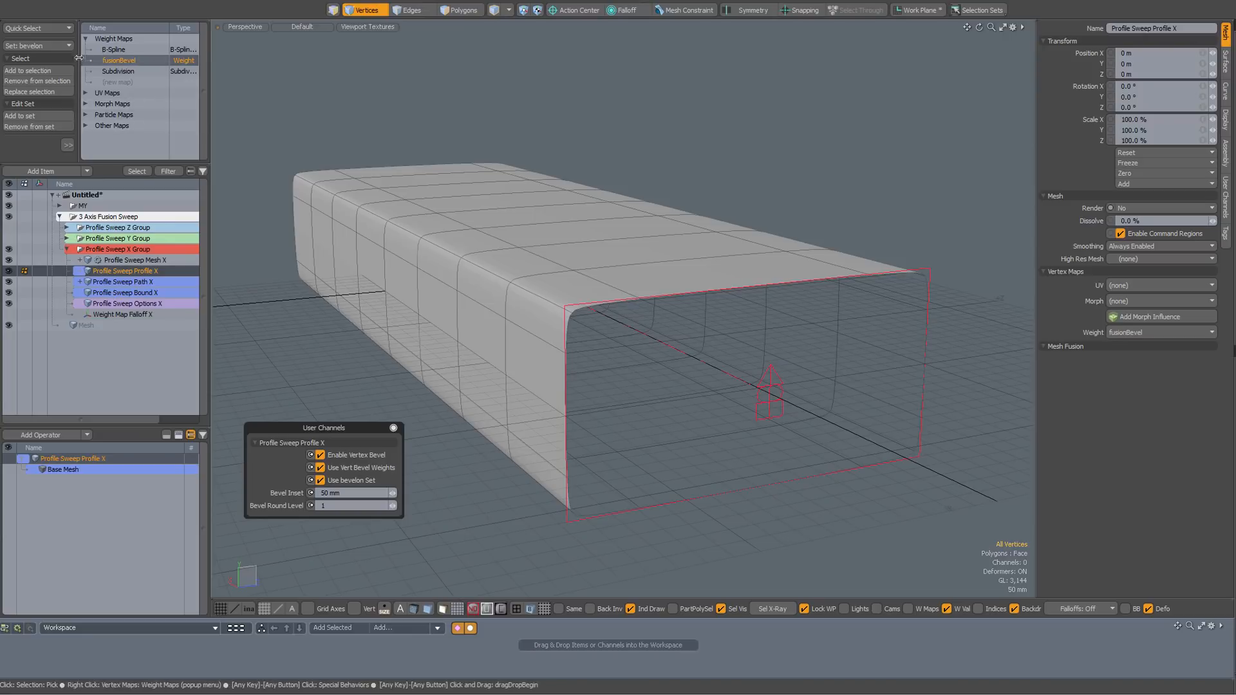
- Recall the bevelon selection set to select its stored vertices on the X profile
left_click(43, 28)
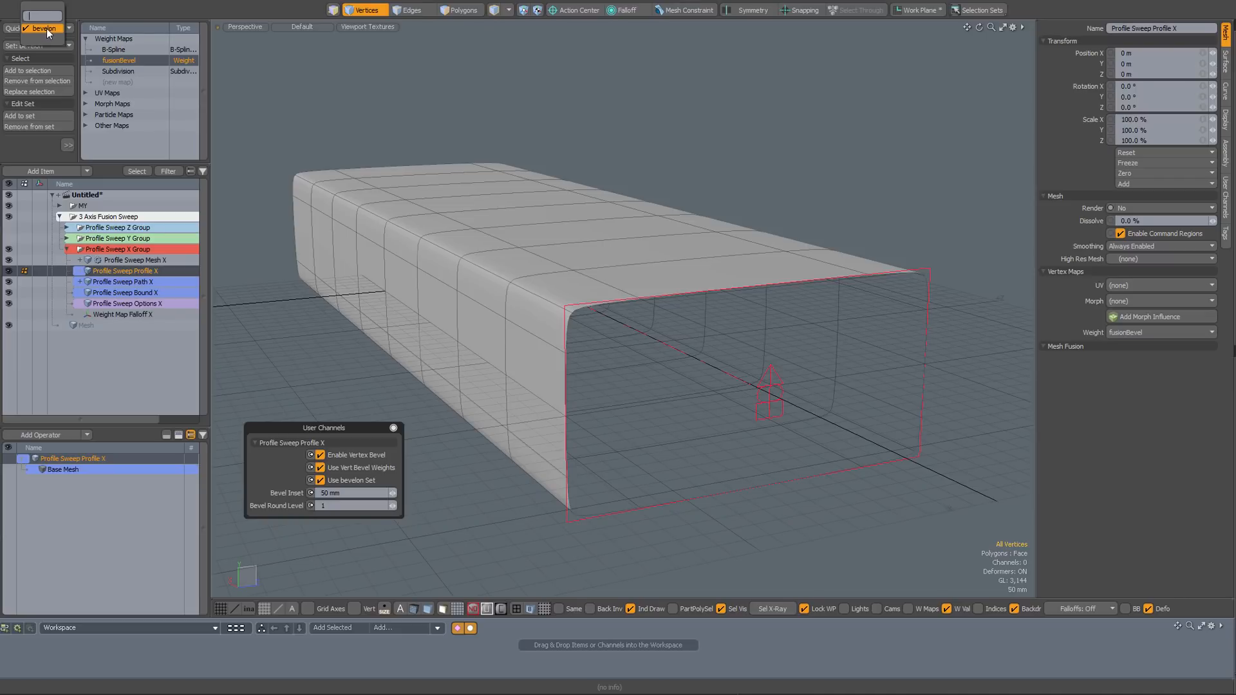
left_click(45, 28)
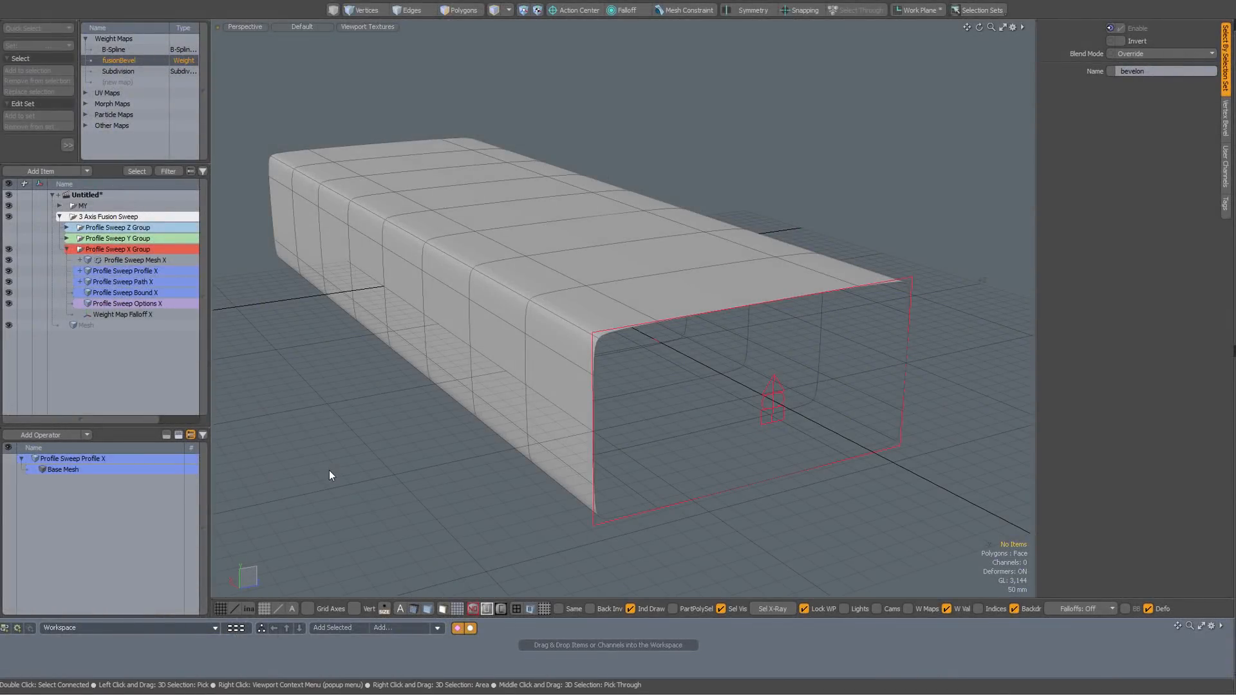
- Add Profile Sweep Mesh X's Vertex Bevel W X operator to the schematic, examine the node's channels, and deselect it
left_click(138, 261)
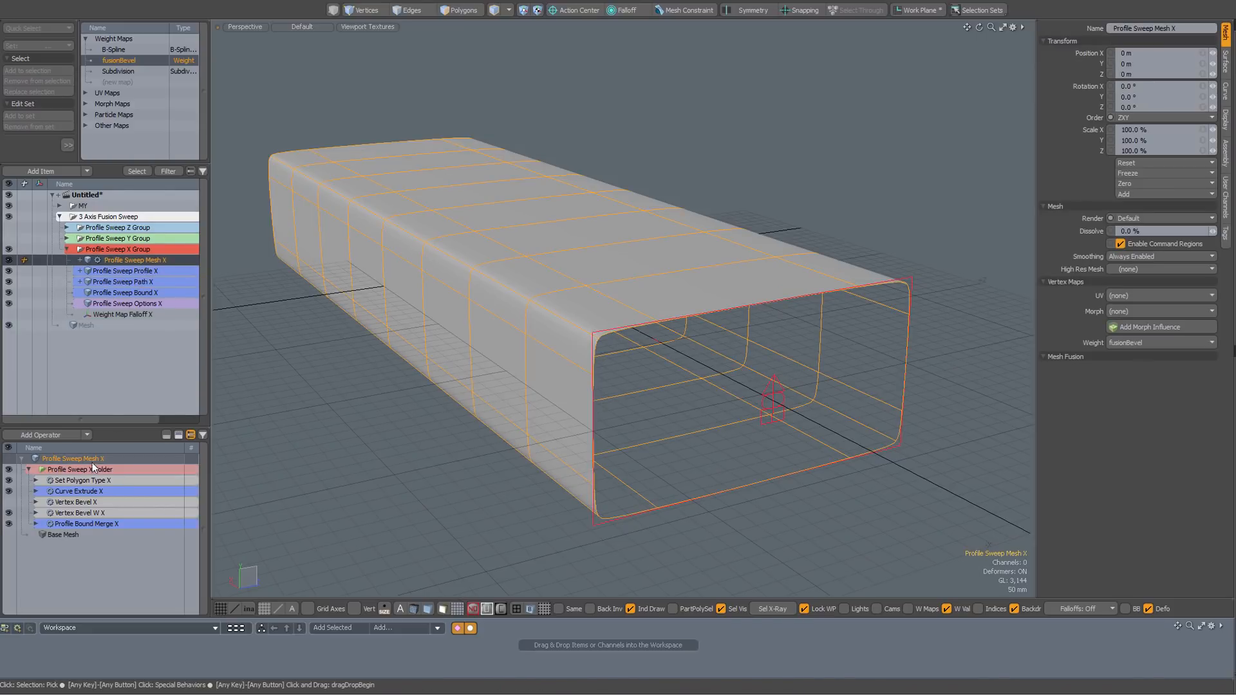
left_click(76, 524)
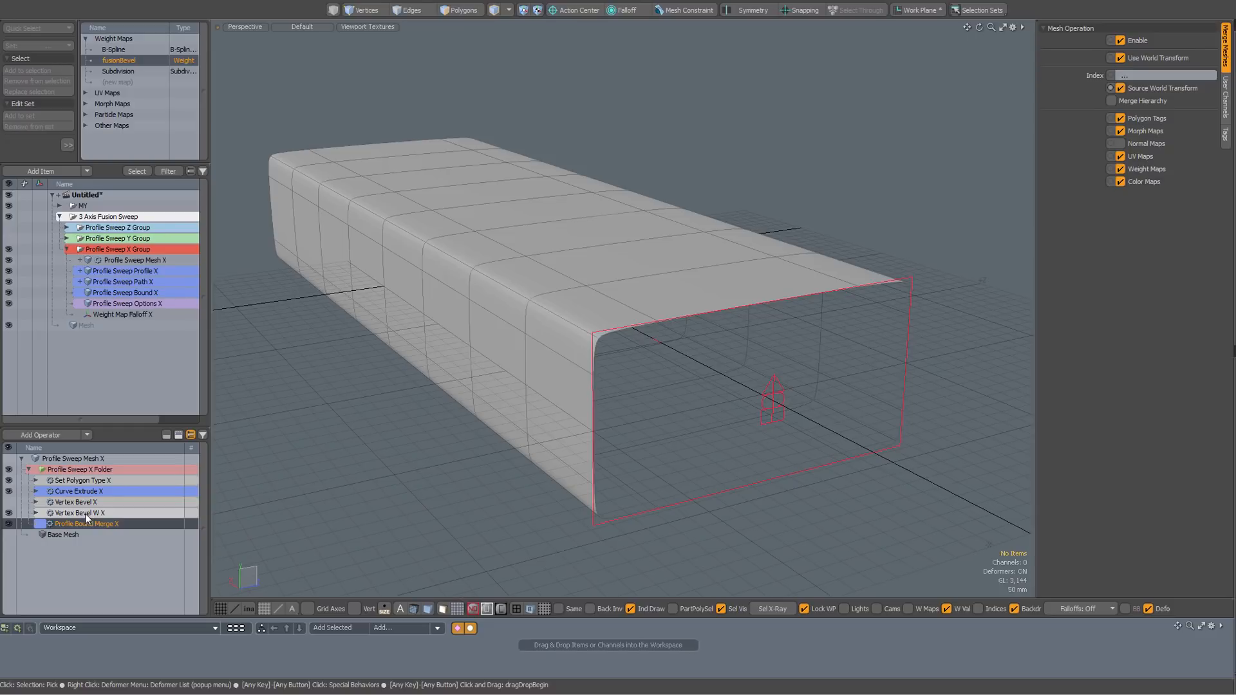
left_click(85, 514)
left_click(323, 626)
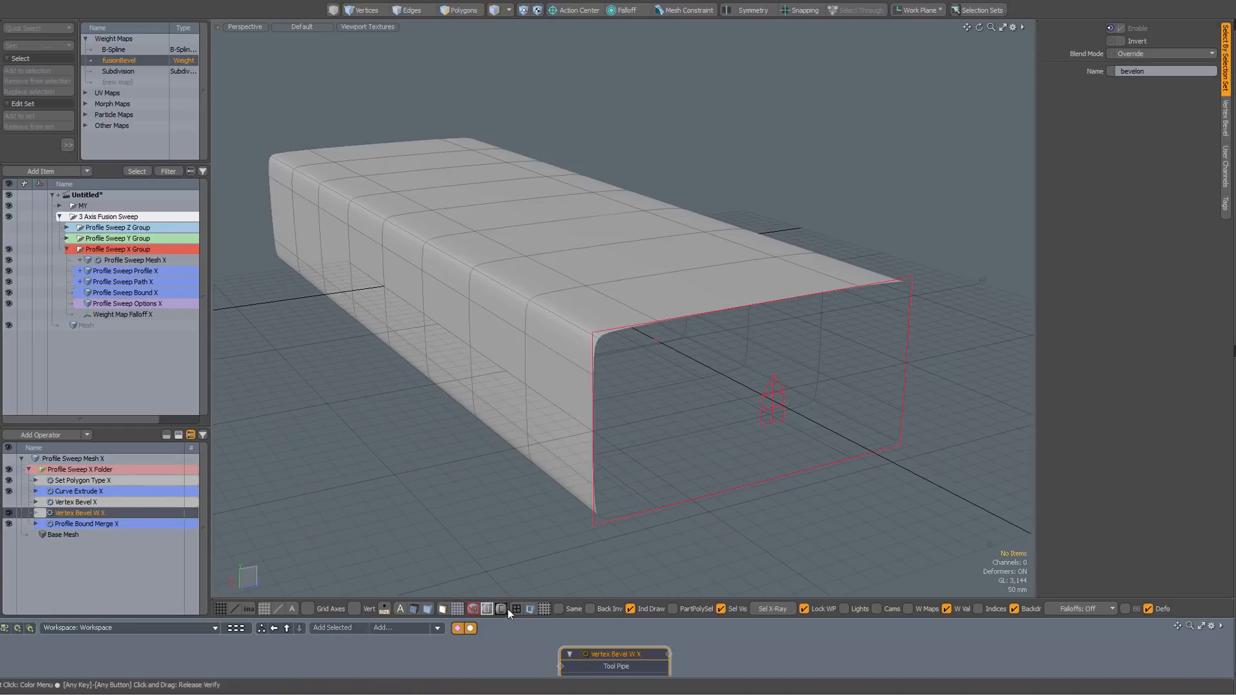
left_click_drag(514, 618, 505, 348)
left_click_drag(623, 519, 600, 451)
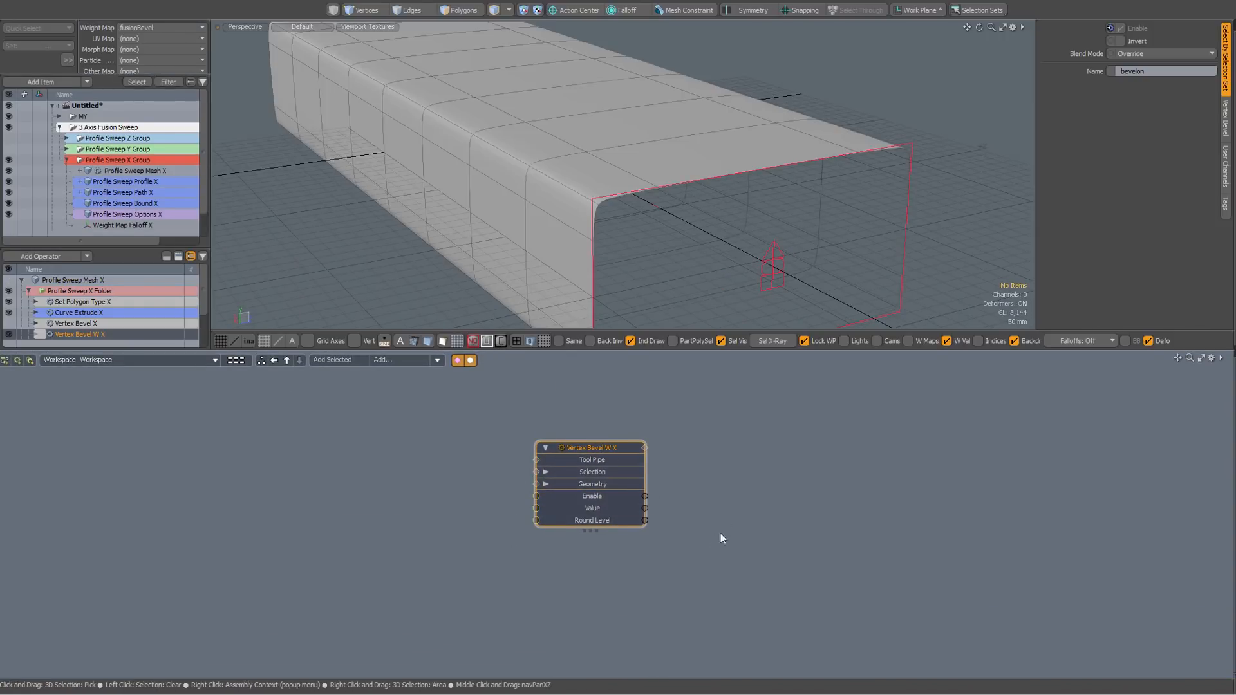
left_click_drag(623, 352, 614, 621)
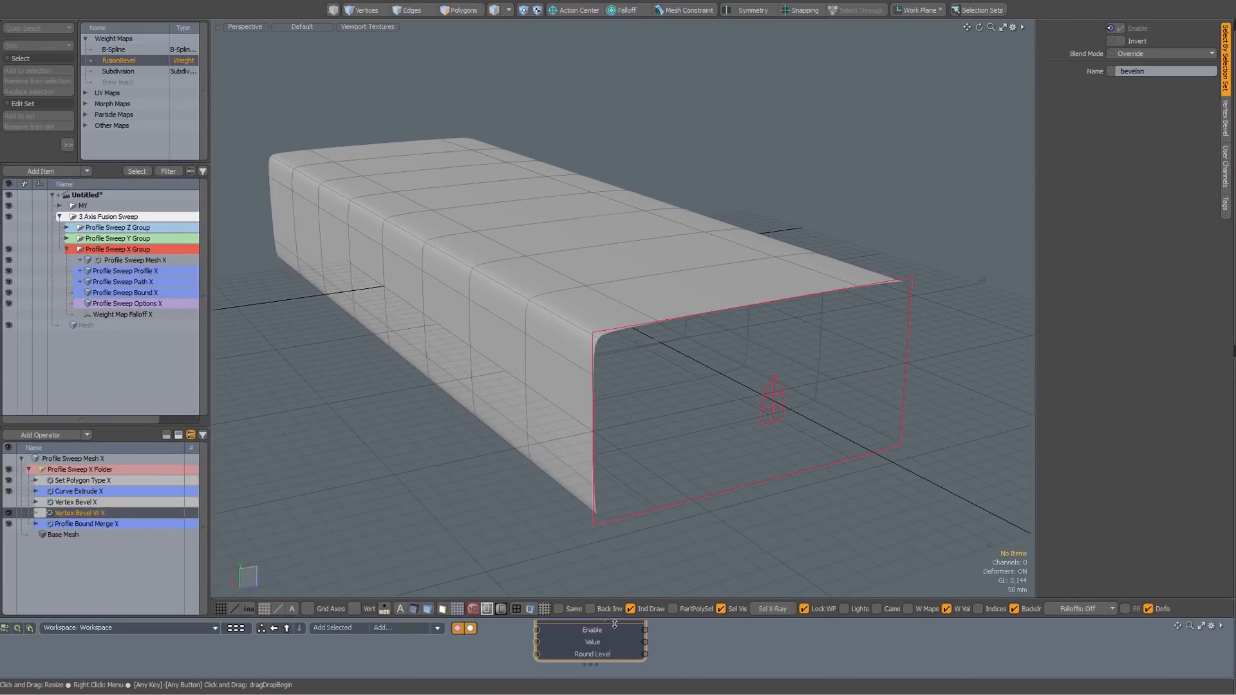
left_click(671, 639)
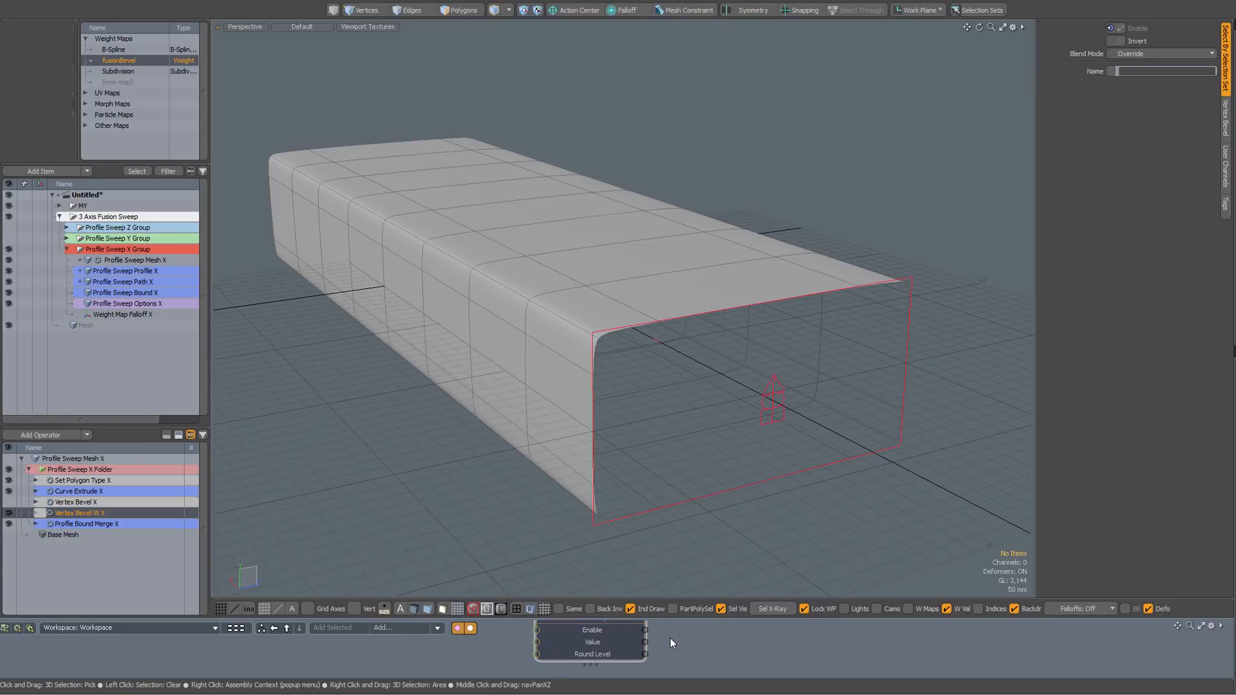
- Turn off Enable Vertex Bevel, Use Vert Bevel Weights and Use bevelon Set for Profile Sweep Profile X
left_click(593, 523)
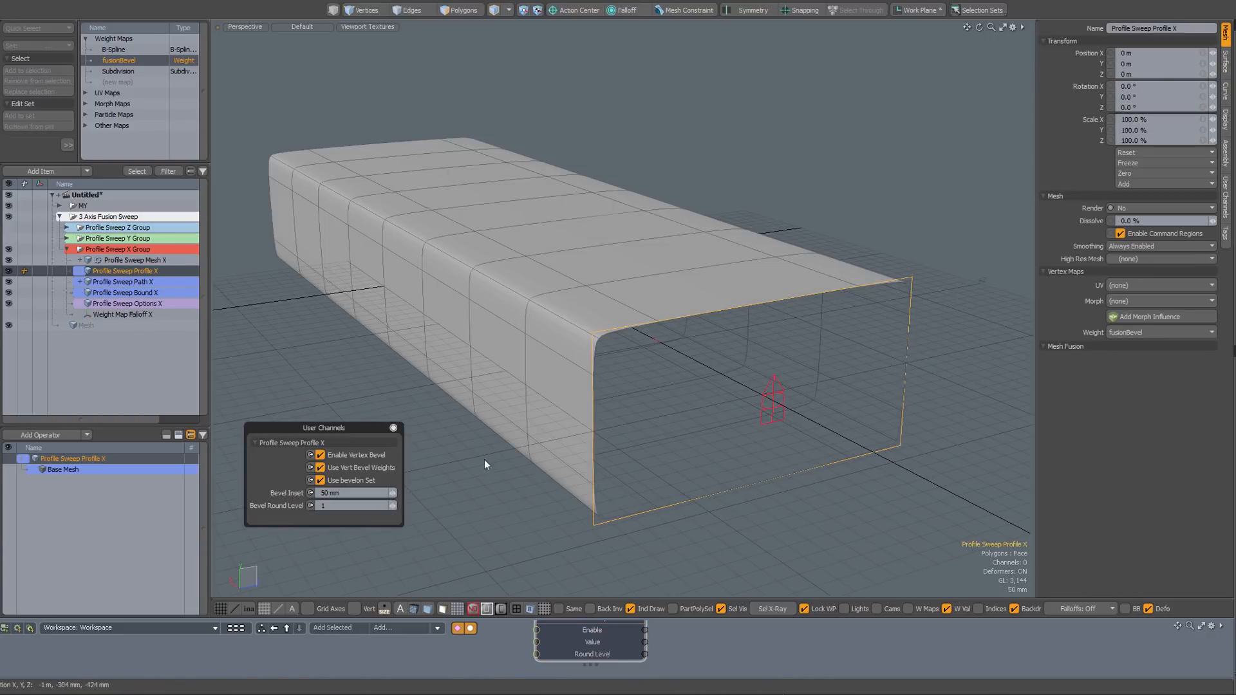
left_click(339, 455)
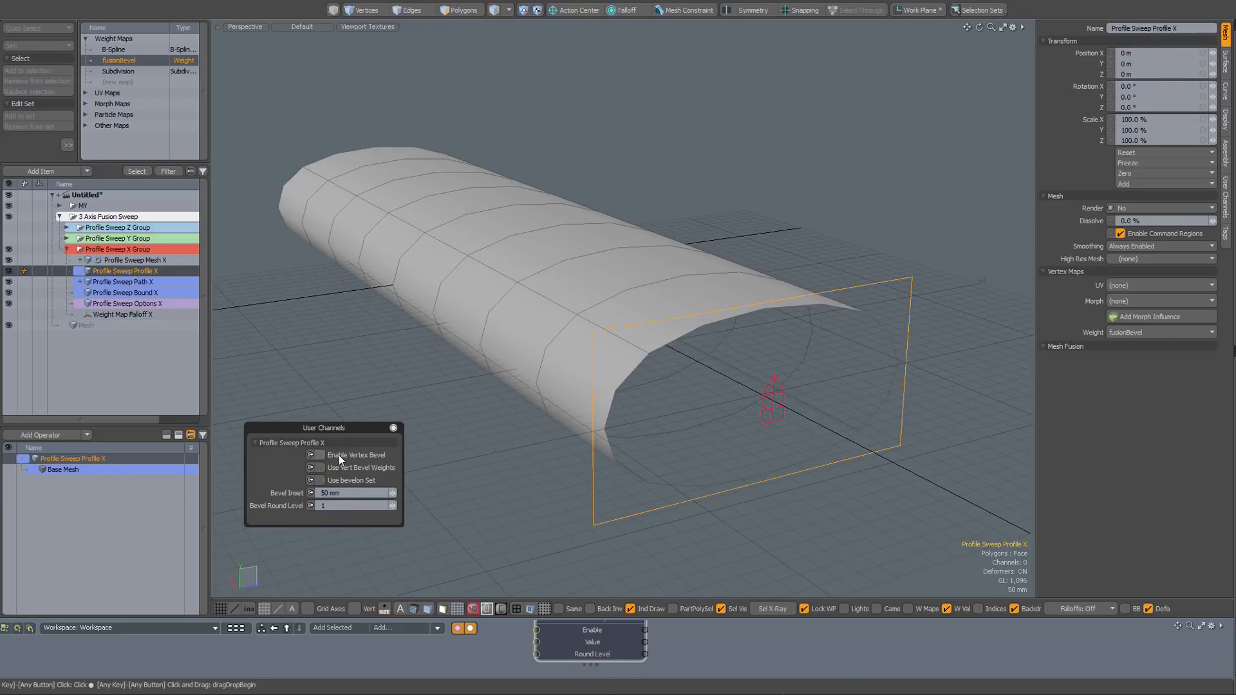
- Examine the Profile Bound Merge X, Curve Extrude X and Set Polygon Type X operators of Profile Sweep Mesh X
left_click(113, 260)
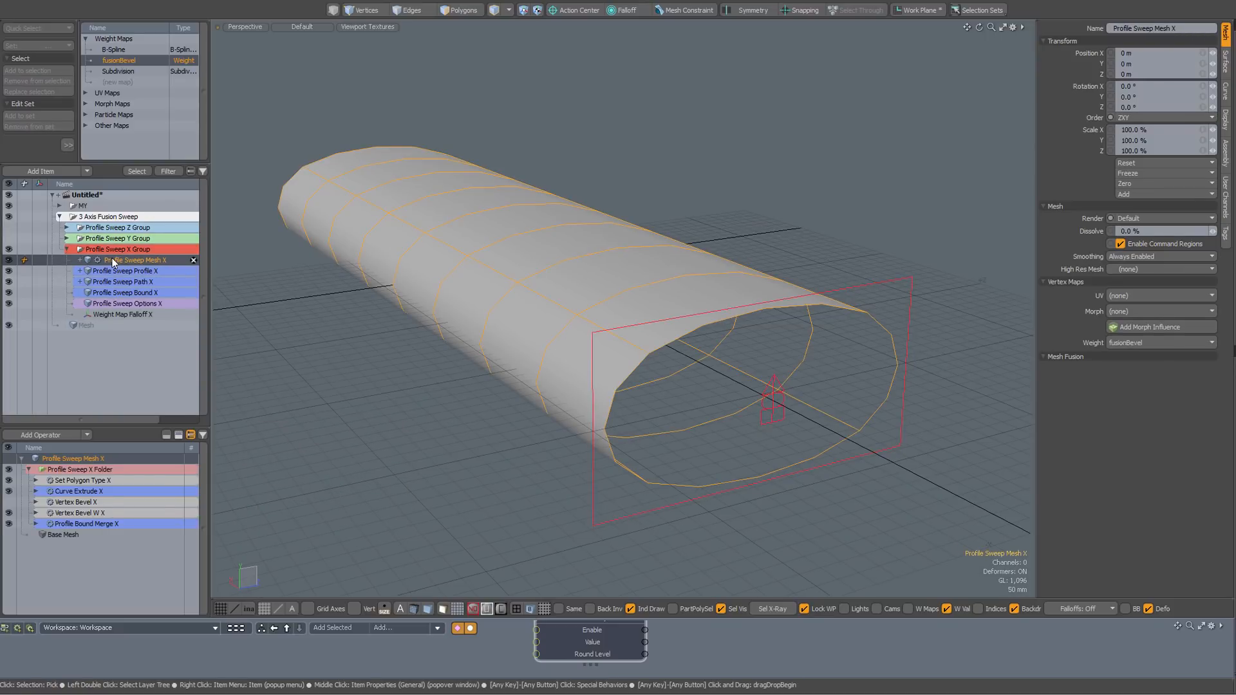
left_click(79, 524)
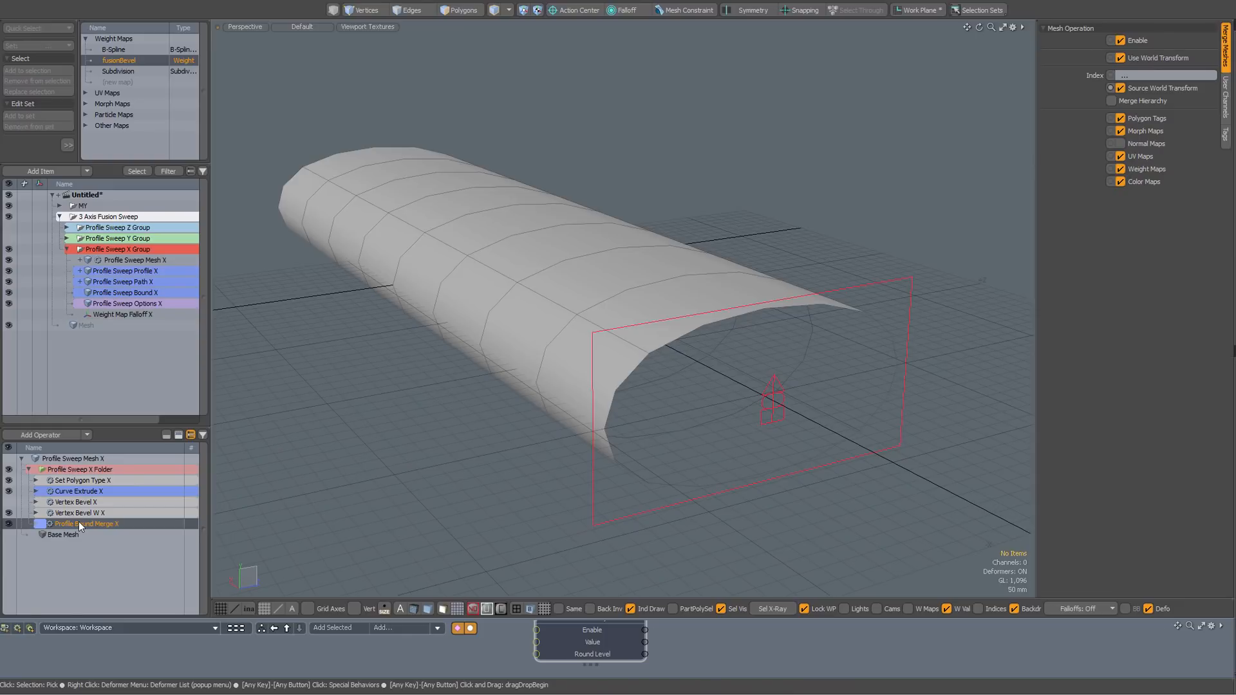
left_click(89, 492)
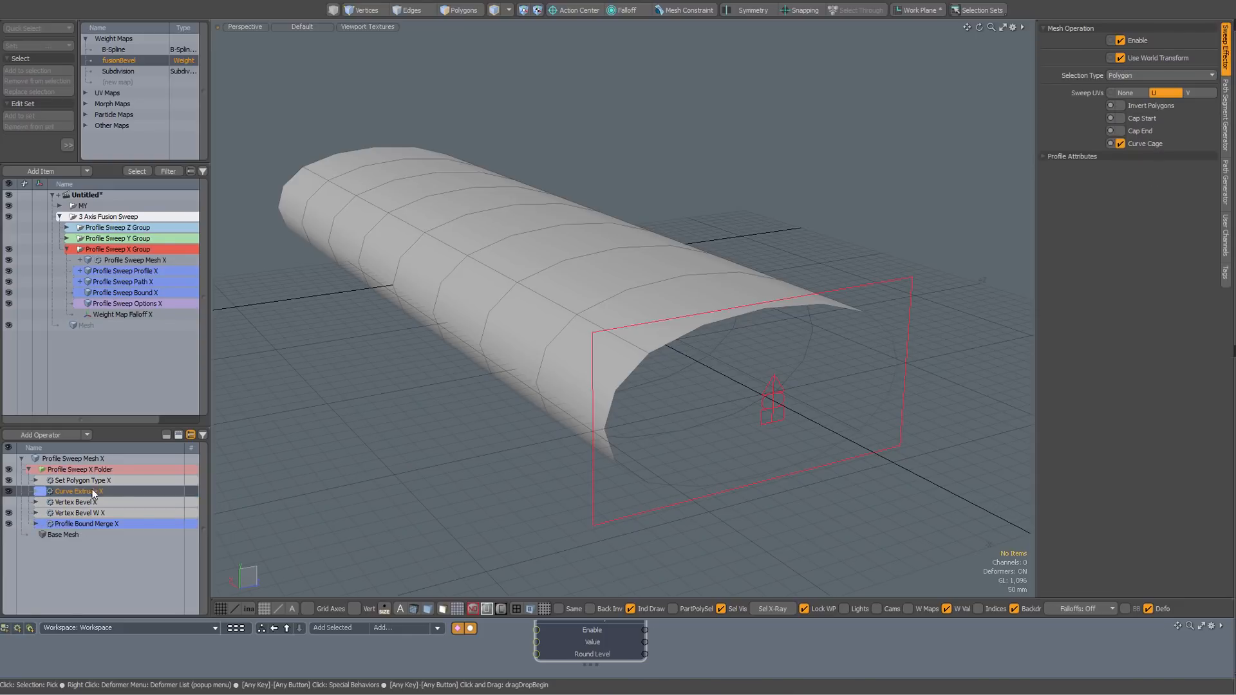
left_click(94, 482)
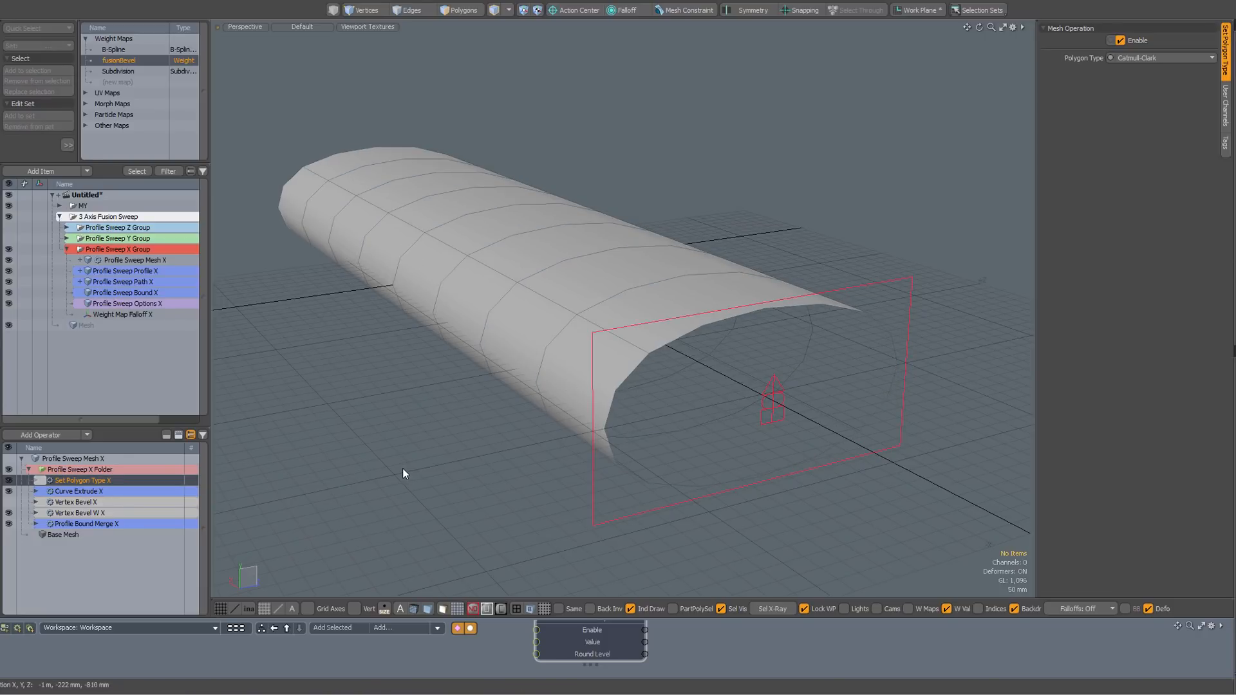
- Turn Enable Vertex Bevel back on for the X profile and examine the sweep mesh's Vertex Bevel X operator
left_click(608, 519)
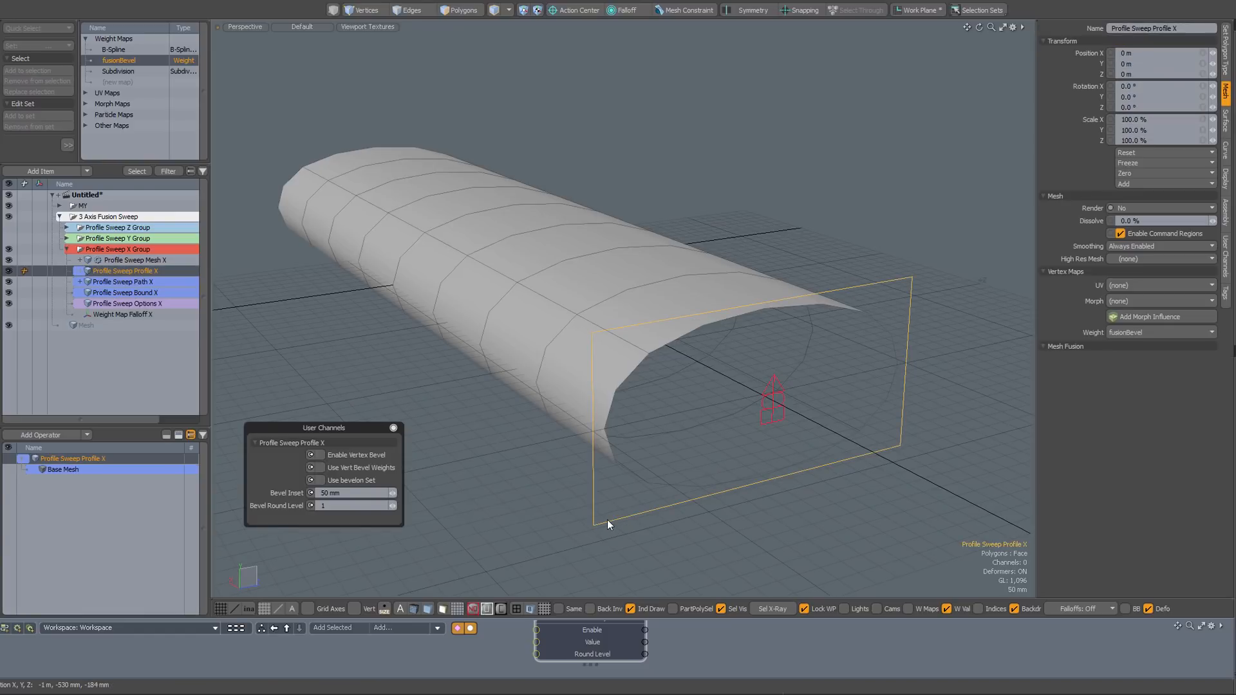
left_click(344, 455)
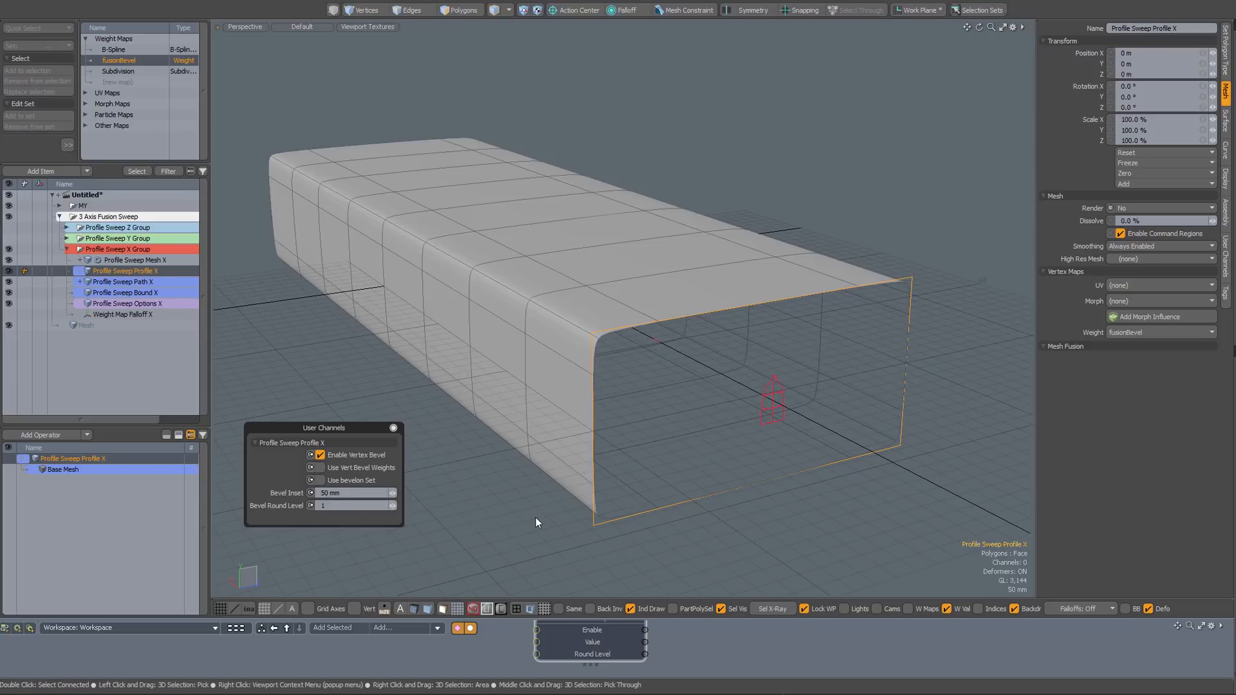
left_click(128, 259)
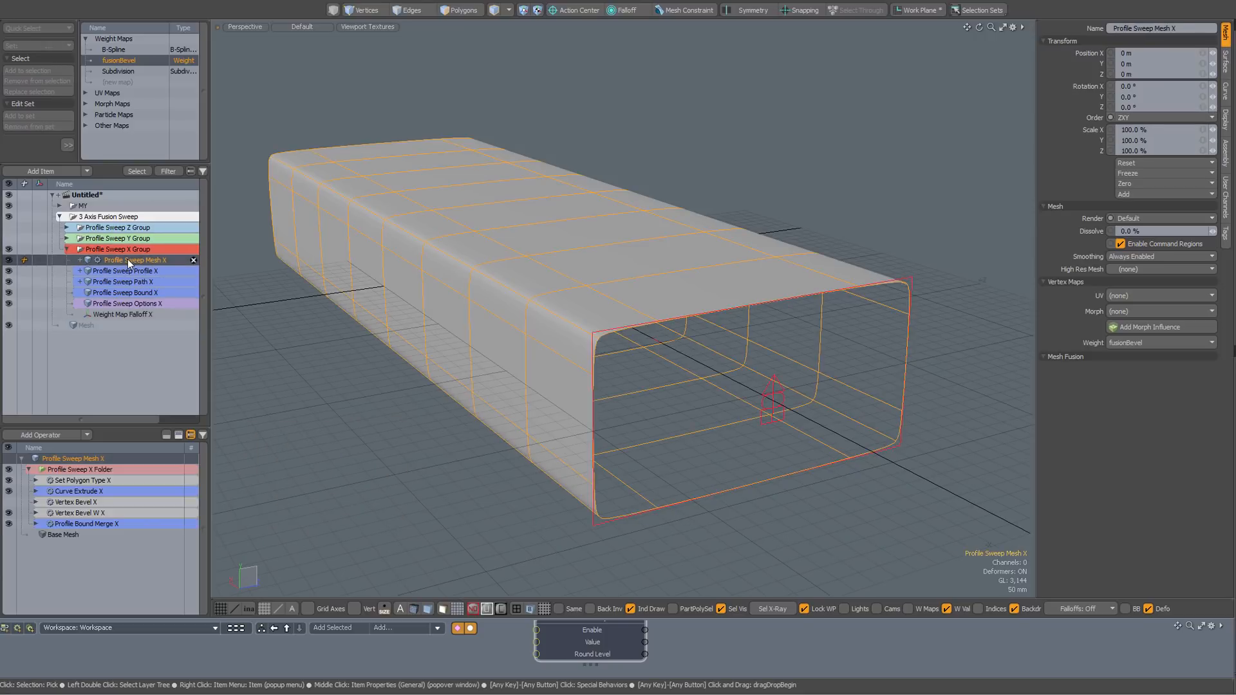
left_click(75, 503)
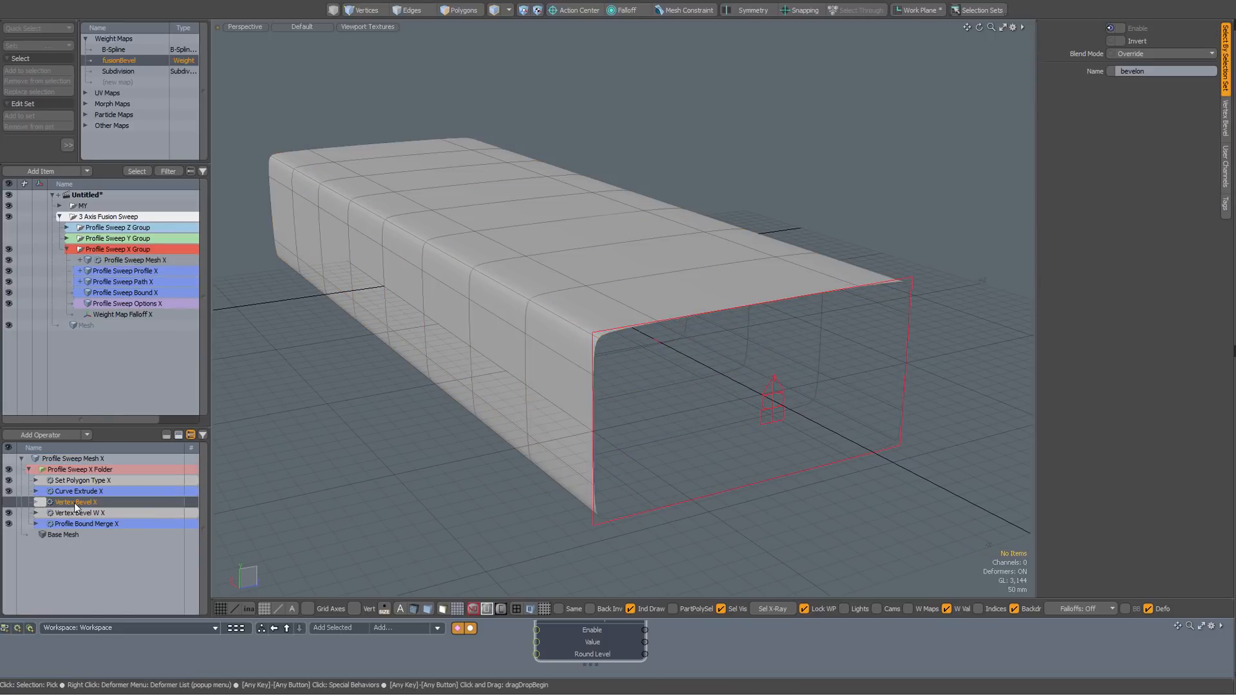
- Check the X profile's bevel channels, then expand Vertex Bevel X under Profile Sweep Mesh X to examine its selection input
left_click(595, 524)
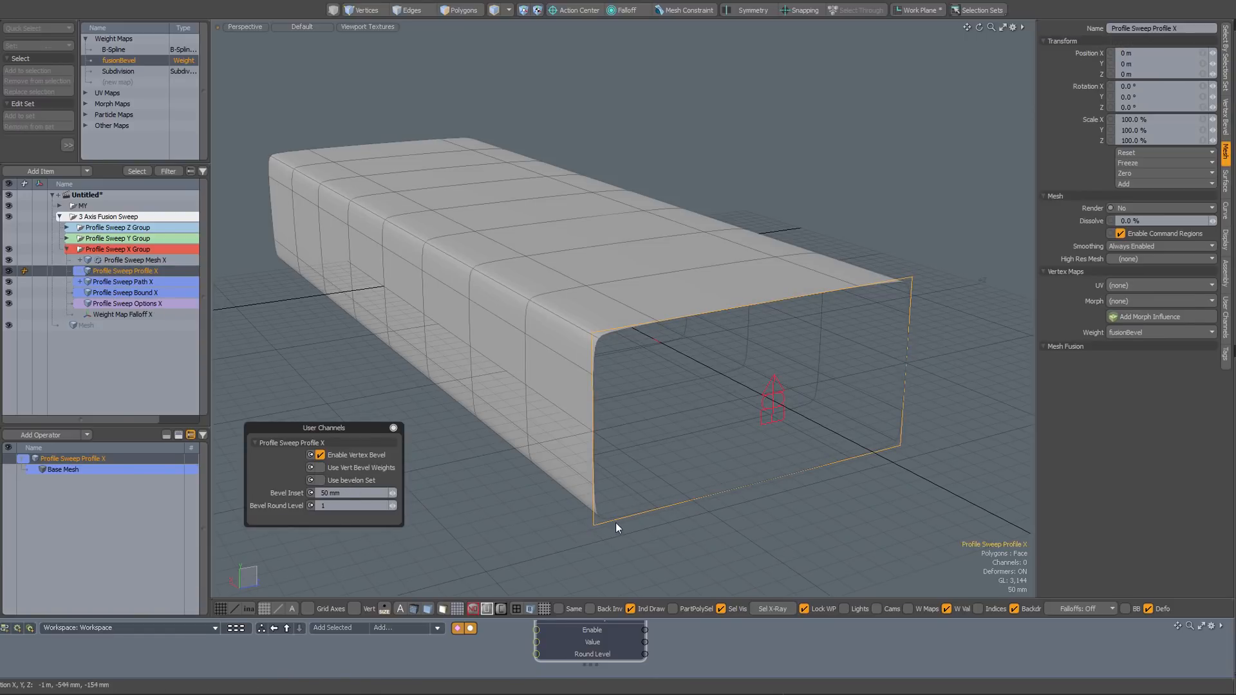
left_click(146, 261)
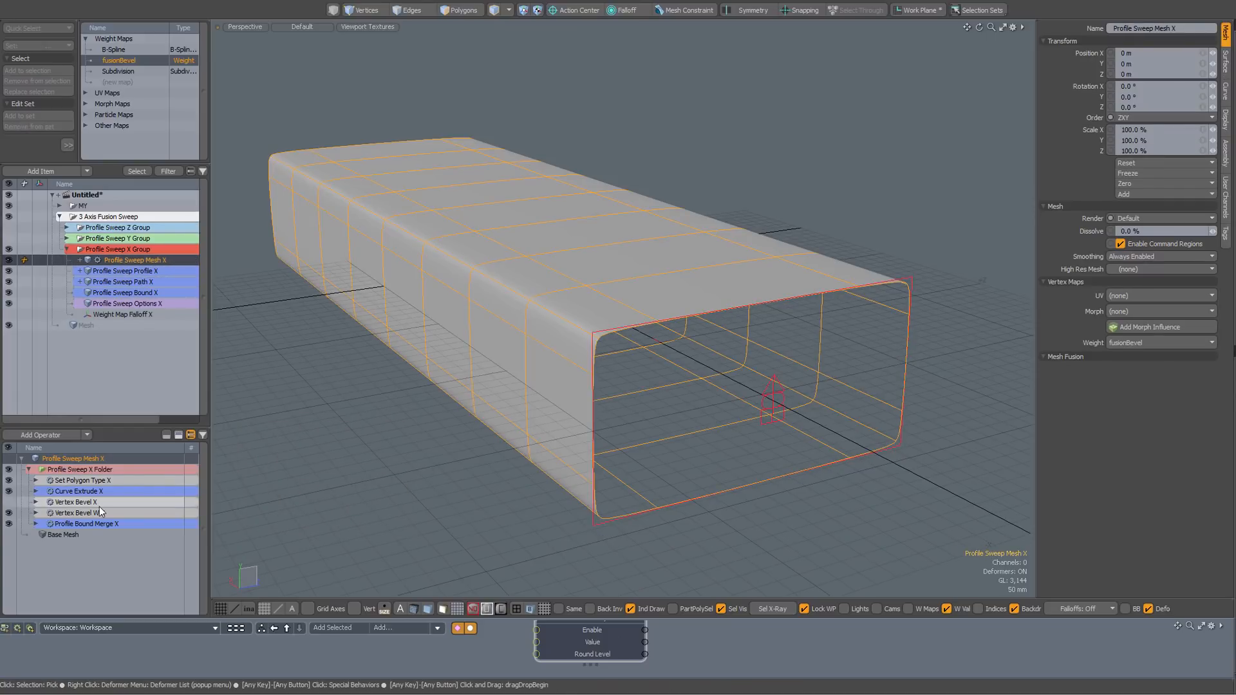
left_click(36, 502)
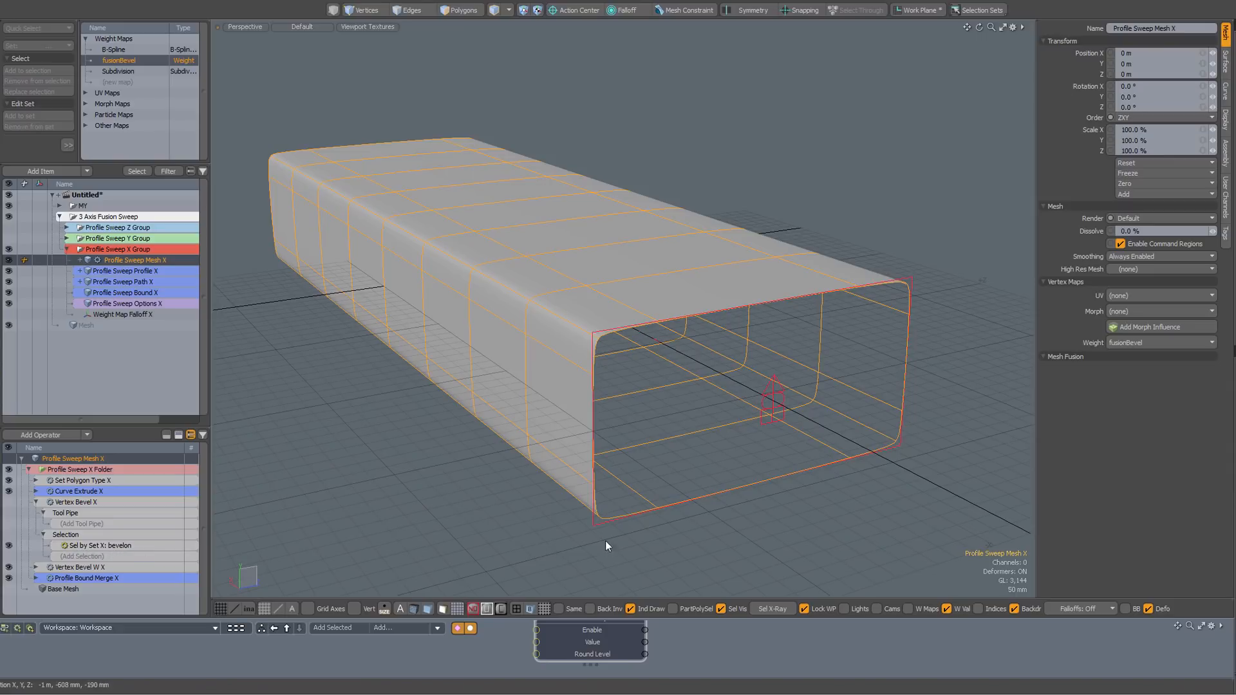
- Turn on Use bevelon Set for the X profile and recheck the sweep mesh's Vertex Bevel X operator
left_click(595, 525)
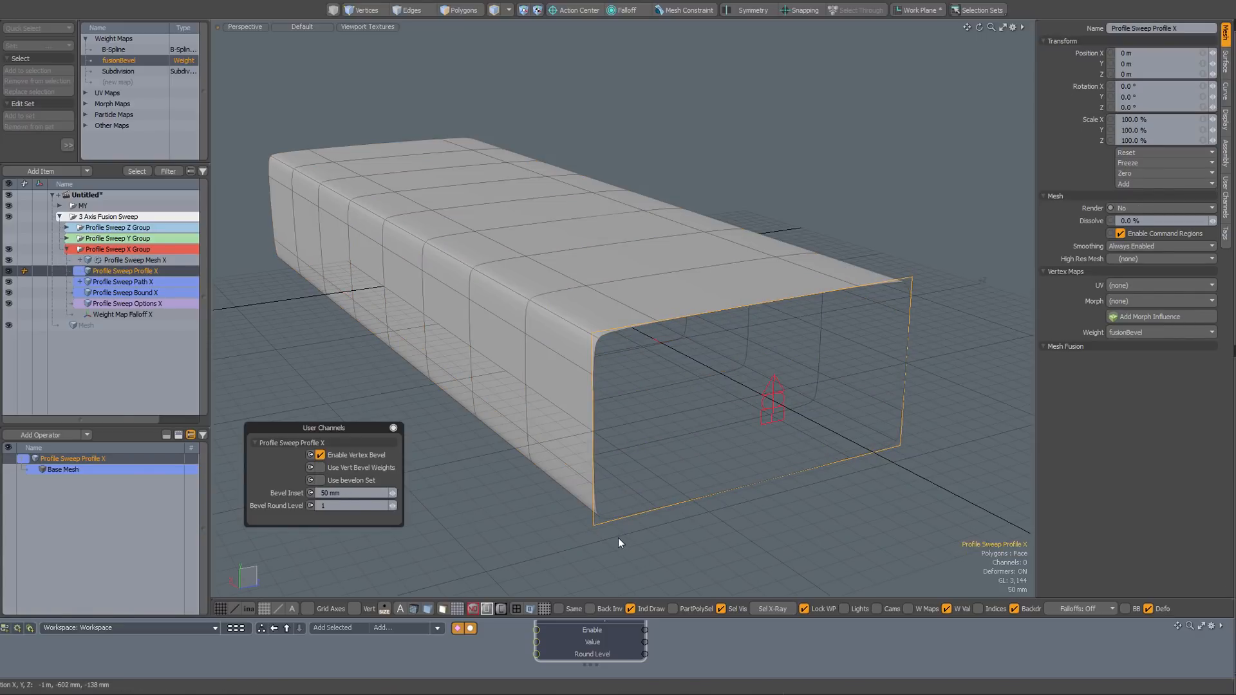
left_click(132, 260)
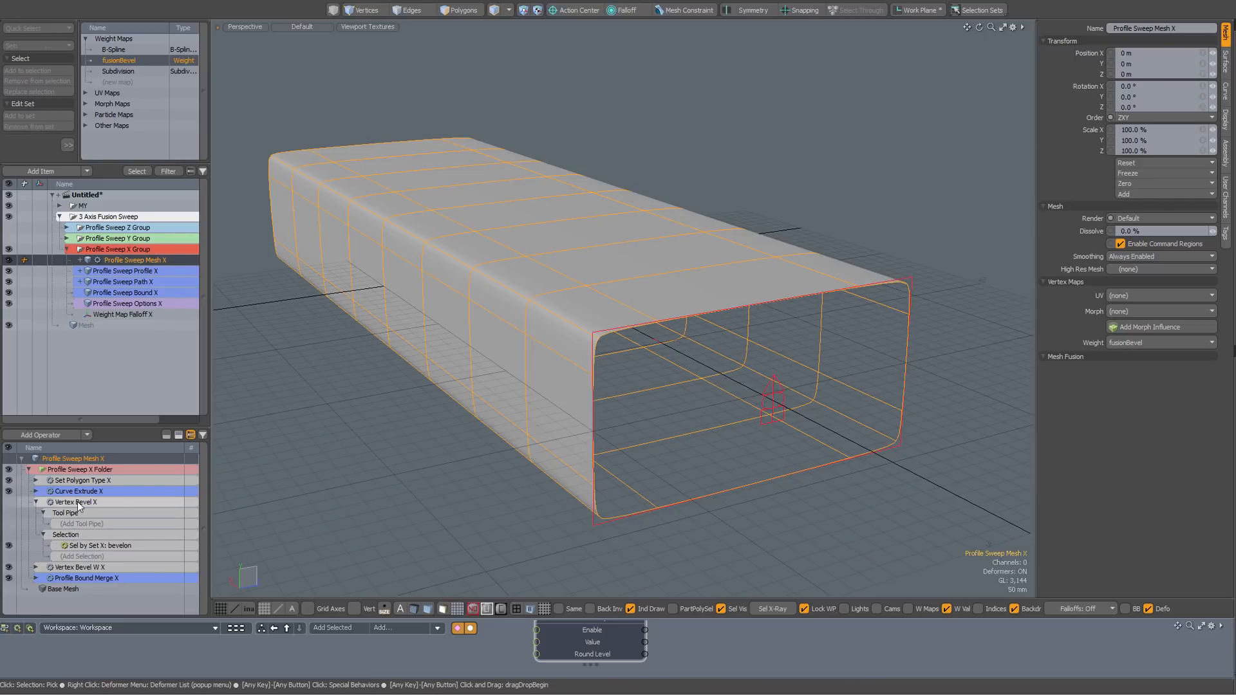
left_click(595, 523)
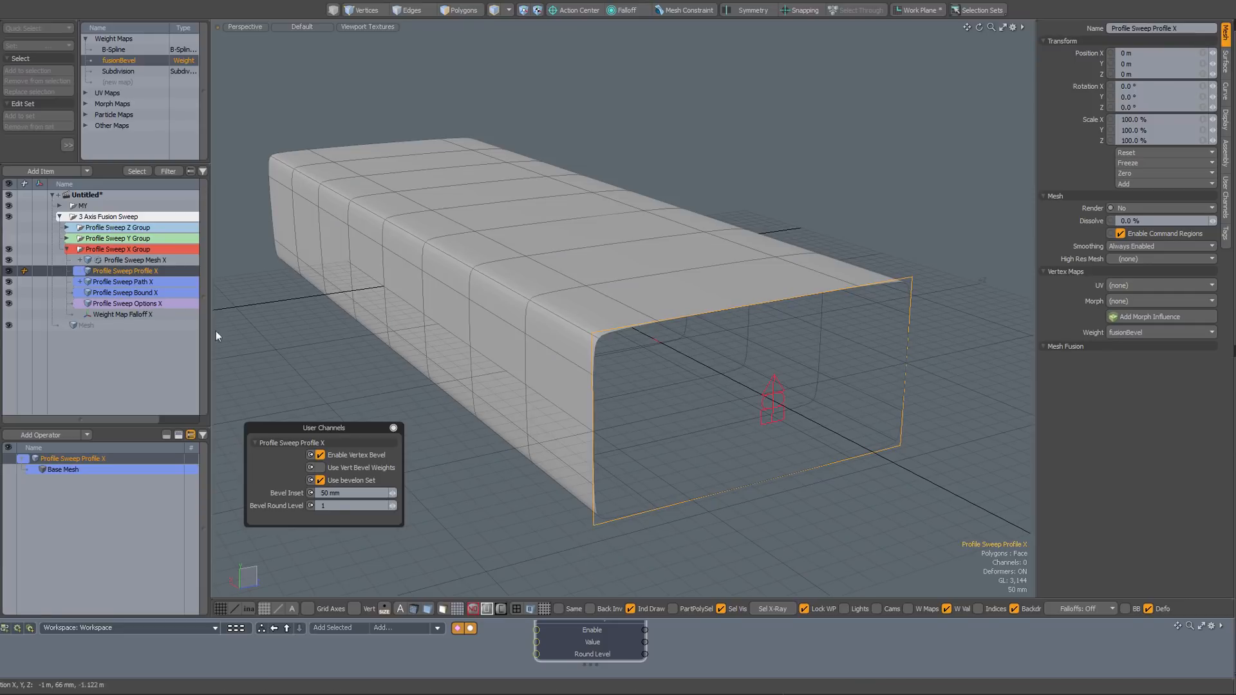
left_click(139, 260)
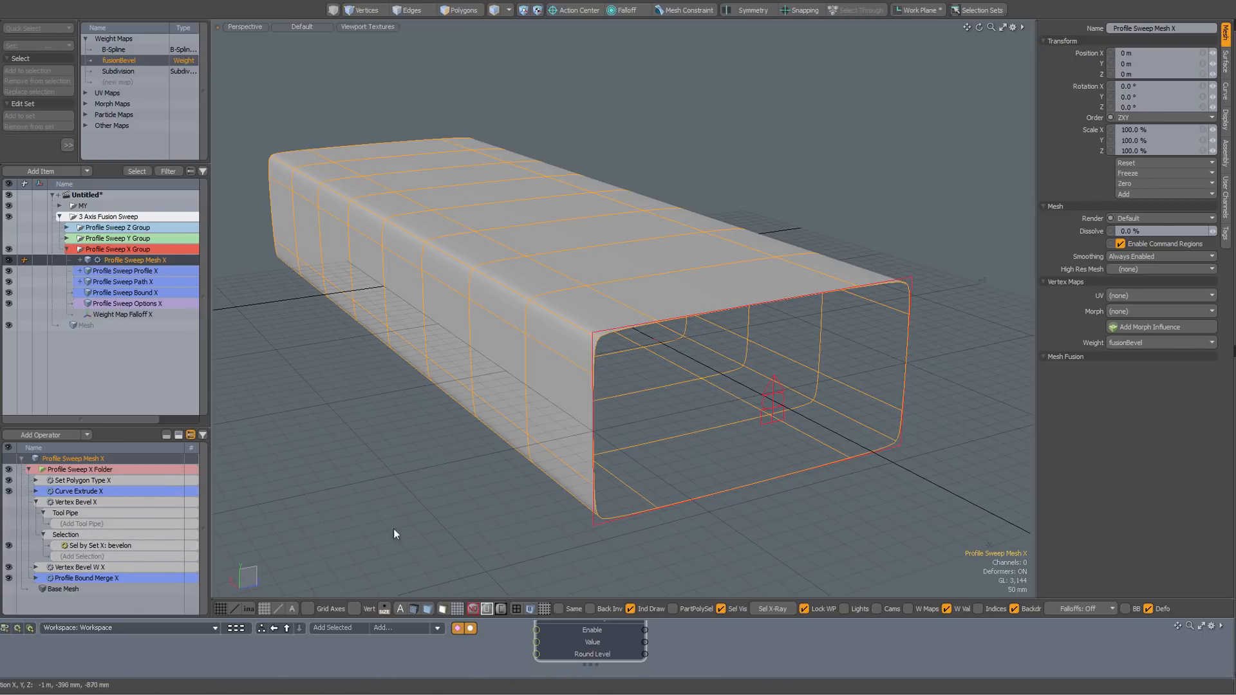
- Select the X profile's corner vertices in vertex mode using the bevelon selection set
left_click(596, 522)
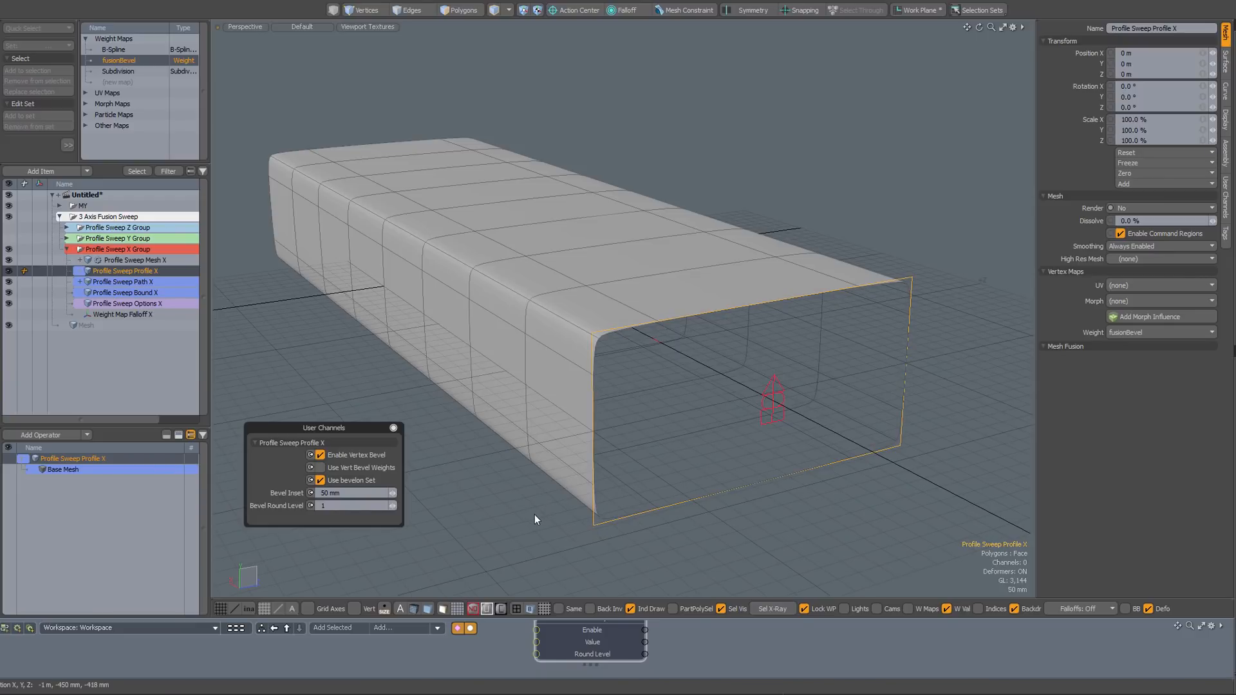
key("1")
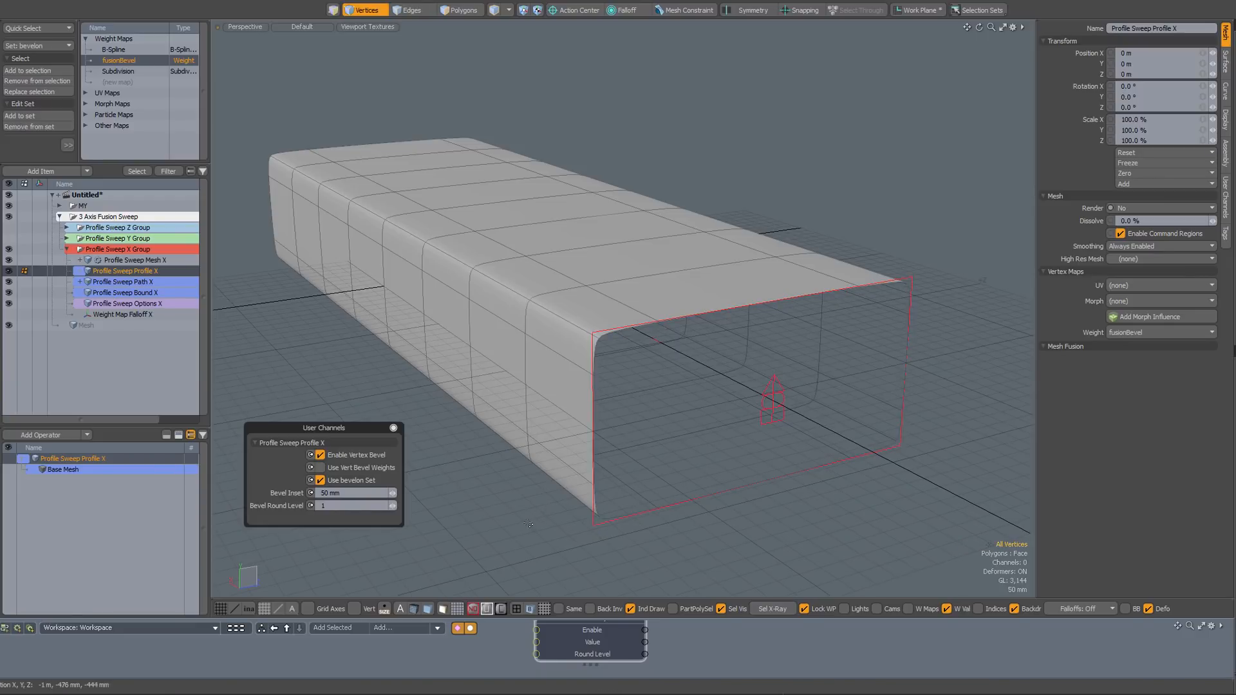
left_click(40, 28)
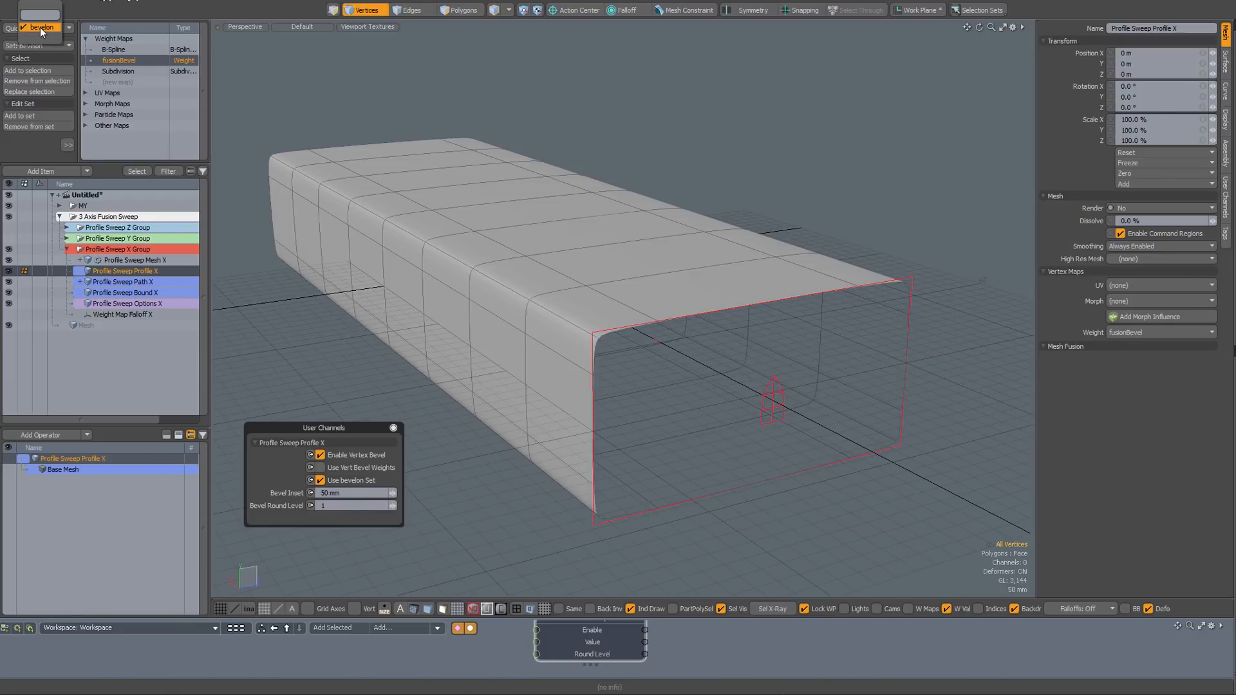
left_click(40, 28)
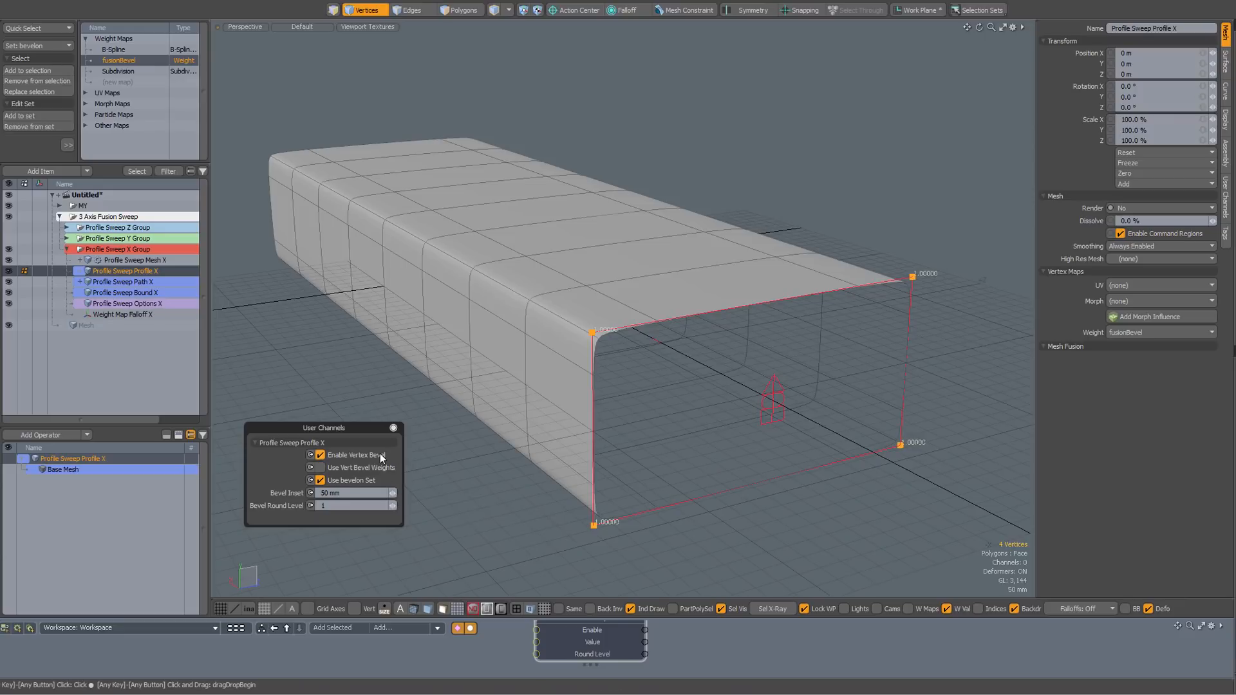
- Set the X profile's Bevel Inset to 20 mm
left_click(325, 492)
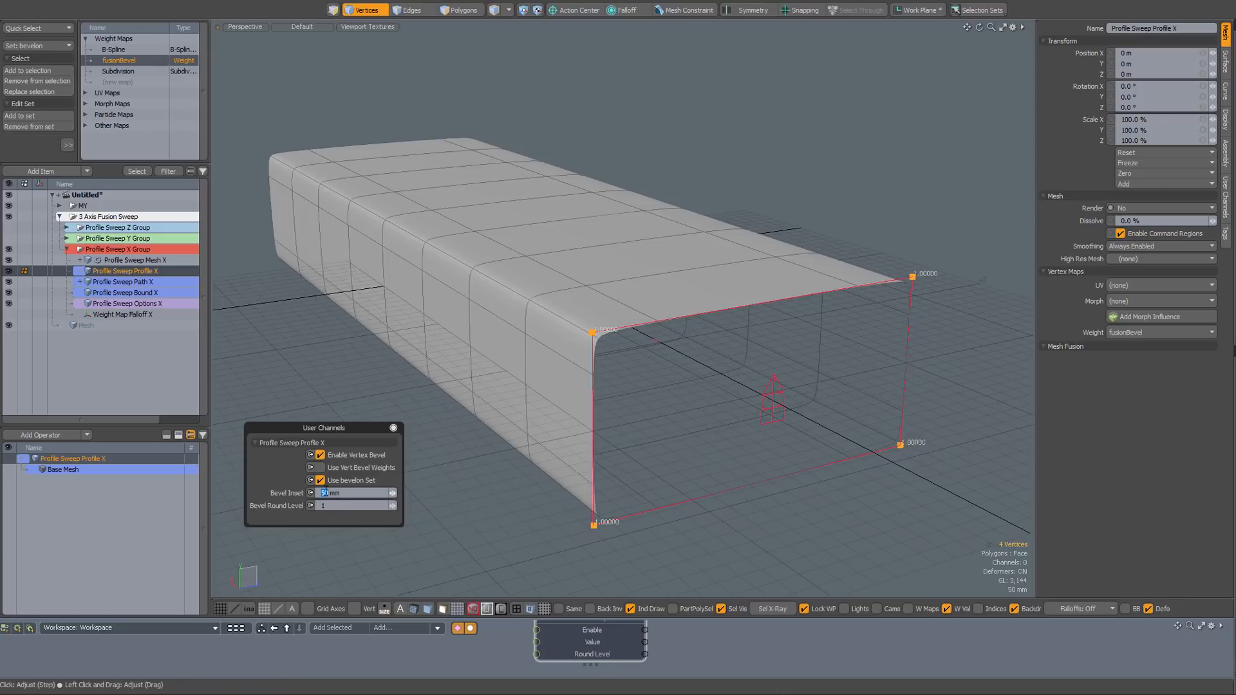
type("20")
key("Return")
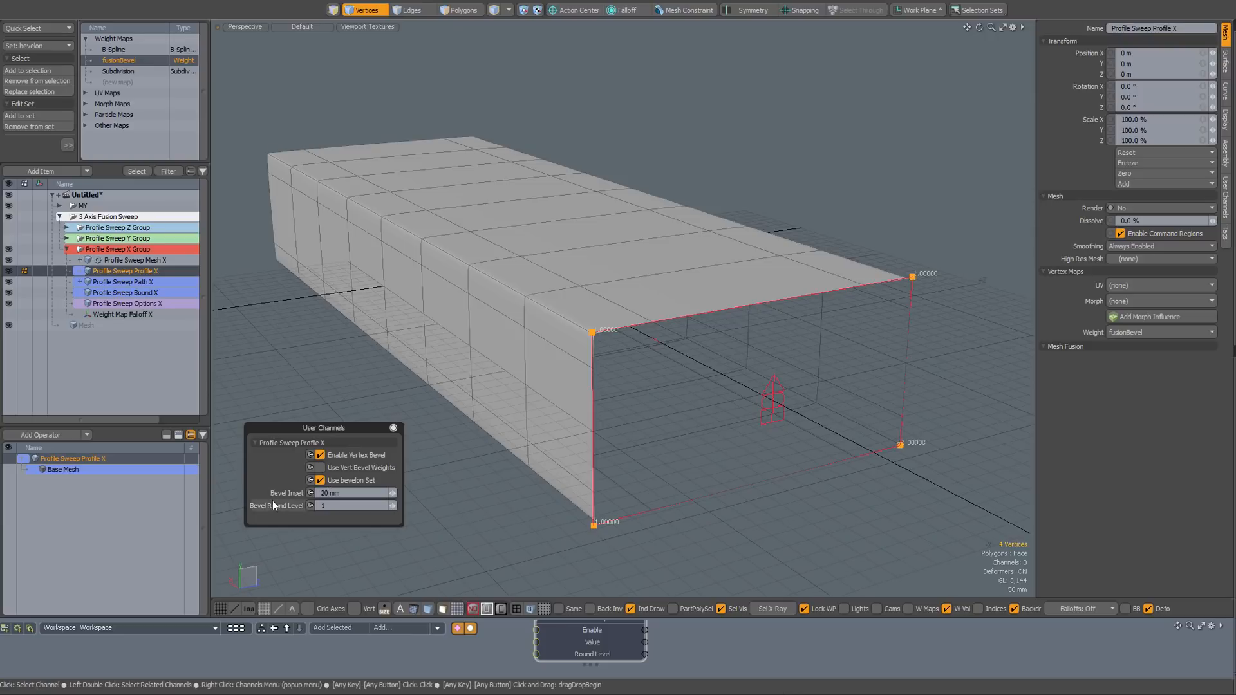
- Set the X profile's Bevel Round Level to 3 and inspect the rounded corner of the sweep
scroll(272, 503, "up", 3)
scroll(272, 503, "down", 2)
scroll(272, 504, "up", 1)
scroll(567, 323, "up", 5)
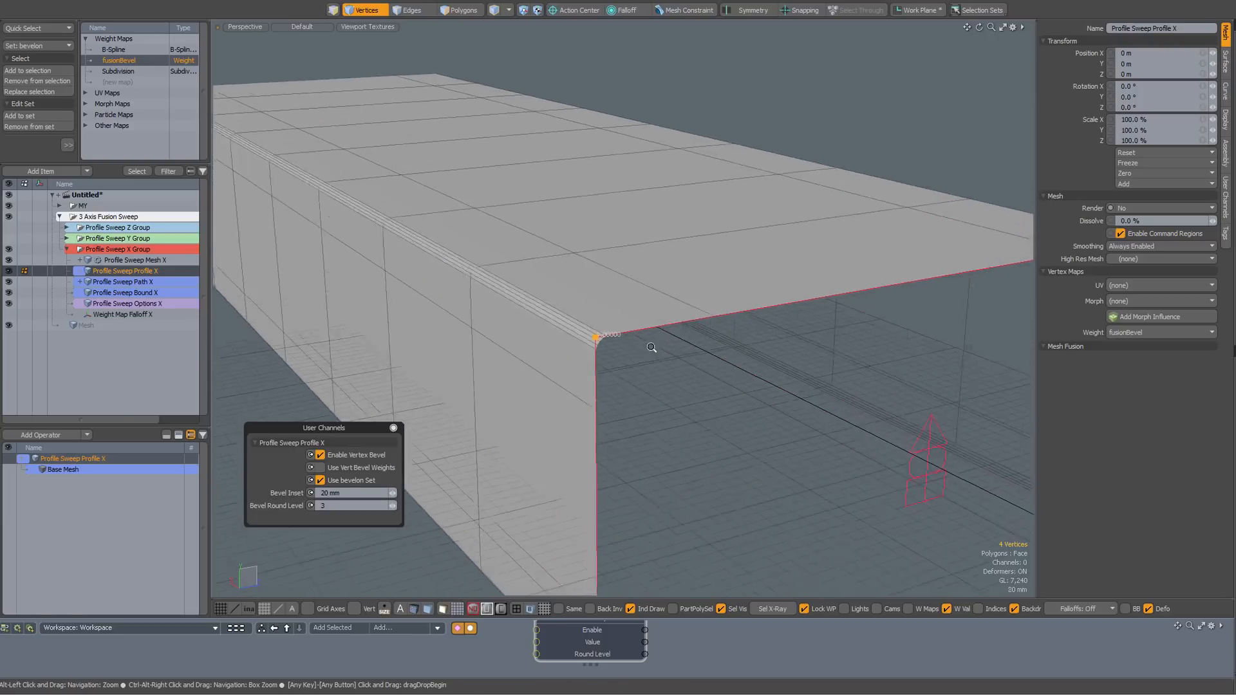
scroll(567, 324, "down", 4)
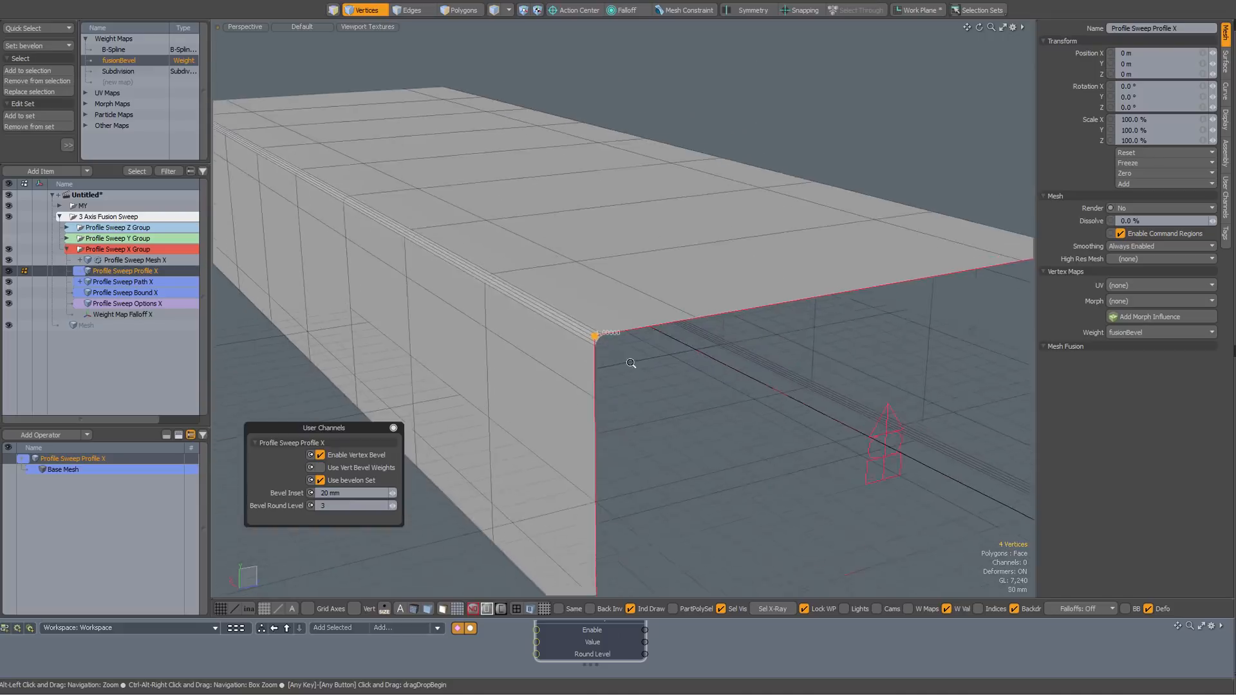
- Set the X profile's Bevel Inset to 100 mm
left_click(327, 493)
type("100")
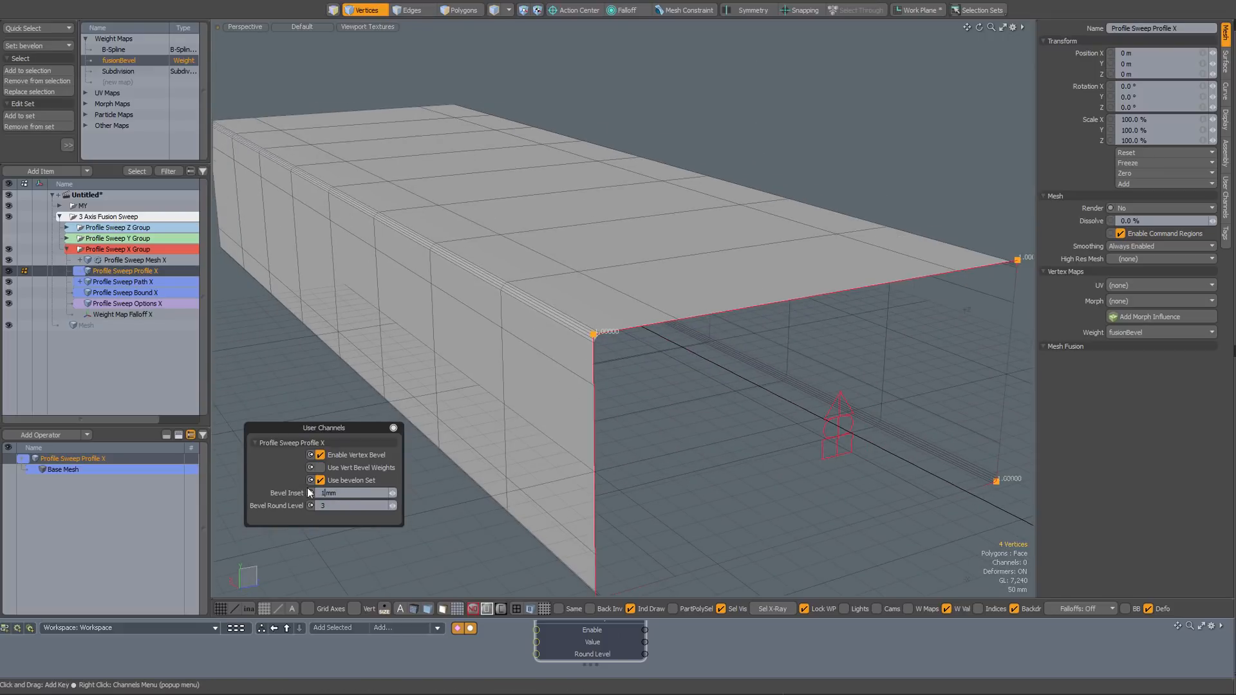
key("Return")
left_click_drag(313, 508, 280, 504)
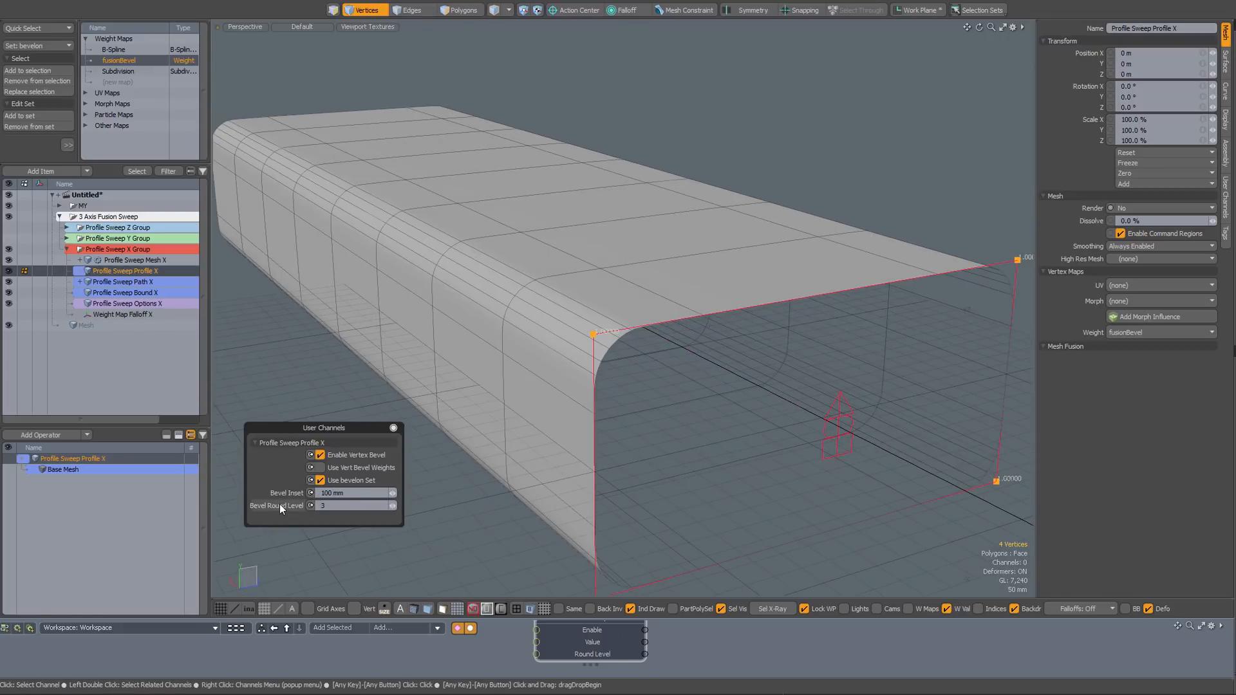
- Remove the X profile's upper front corner vertex from the bevelon selection set and clear the vertex selection
scroll(280, 504, "up", 2)
left_click_drag(691, 443, 643, 409, "ctrl+alt")
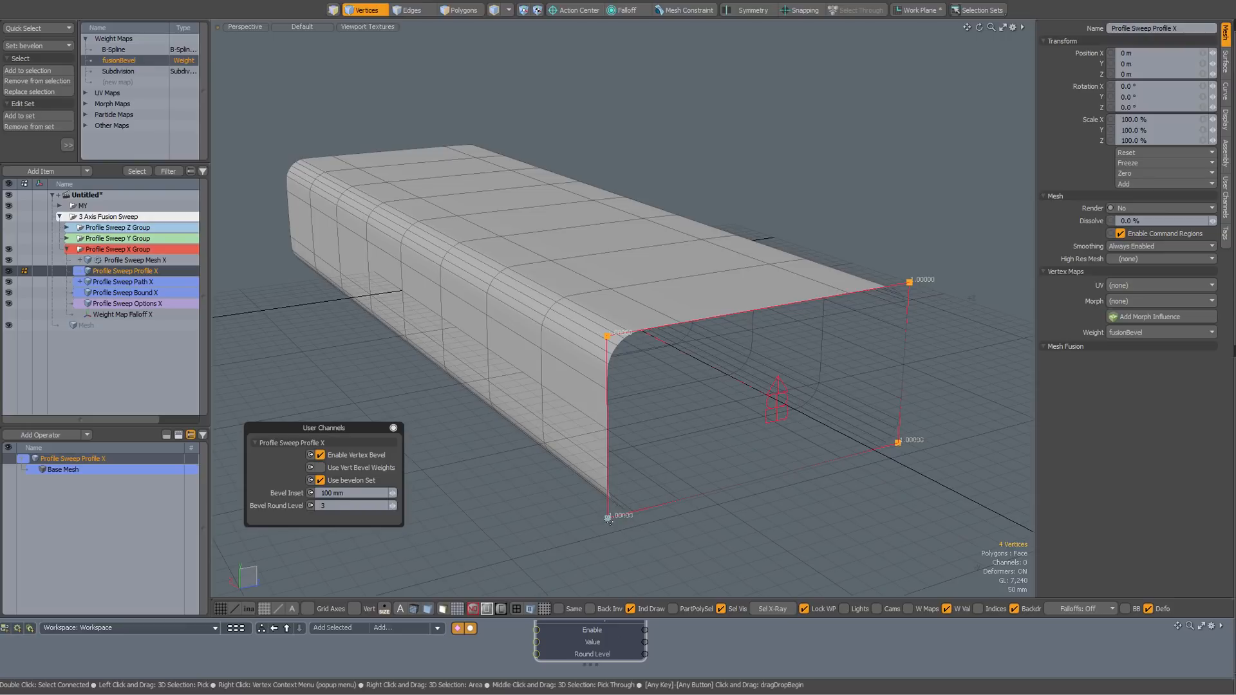
left_click(608, 336)
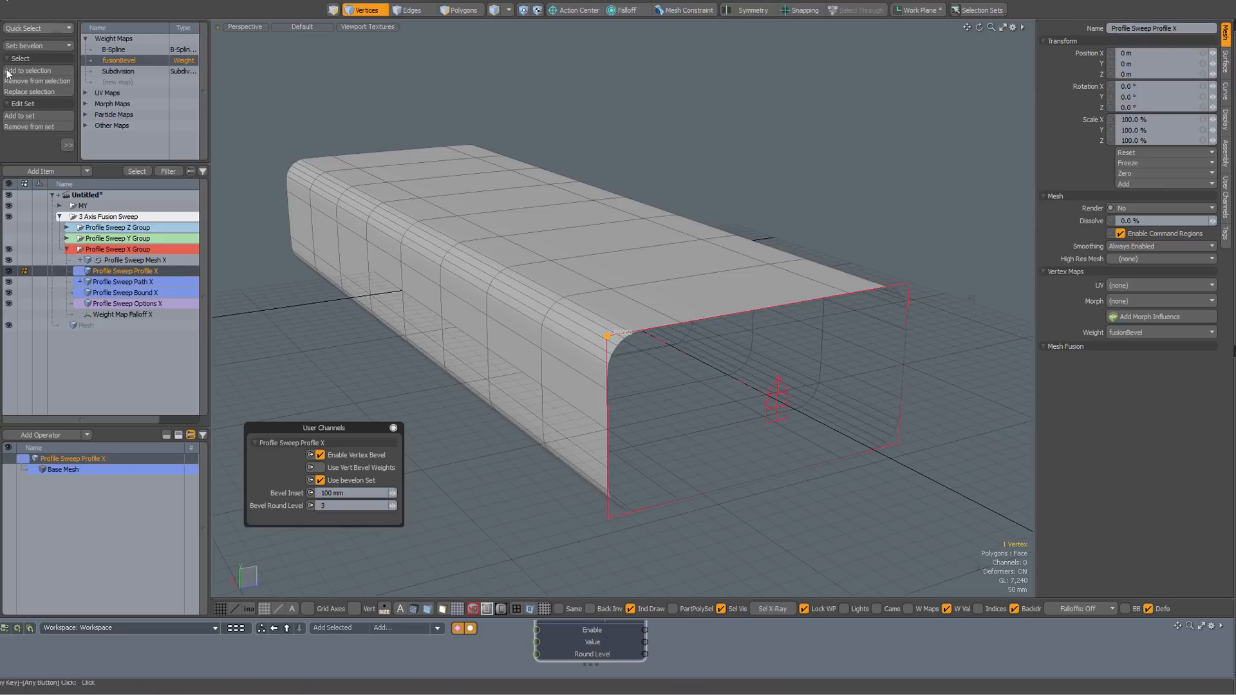
left_click(26, 127)
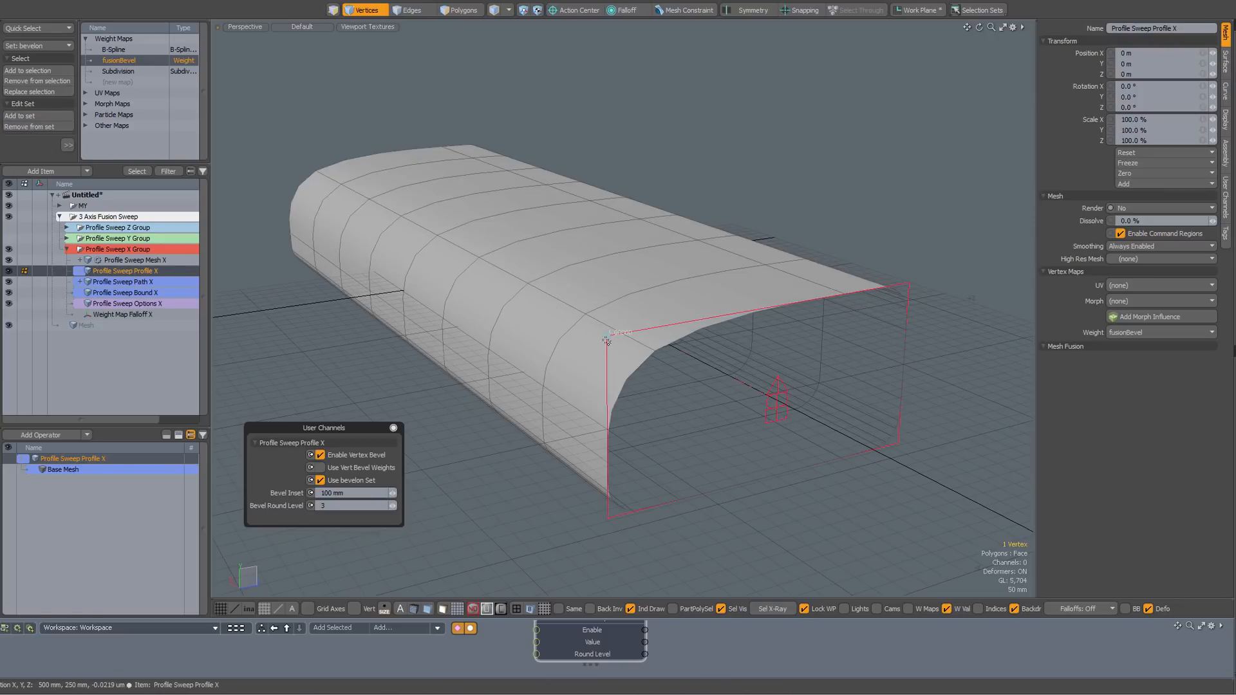
left_click_drag(624, 373, 656, 377, "alt")
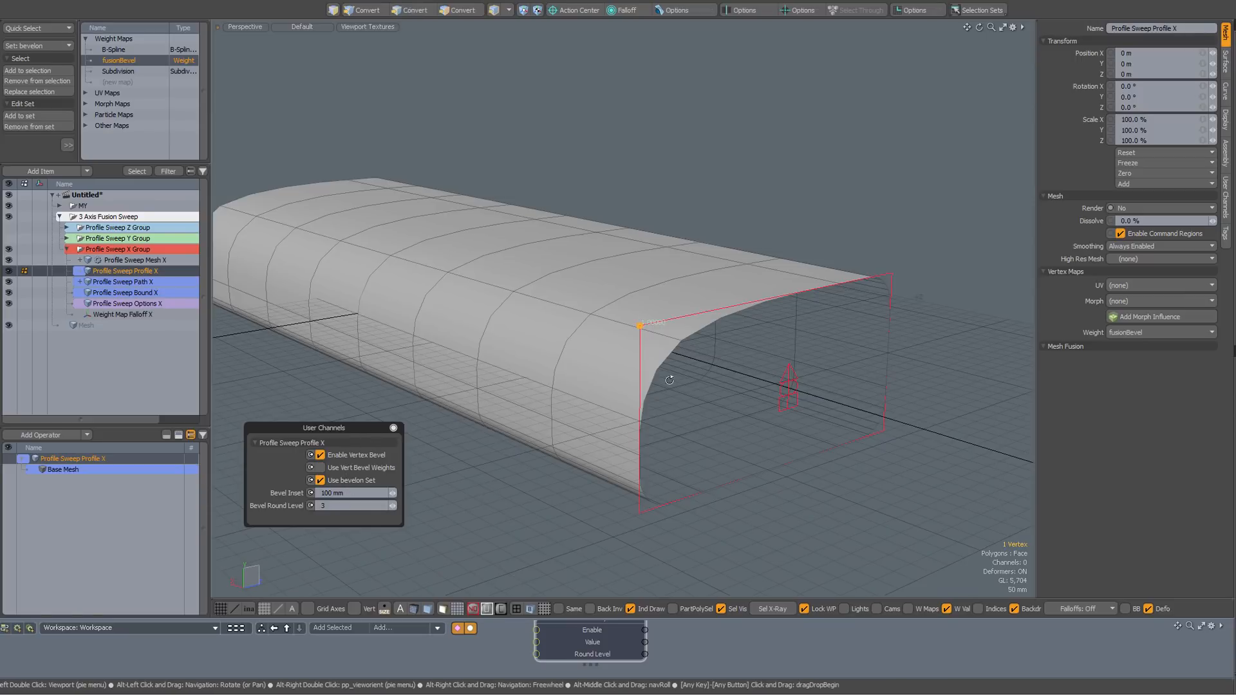
left_click_drag(618, 387, 649, 385, "alt")
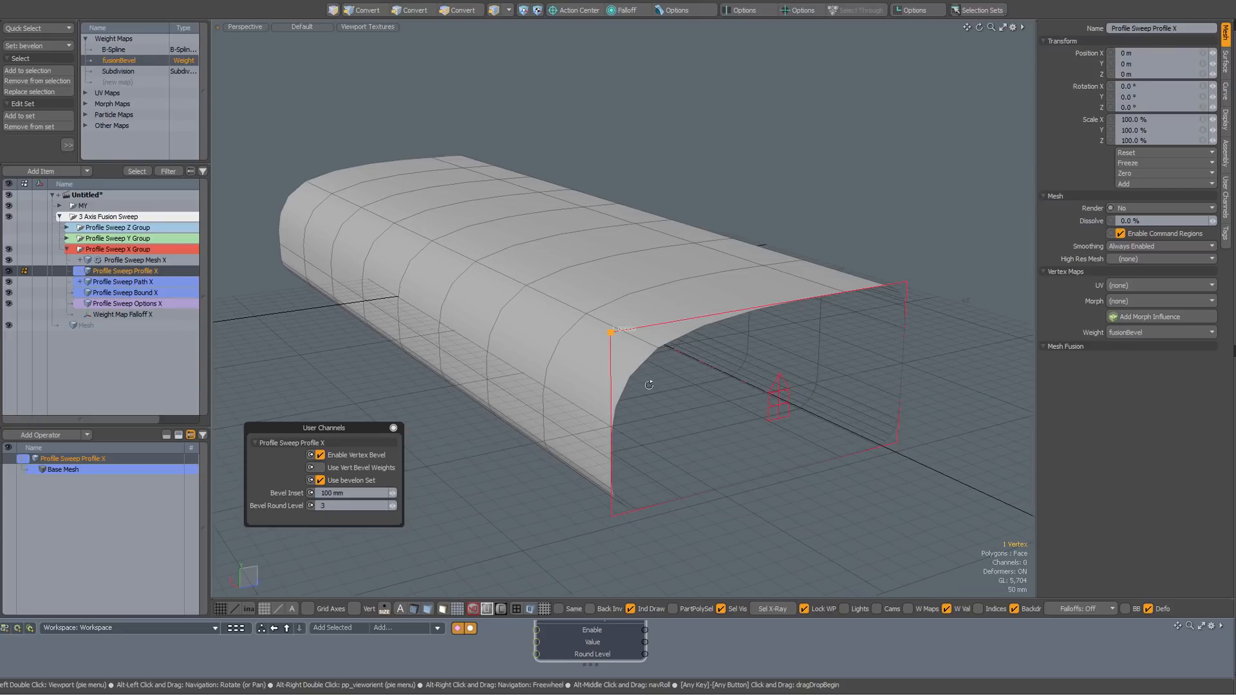
left_click(479, 472)
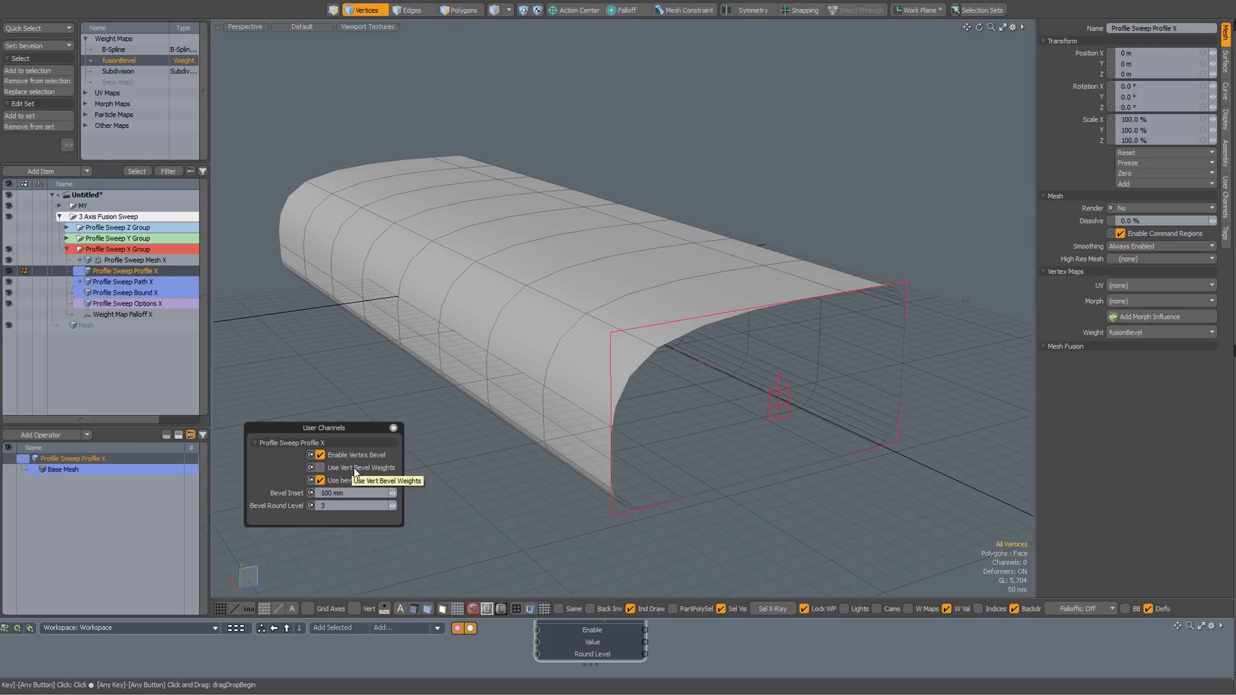
- Switch the X profile's bevel from the bevelon set to vertex bevel weights with Bevel Round Level 1, toggling the vertex bevel off and on
left_click(331, 480)
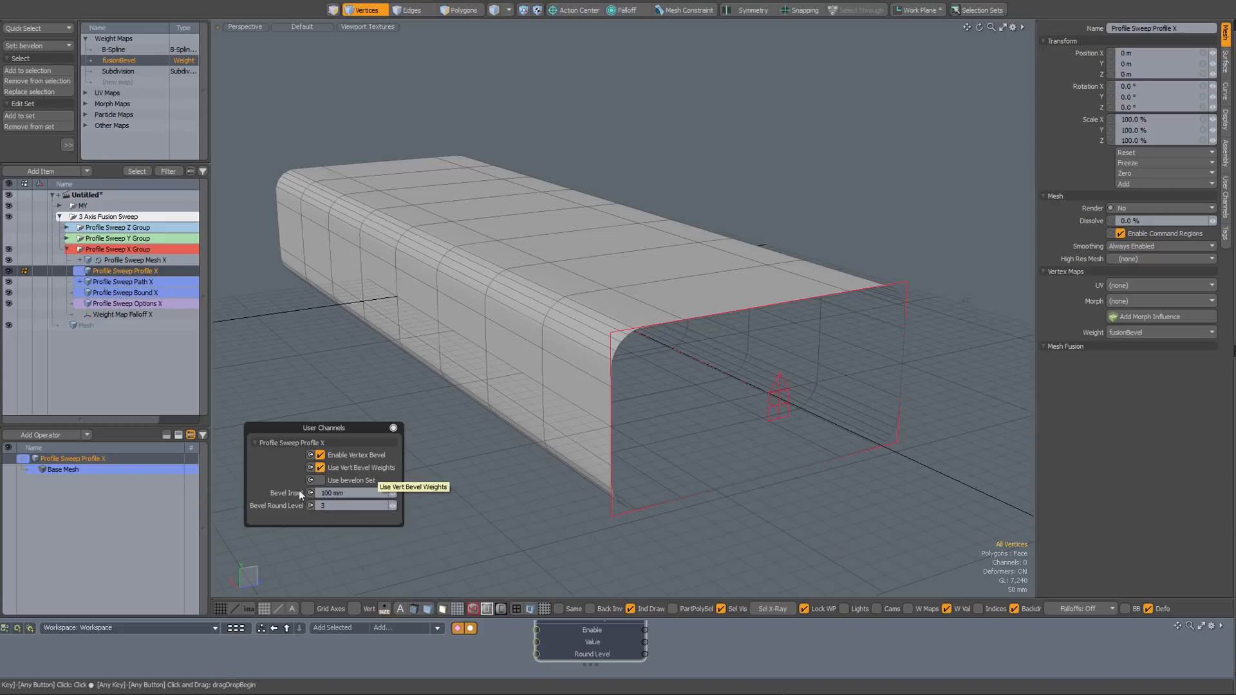
scroll(263, 505, "down", 2)
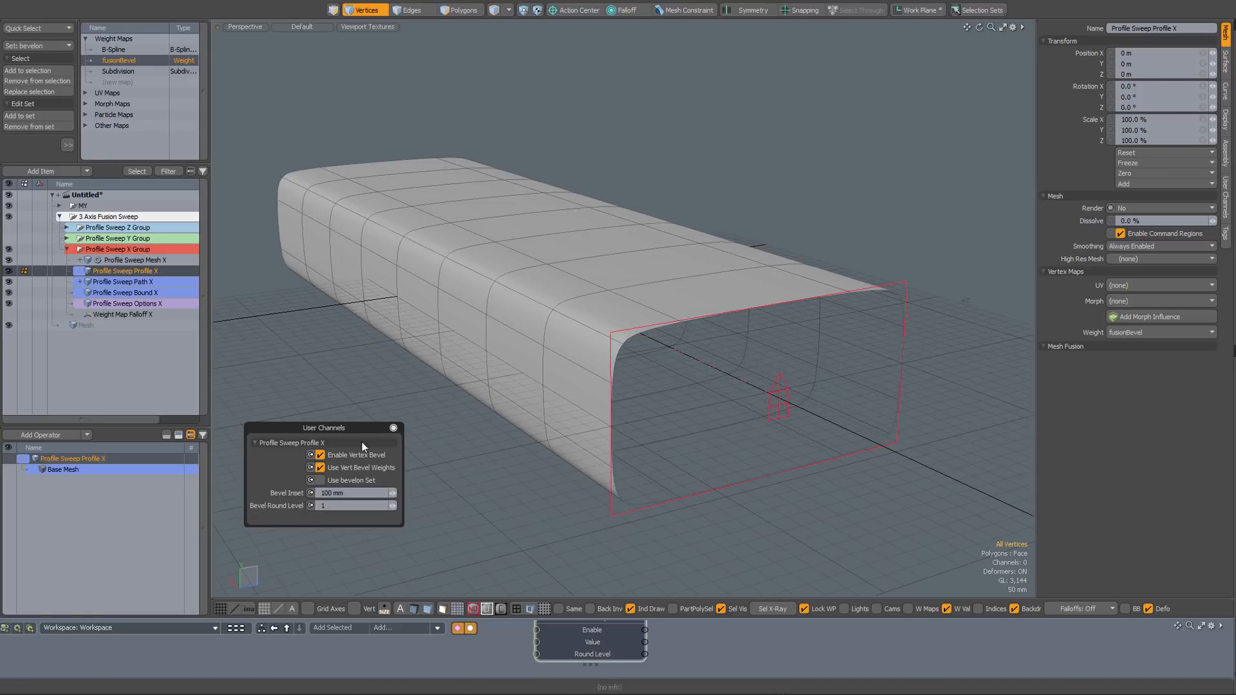
left_click(321, 455)
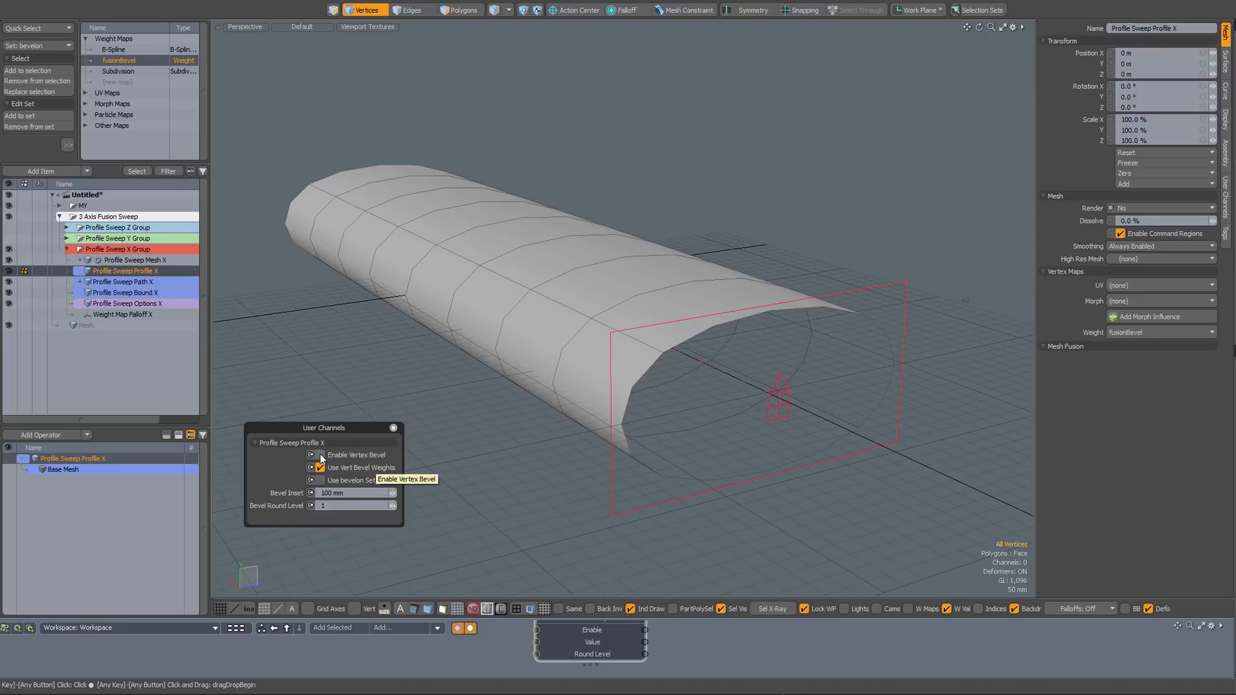
left_click(320, 456)
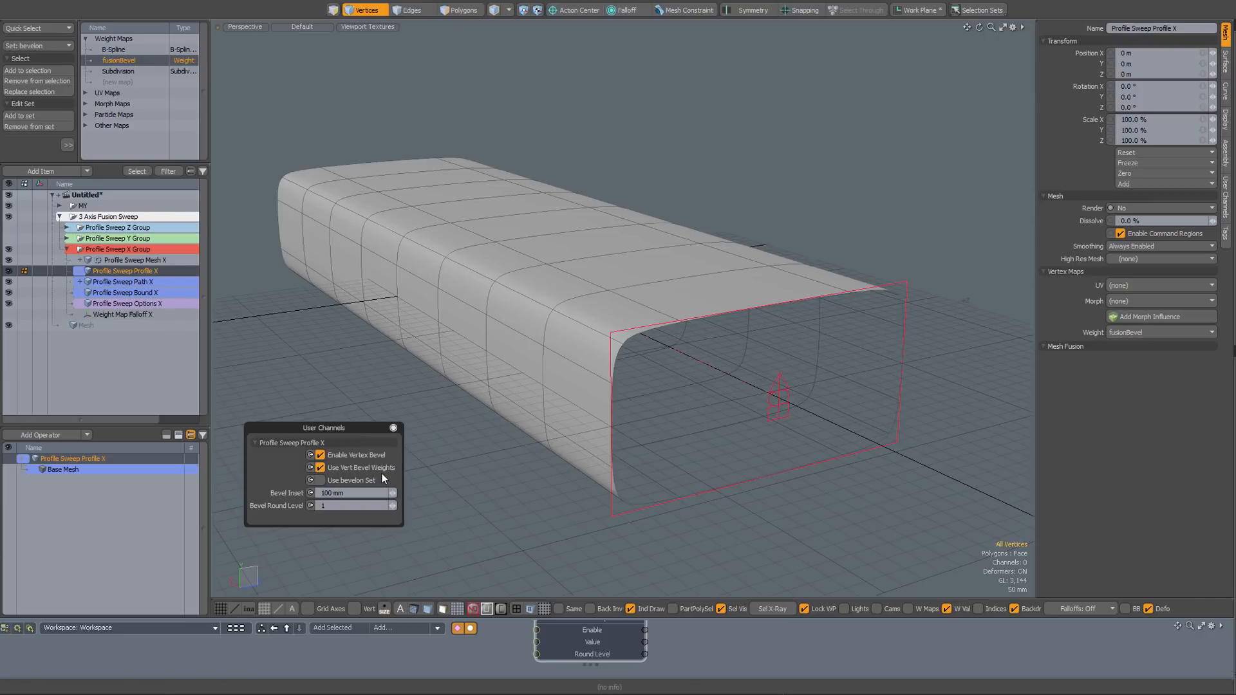
- Examine the channels of Profile Sweep Mesh X's Vertex Bevel X operator in a floating window, moving the window out of view when done
left_click(131, 261)
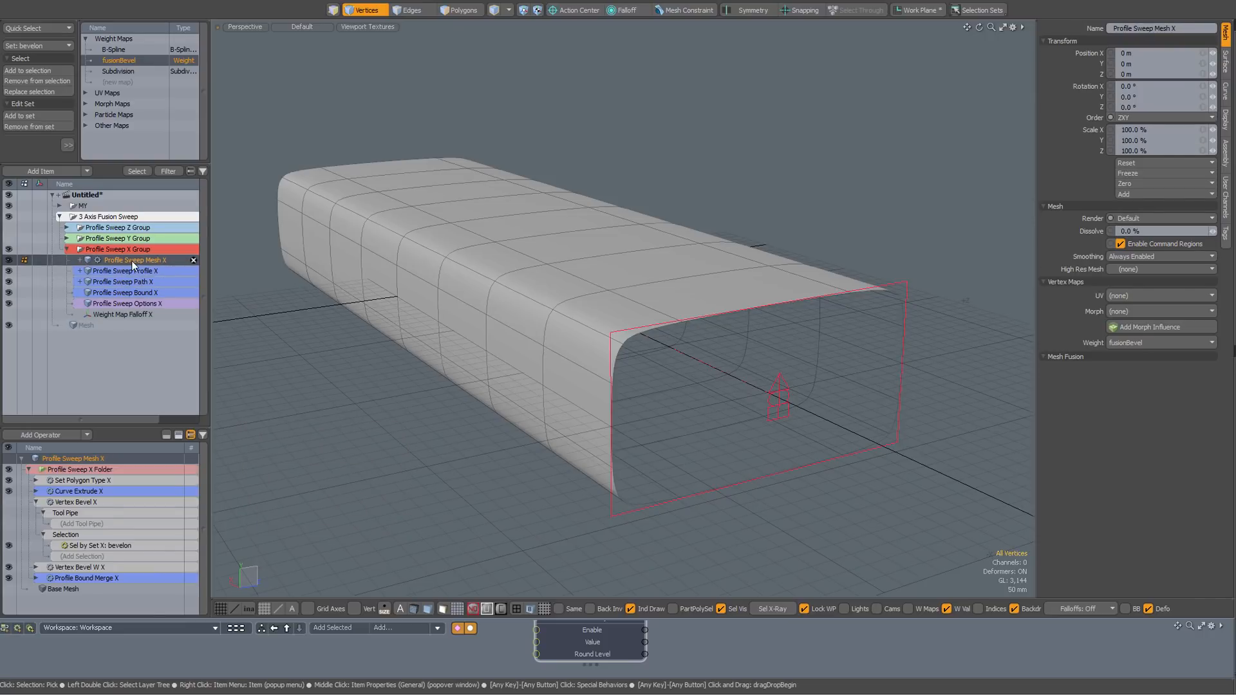
left_click(35, 503)
left_click(34, 502)
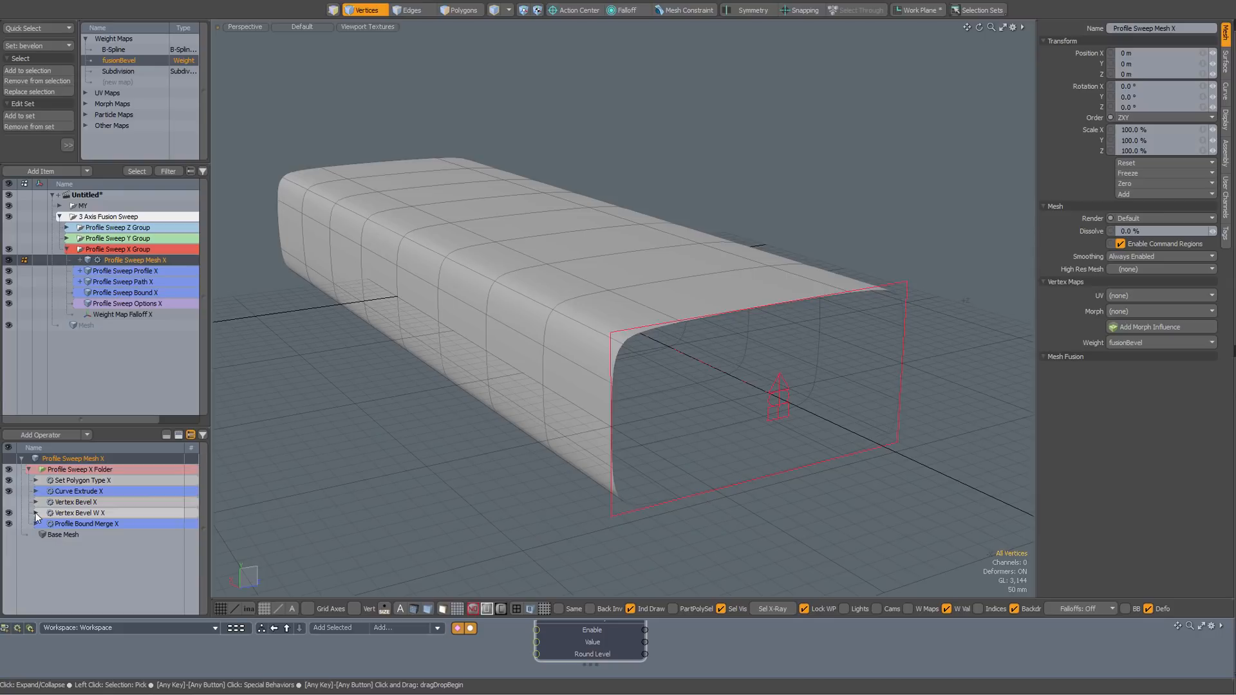
left_click(70, 503)
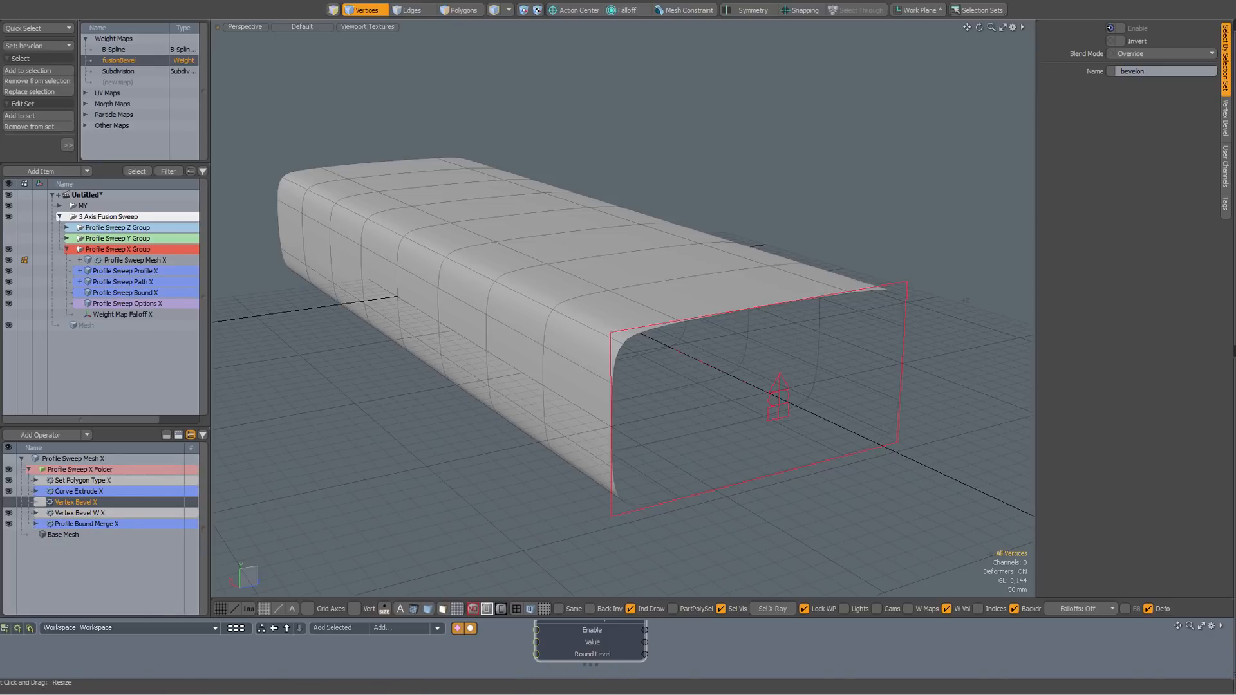
right_click(1235, 351)
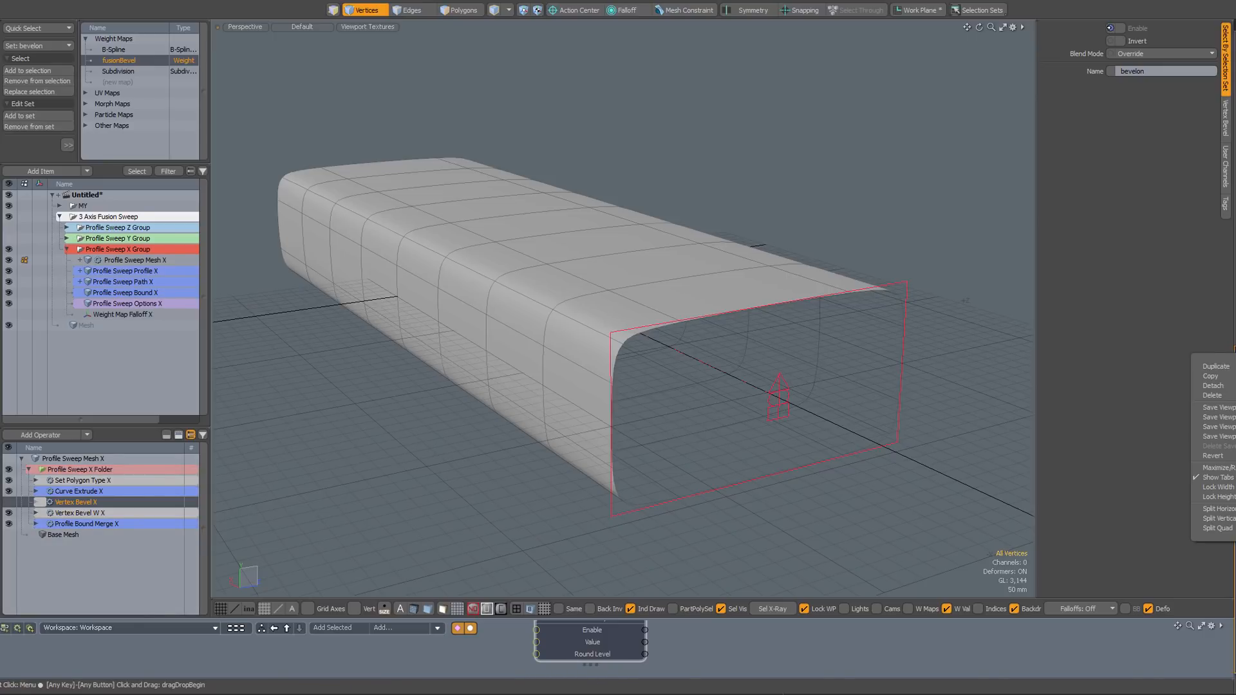
left_click(1230, 376)
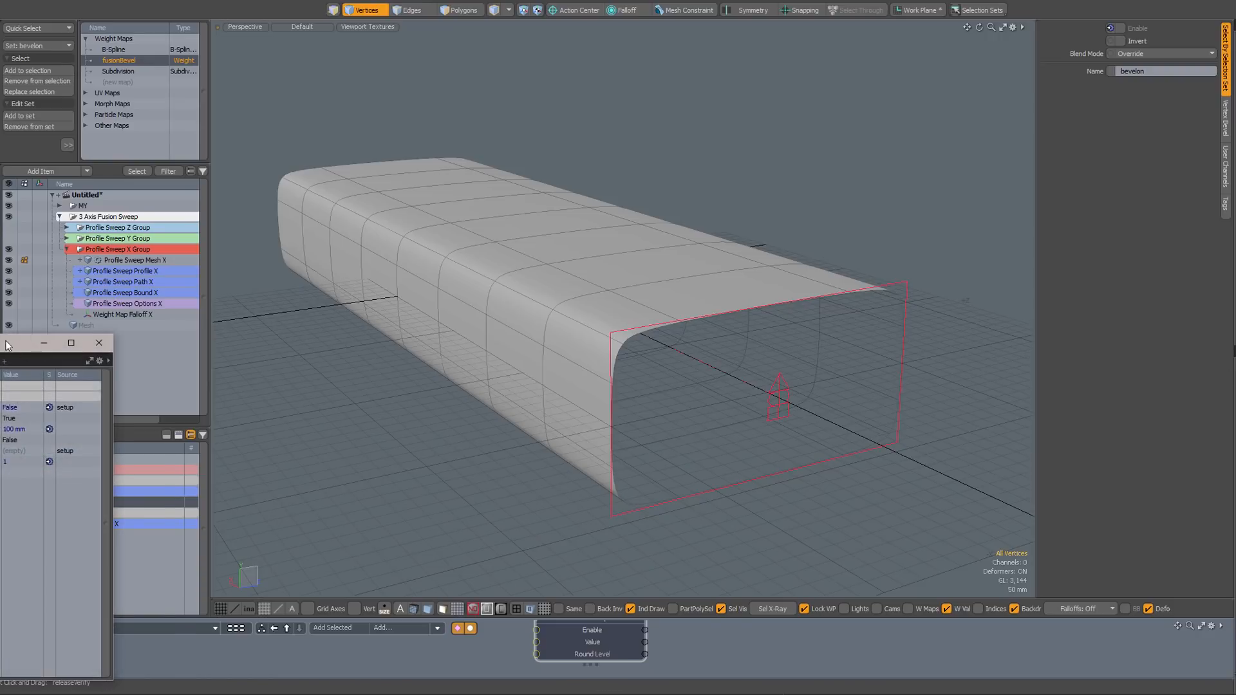
left_click_drag(29, 344, 830, 187)
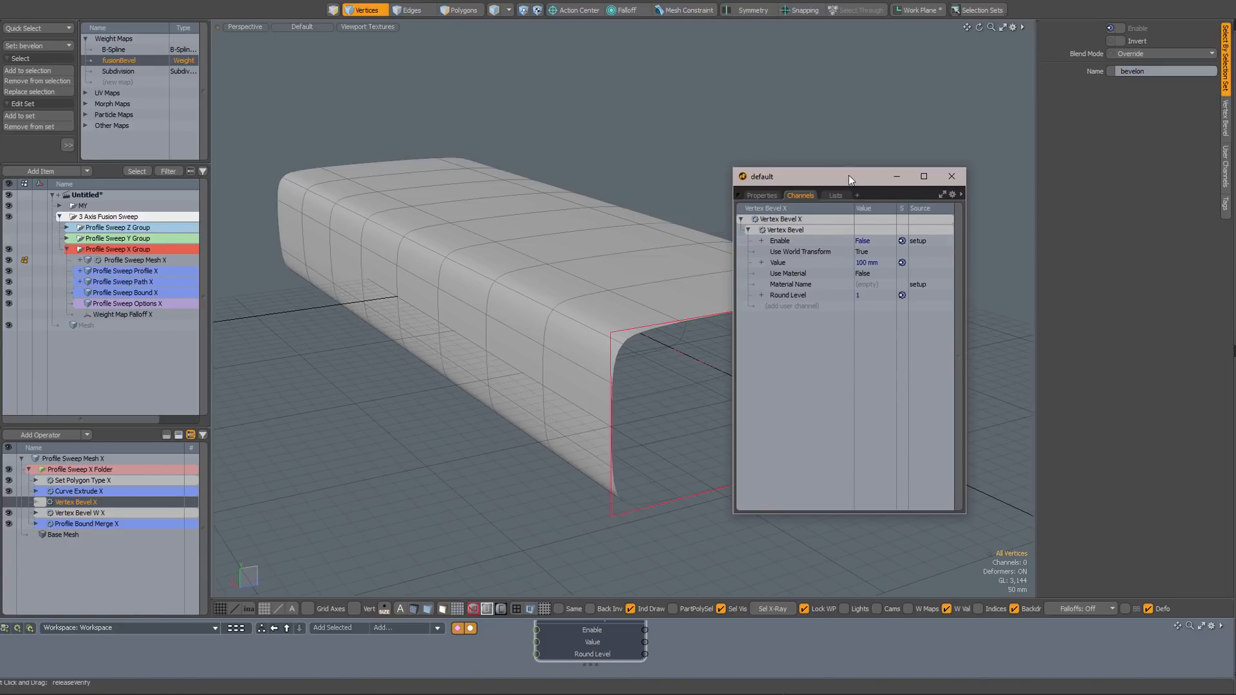
left_click_drag(849, 175, 1235, 177)
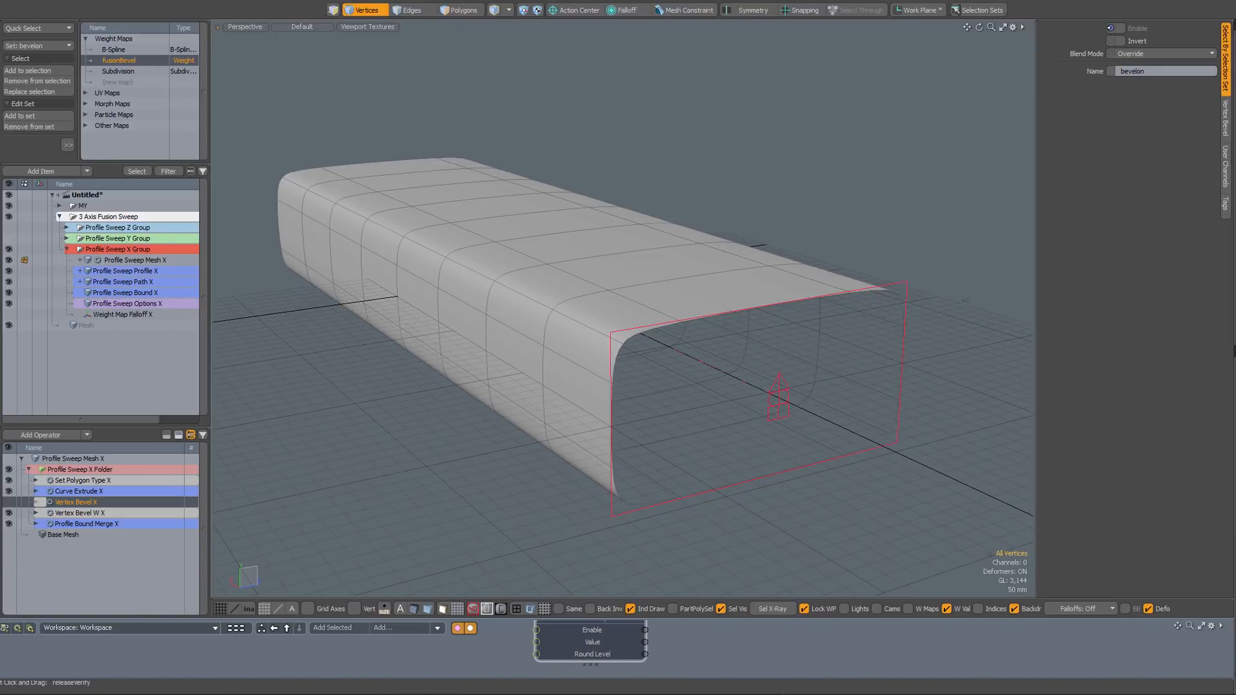
- Expand Profile Sweep Mesh X's Vertex Bevel W X operator and check that its Weight Map Falloff X uses the fusionBevel weight map
left_click(614, 516)
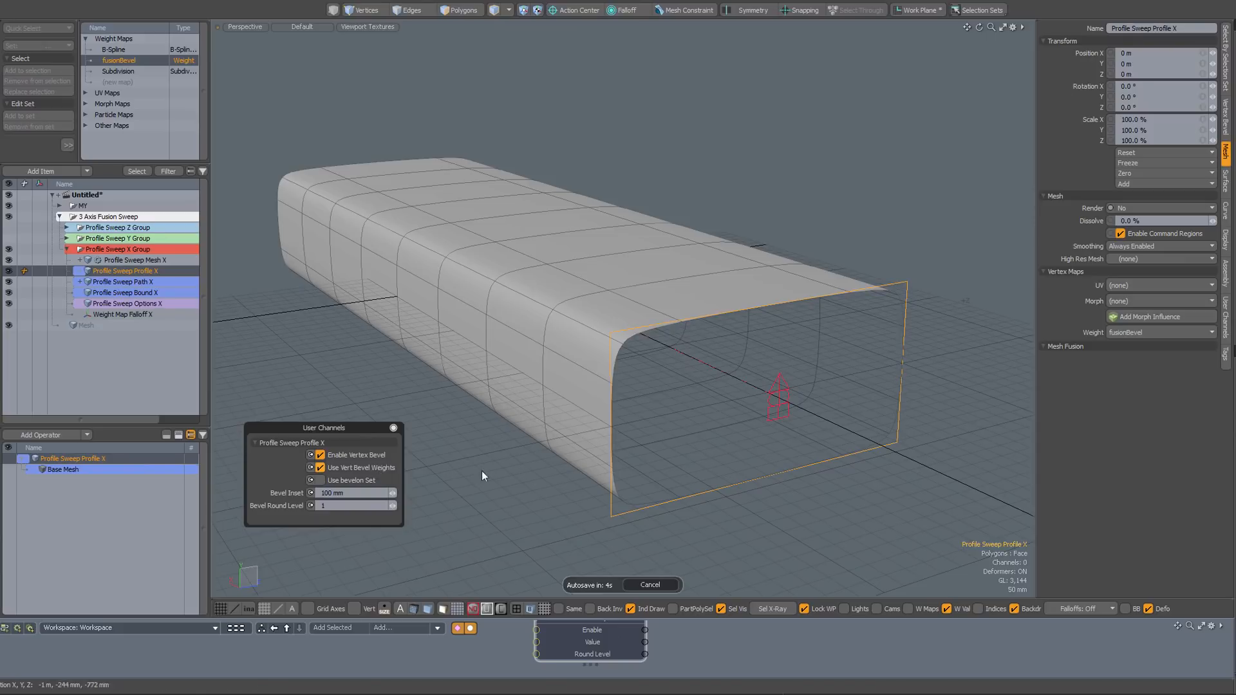
left_click(128, 262)
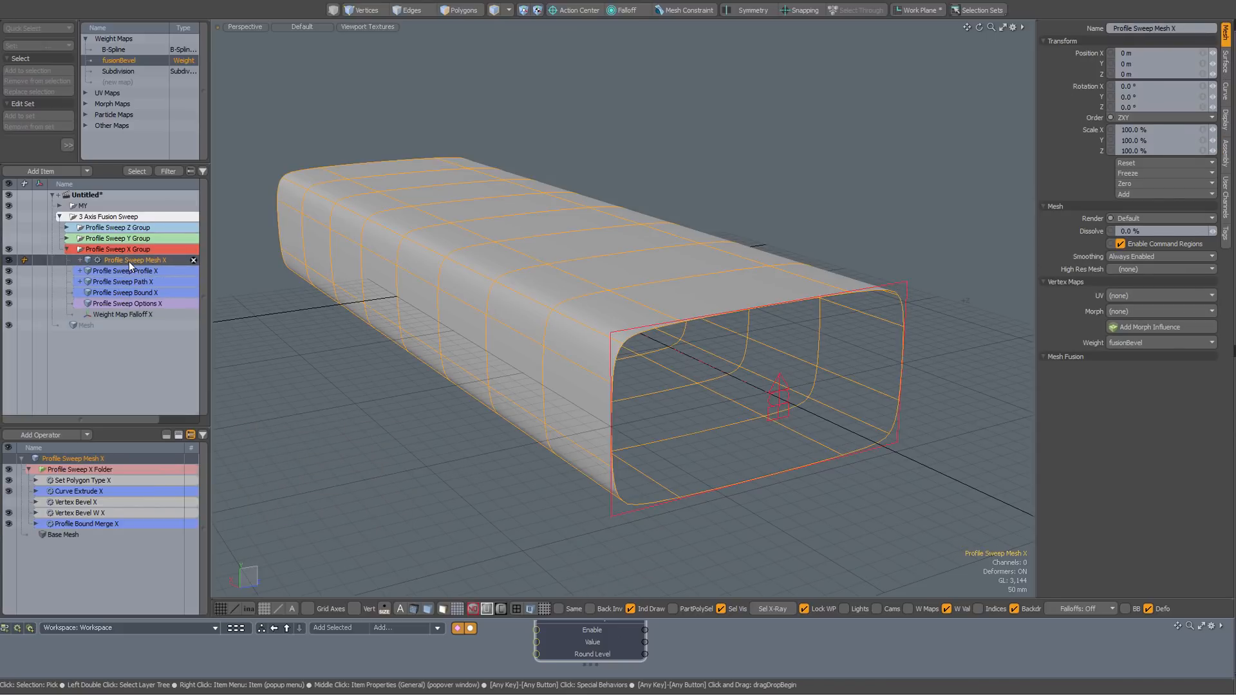
left_click(36, 513)
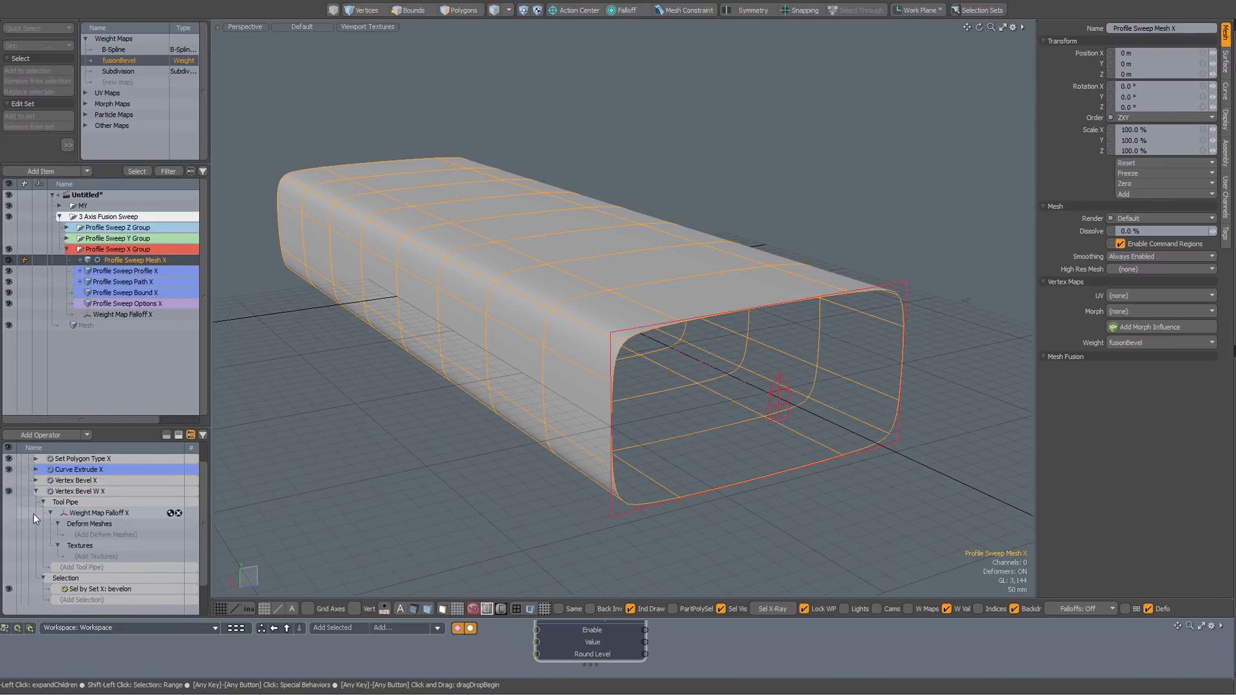
left_click(89, 515)
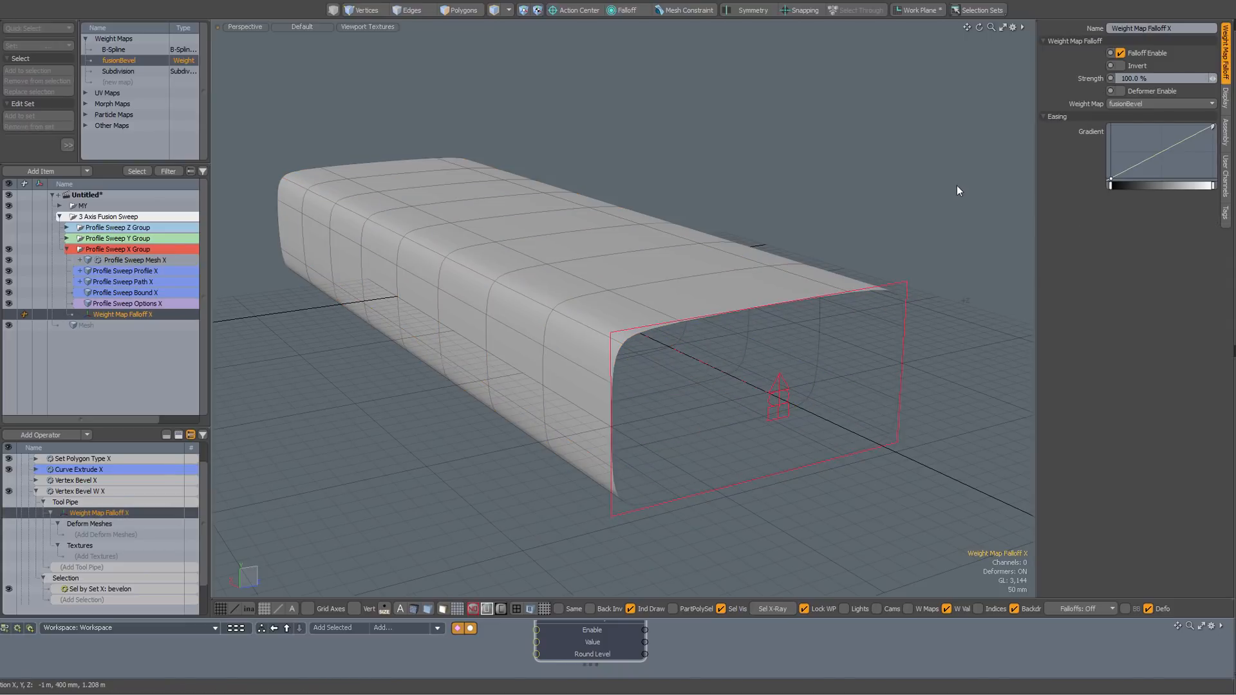
left_click(1146, 105)
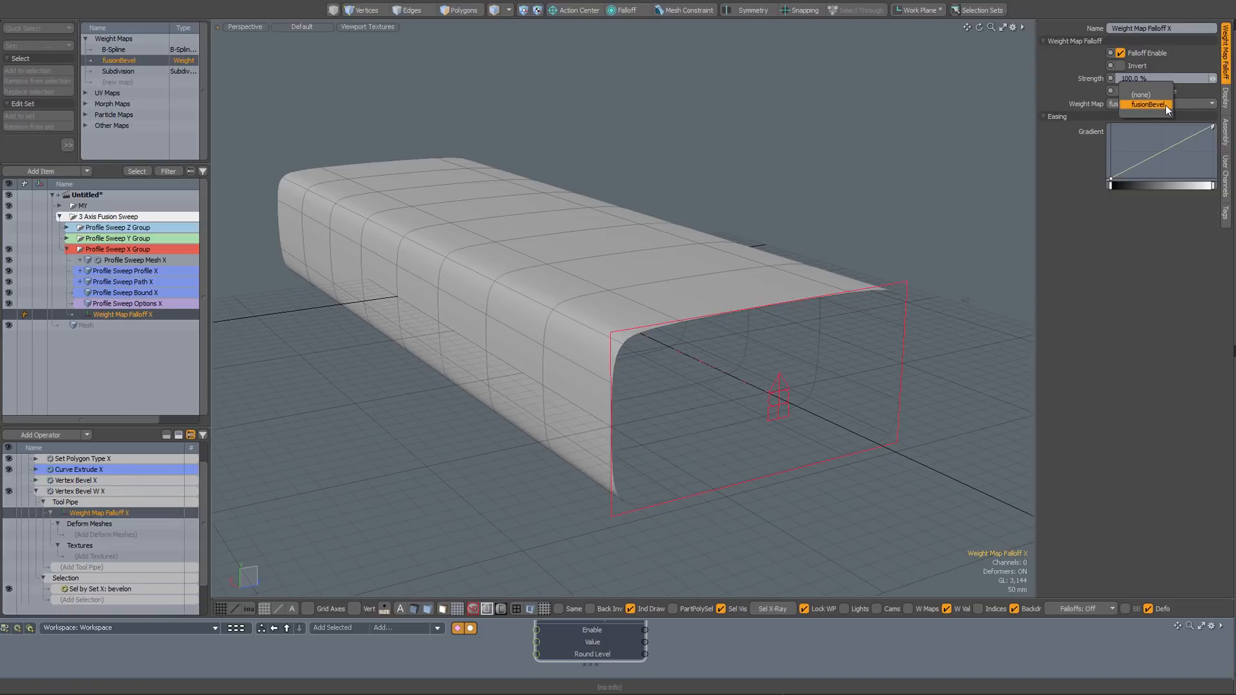
left_click(1165, 106)
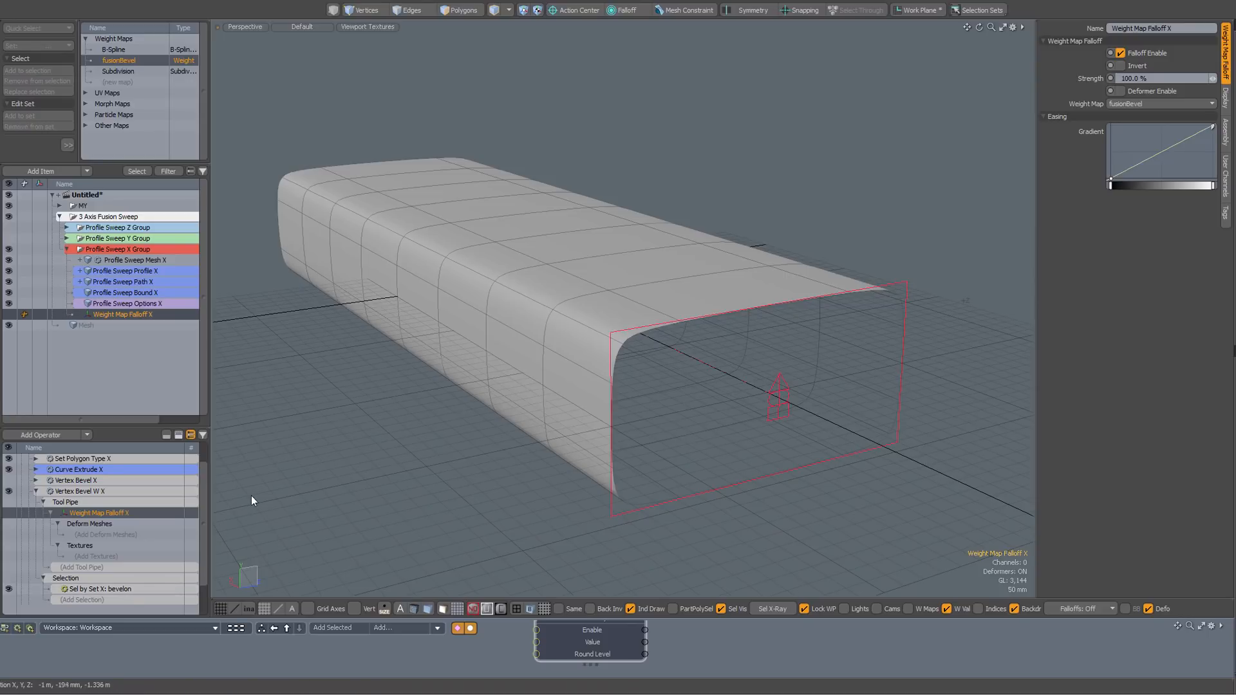
- Select the X profile's bevelon set vertices in vertex mode to check which corners belong to it, and clear the selection
left_click(612, 515)
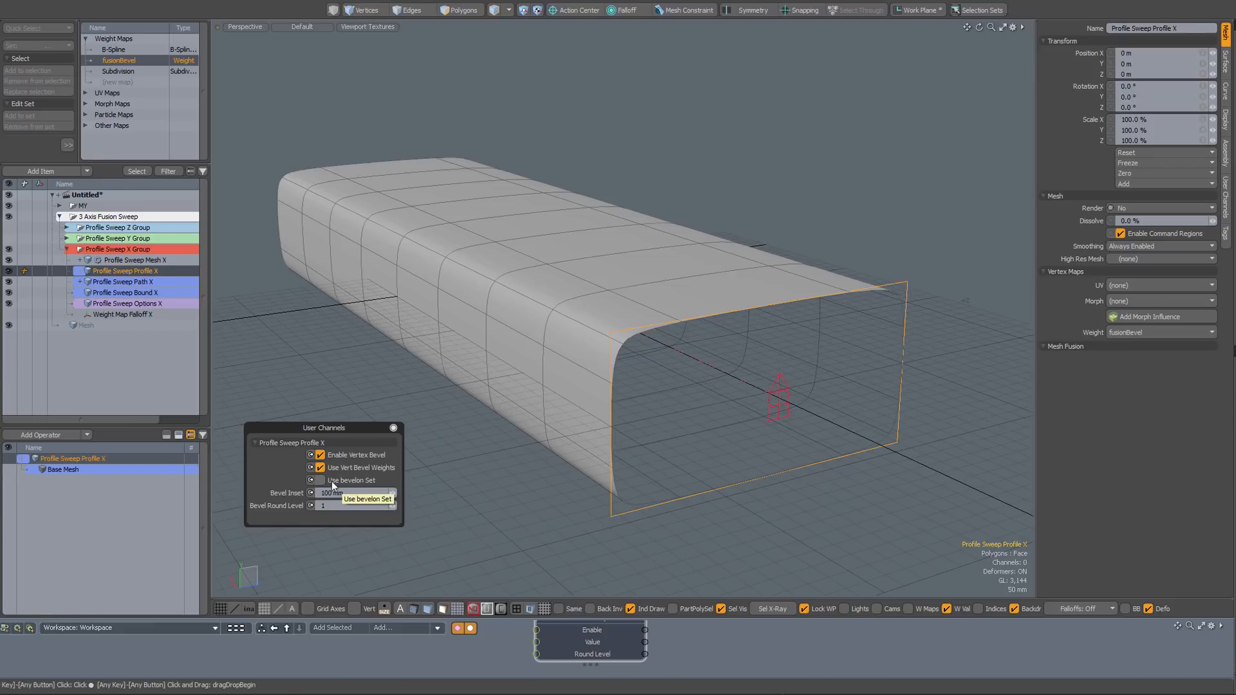
left_click(468, 486)
left_click_drag(576, 469, 555, 488, "alt")
left_click(555, 488)
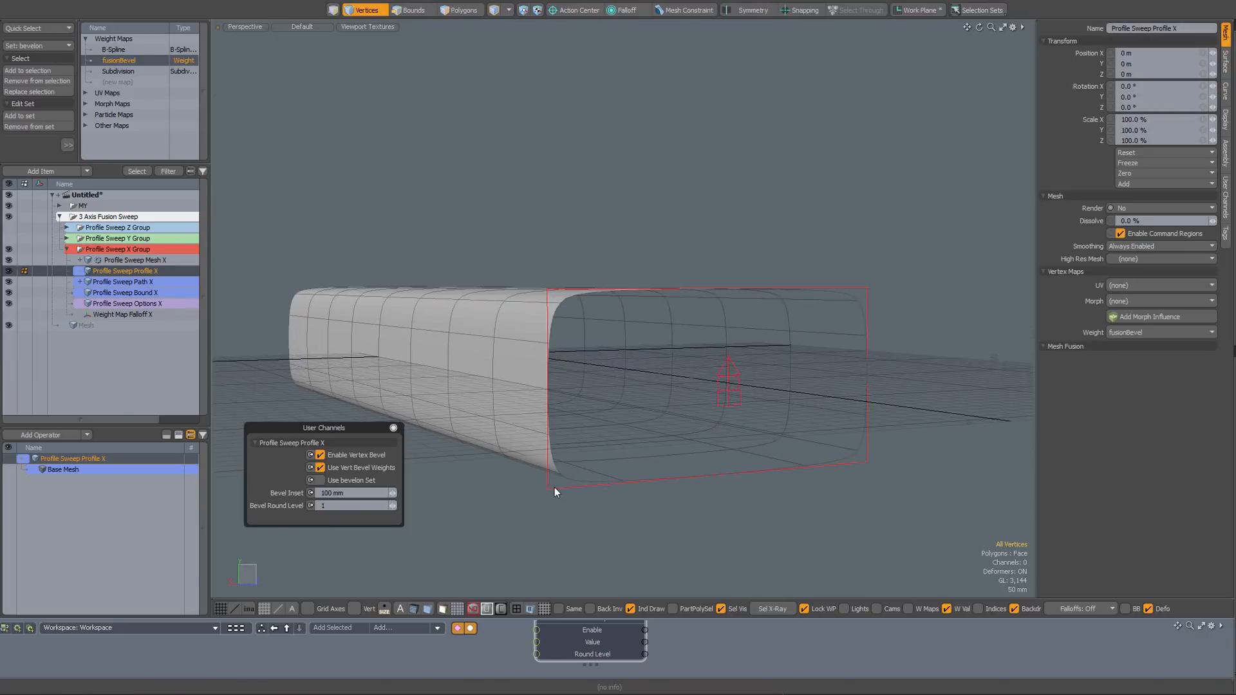
left_click(23, 28)
left_click(23, 28)
left_click_drag(429, 163, 440, 193, "alt")
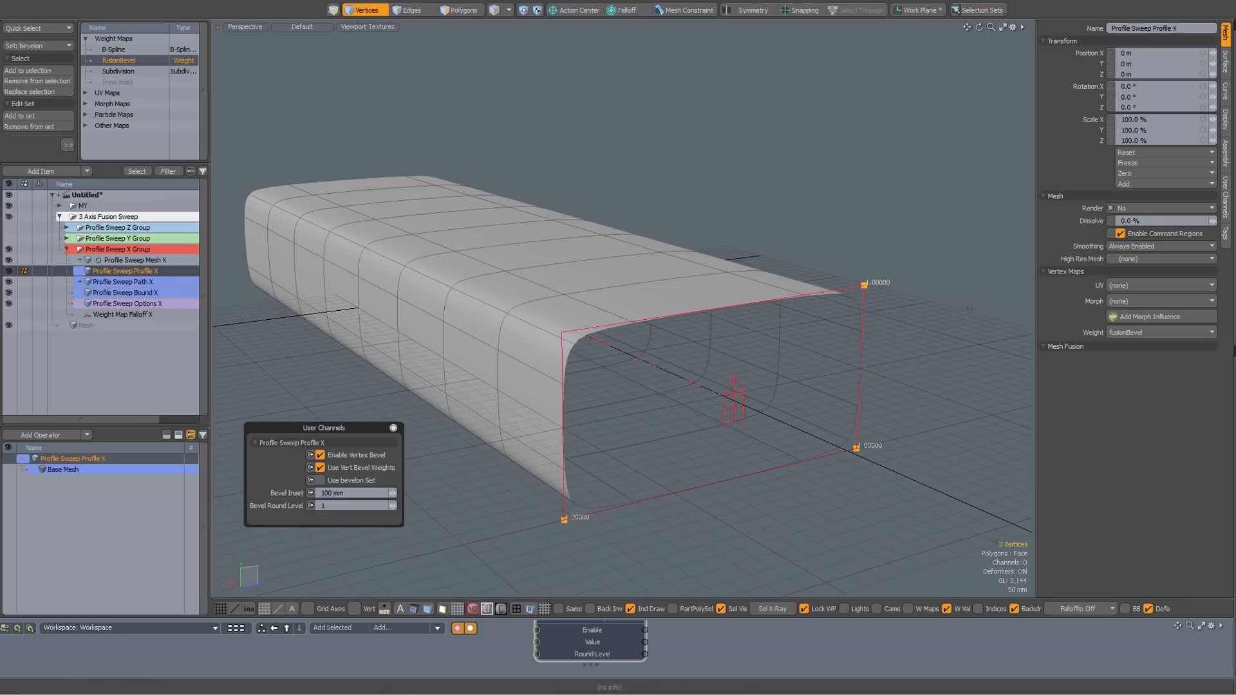
left_click(654, 525)
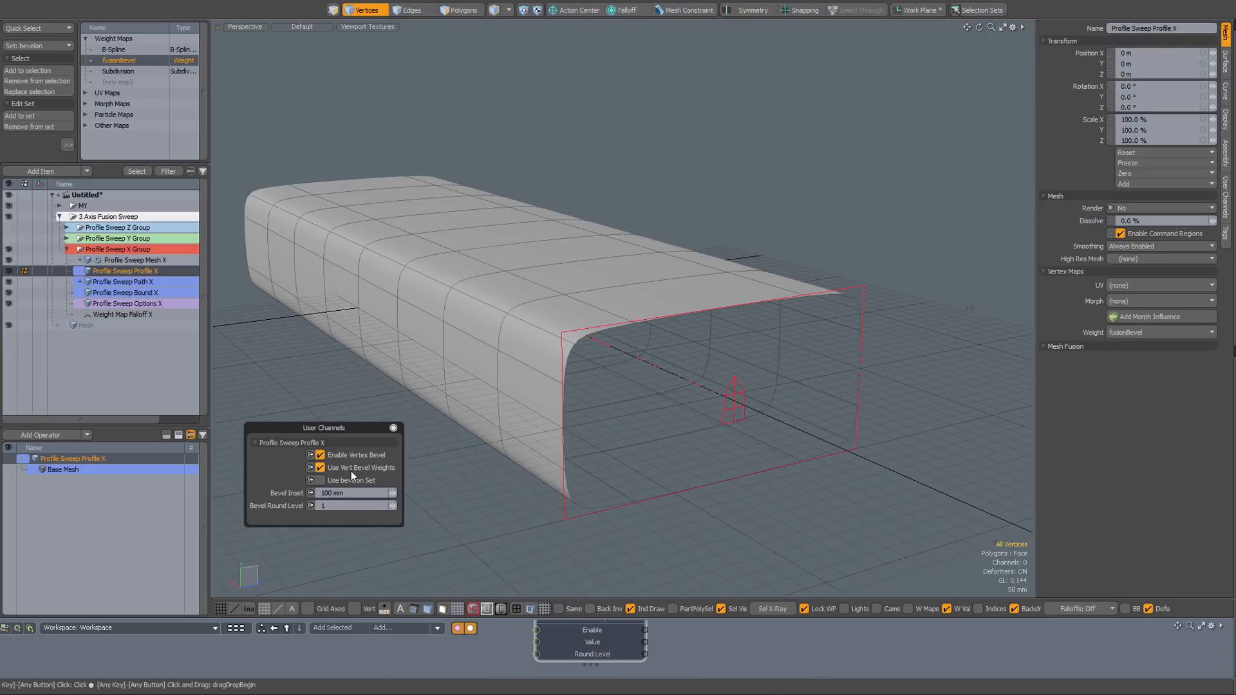
- Check the viewport's Show Weight Values option and increase the fusionBevel weight of the X profile's upper front corner vertex with Vertex Map Weight
left_click(566, 333)
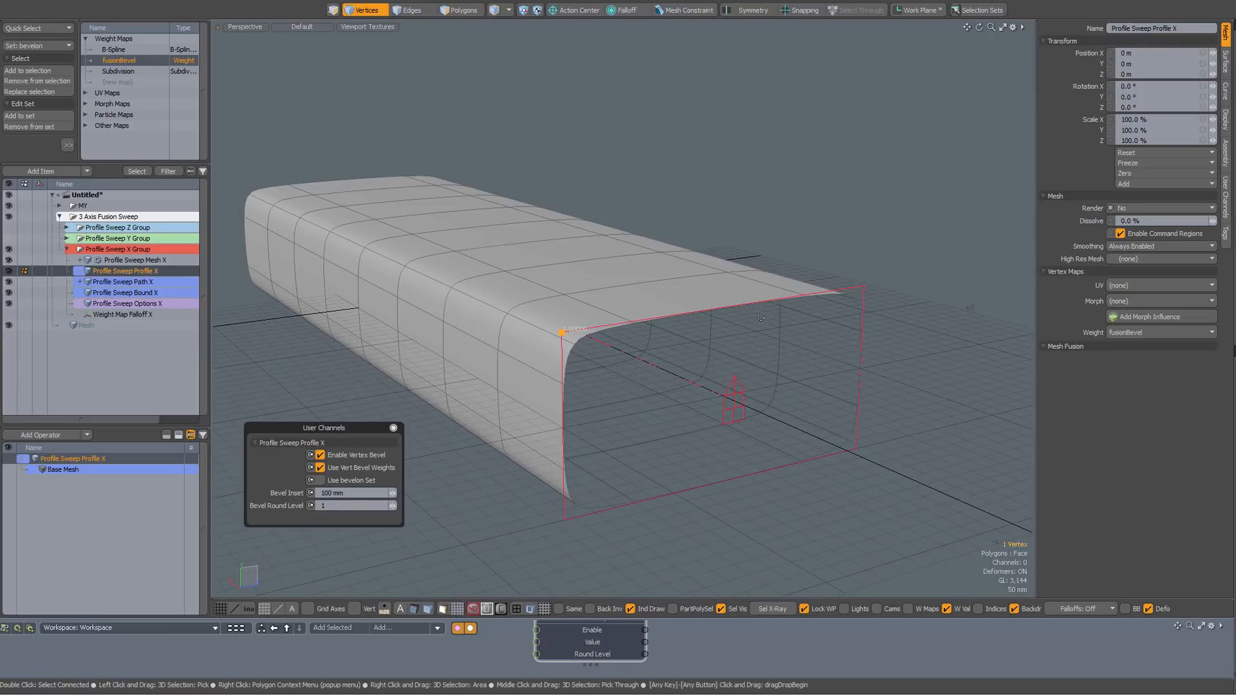
key("o")
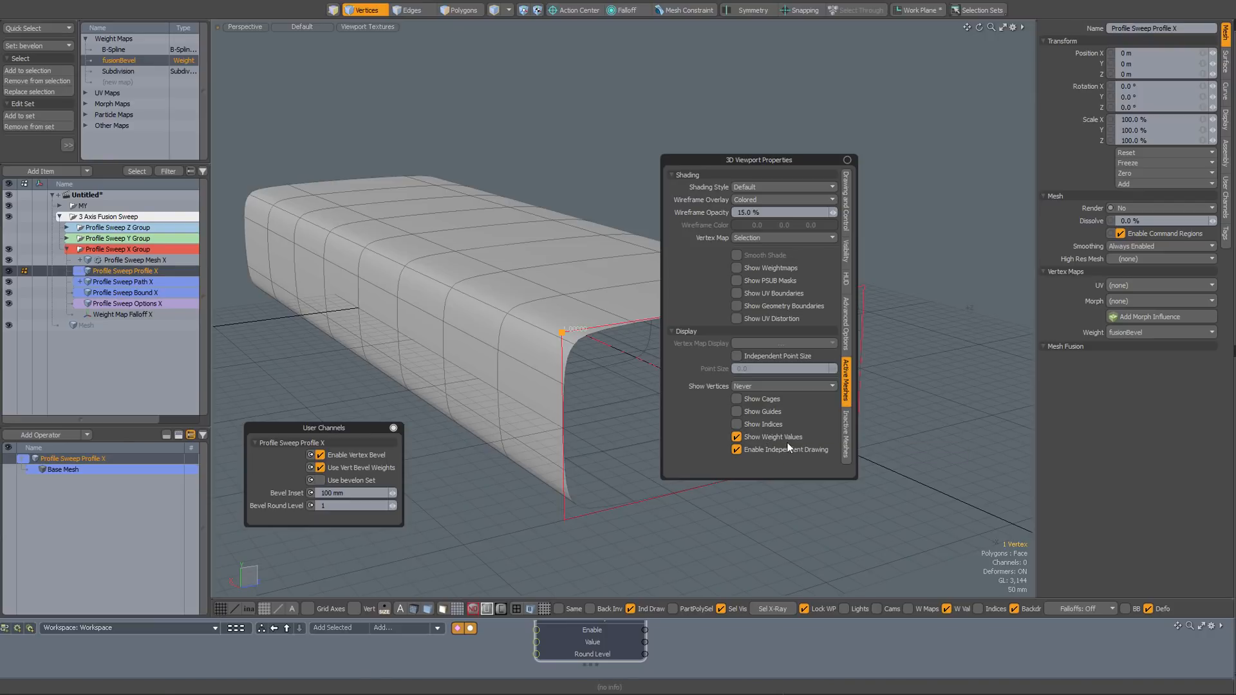
scroll(591, 340, "up", 3)
left_click_drag(591, 340, 602, 342, "alt")
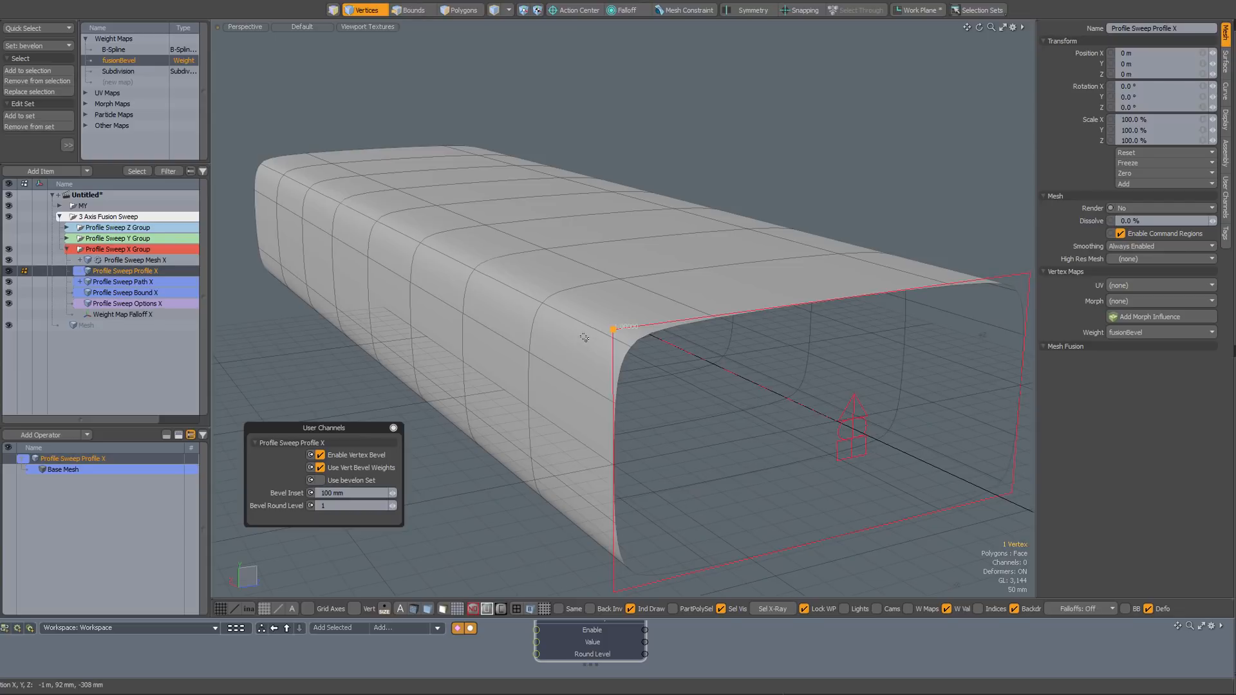
key("shift+w")
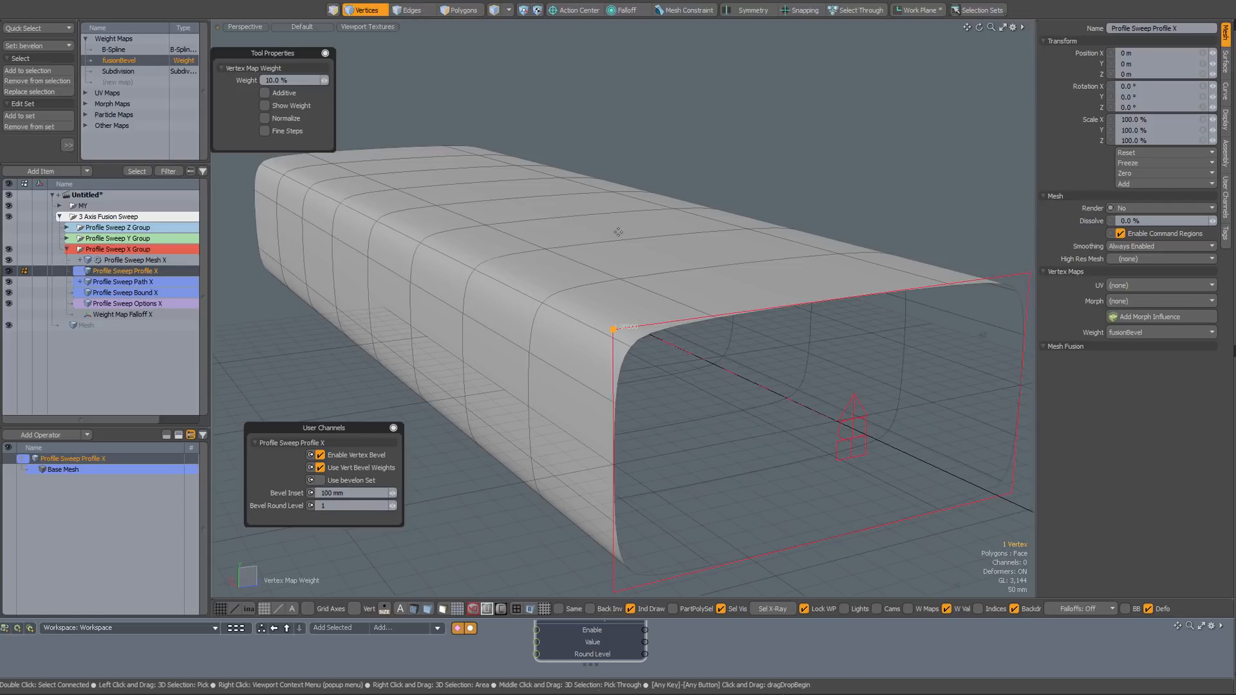
left_click_drag(637, 128, 731, 128)
key("space")
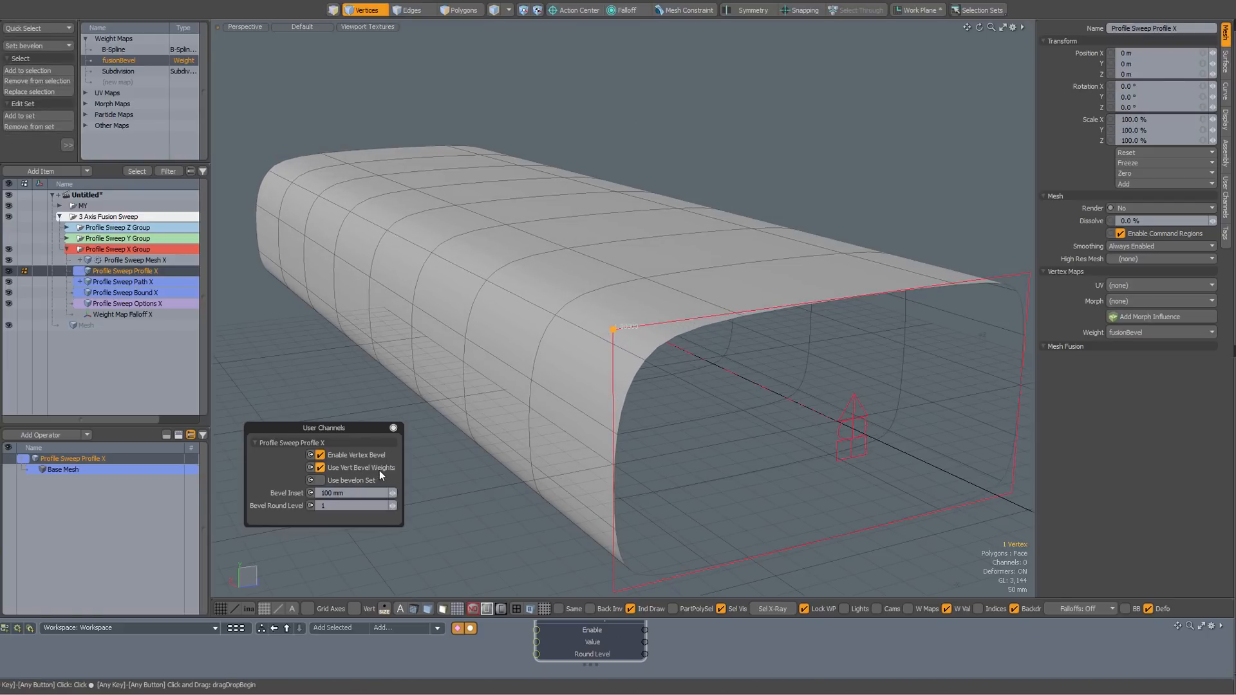
- Review the weight map falloff settings and the bevelon selection inside Profile Sweep Mesh X's Vertex Bevel W X operator
left_click(139, 259)
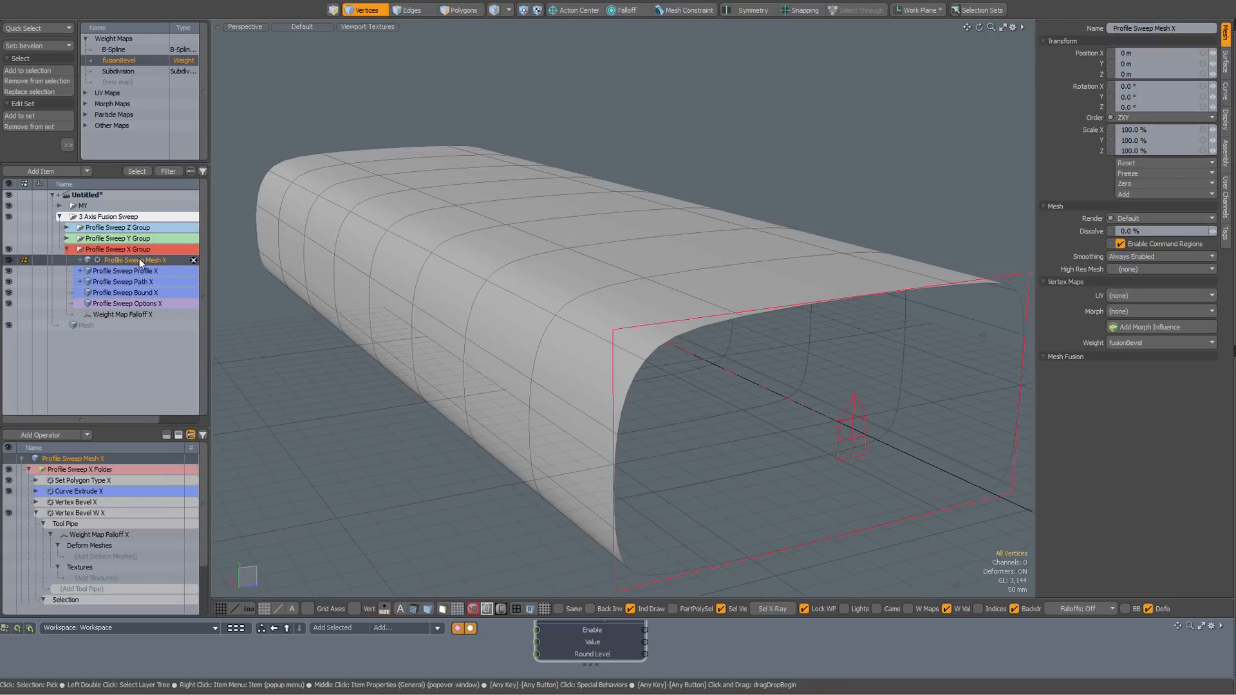
left_click(94, 531)
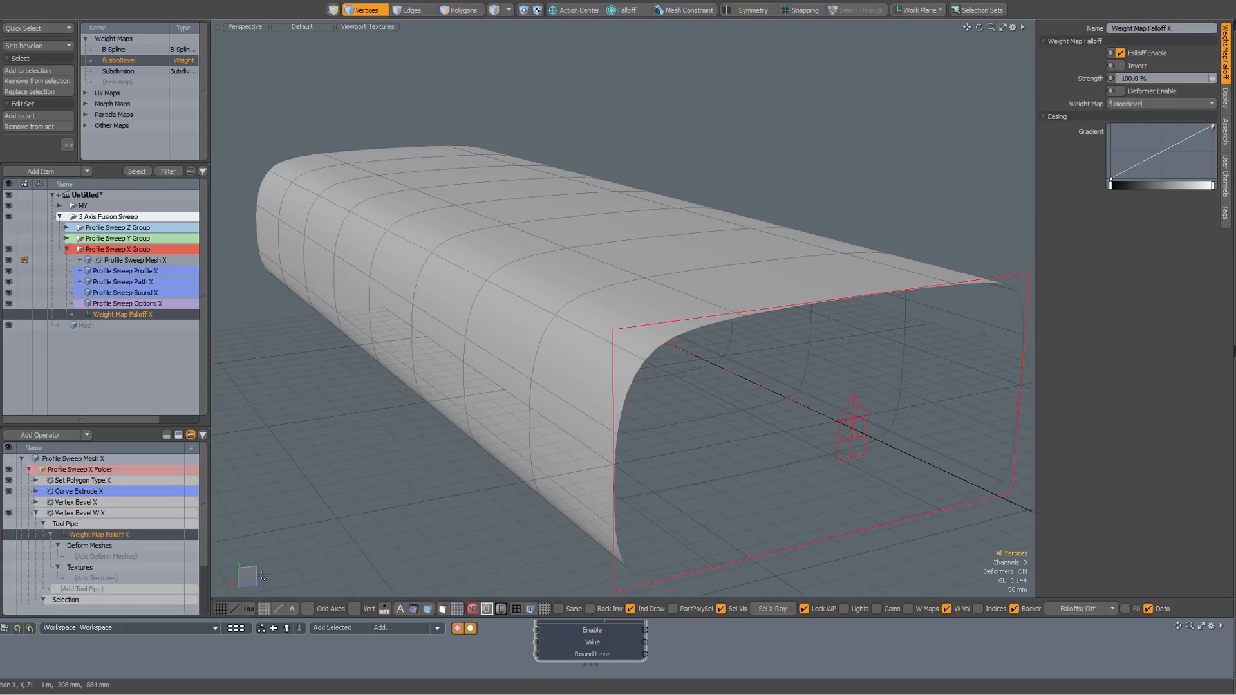
left_click(96, 597)
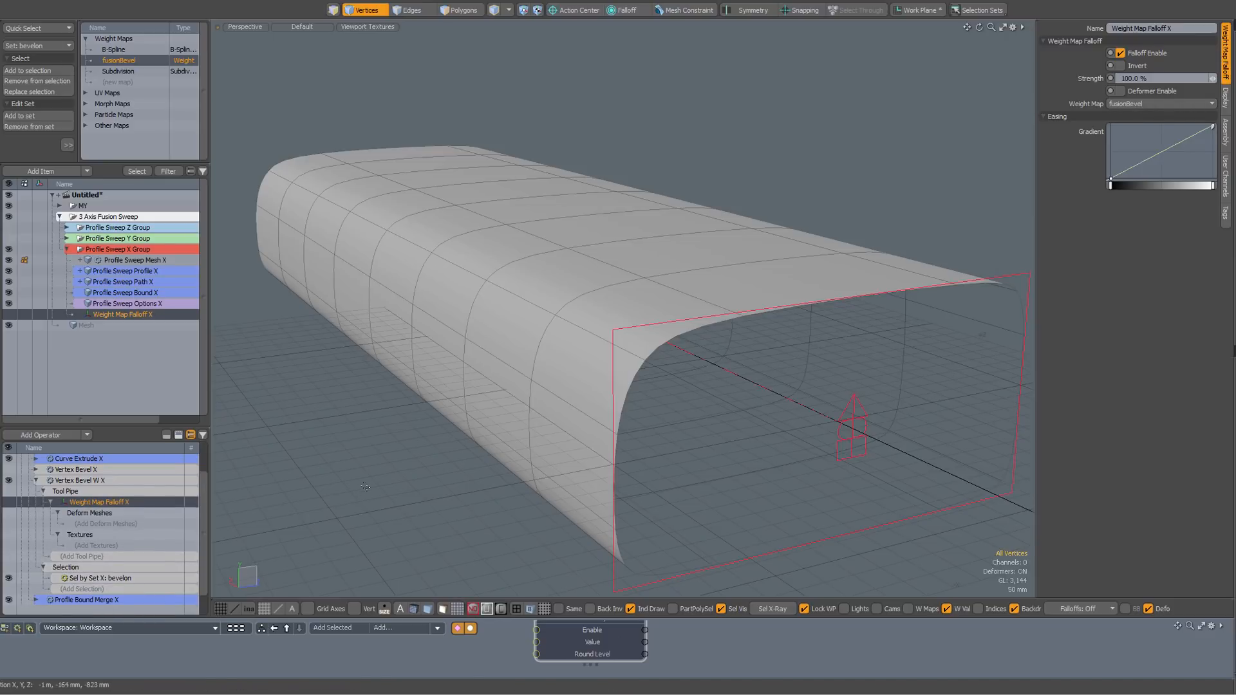
- Select the X profile's upper right corner vertex in vertex mode and increase its fusionBevel weight with Vertex Map Weight
left_click(611, 581)
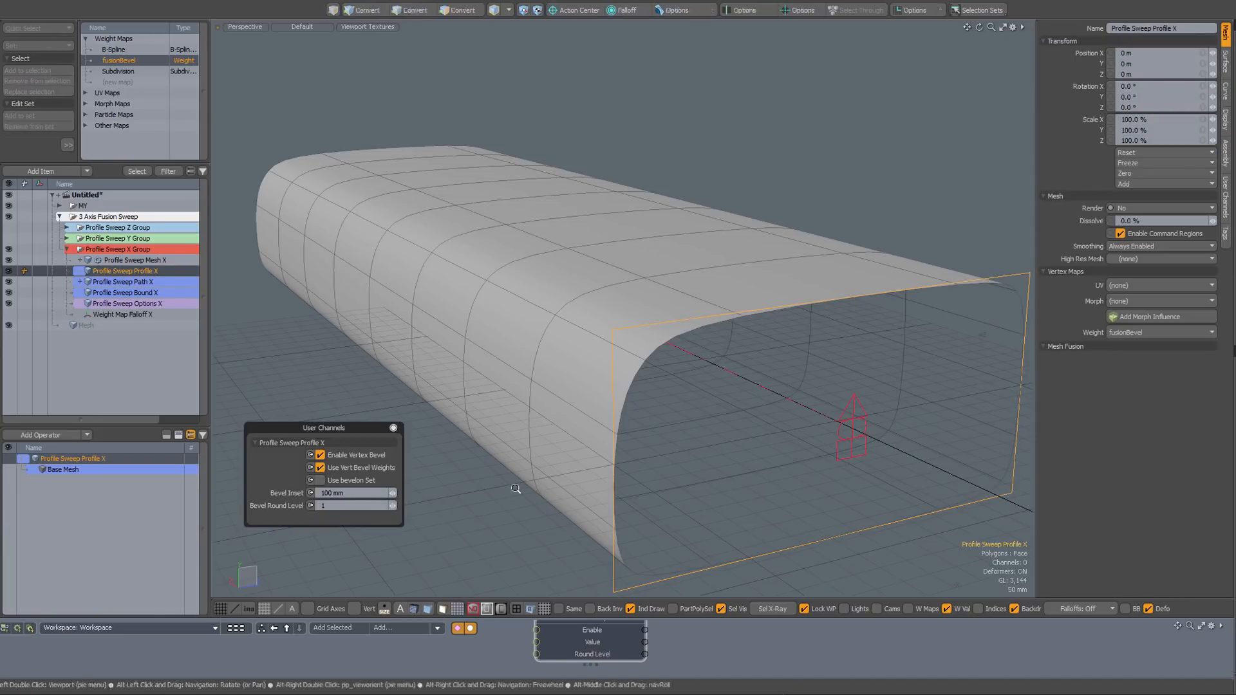
left_click_drag(522, 489, 574, 442, "ctrl+alt")
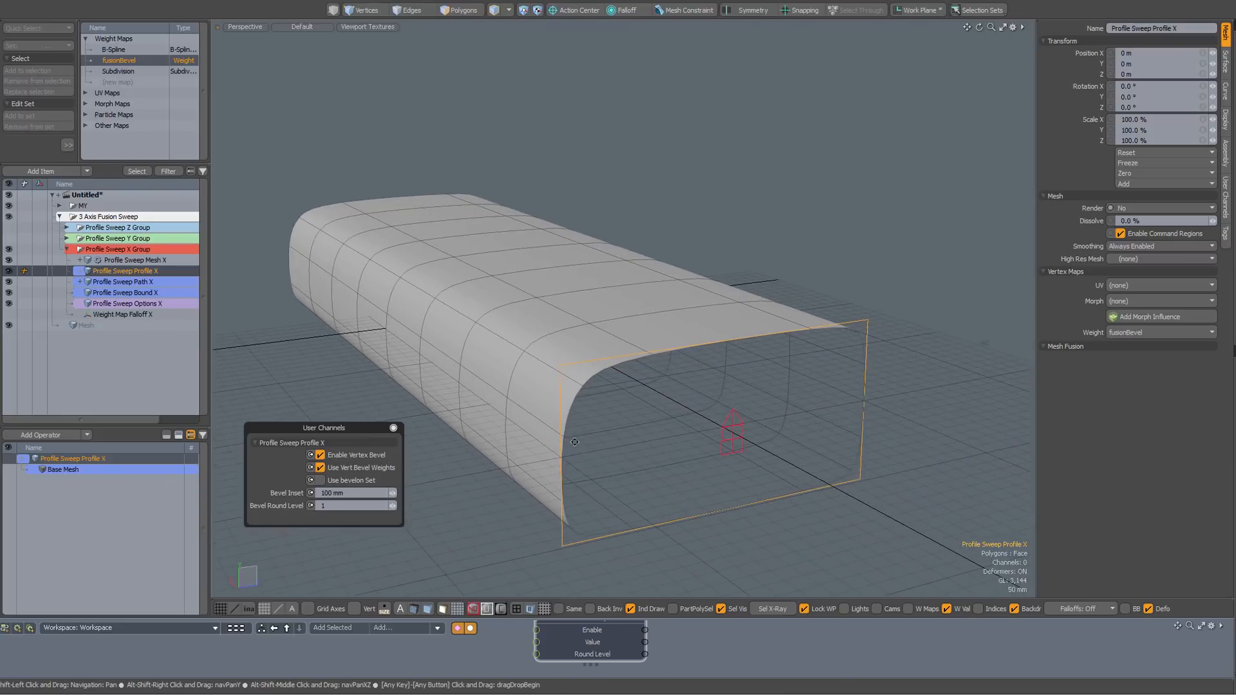
left_click(592, 471)
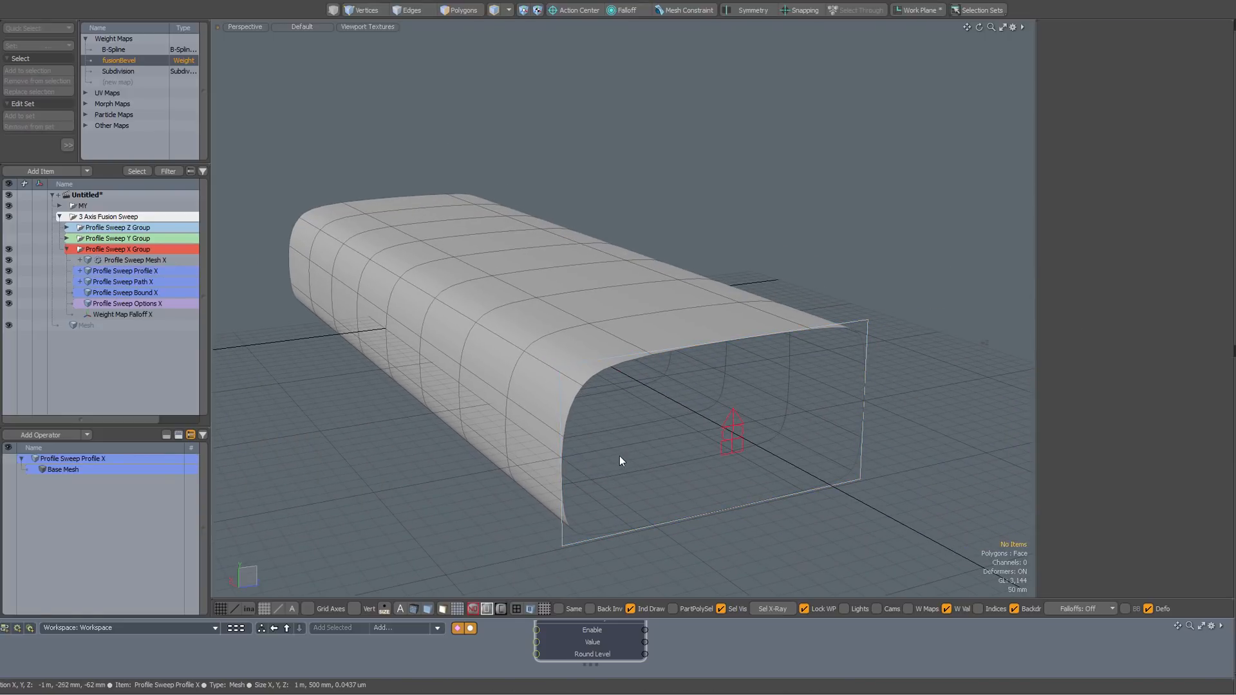
left_click(689, 517)
key("1")
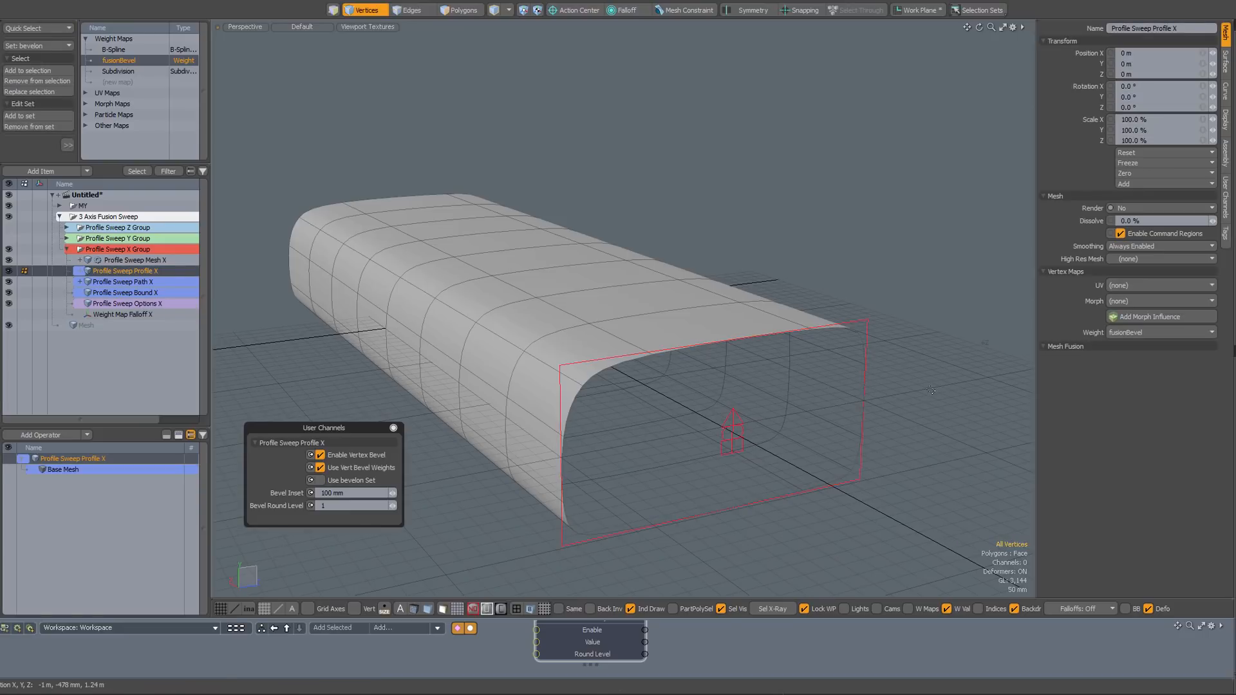
left_click(868, 319)
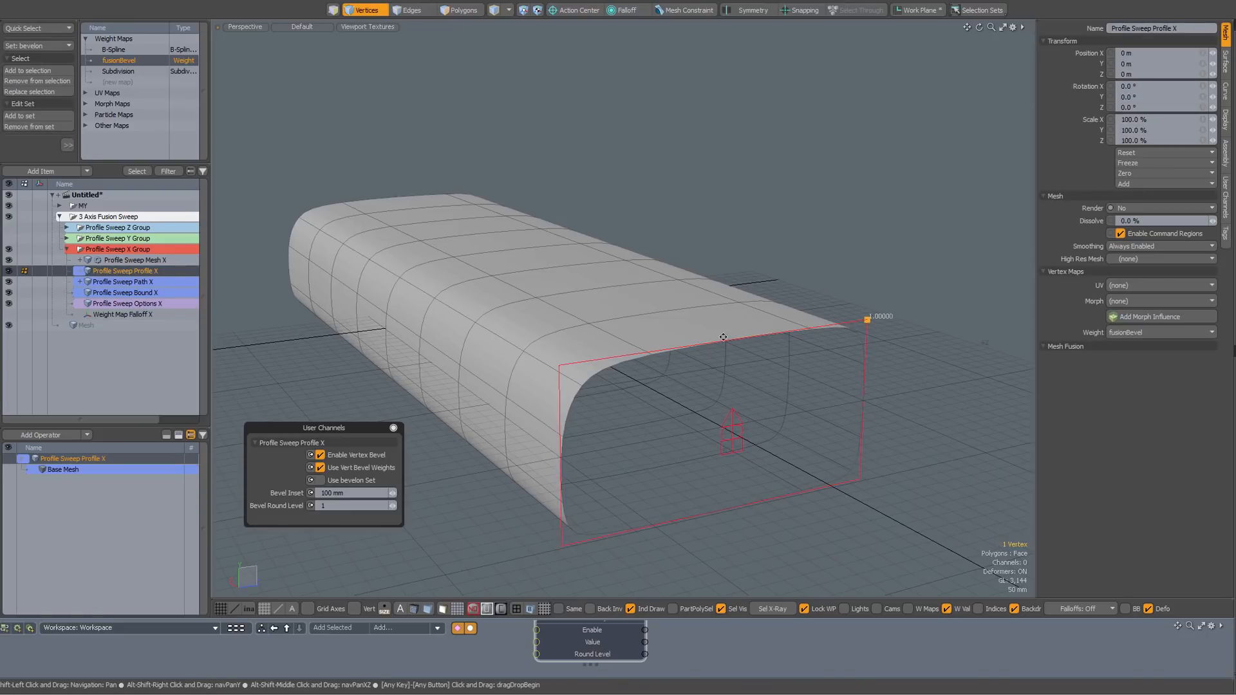
left_click_drag(869, 318, 765, 231, "alt")
key("shift+w")
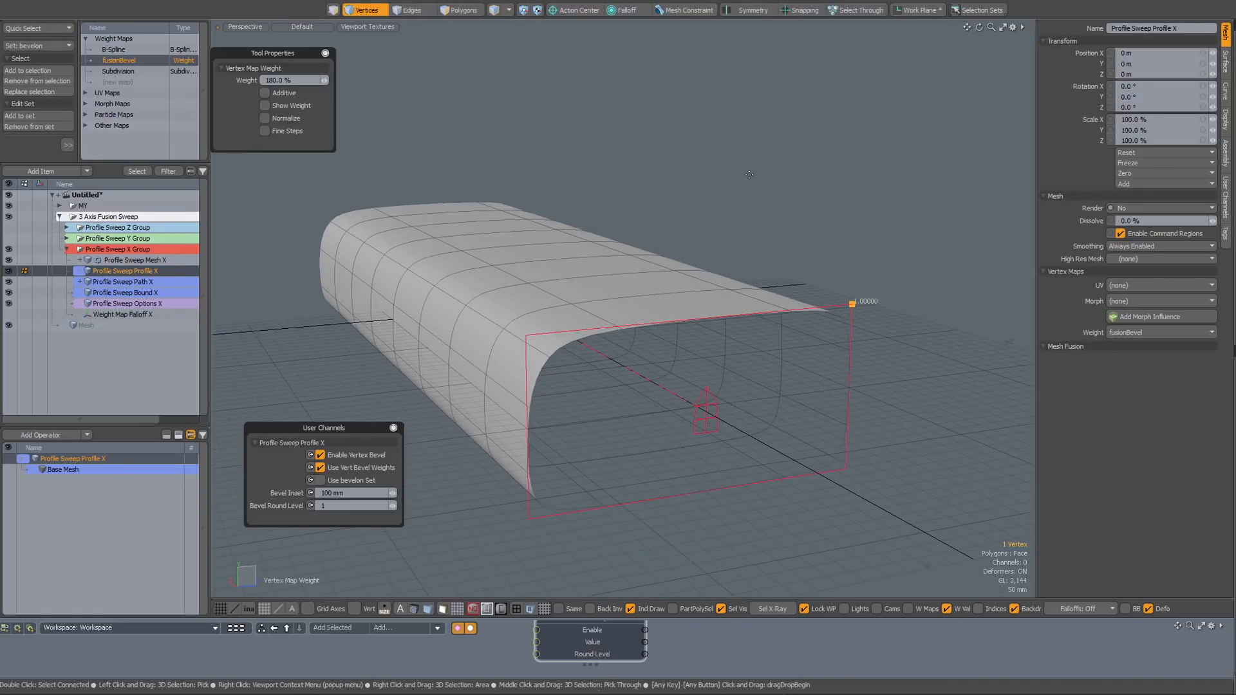
left_click_drag(738, 174, 828, 174)
key("space")
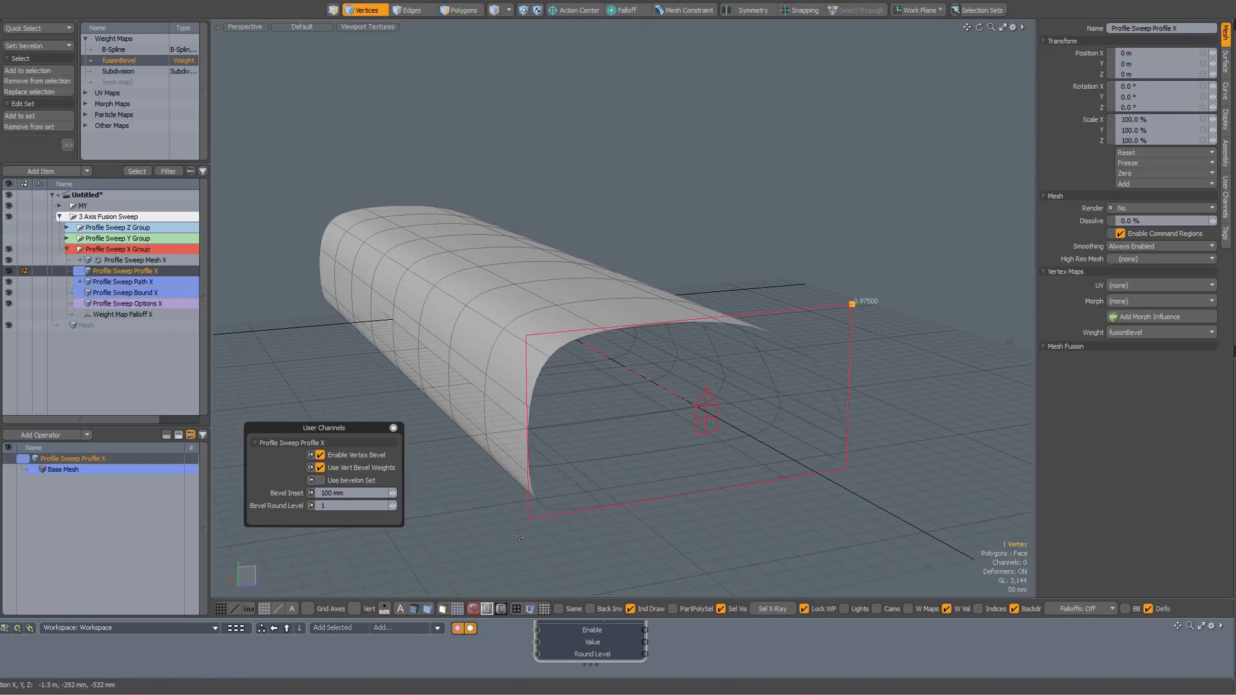
- Set Profile Sweep Profile X's Bevel Inset to 50 mm
left_click_drag(333, 494, 312, 492)
type("50")
key("Return")
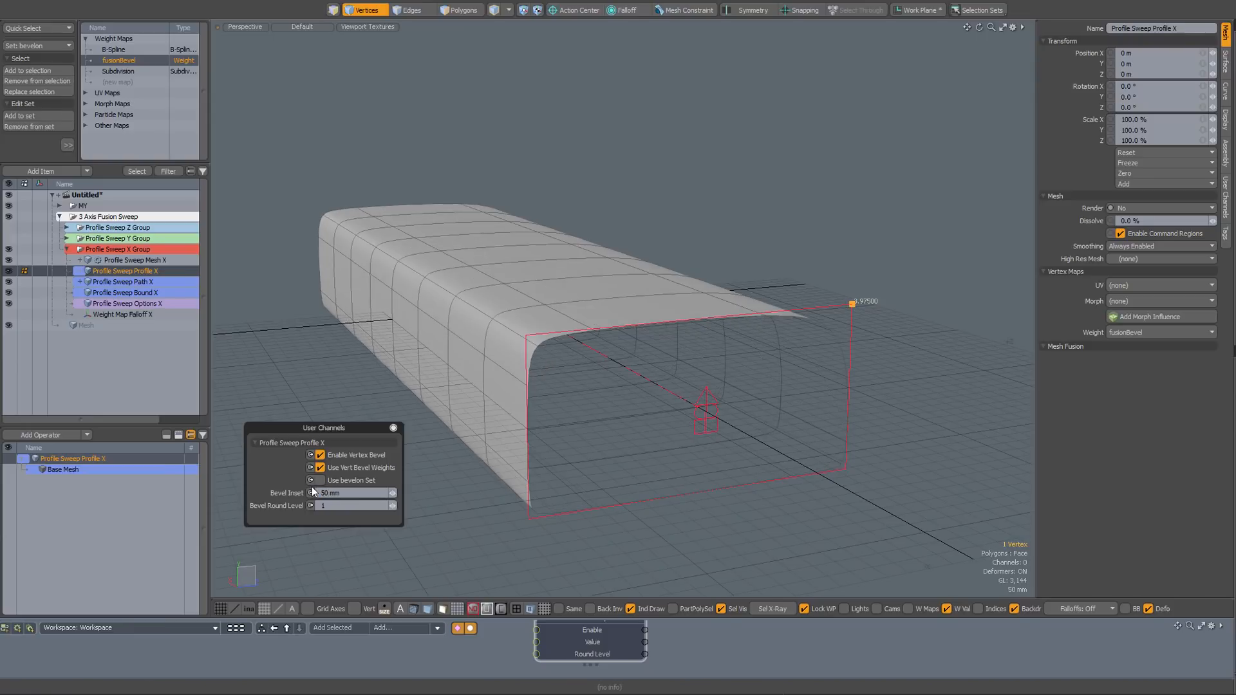
- Set the fusionBevel weight of the X profile's lower left corner vertex to 10% with Vertex Map Weight
left_click(528, 519)
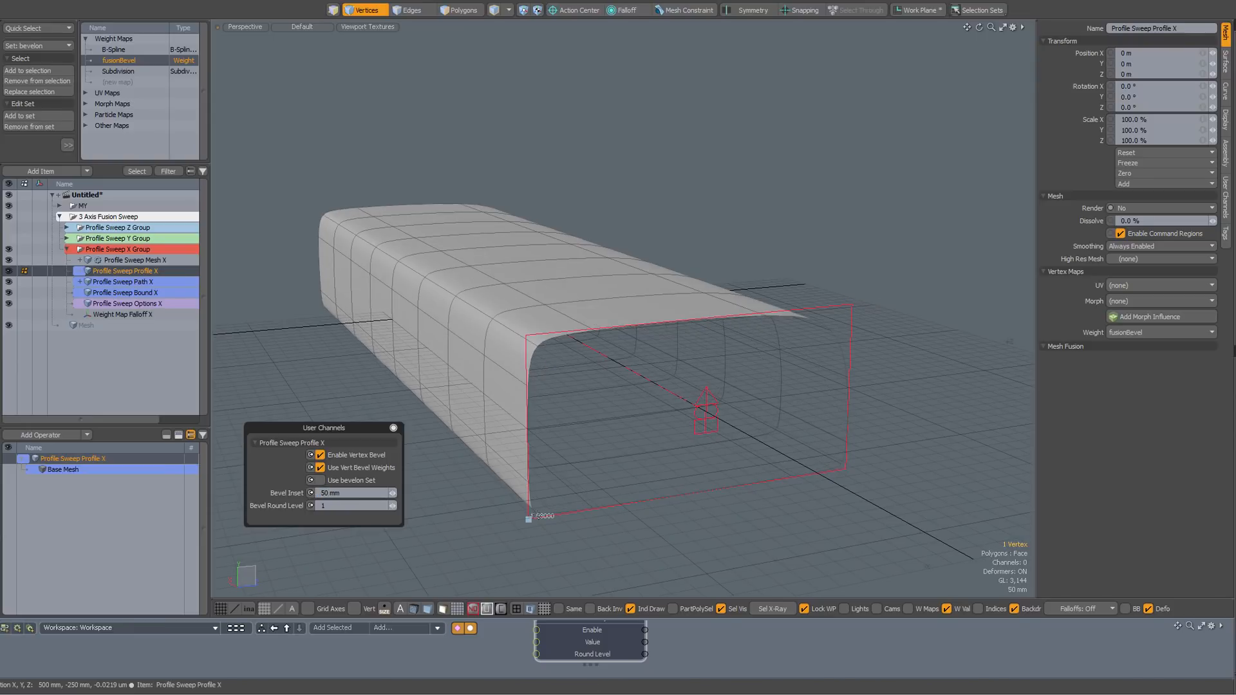
key("shift+w")
left_click_drag(596, 130, 584, 130)
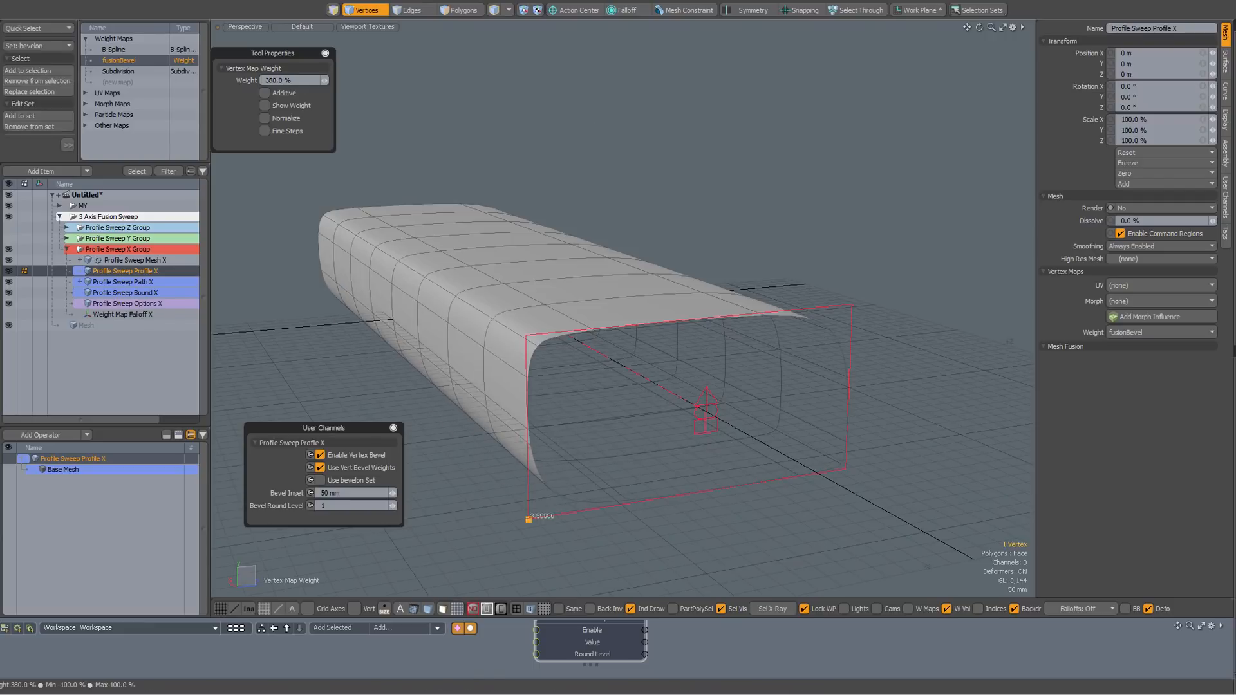
left_click(306, 80)
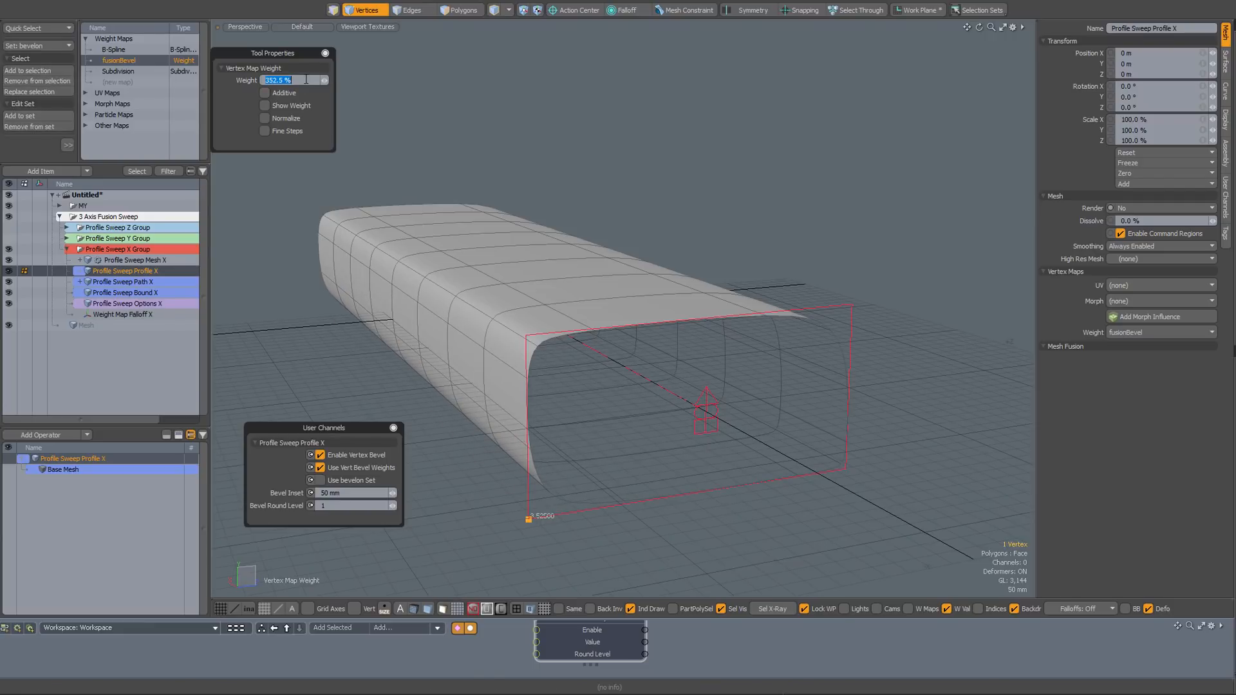
type("10")
key("Return")
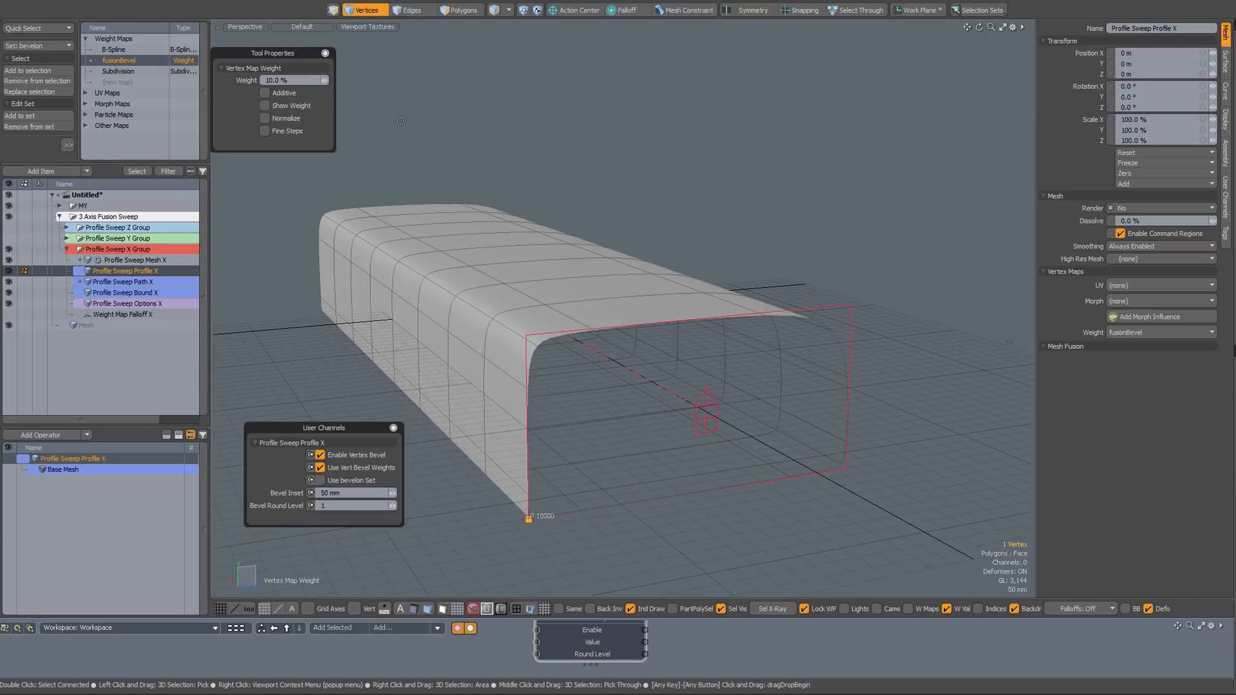
mouse_move(575, 343)
left_mouse_down("alt")
mouse_move(542, 276)
mouse_move(560, 331)
left_mouse_up("alt")
key("space")
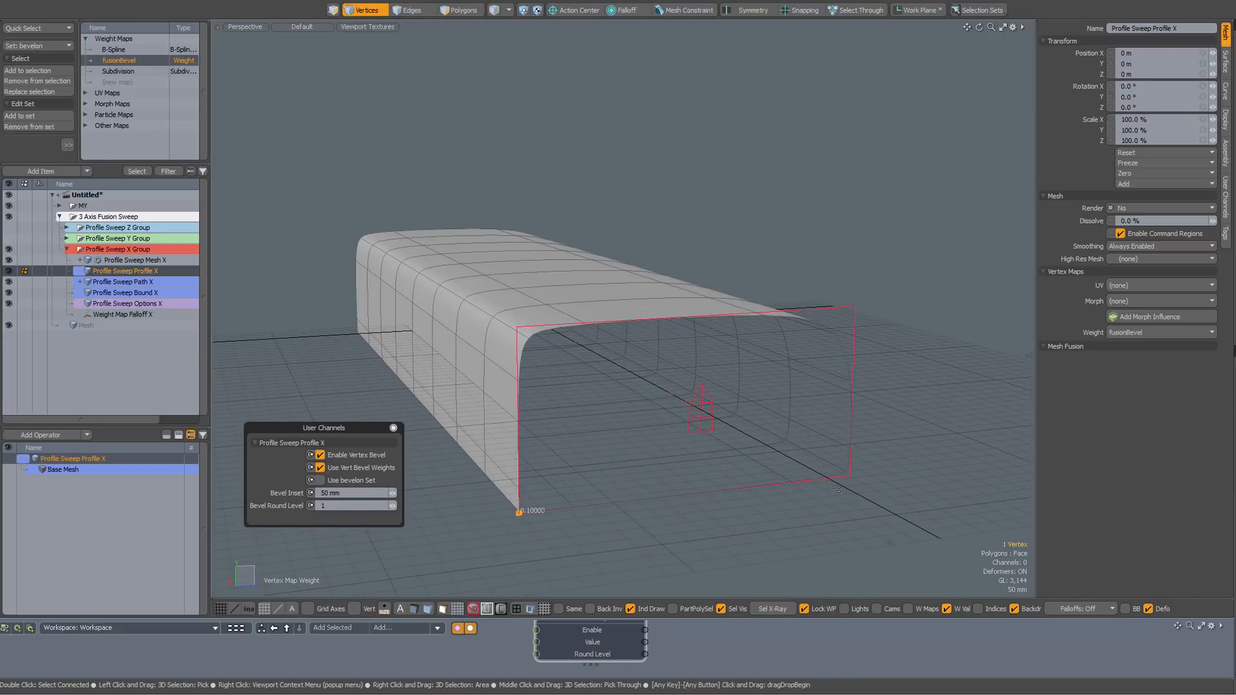
- Set the fusionBevel weight of the X profile's lower right corner vertex to 150% and clear the vertex selection
left_click(849, 477)
key("space")
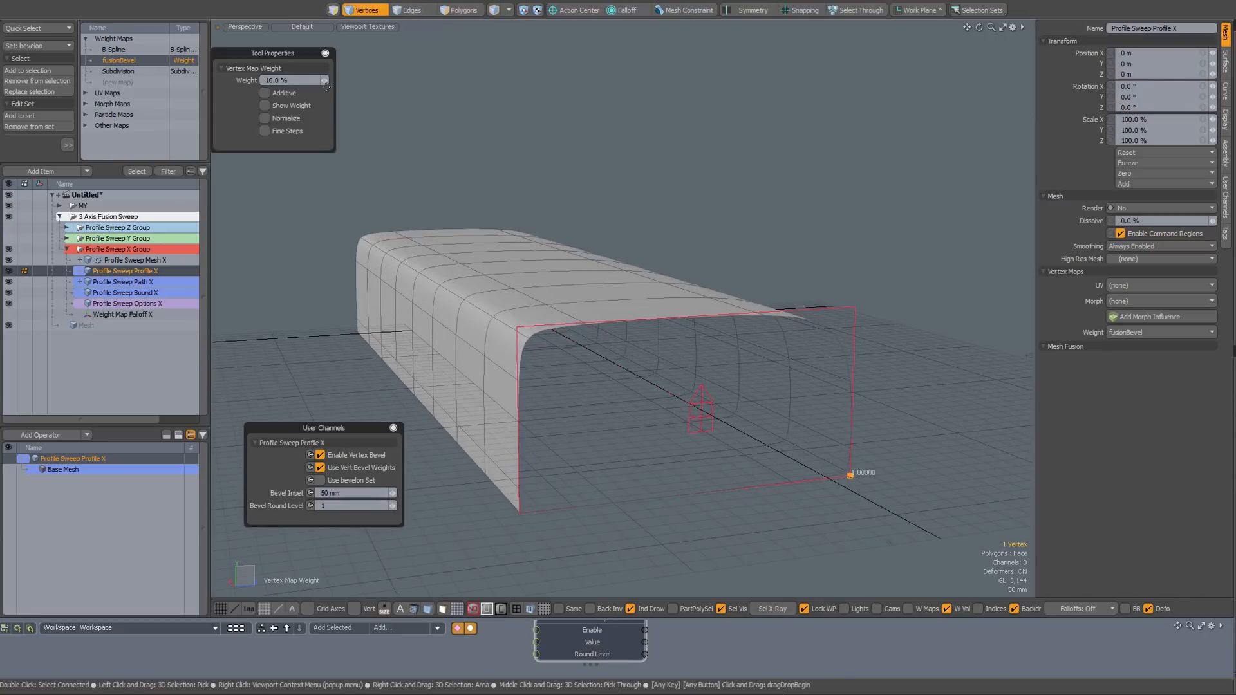
left_click(267, 80)
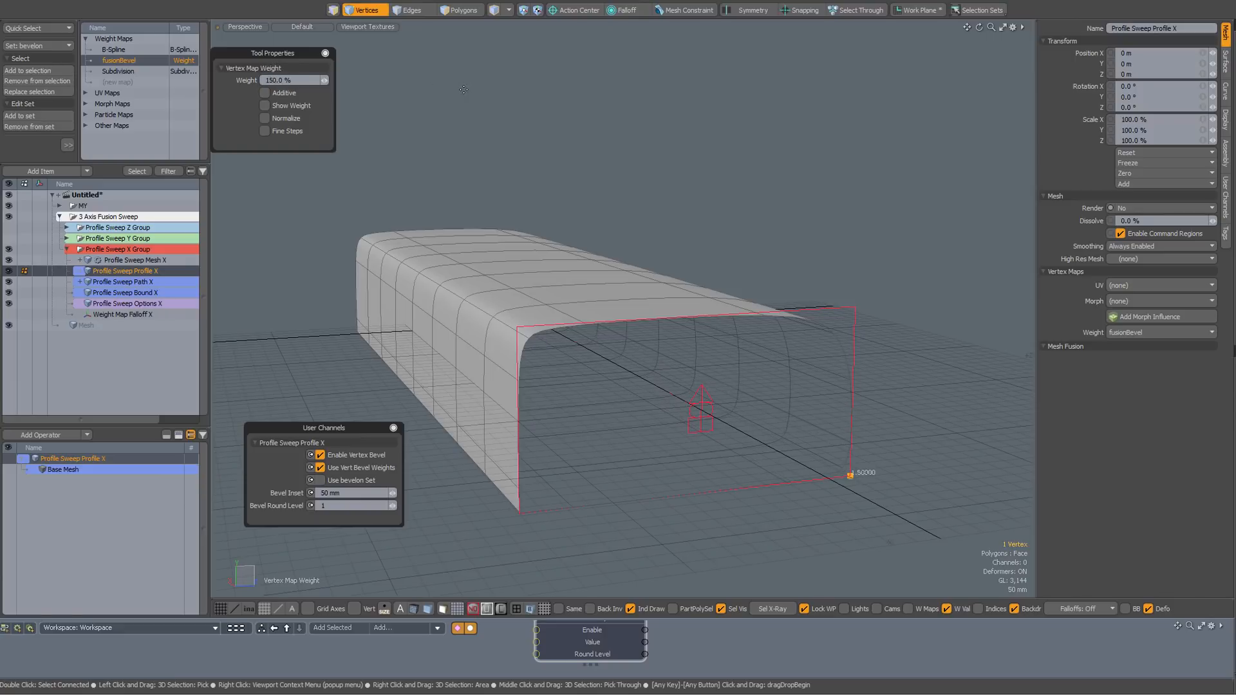
key("space")
left_click(658, 317)
mouse_move(658, 317)
left_mouse_down("alt")
mouse_move(554, 271)
mouse_move(670, 327)
left_mouse_up("alt")
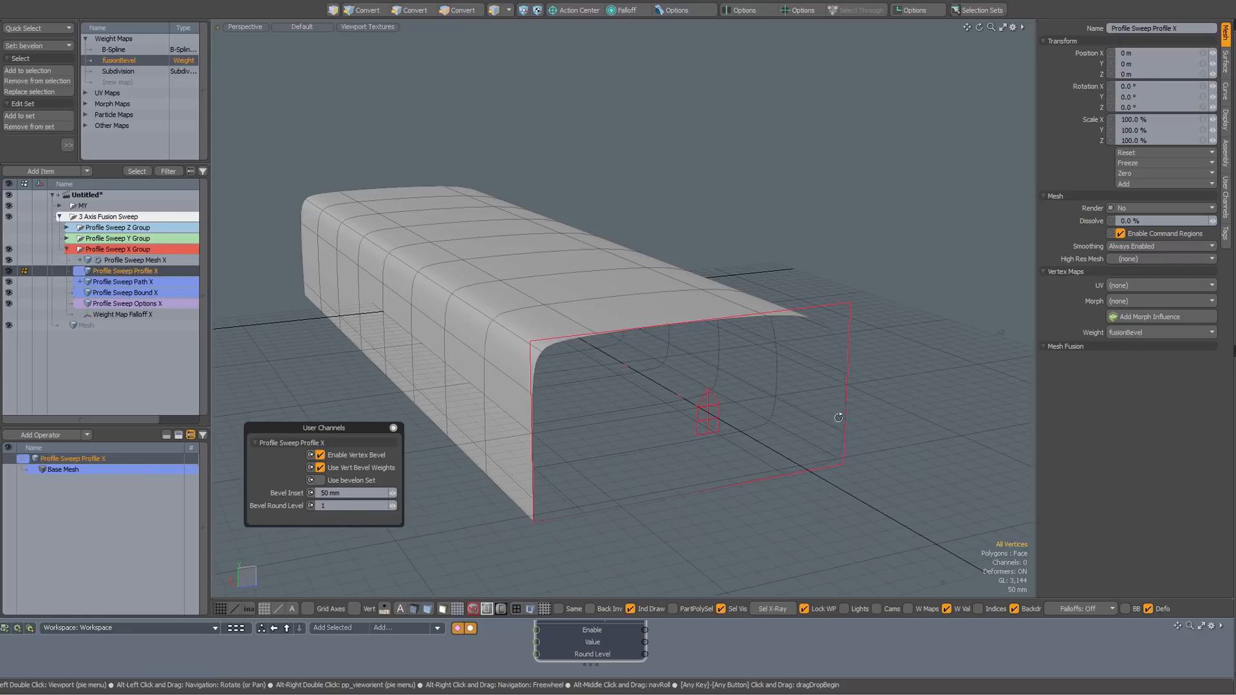
mouse_move(838, 417)
left_mouse_down("alt")
mouse_move(745, 408)
mouse_move(742, 329)
mouse_move(829, 416)
left_mouse_up("alt")
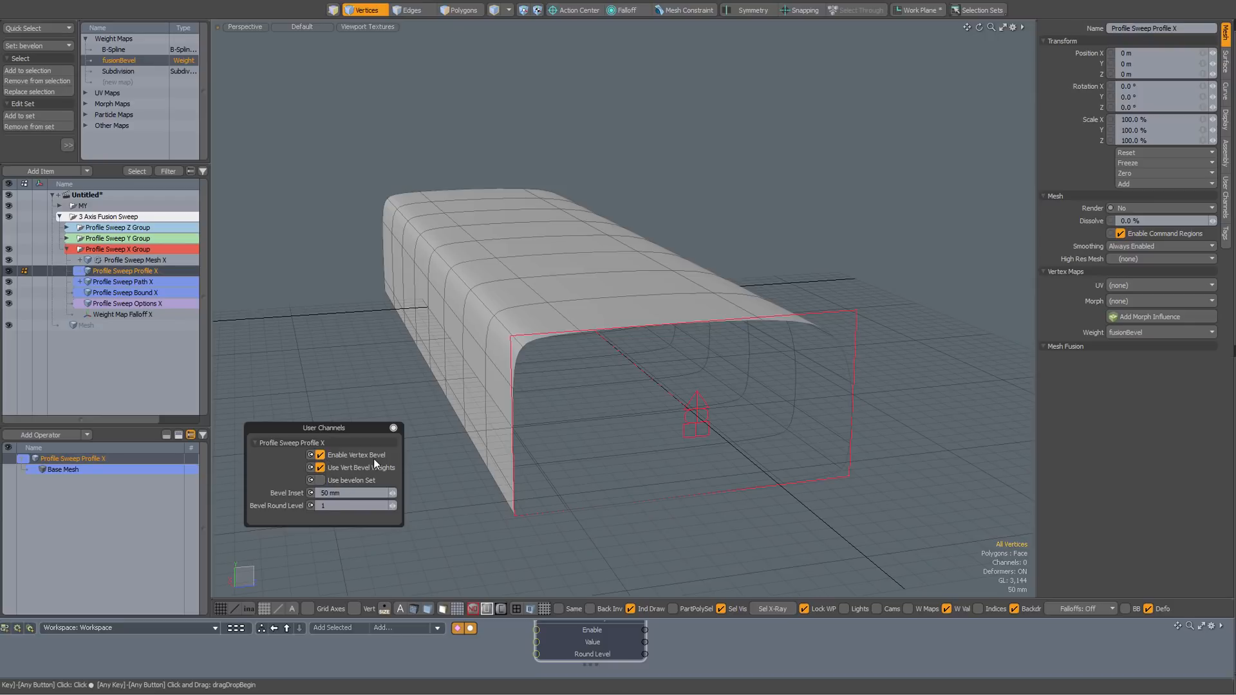
- Enable Use bevelon Set on the X profile, check which vertices the bevelon set selects, and clear the selection
left_click(345, 483)
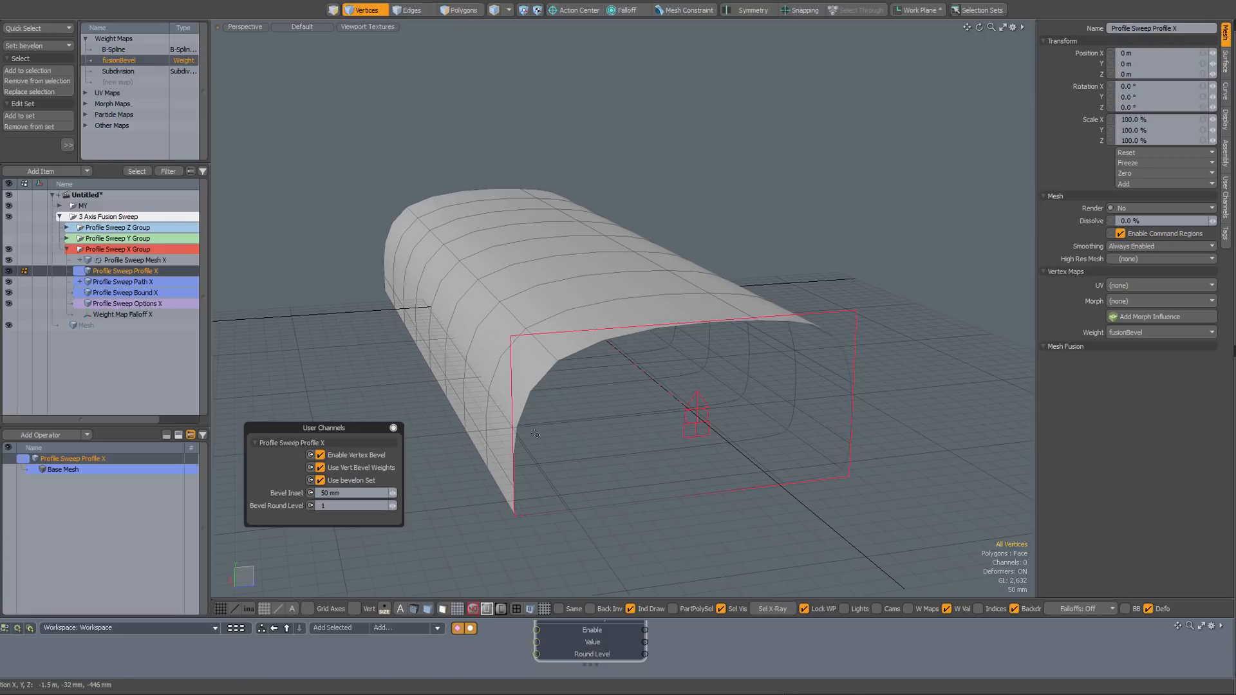
left_click(37, 27)
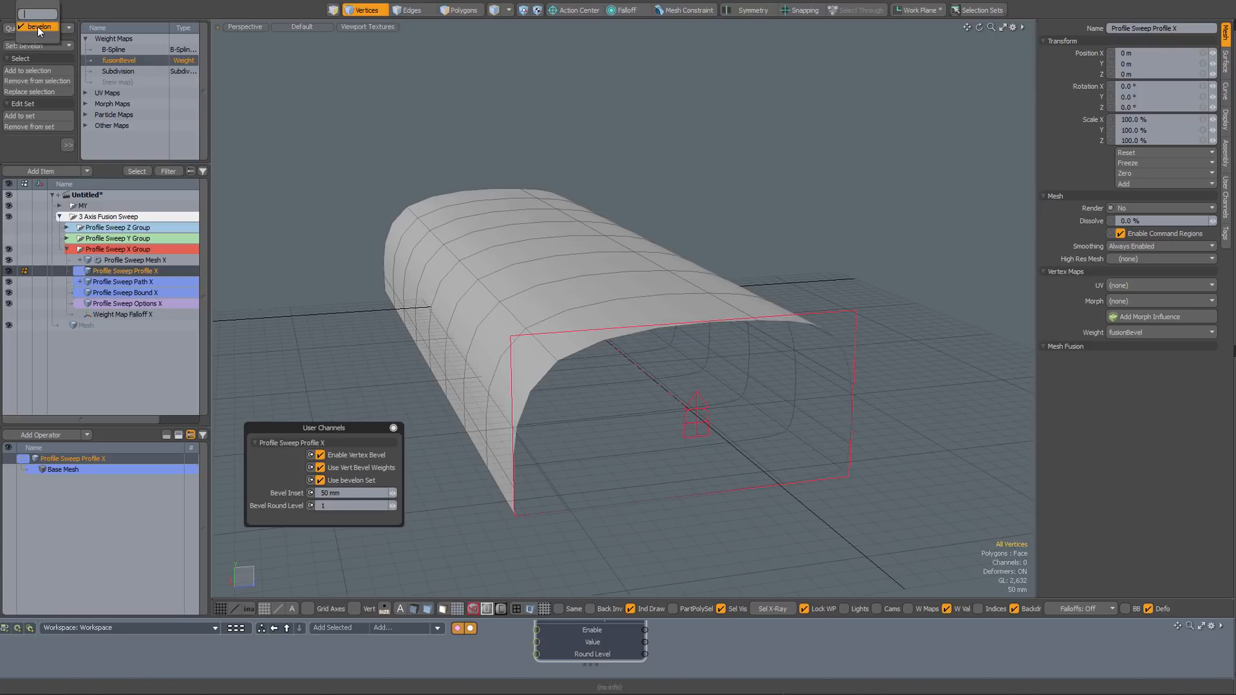
left_click(37, 27)
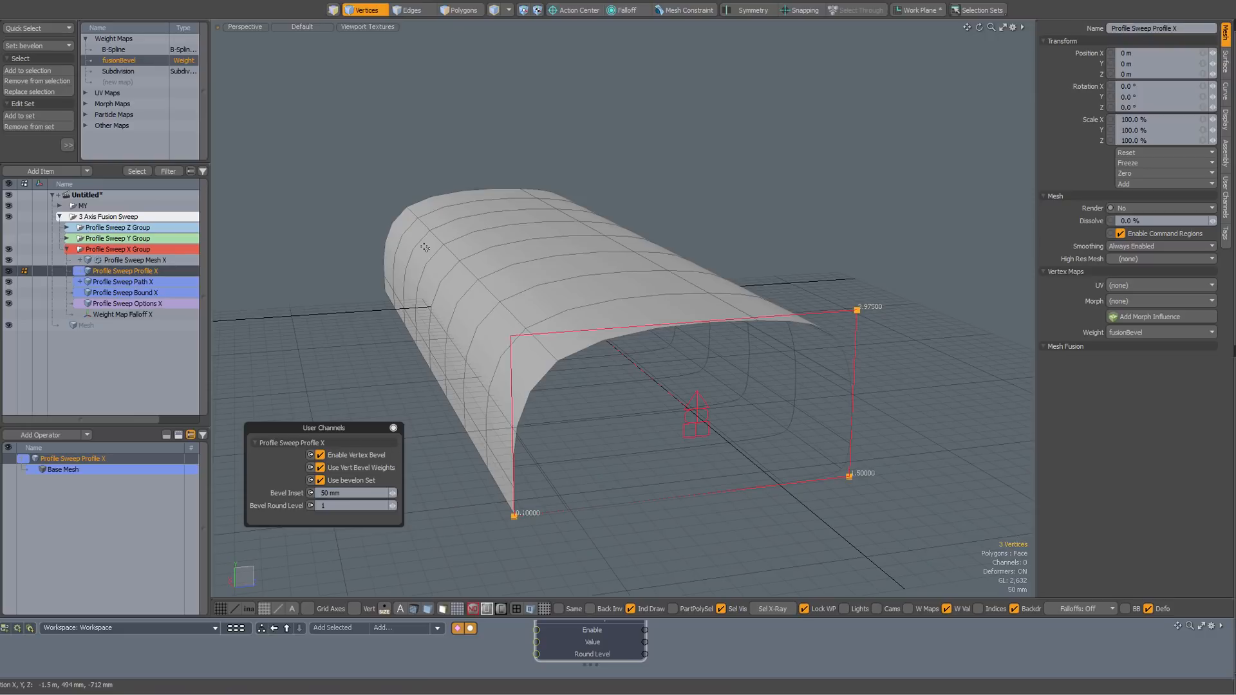
left_click(322, 245)
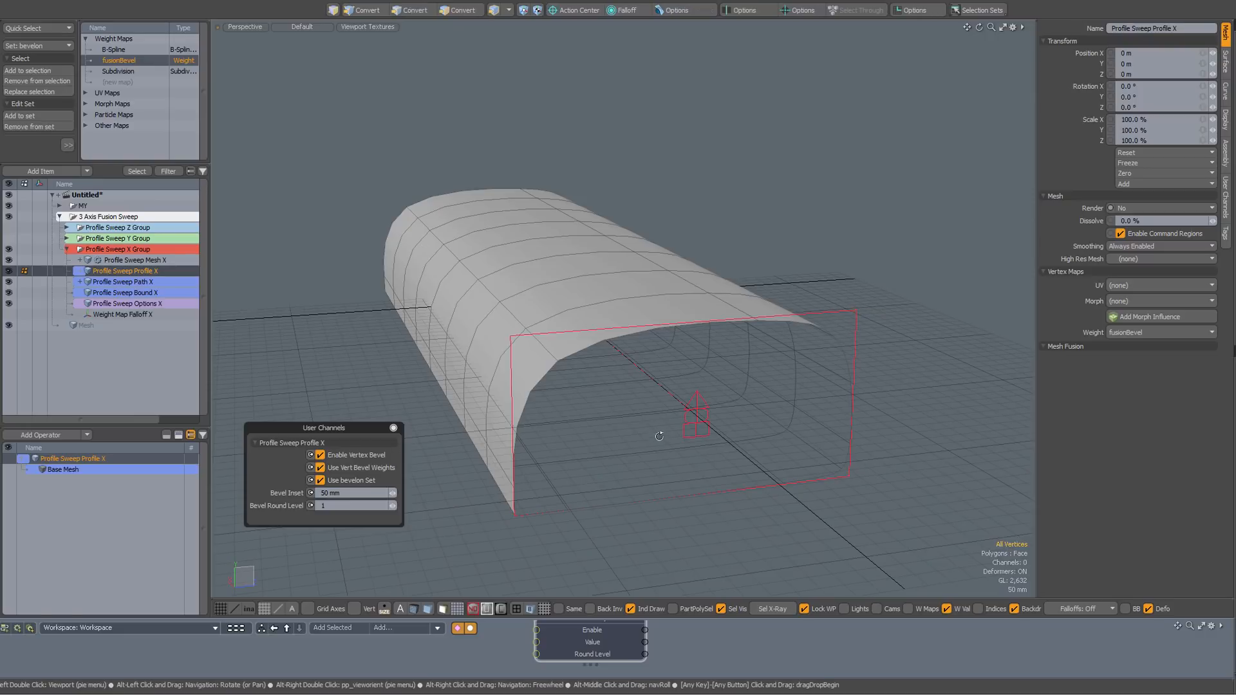
left_click_drag(659, 436, 702, 421, "alt")
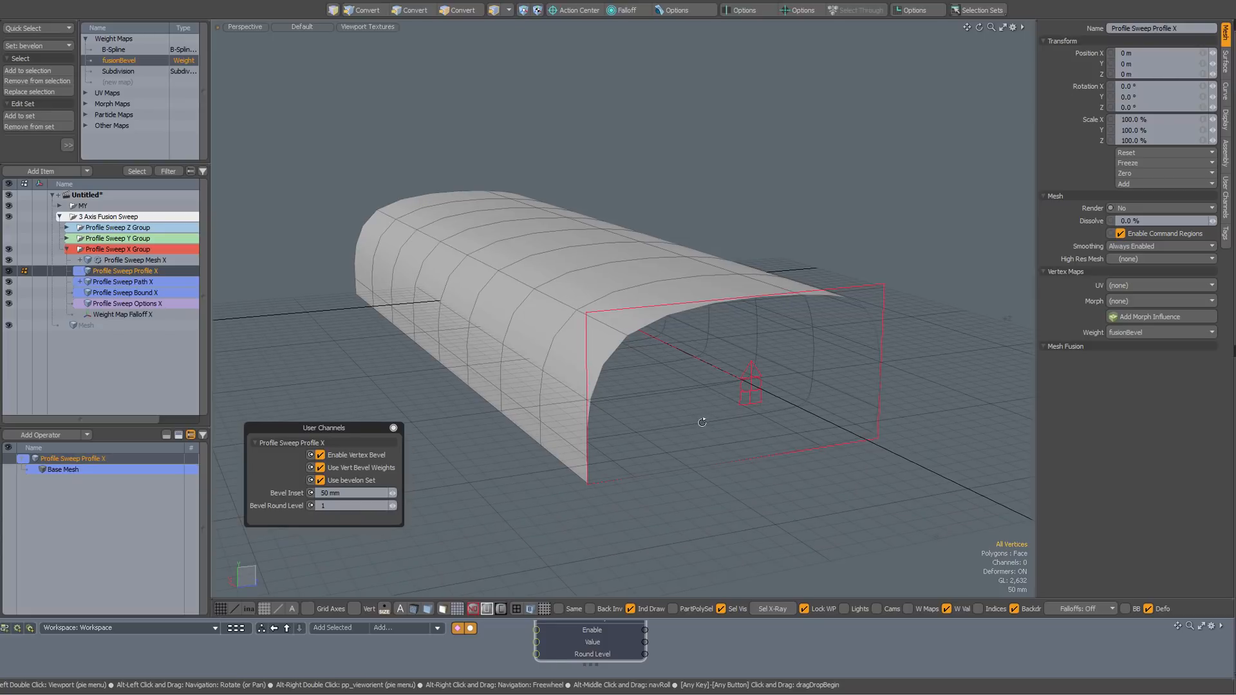
- Turn off Use bevelon Set, Use Vert Bevel Weights and Enable Vertex Bevel for the X profile
left_click(354, 479)
left_click(351, 468)
left_click(349, 455)
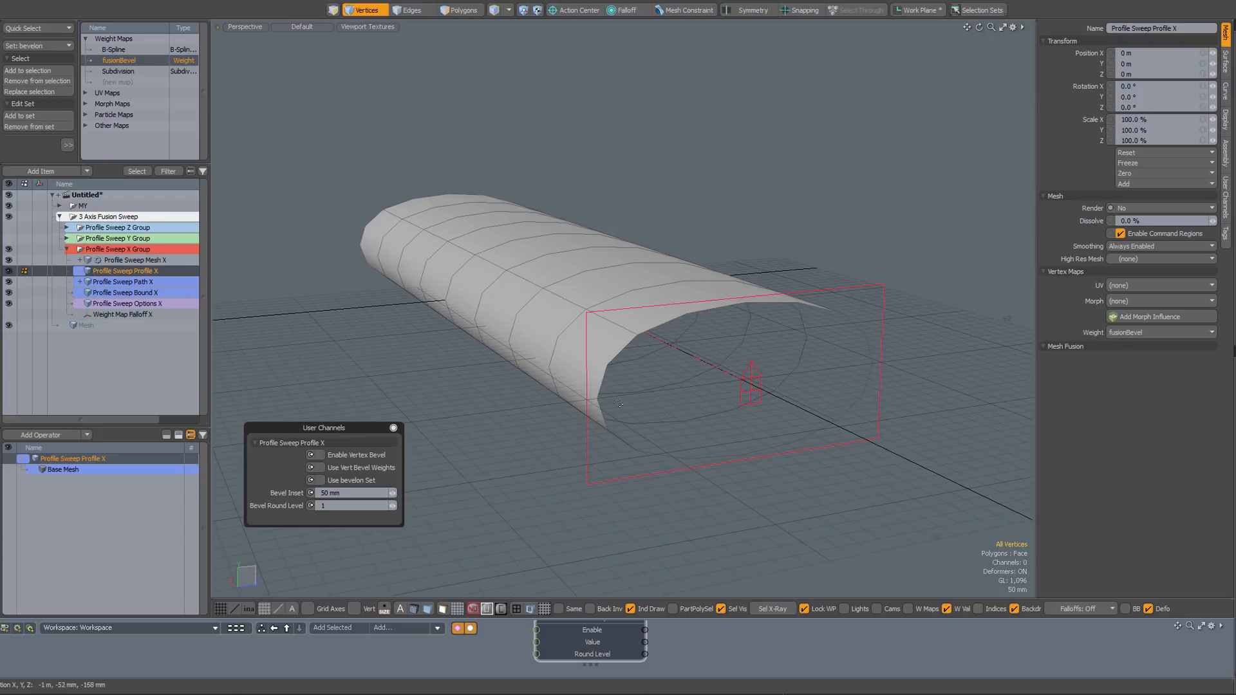
left_click_drag(571, 460, 570, 409, "alt")
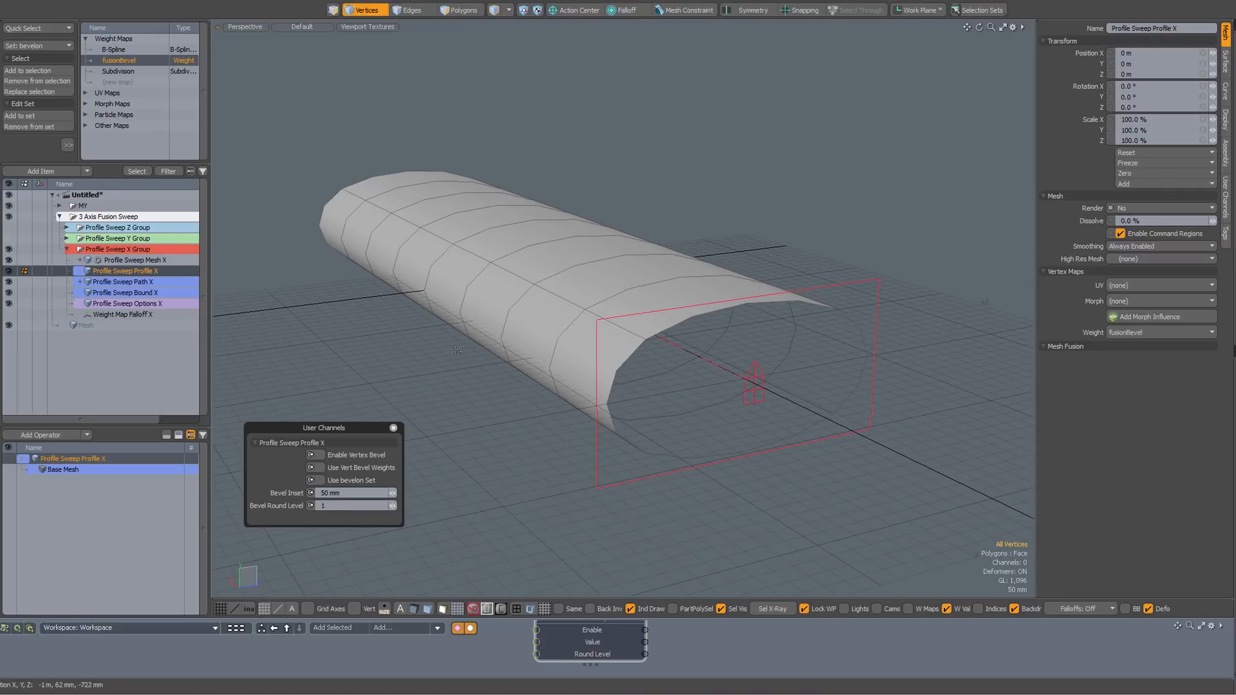
- Enable Vertex Bevel on the X profile, try other inset and rounding values, and restore Bevel Inset 50 mm and Bevel Round Level 1
left_click(320, 456)
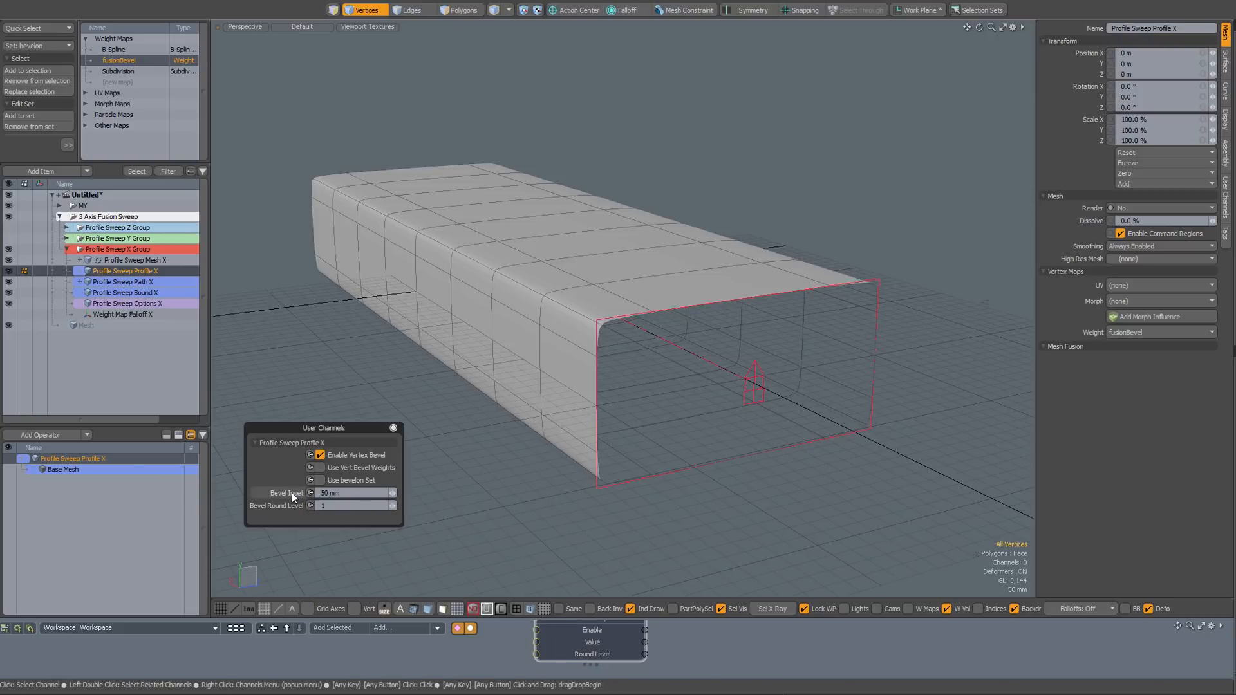
scroll(293, 493, "down", 2, "ctrl")
scroll(291, 493, "up", 2, "ctrl")
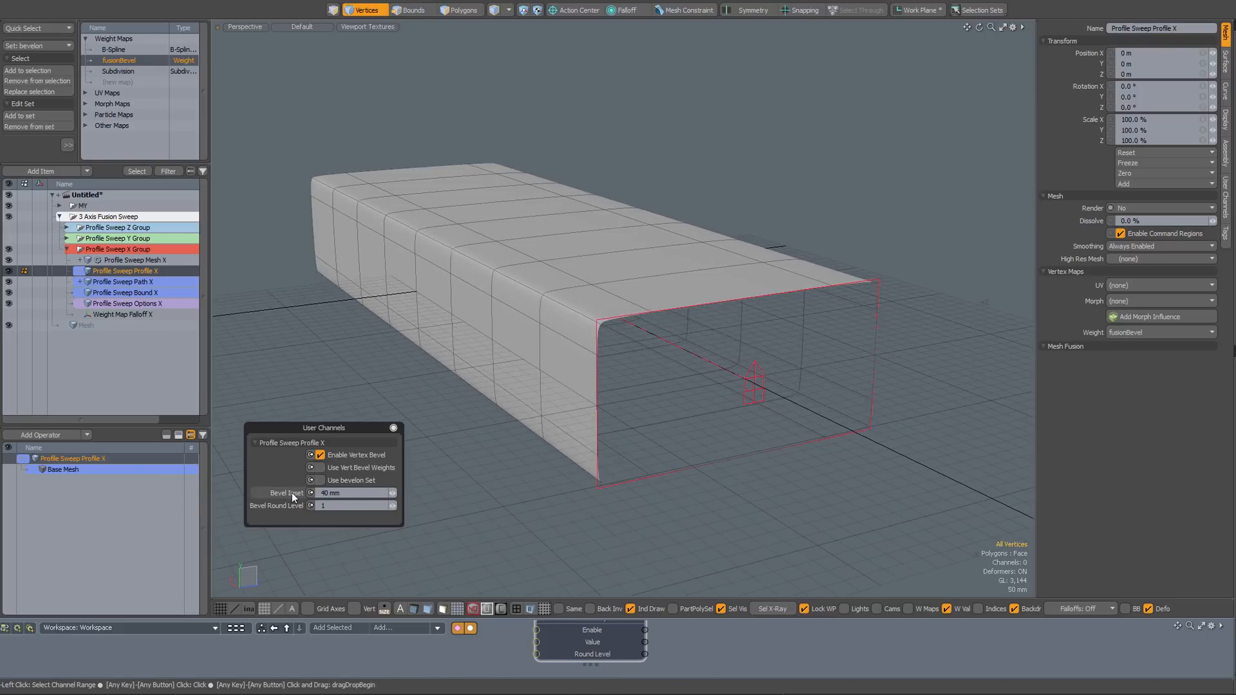
scroll(286, 508, "down", 1, "ctrl")
scroll(286, 507, "up", 2, "ctrl")
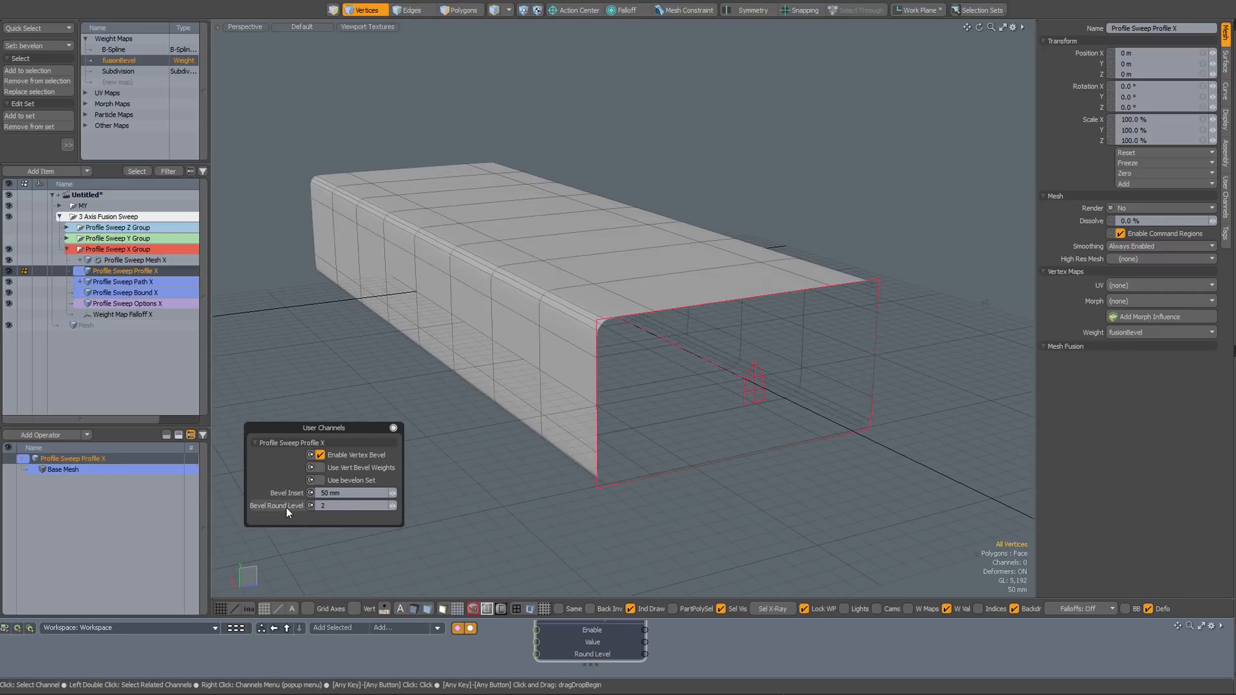
scroll(286, 507, "down", 1, "ctrl")
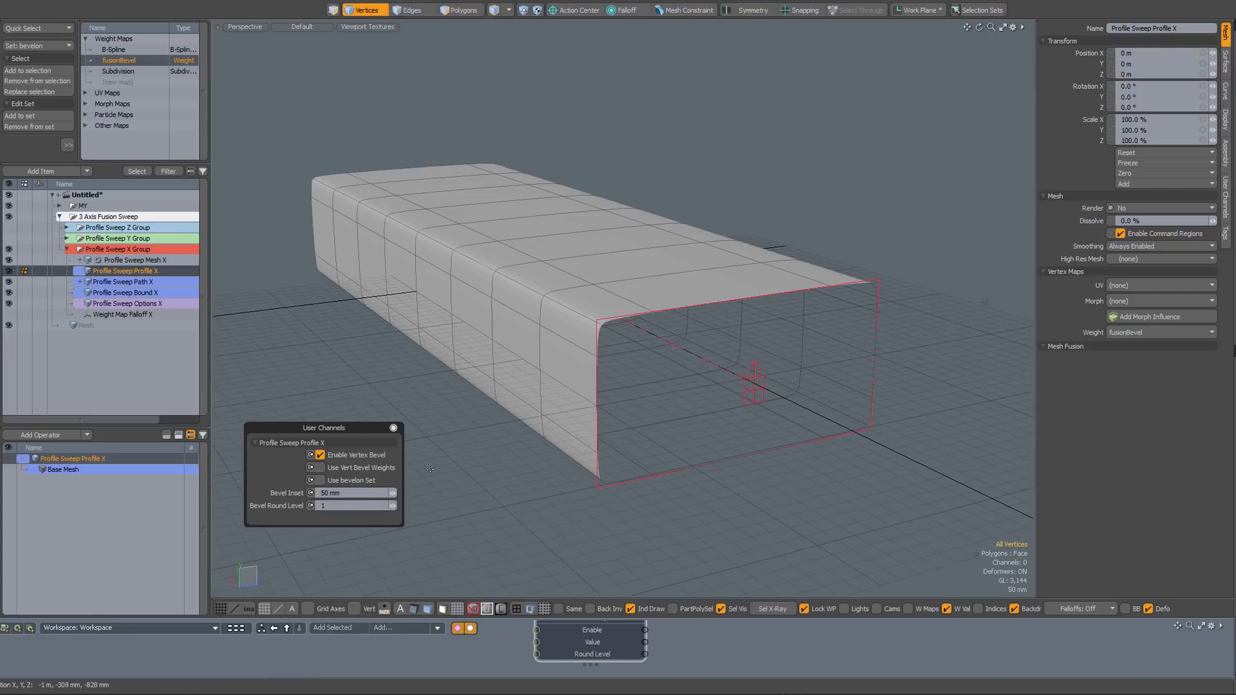
- Enable Use bevelon Set, try a 30 mm Bevel Inset before restoring 50 mm, and raise Bevel Round Level to 3
left_click(321, 480)
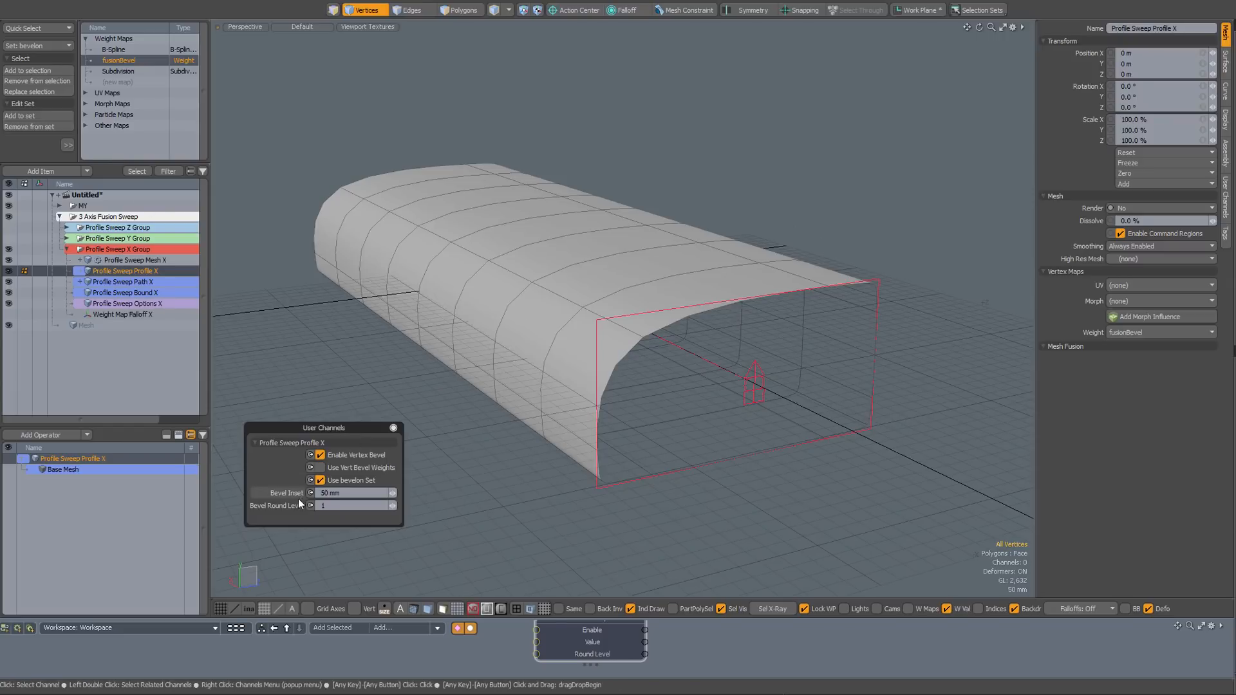
scroll(292, 494, "down", 1)
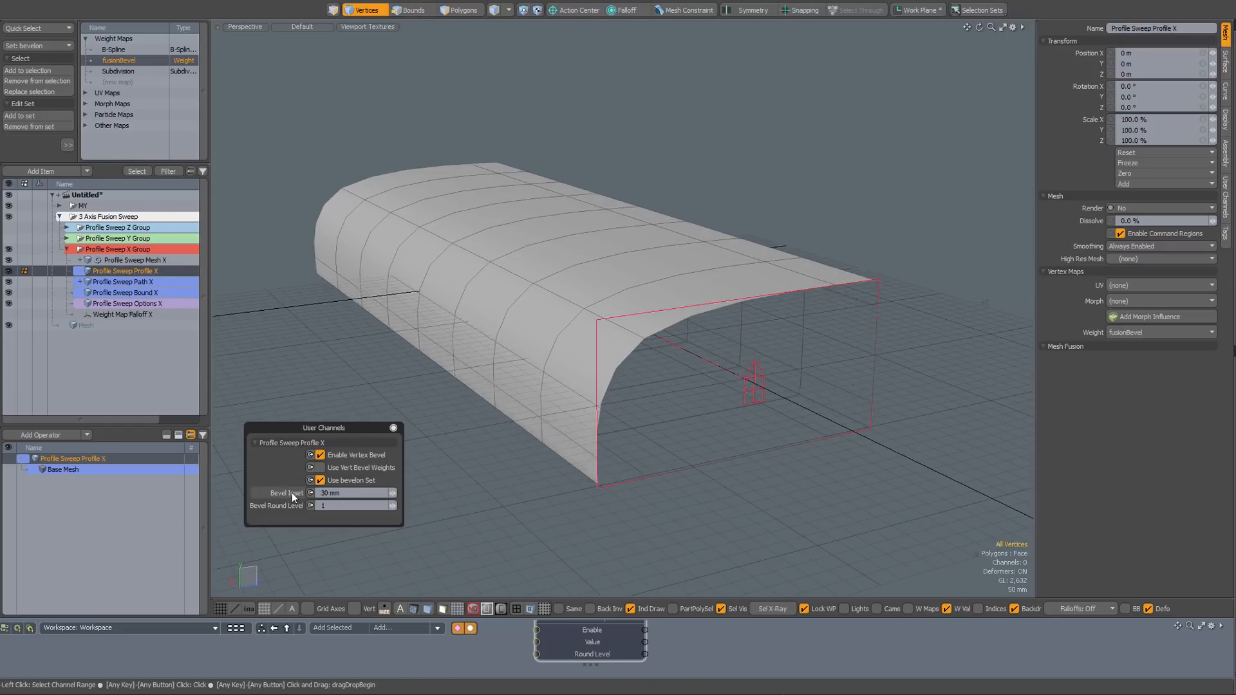
scroll(285, 506, "up", 1)
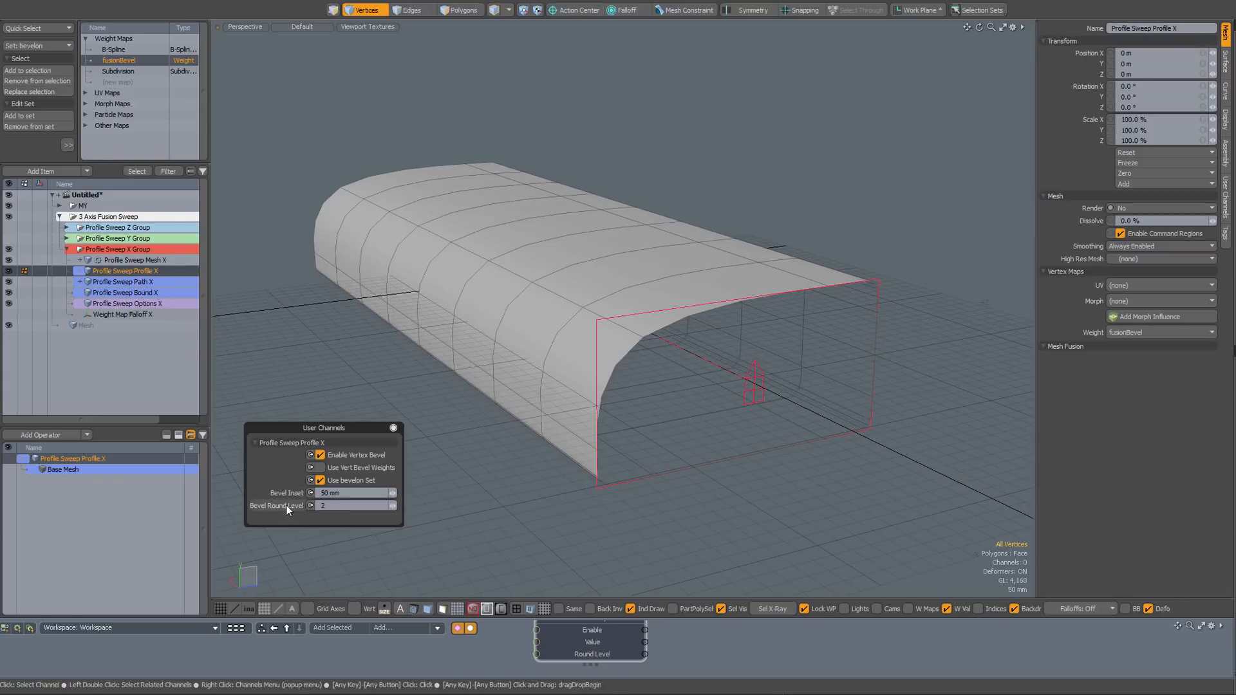
left_click_drag(760, 473, 732, 465, "alt")
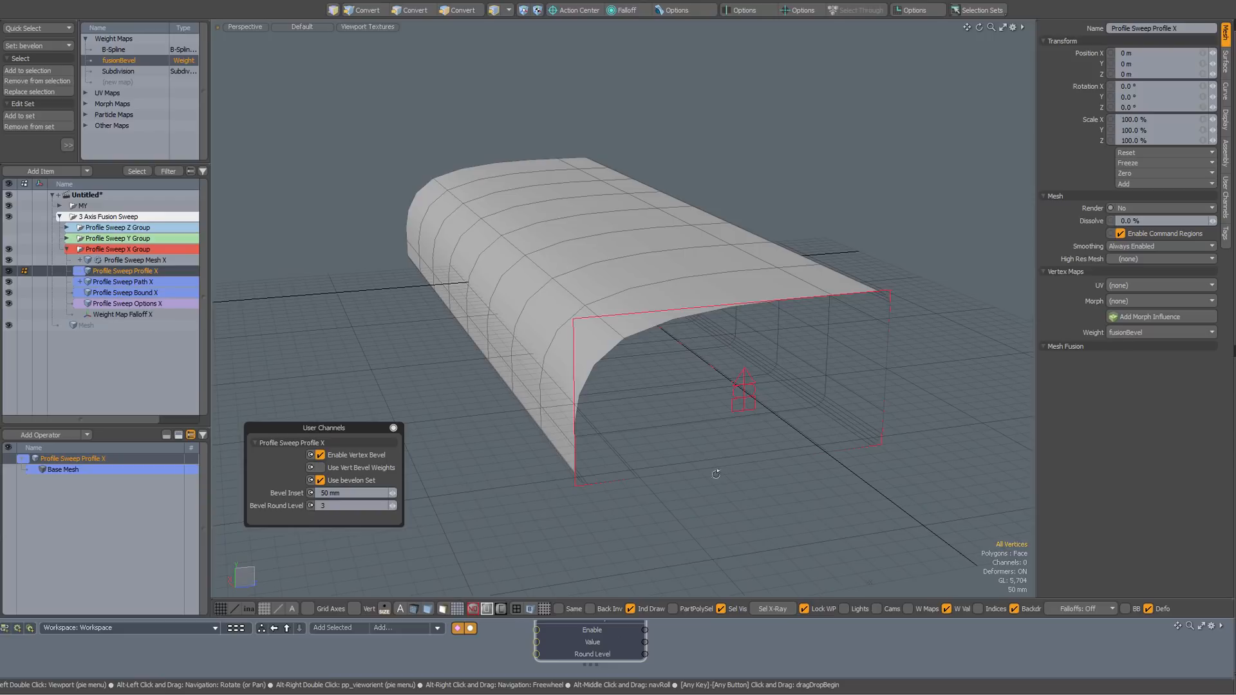
- Turn off Use bevelon Set for the X profile and set Bevel Round Level to 1
left_click(321, 481)
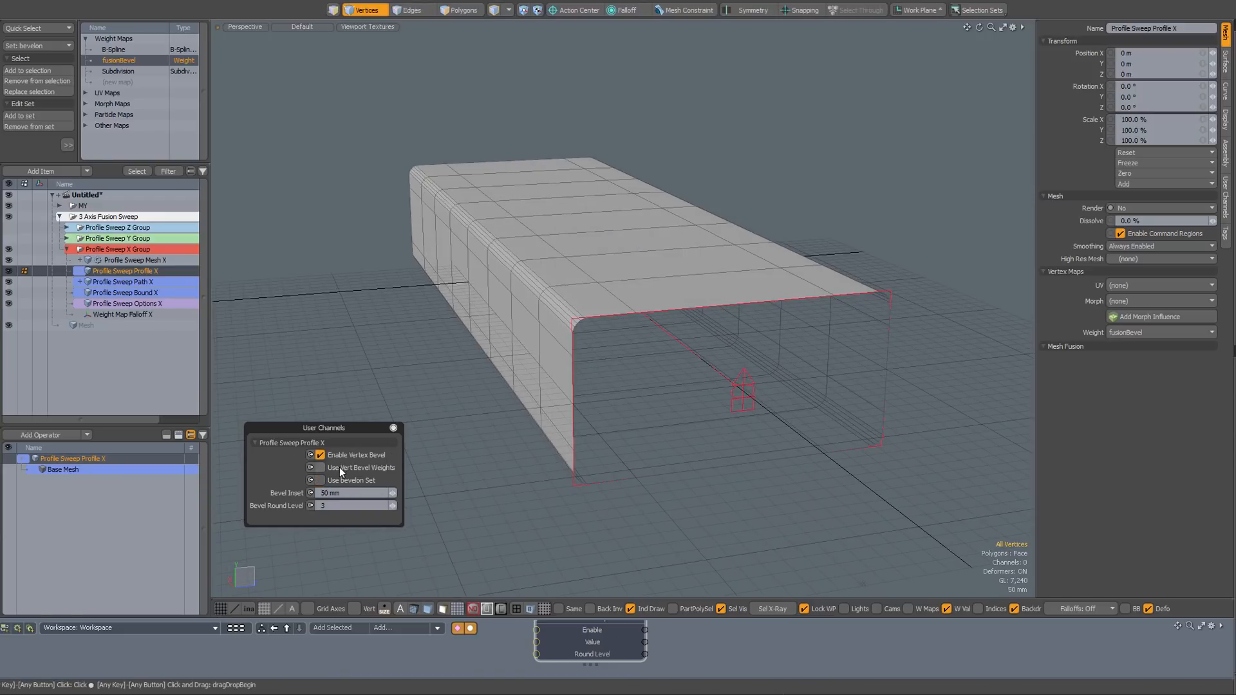
left_click_drag(465, 501, 512, 477, "alt")
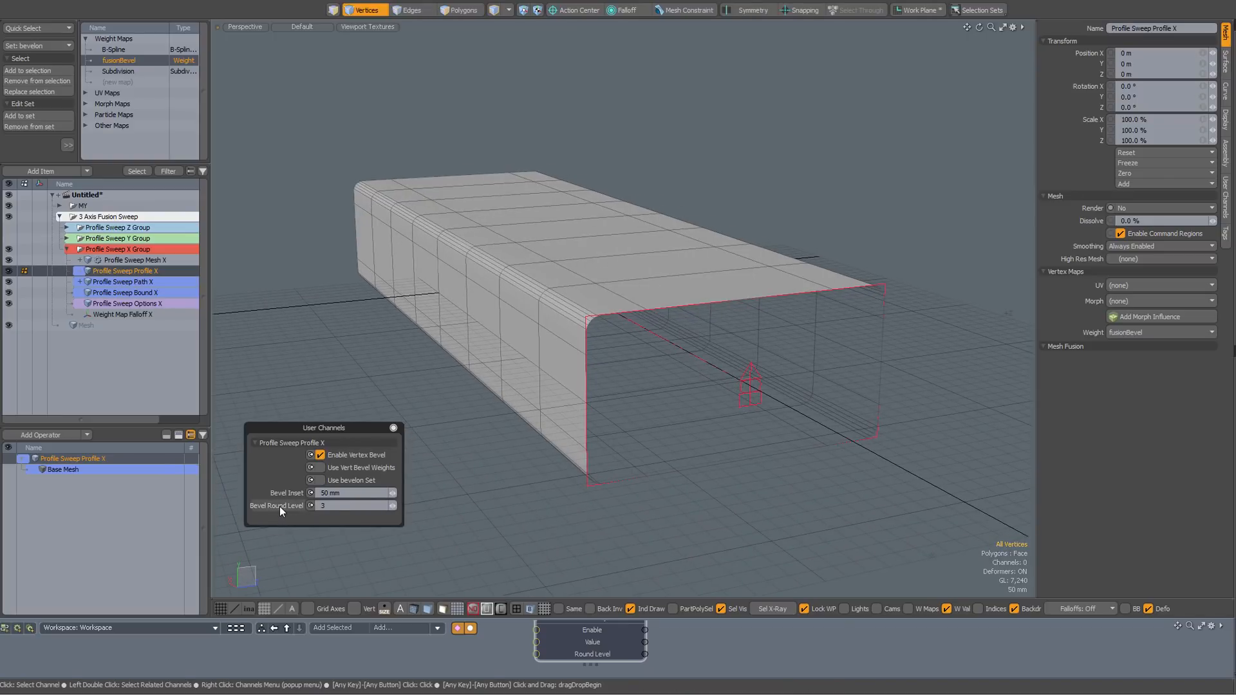
scroll(280, 506, "down", 2)
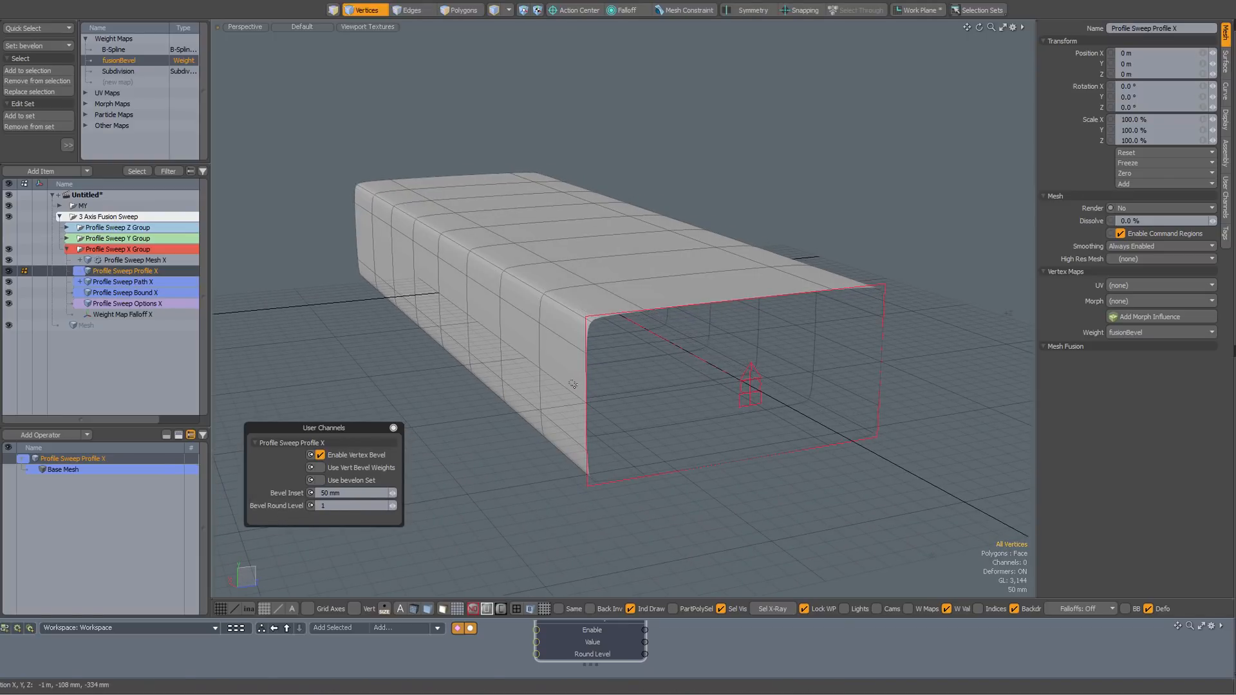
- Enable Use Vert Bevel Weights for the X profile and set the near upper corner vertex's fusionBevel weight to 160%
left_click(344, 468)
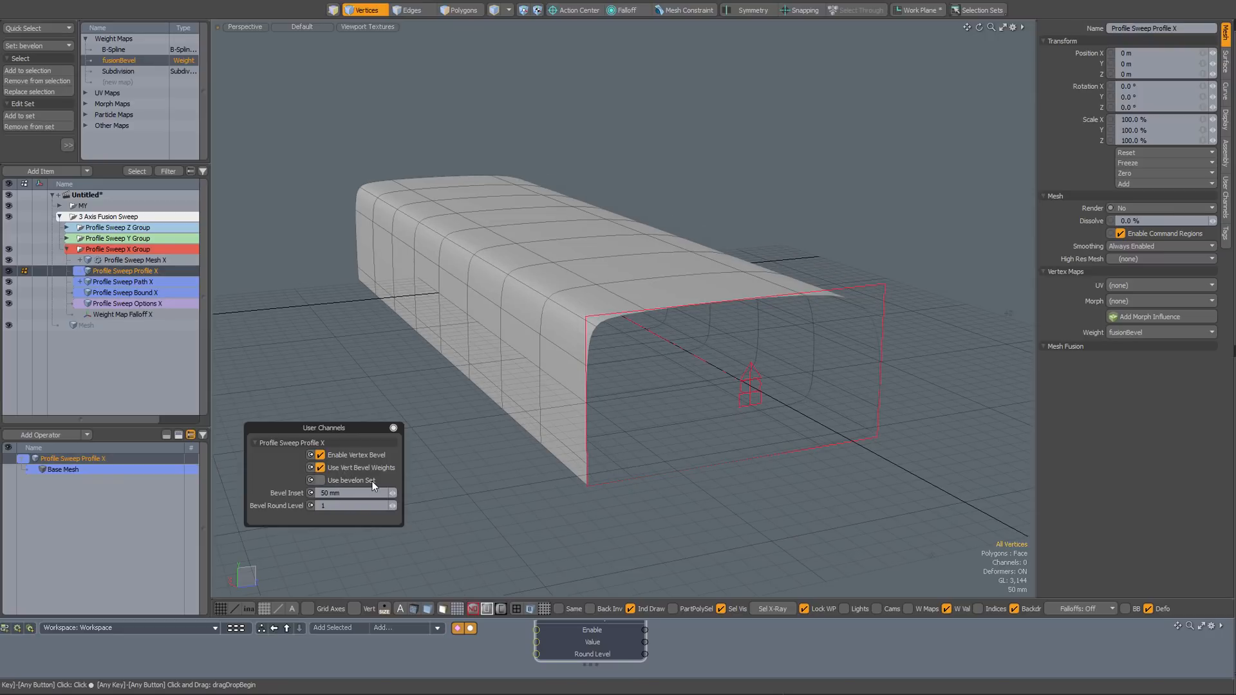
left_click_drag(562, 456, 610, 305, "alt")
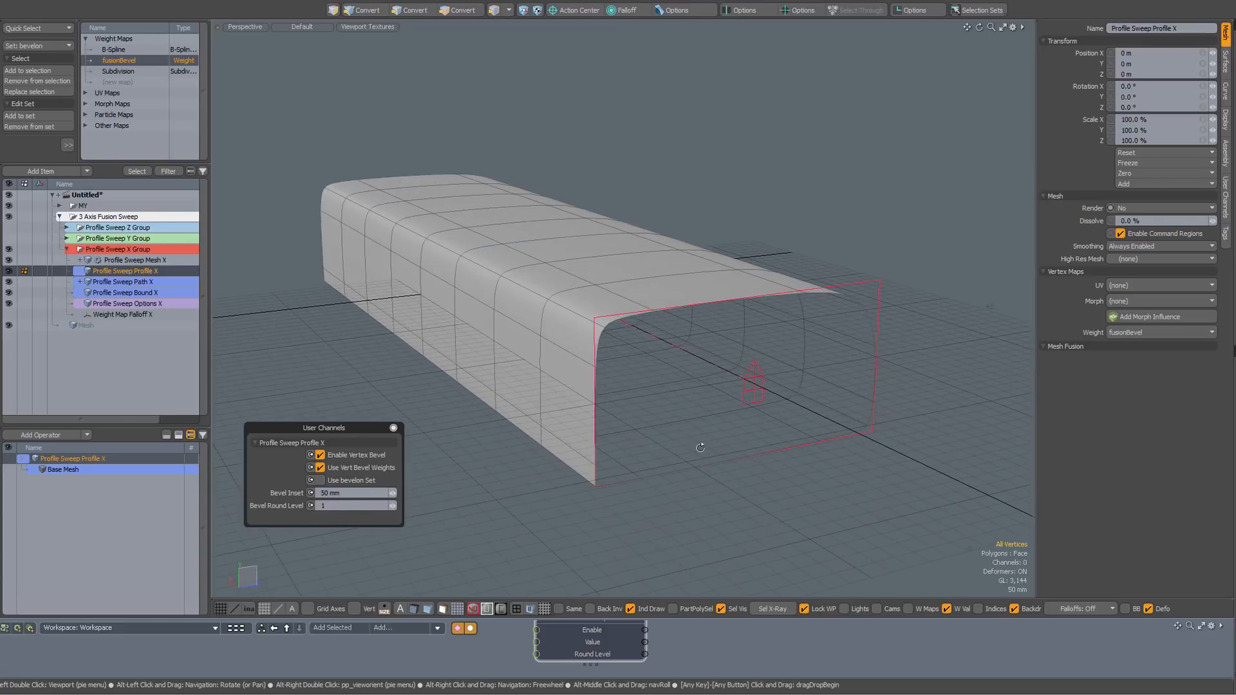
left_click(596, 318)
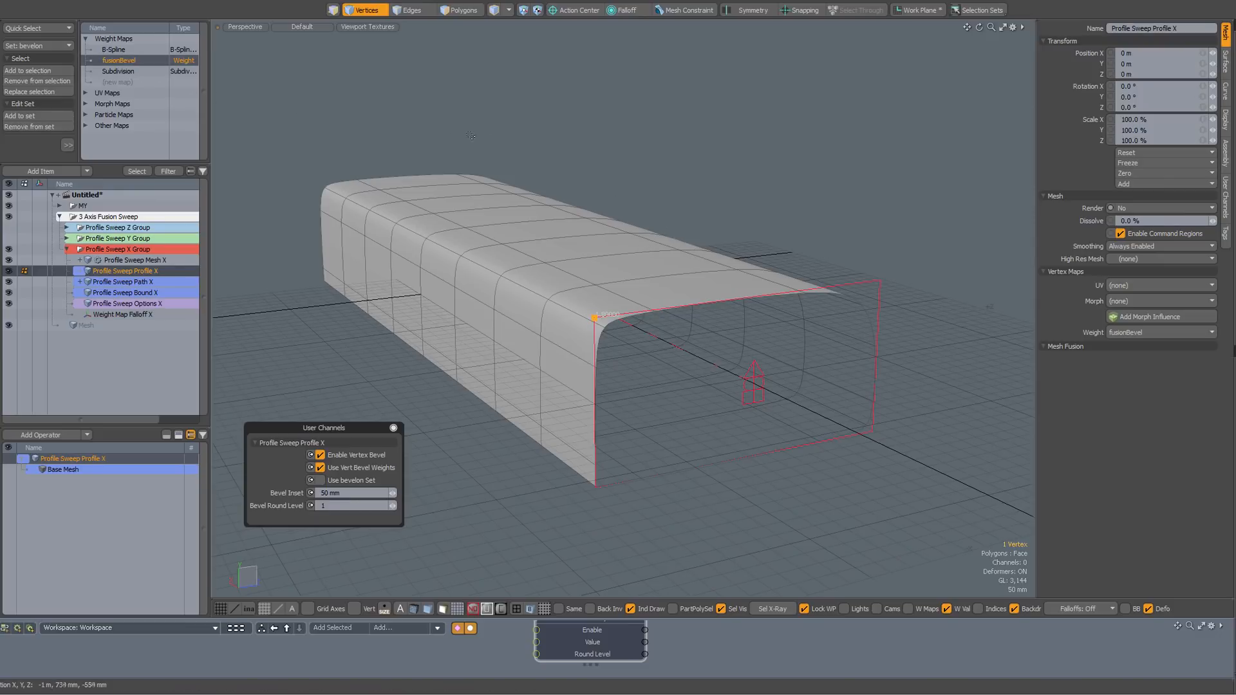
key("alt+w")
mouse_move(541, 141)
left_mouse_down()
mouse_move(624, 142)
mouse_move(548, 142)
left_mouse_up()
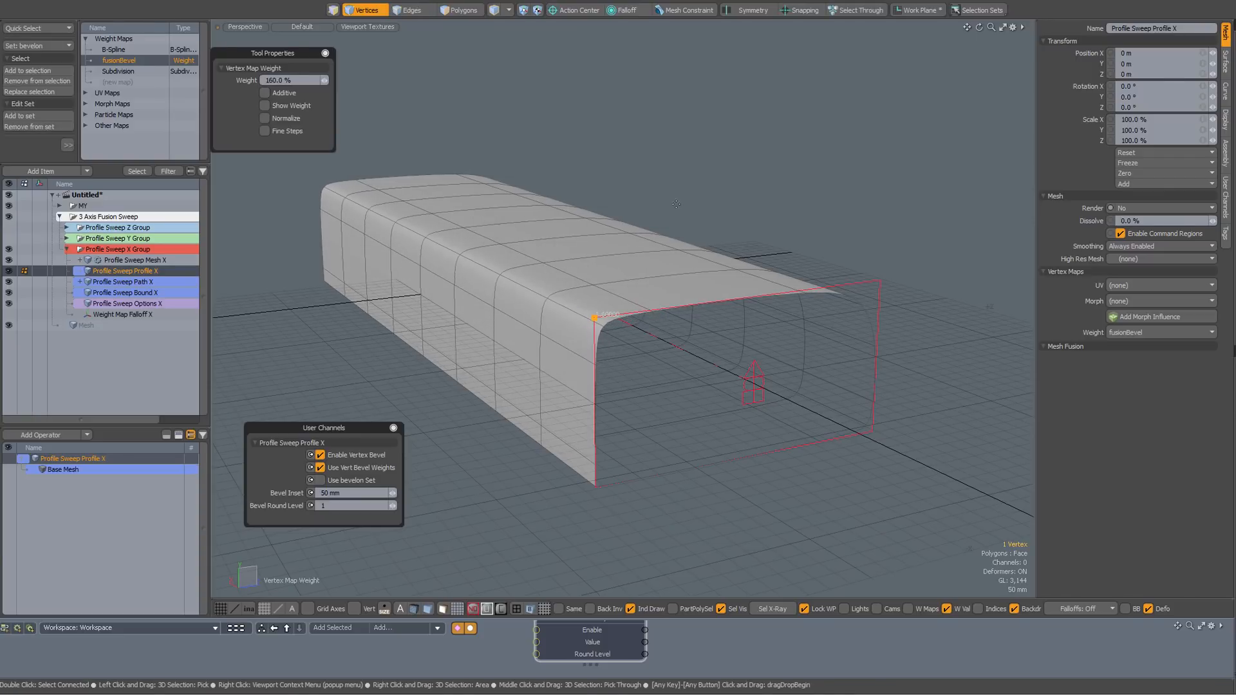
key("space")
- Set the far upper corner's fusionBevel weight to 160%, adjust the near lower corner's weight, and enable Use bevelon Set
left_click(880, 280)
key("alt+w")
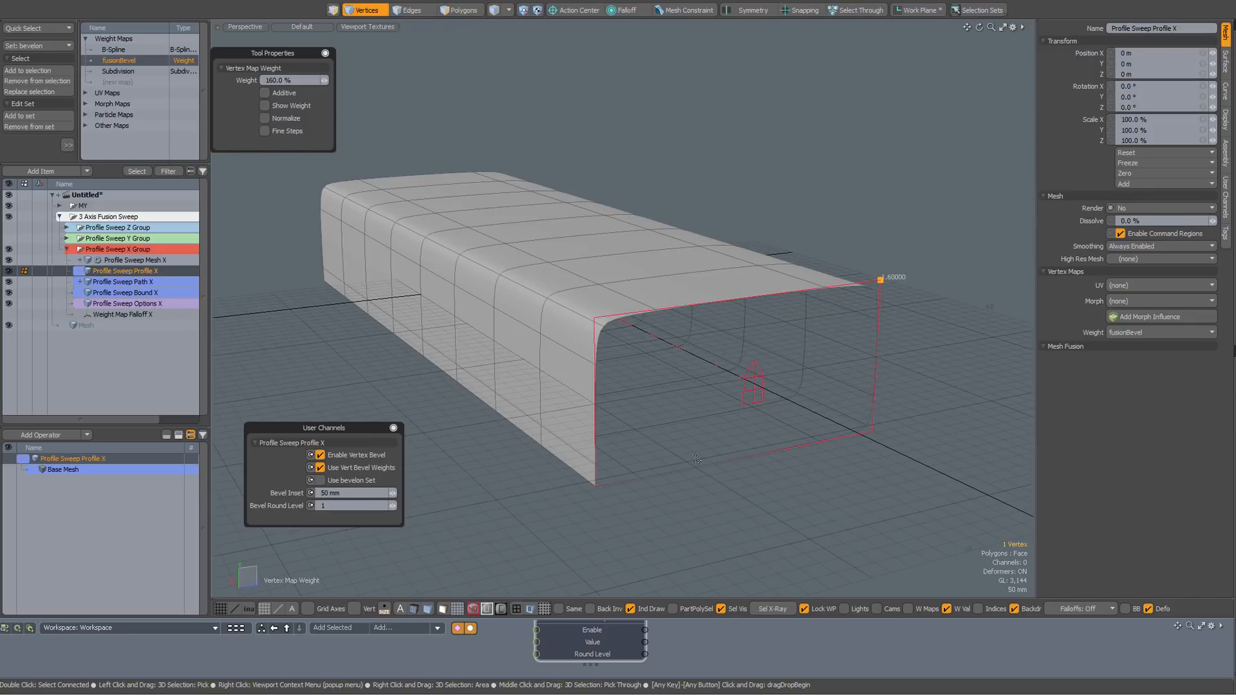
key("space")
left_click(594, 486)
key("alt+w")
left_click_drag(682, 520, 587, 517)
key("space")
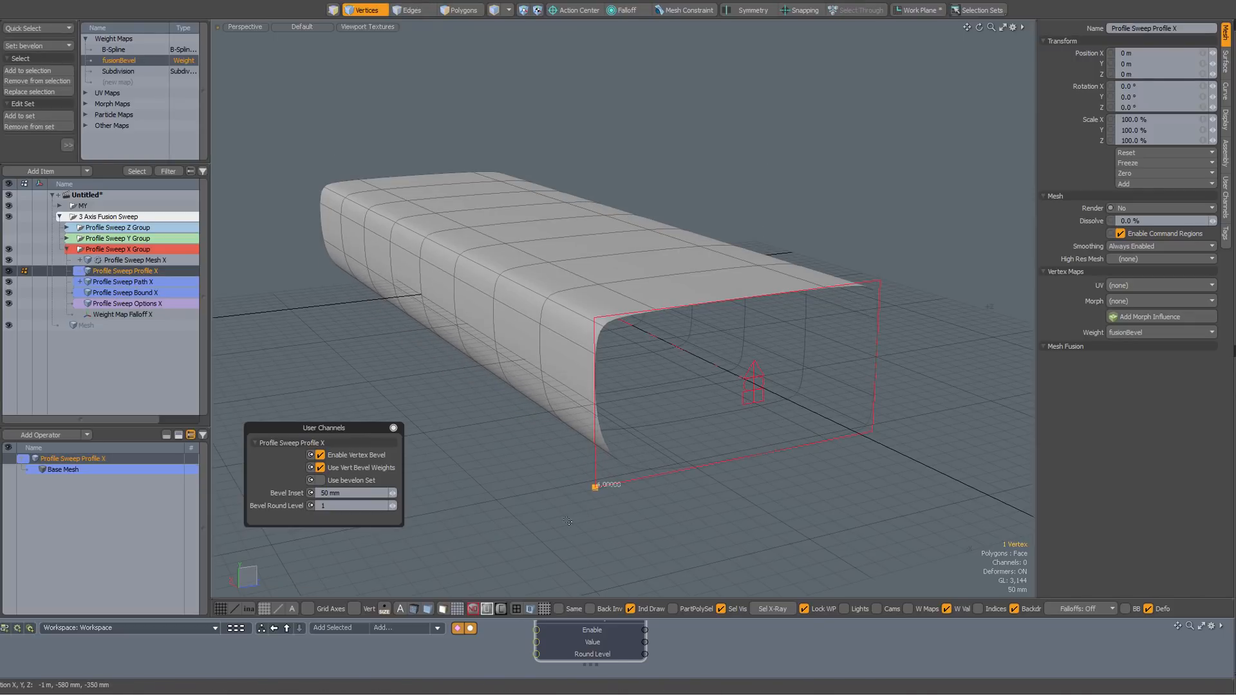
left_click(567, 521)
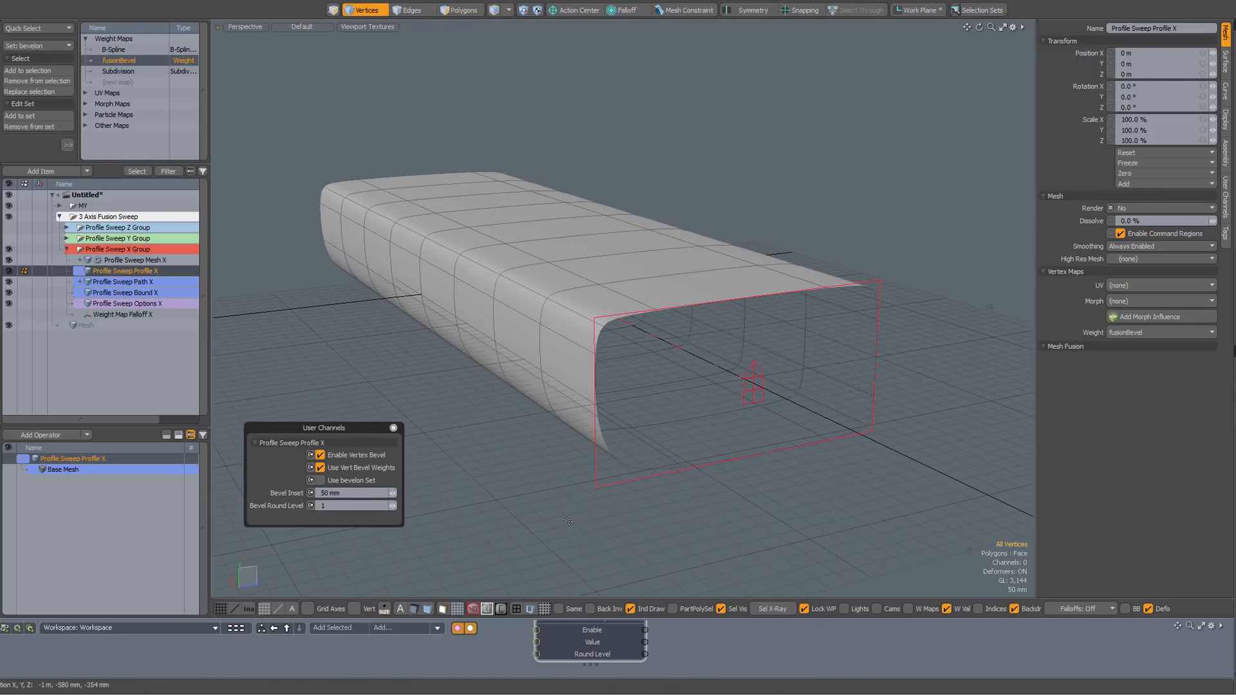
left_click(320, 481)
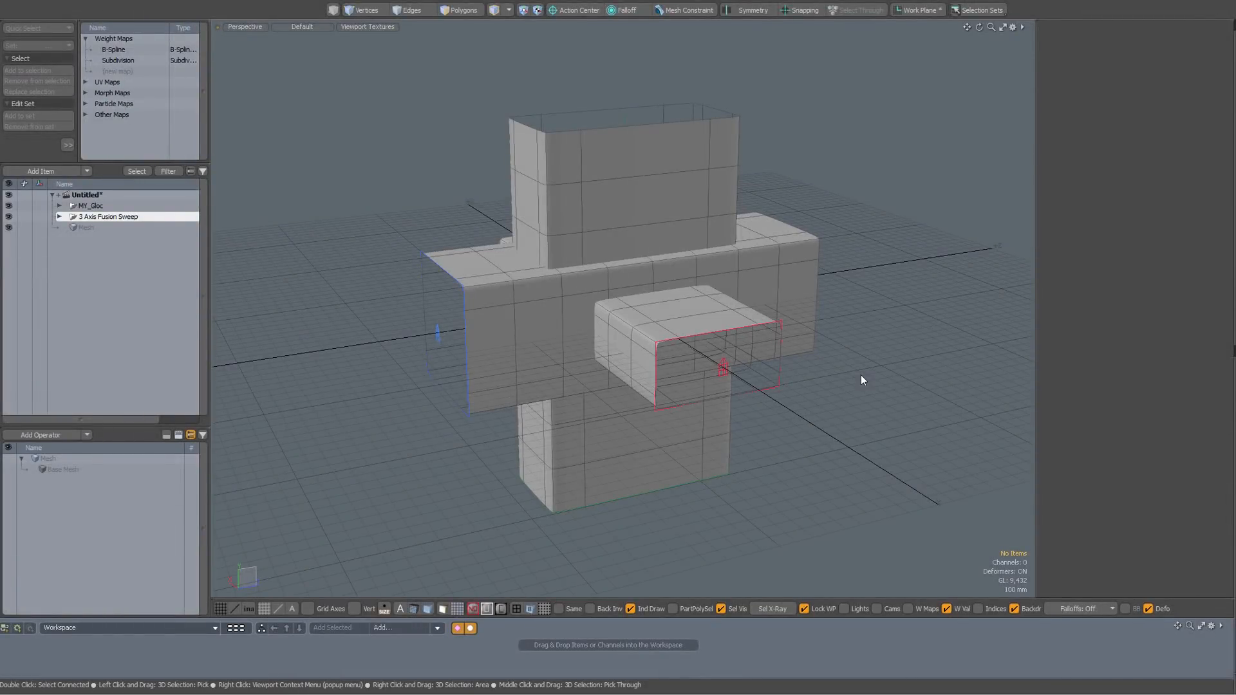
- Hide the Profile Sweep Z and Y groups of the 3 Axis Fusion Sweep and select the X profile
left_click(59, 217)
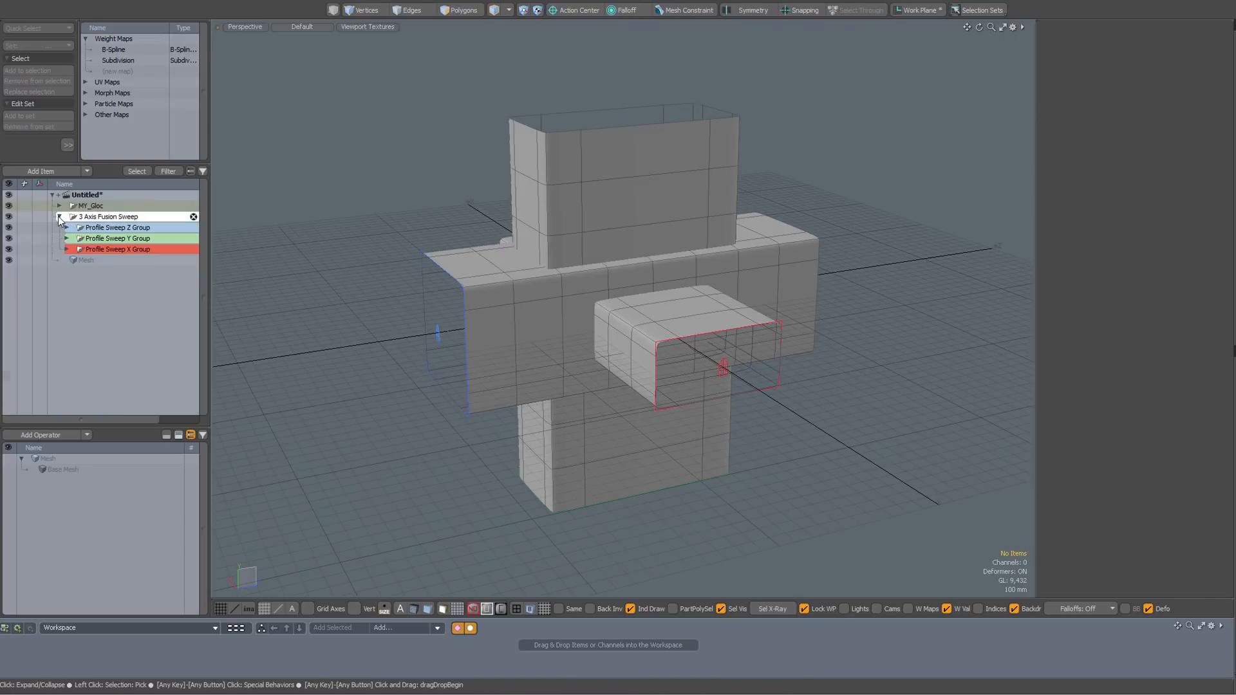
left_click(9, 238)
left_click(11, 242)
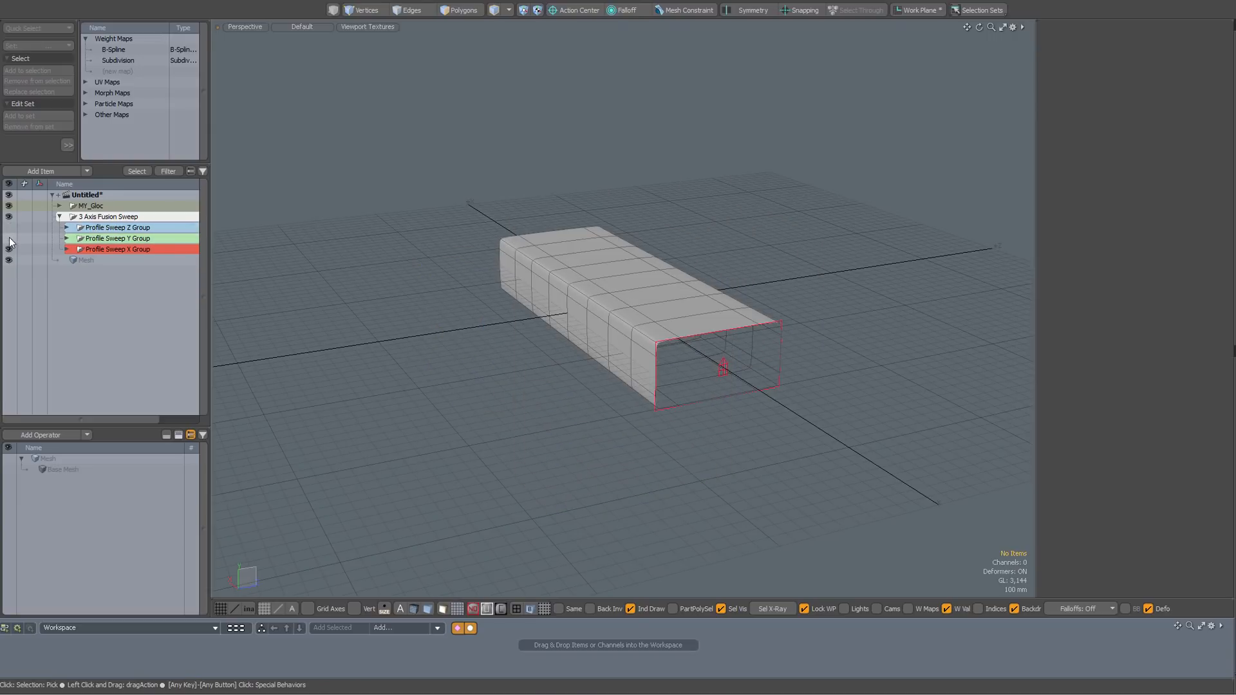
left_click(656, 411)
left_click_drag(657, 409, 699, 427, "ctrl+alt")
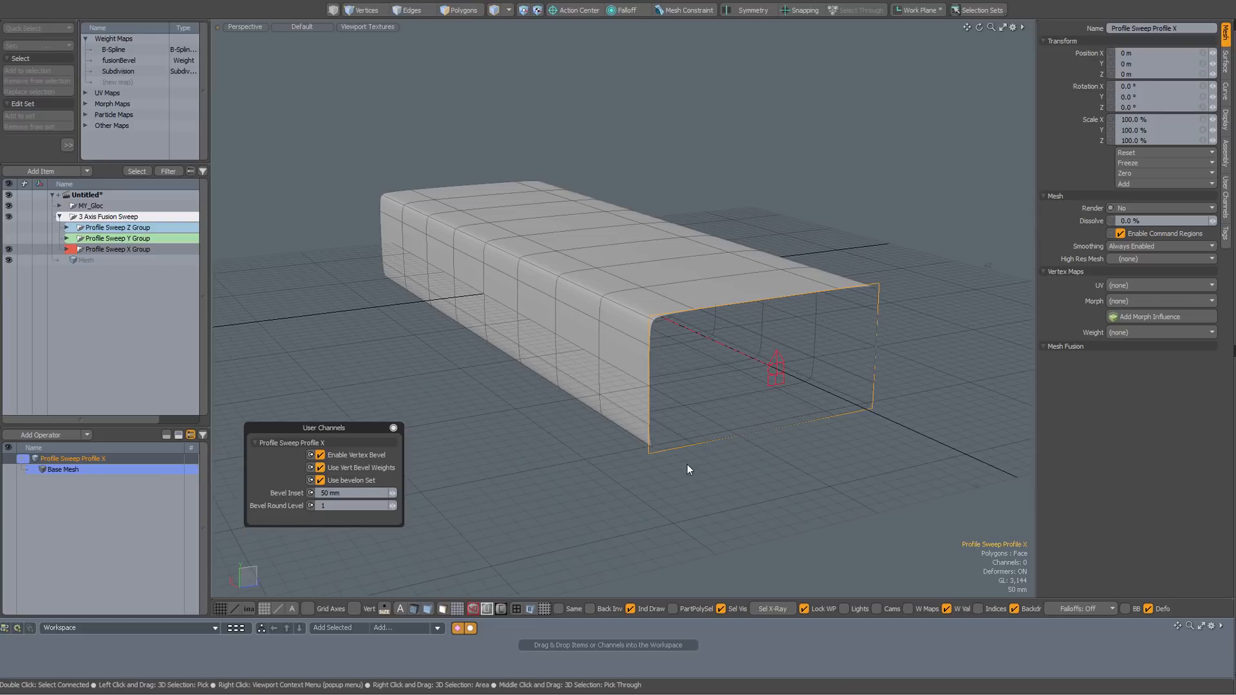
- Loop Slice the X profile vertically through its upper edge with a single cut at 50%
key("1")
key("2")
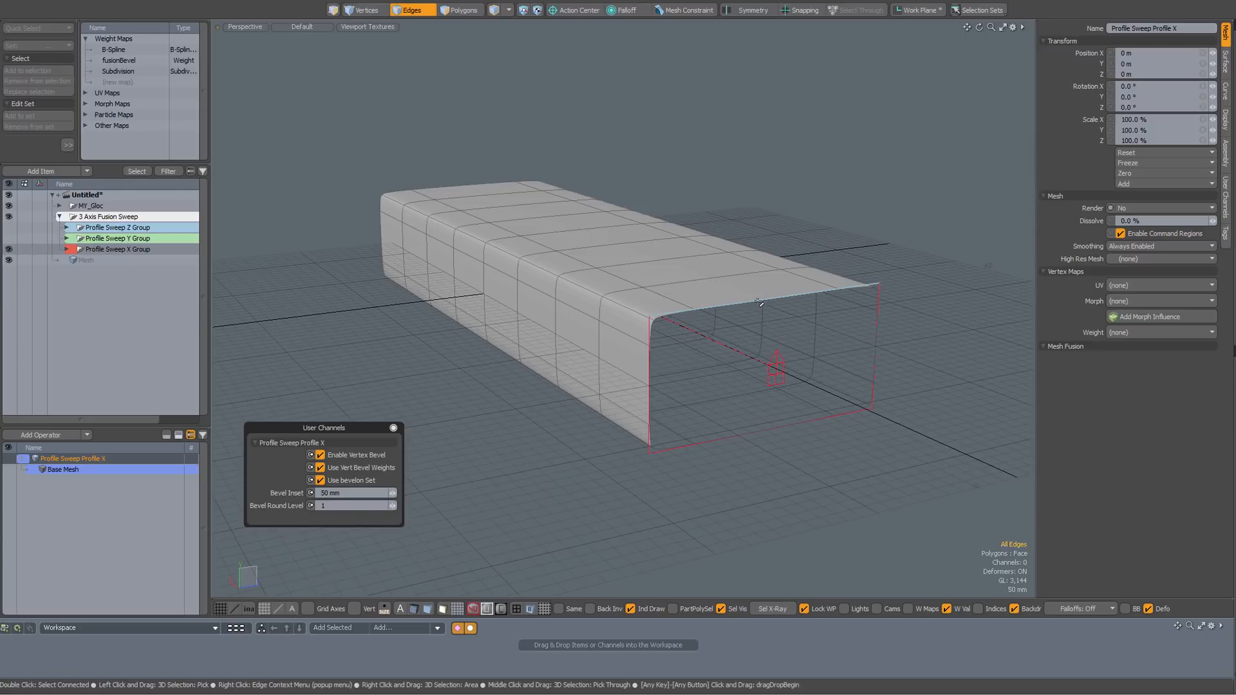
left_click(759, 302)
key("alt+c")
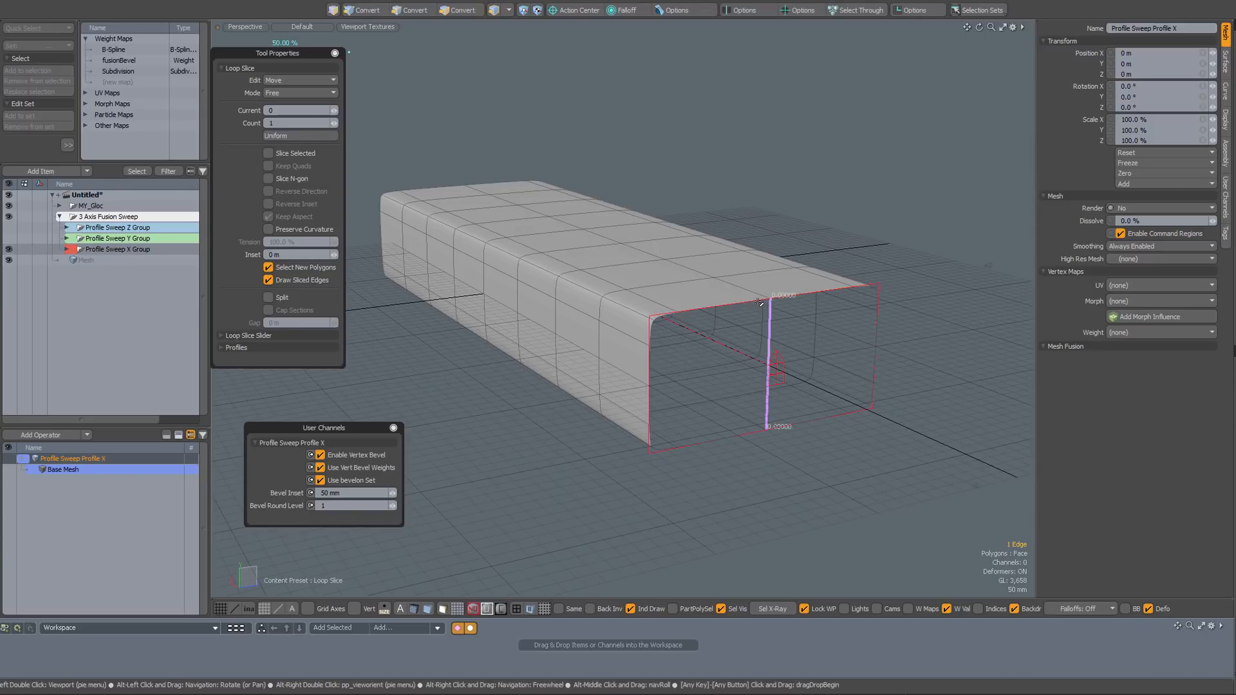
key("space")
- Scale the new middle edge of the X profile up along the Y axis to form a peaked top and bottom
key("y")
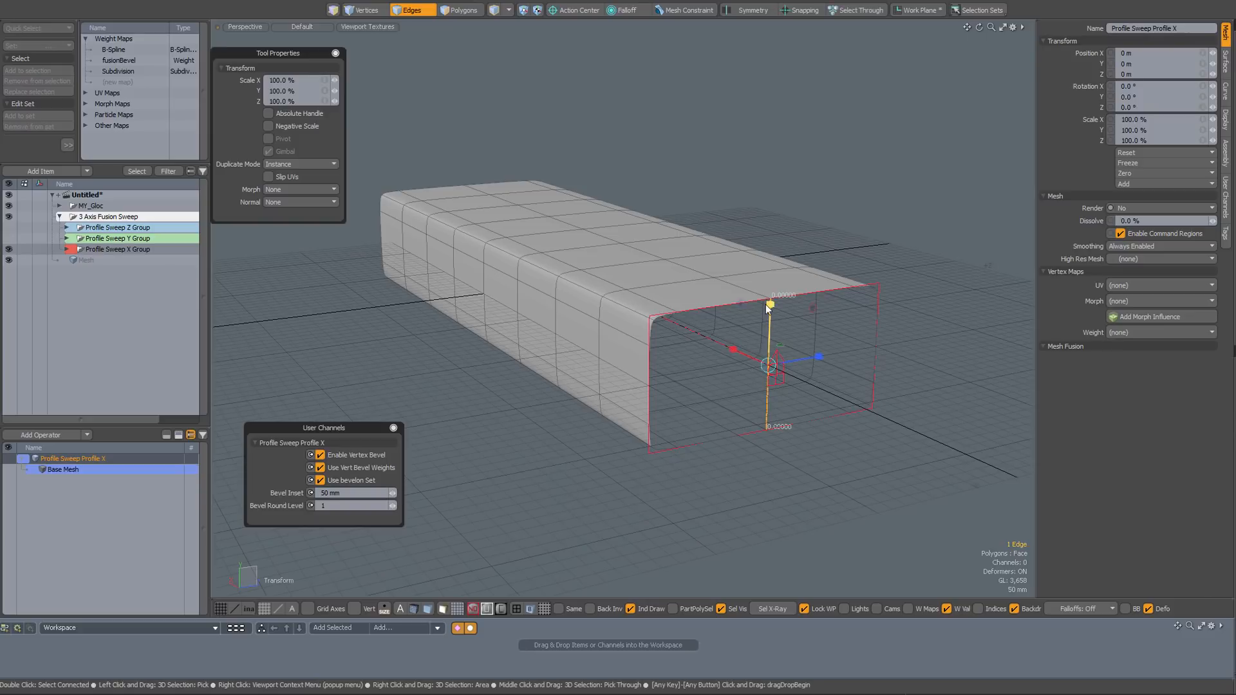
left_click_drag(771, 306, 771, 225)
key("space")
left_click_drag(756, 313, 699, 417, "alt")
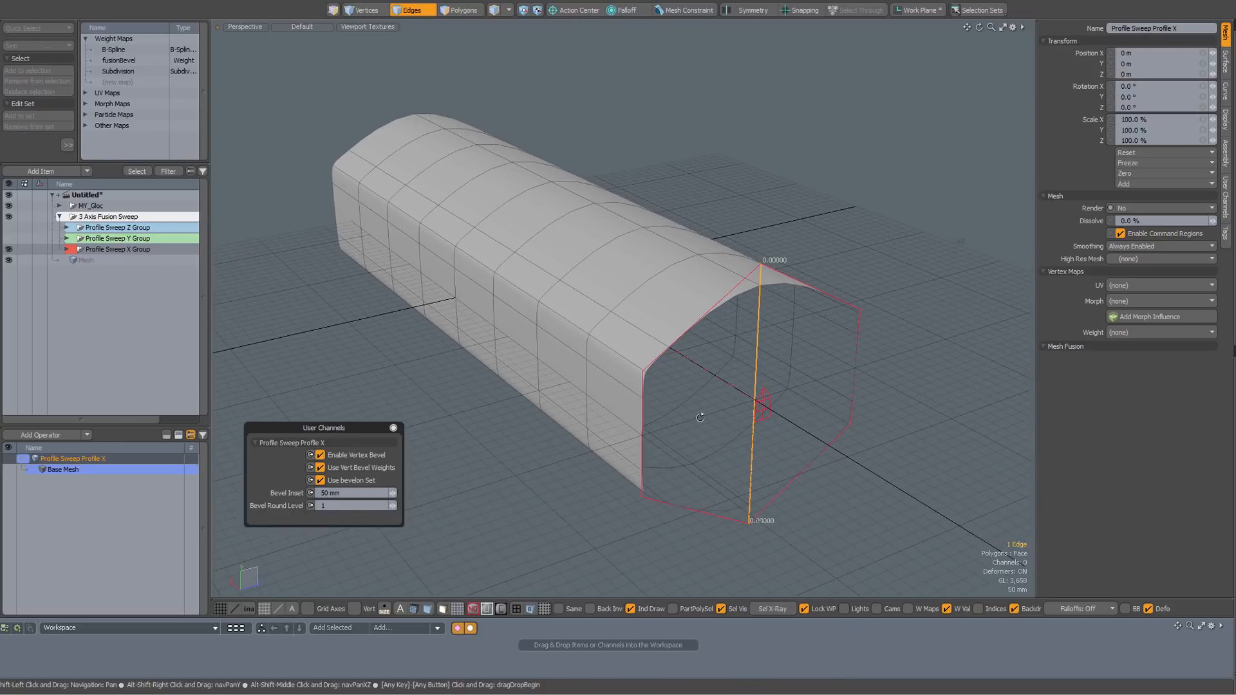
- Remove the middle edge from the X profile while keeping its end vertices
left_click(757, 389)
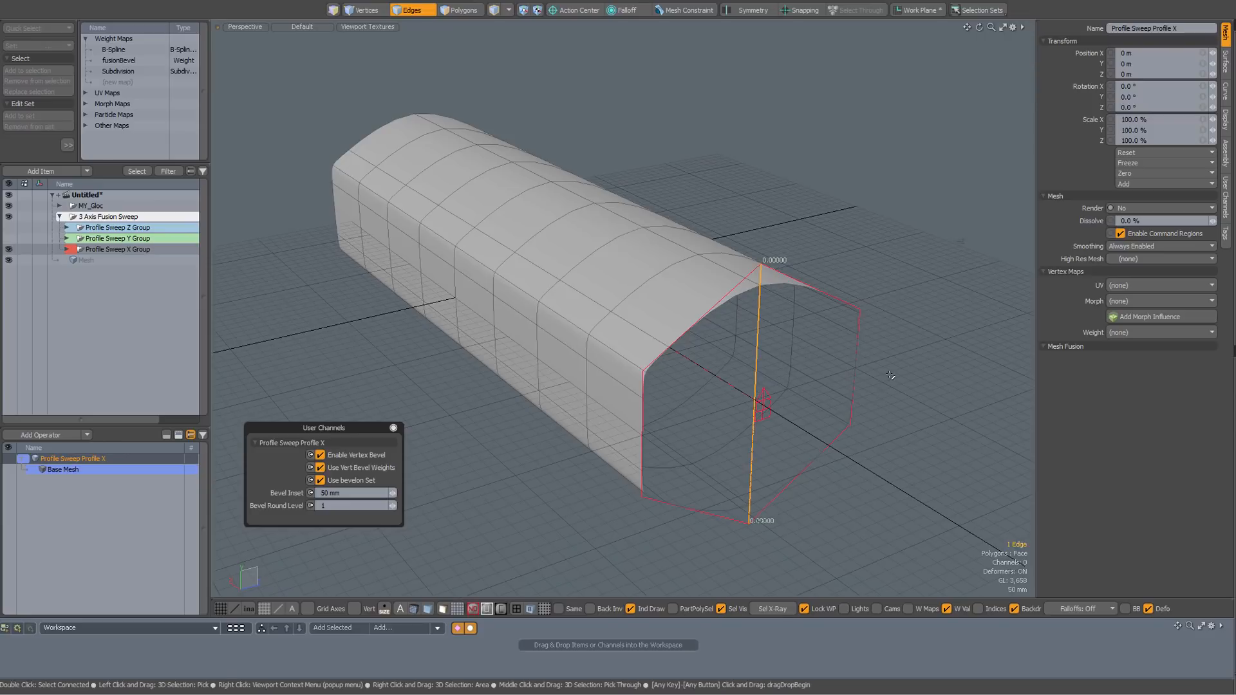
left_click(891, 375)
key("2")
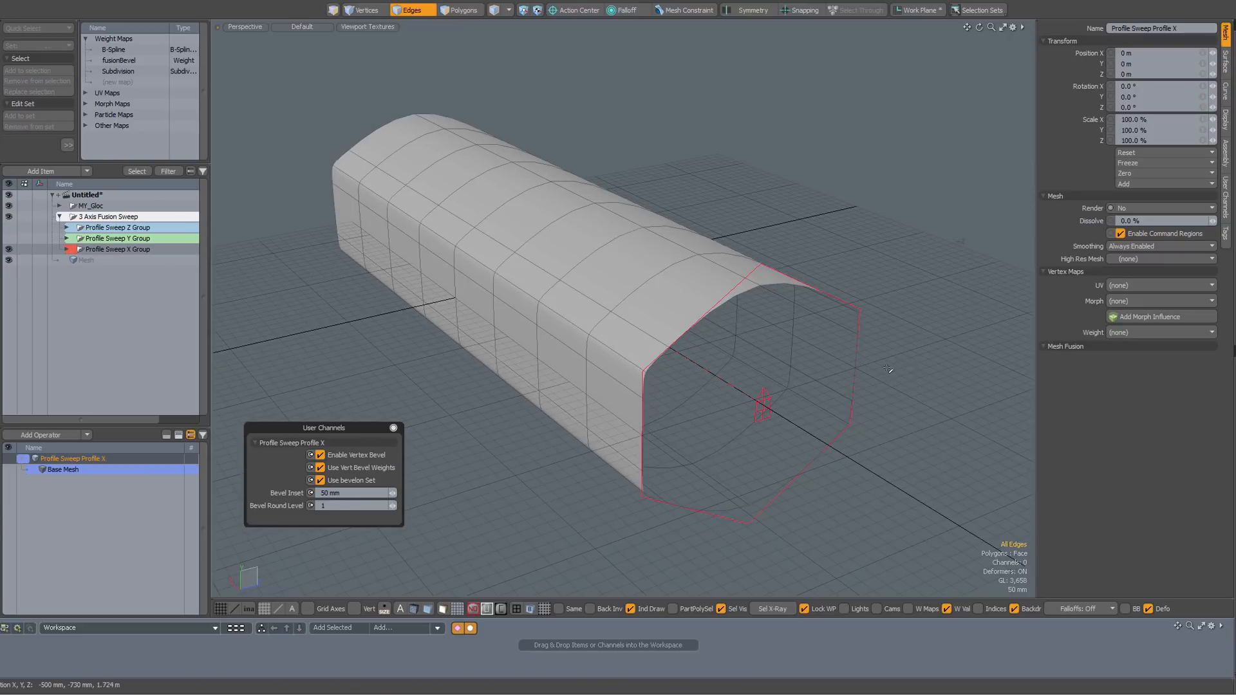
key("3")
key("Delete")
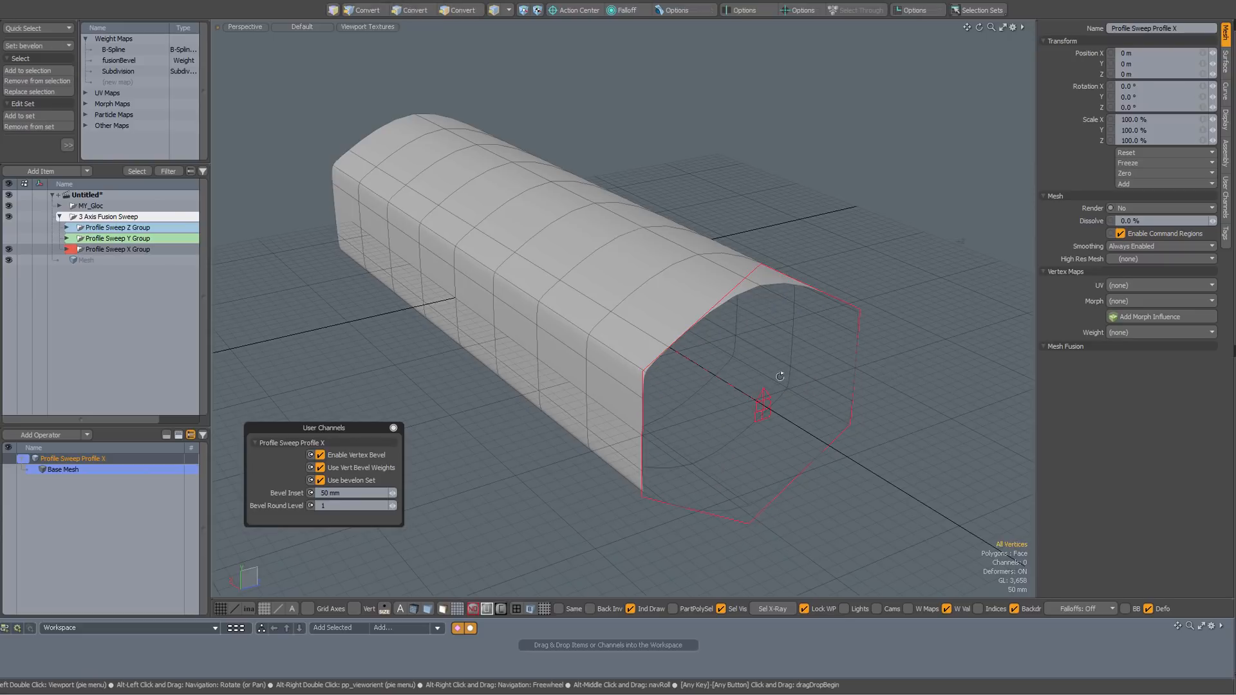
- Turn on vertex display in the viewport to show the X profile's top and bottom middle vertices
left_click_drag(781, 367, 770, 367, "alt")
key("1")
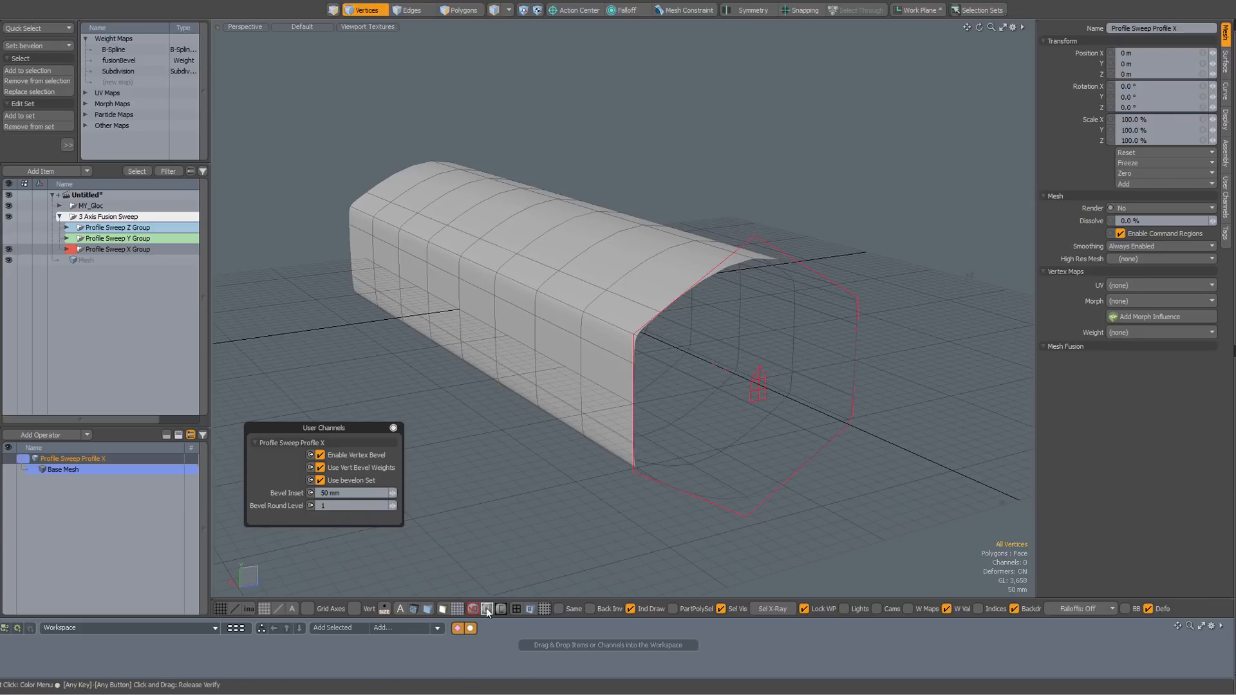
left_click(754, 236)
left_click(746, 517)
left_click(805, 204)
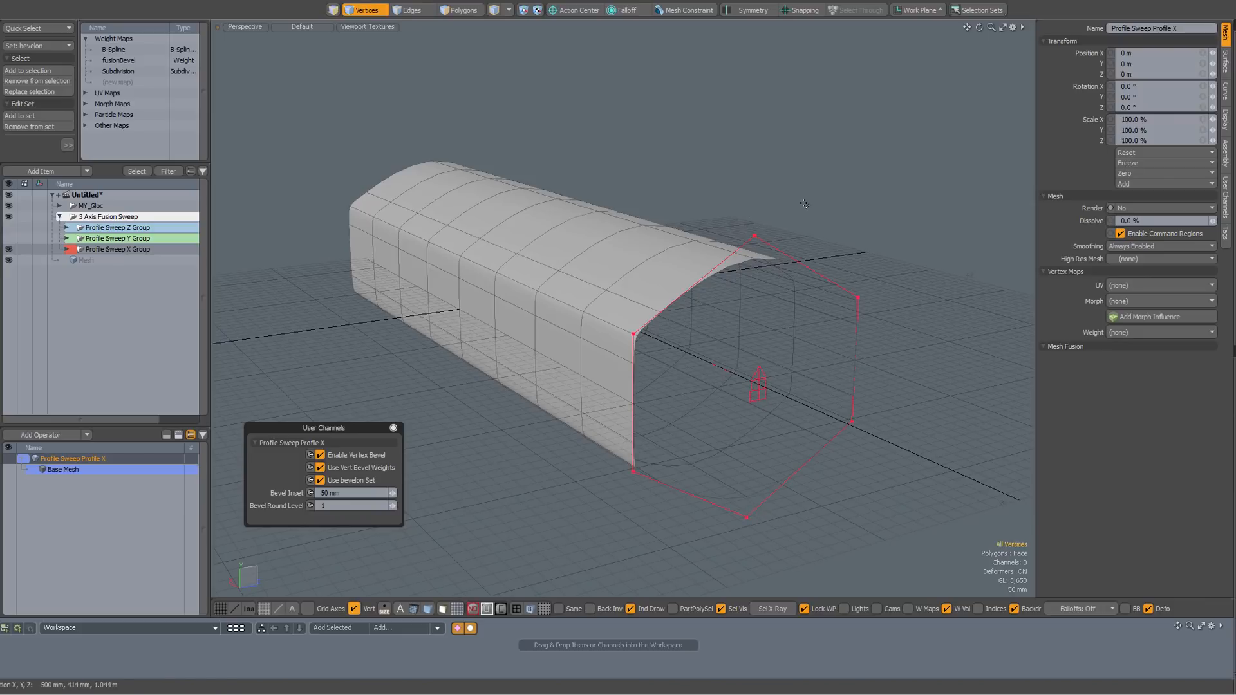
left_click(44, 29)
left_click(44, 29)
left_click(845, 510)
- Undo the removal of the X profile's middle edge
key("ctrl+z")
key("ctrl+z")
key("ctrl+z")
key("ctrl+z")
key("ctrl+z")
key("ctrl+z")
key("ctrl+z")
key("ctrl+z")
key("ctrl+z")
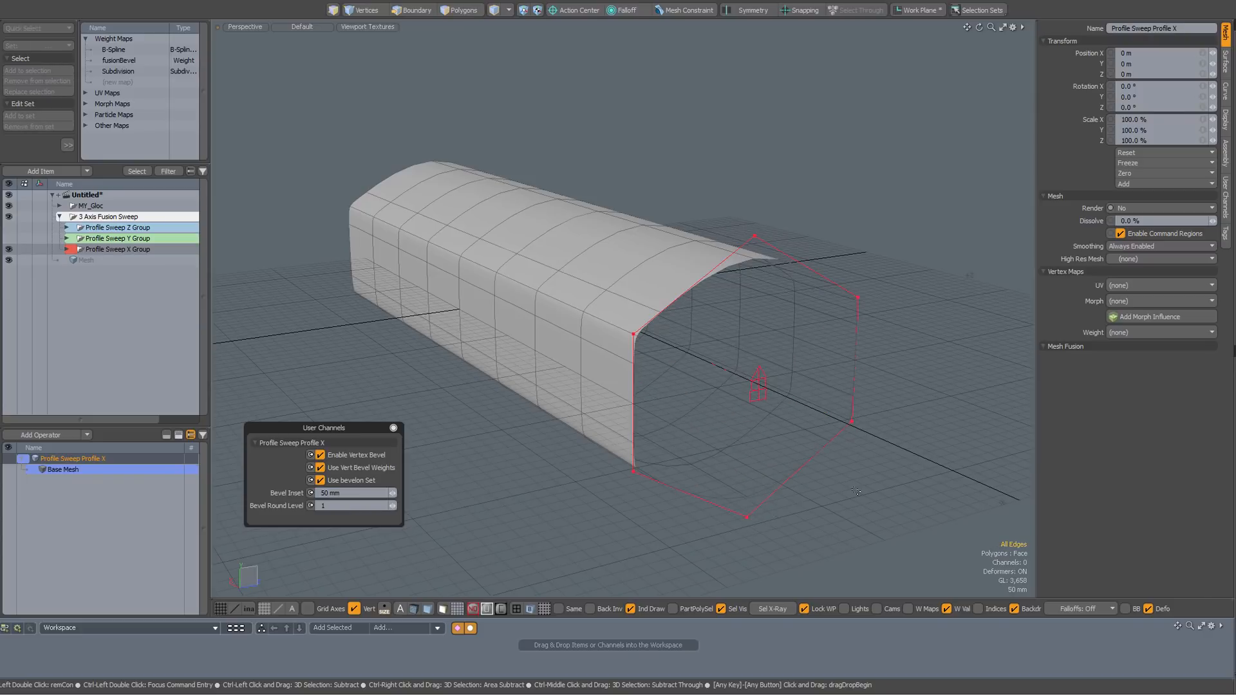
key("ctrl+z")
left_click(869, 494)
key("5")
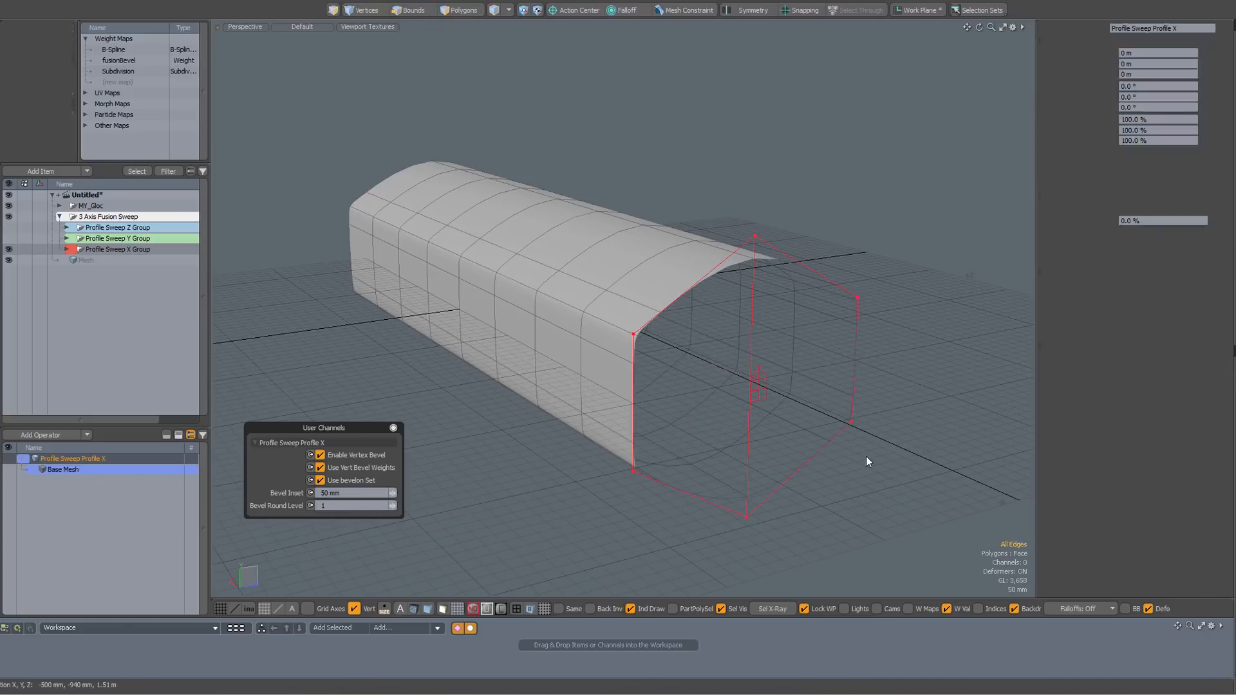
- Set the fusionBevel weight of the X profile's top and bottom middle vertices to 130.5%
key("2")
key("1")
left_click(759, 234)
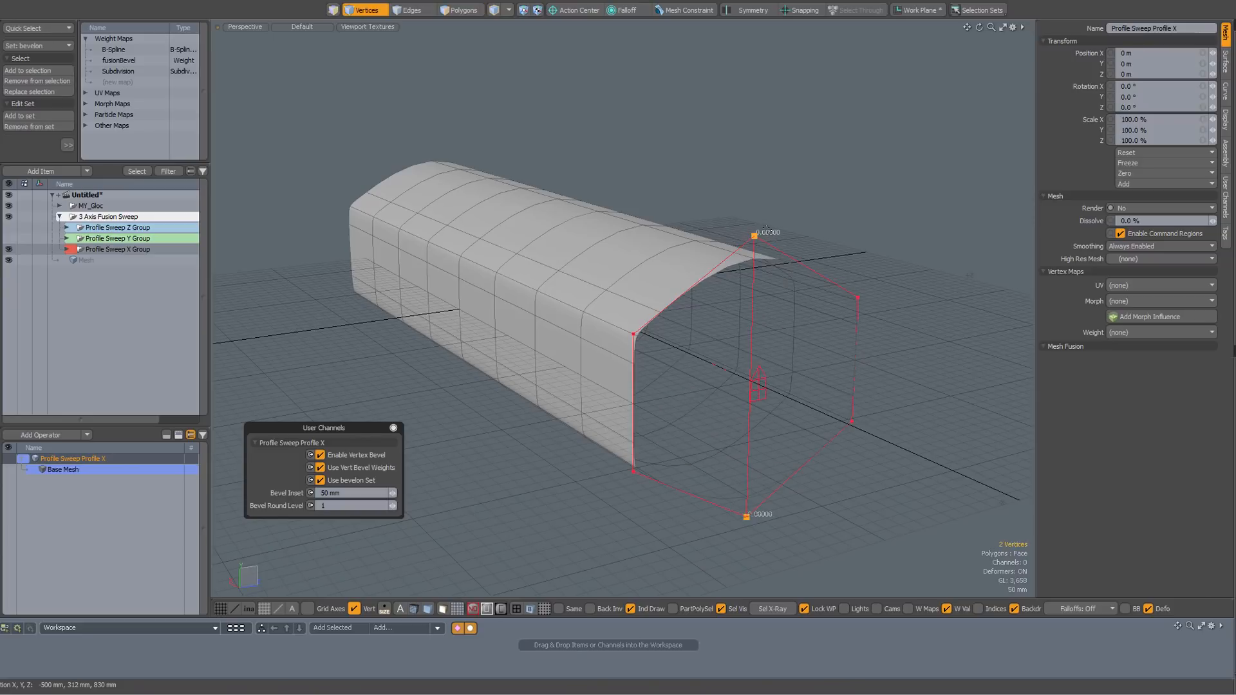
left_click(747, 517, "shift")
key("shift+w")
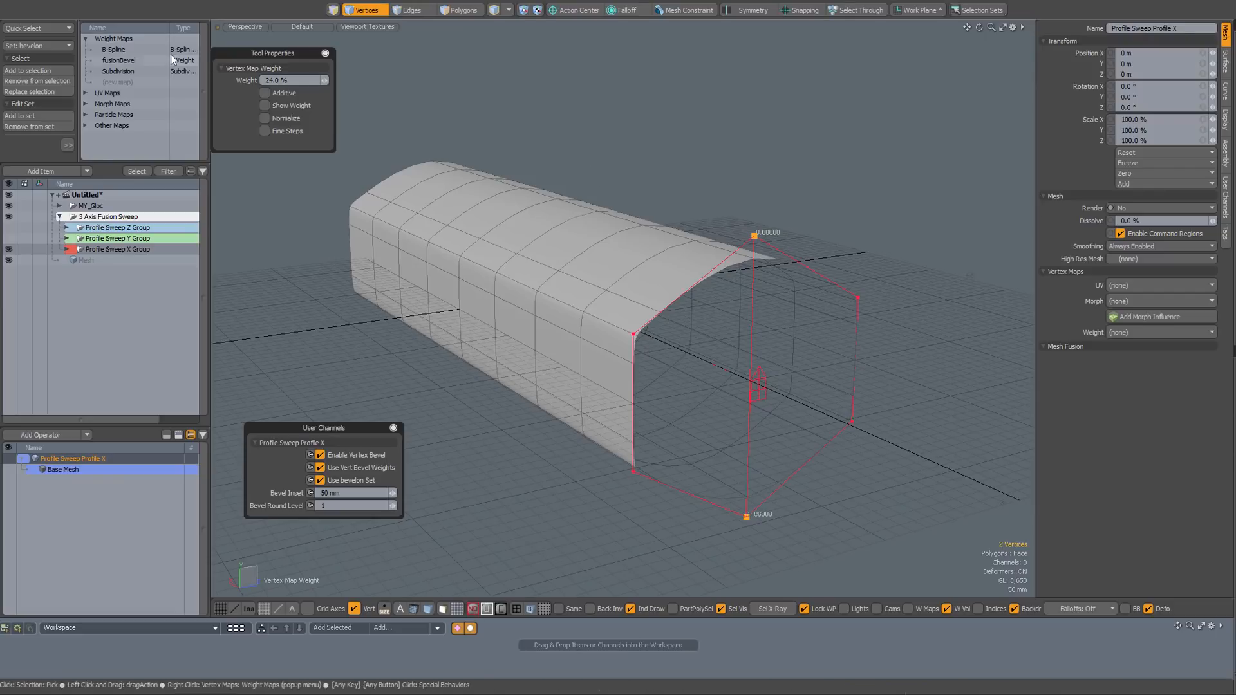
left_click(114, 60)
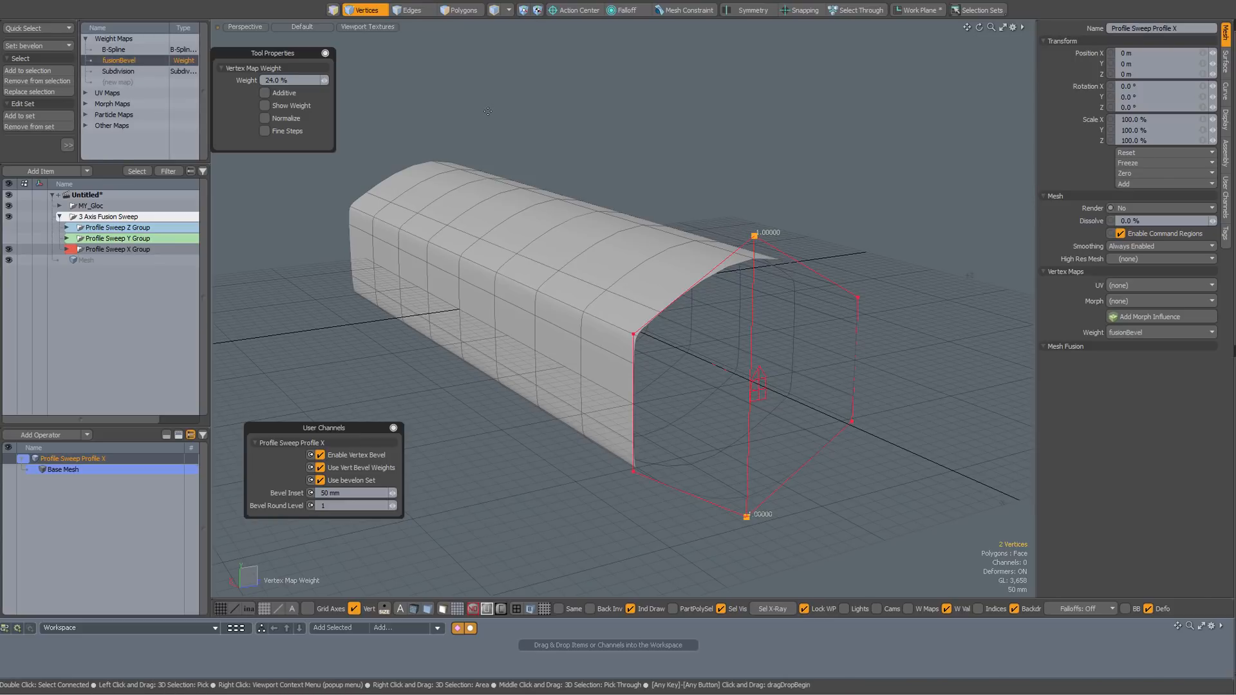
left_click_drag(488, 111, 524, 111)
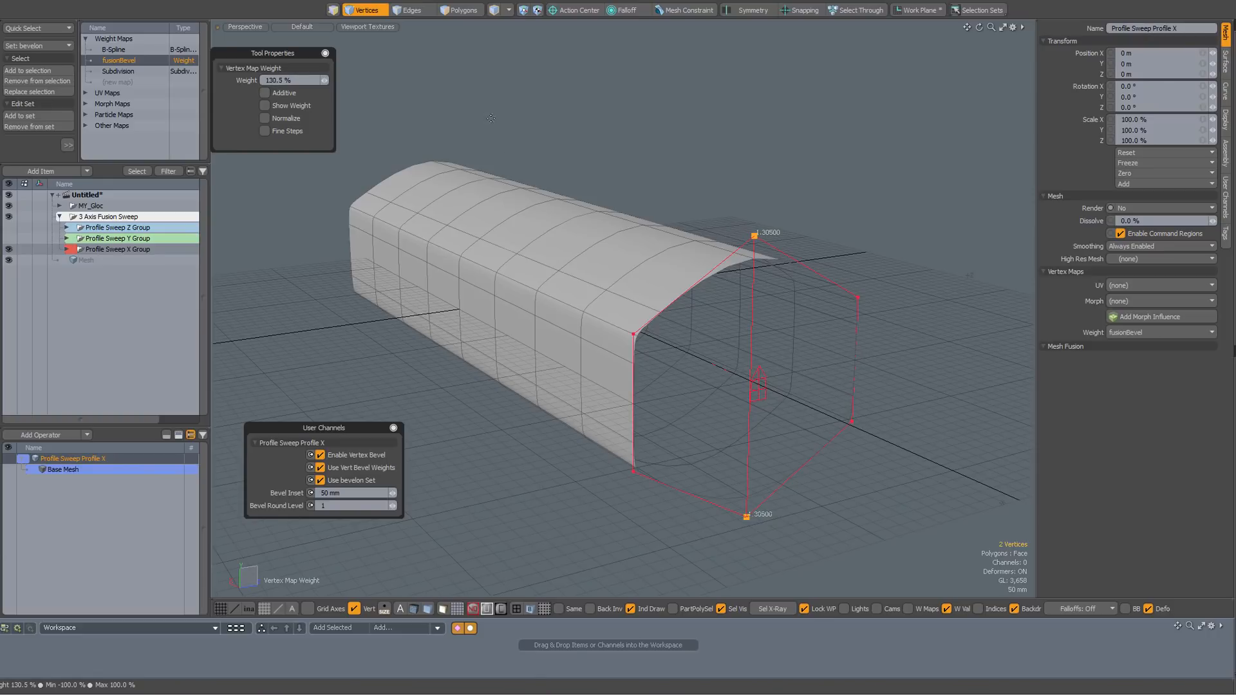
key("space")
left_click_drag(491, 118, 564, 160, "alt")
key("1")
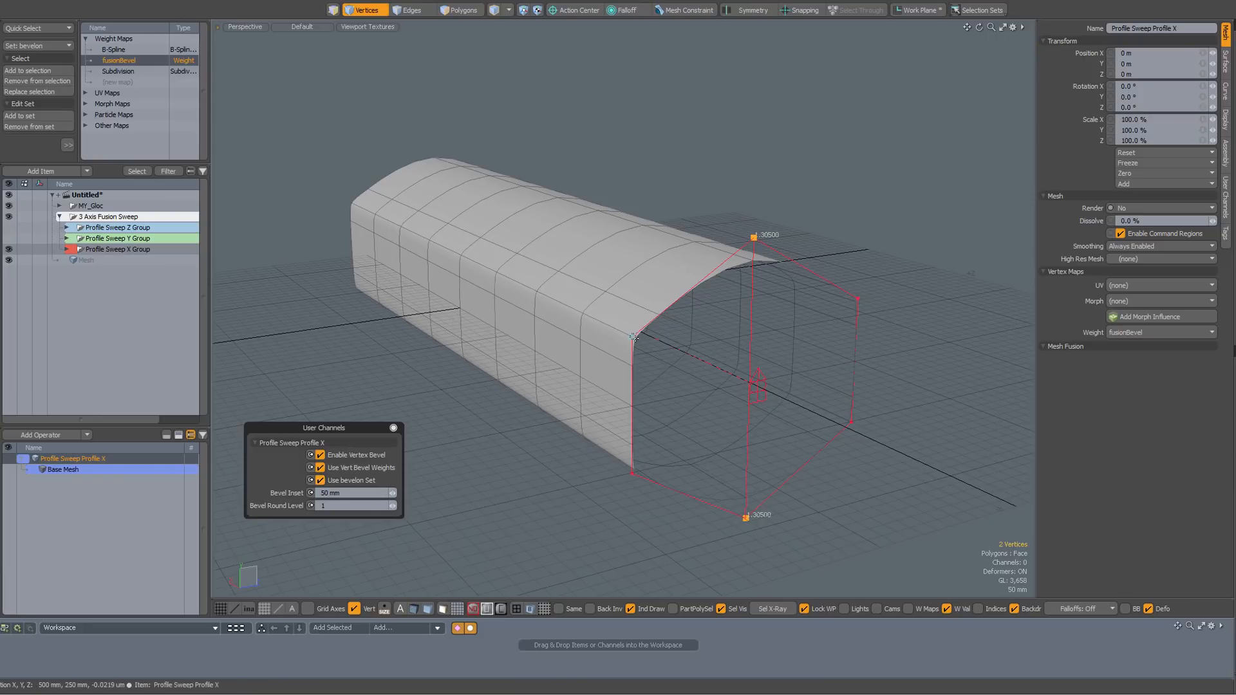
left_click(508, 440)
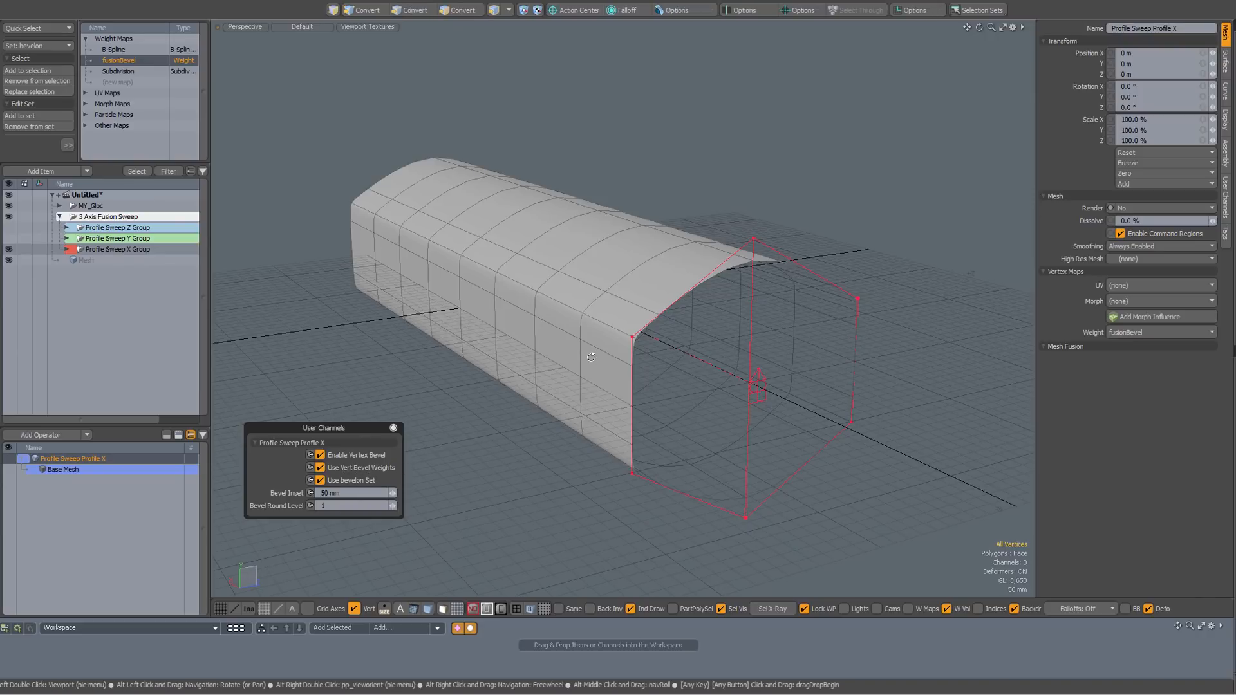
- Turn off Use bevelon Set for the X profile while its middle edge is still present
left_click_drag(577, 343, 591, 367, "alt")
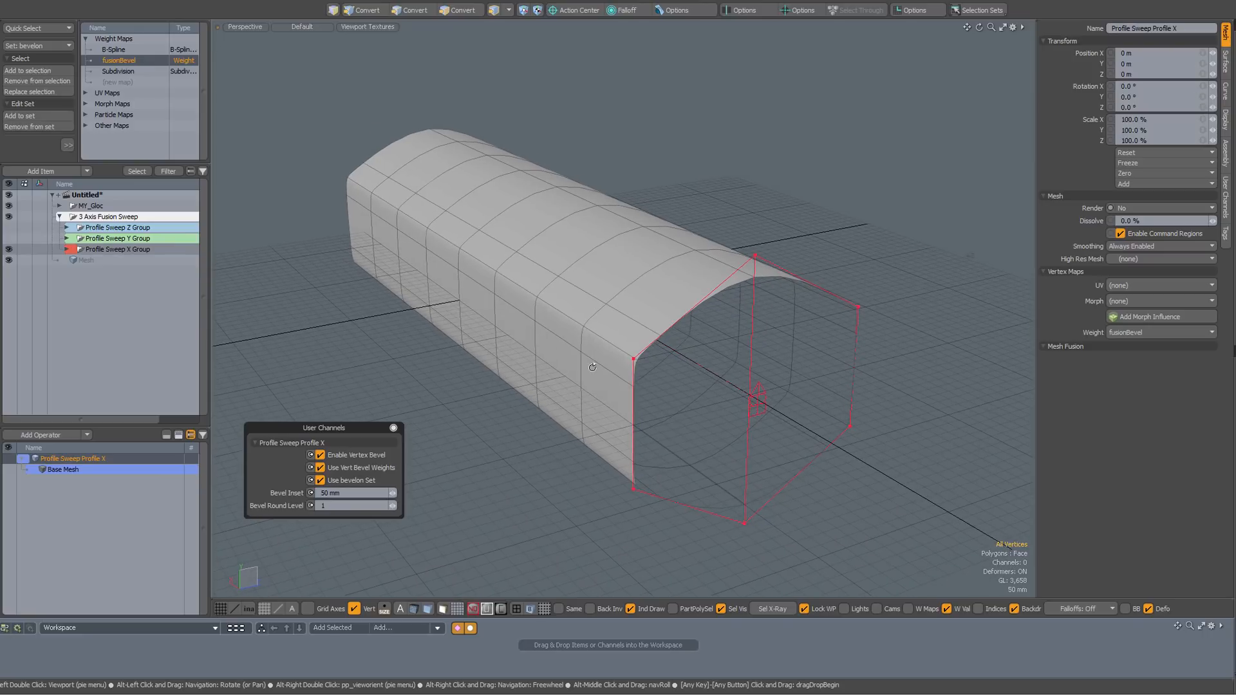
left_click(339, 479)
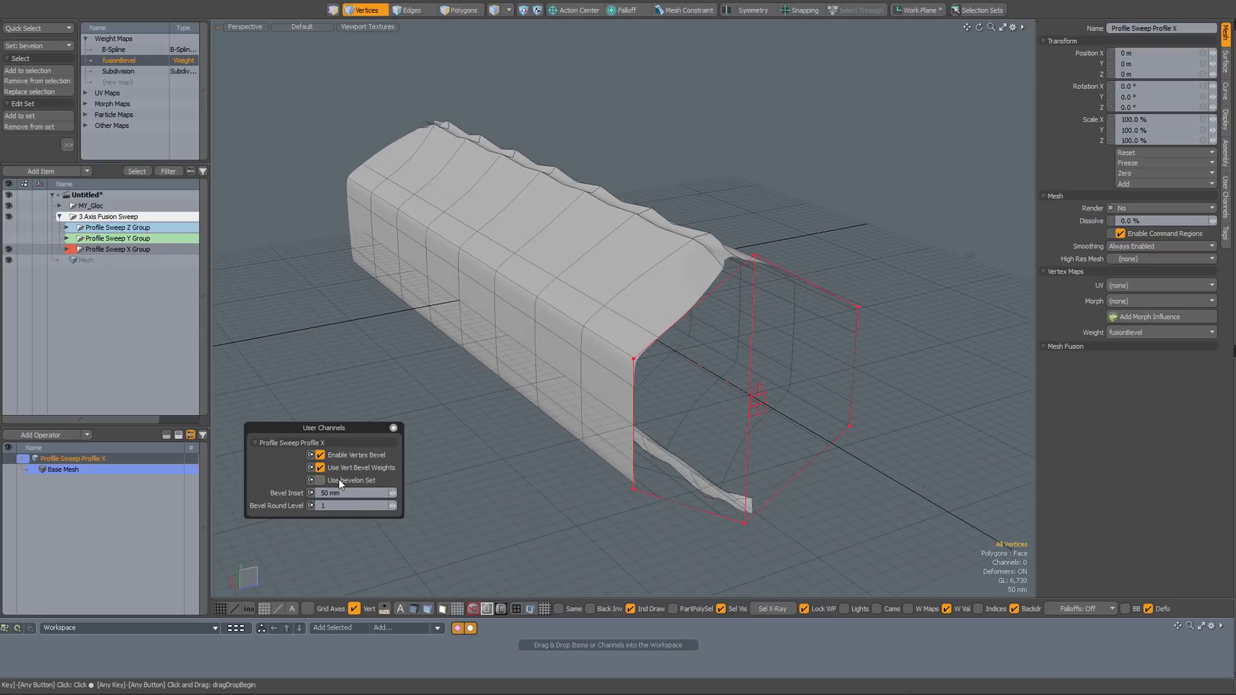
left_click_drag(648, 295, 703, 315, "alt")
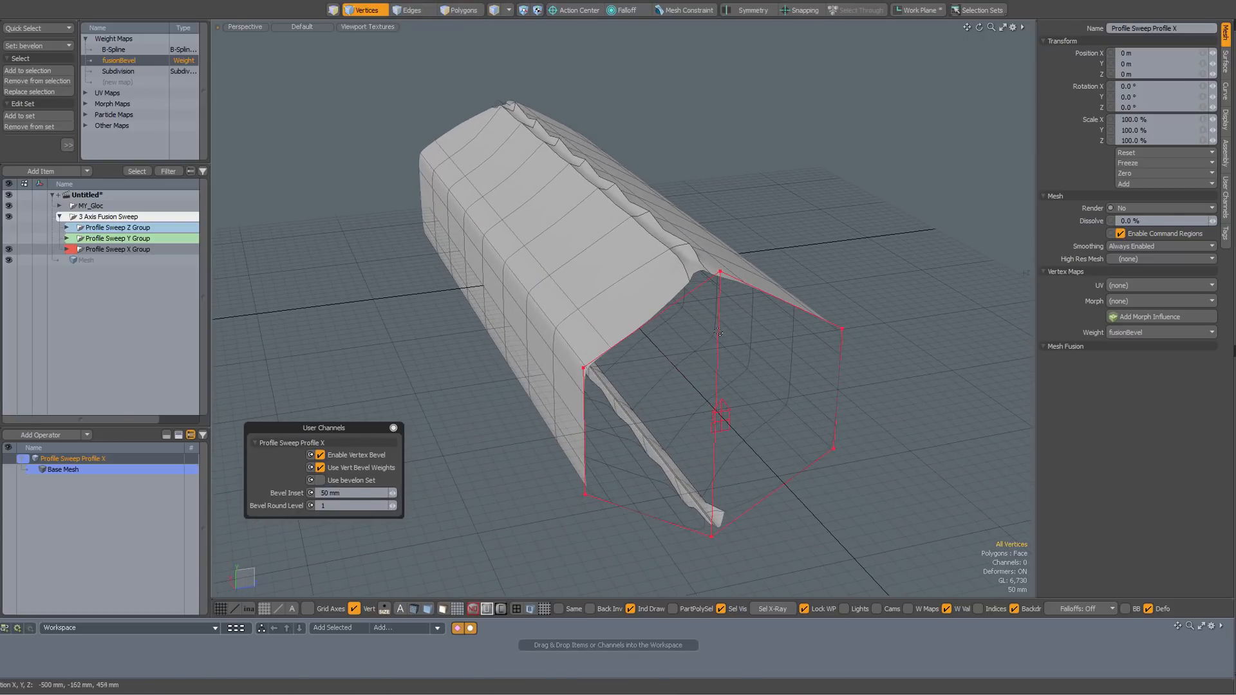
- Remove the X profile's middle edge while keeping its vertices, and enable Use bevelon Set
key("2")
left_click(719, 335)
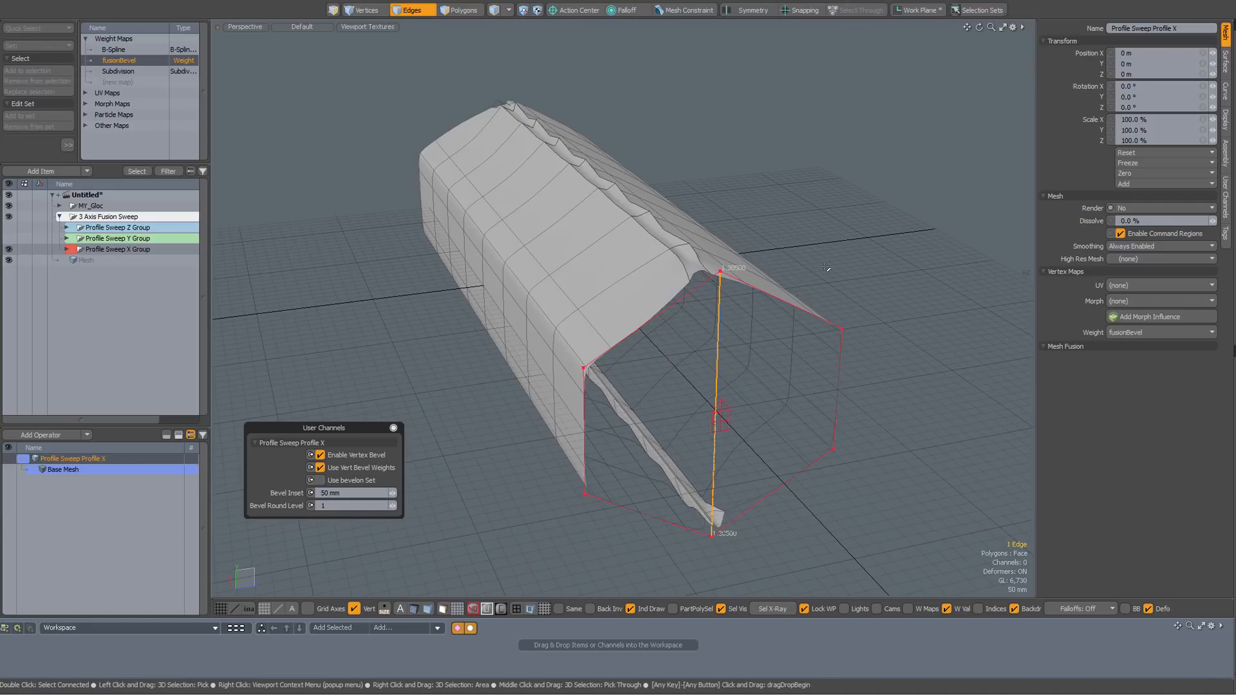
key("BackSpace")
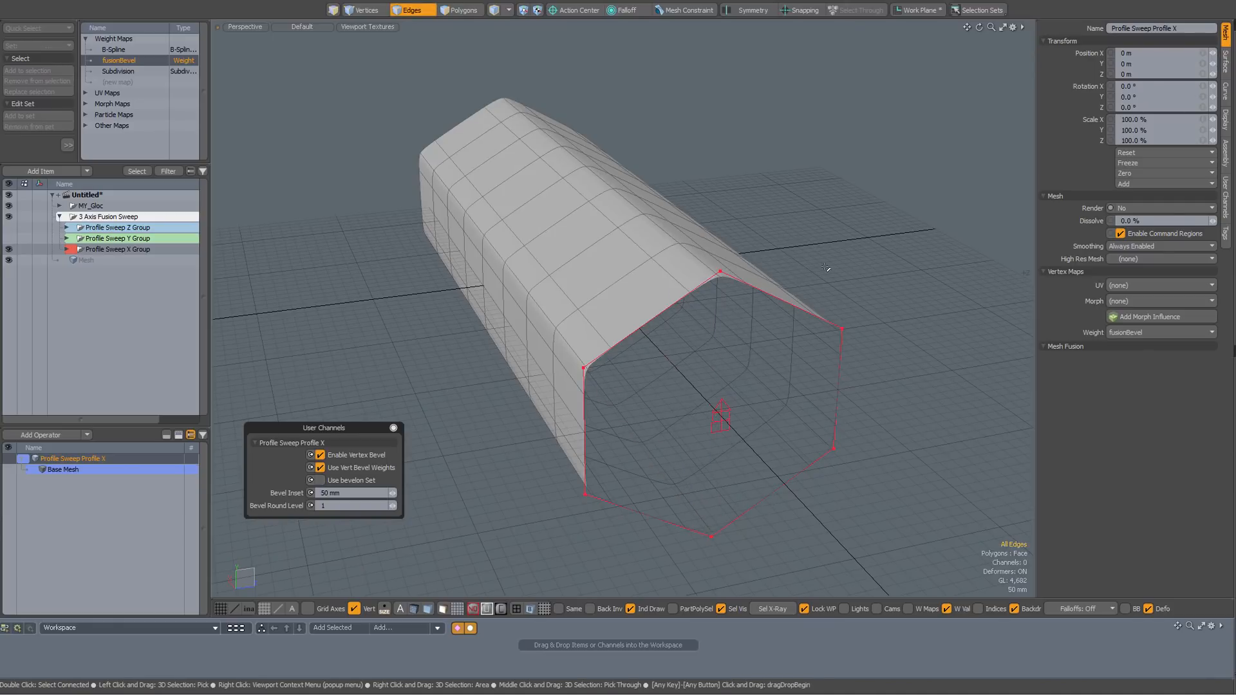
key("3")
left_click(828, 269)
key("1")
left_click_drag(741, 294, 759, 305, "alt")
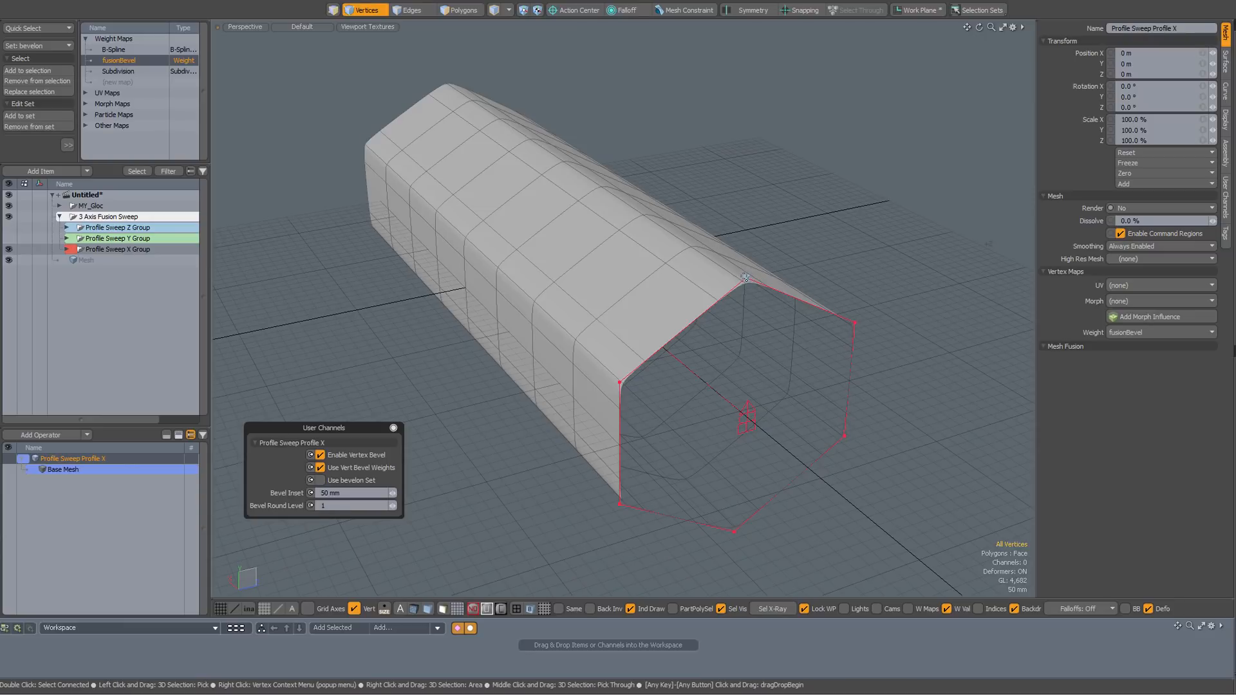
left_click(360, 478)
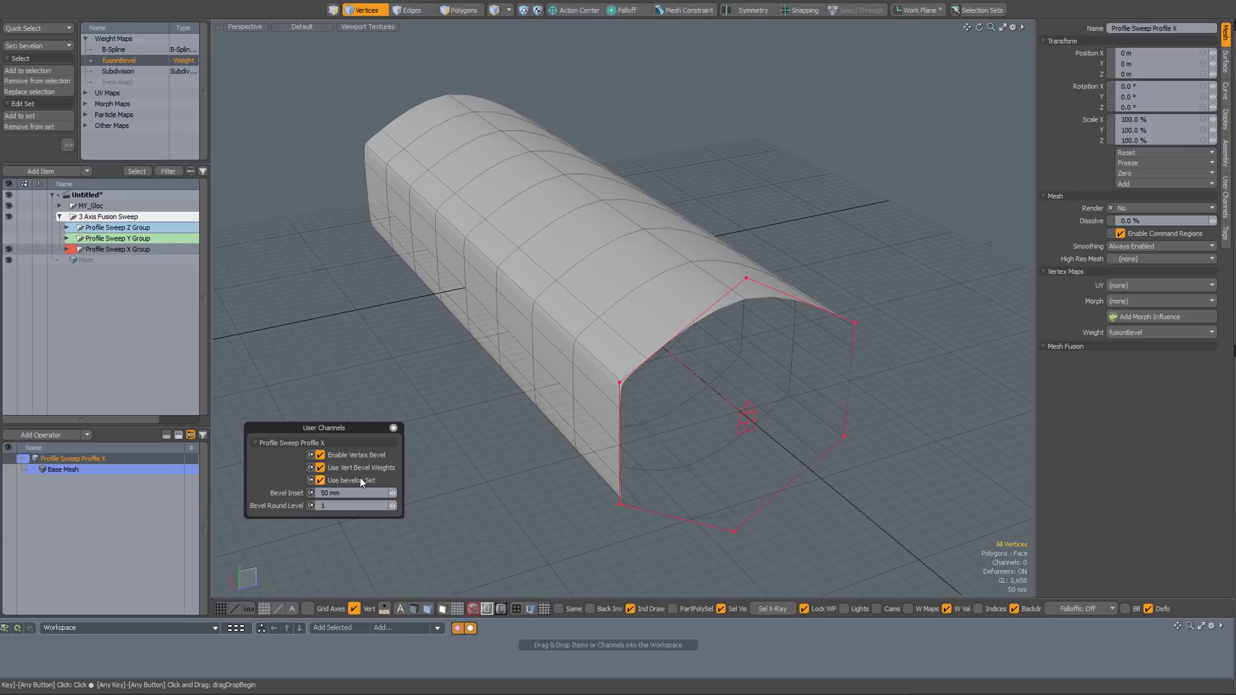
- Add the X profile's top middle vertex to the bevelon set
left_click(746, 278)
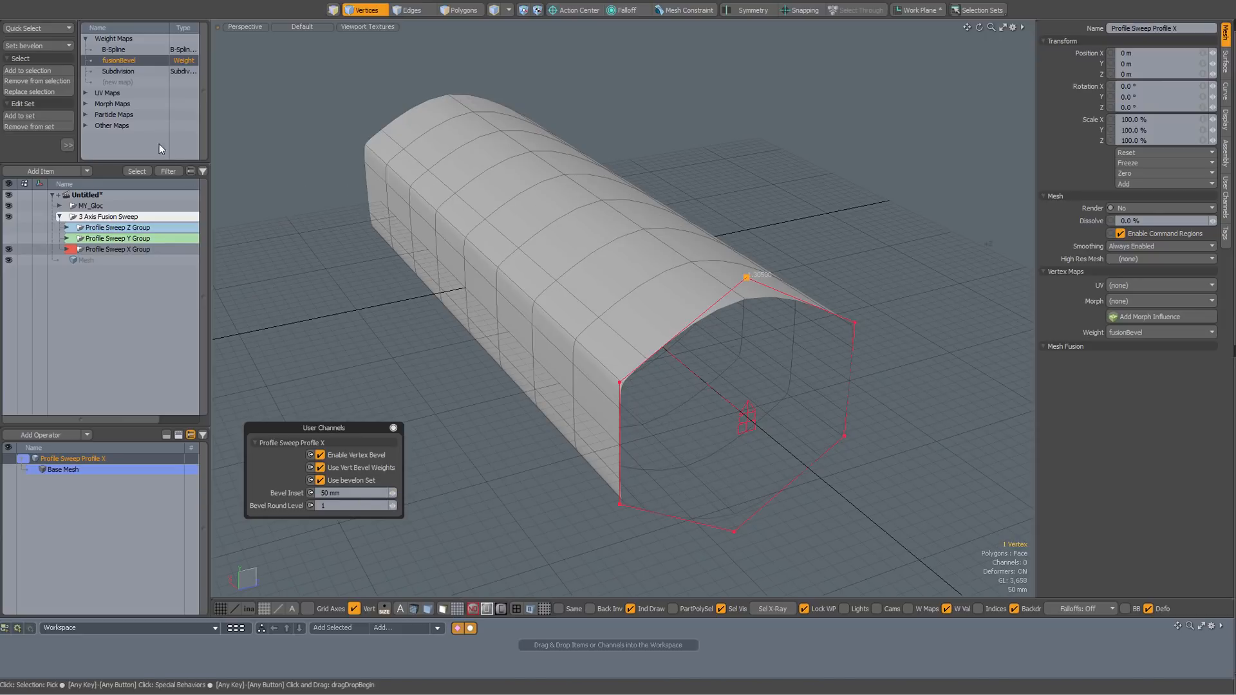
left_click(36, 116)
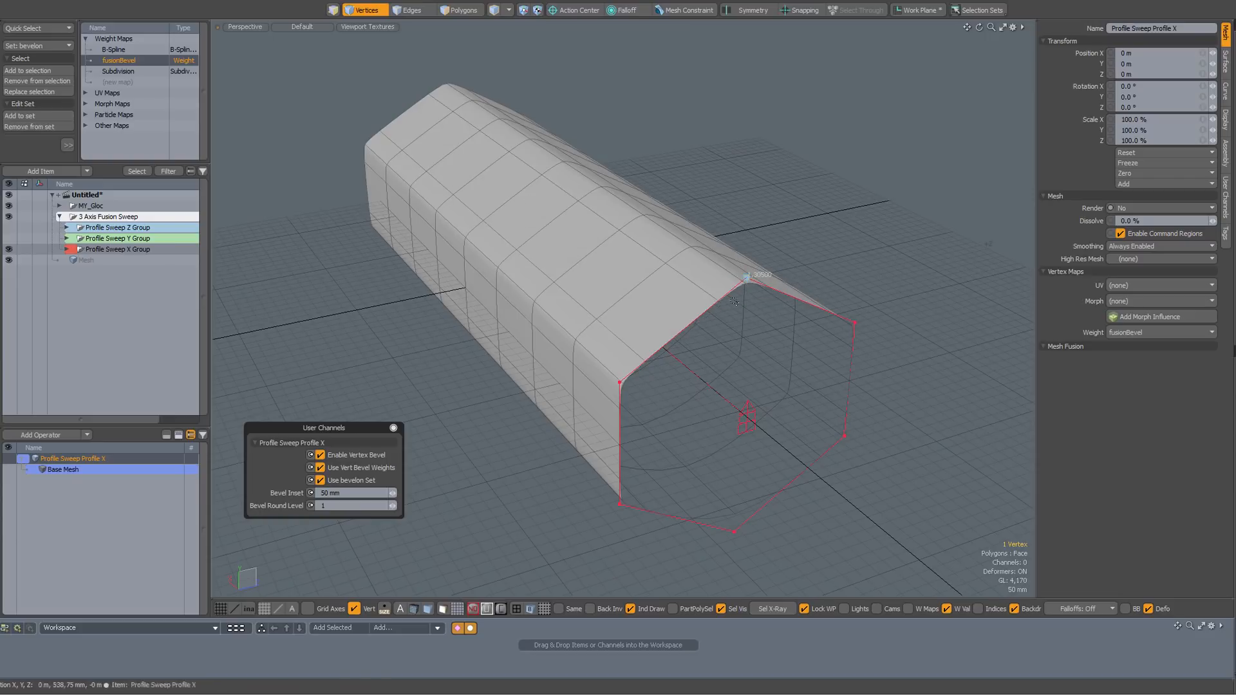
left_click_drag(486, 195, 736, 385, "alt")
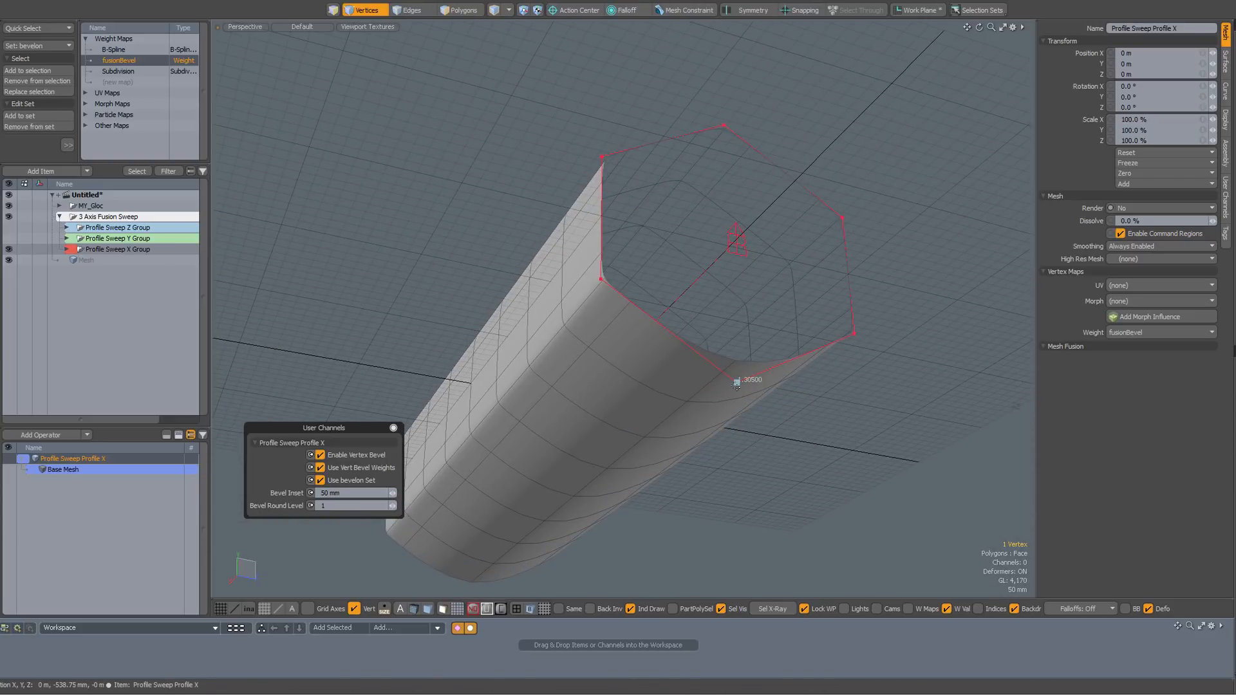
left_click_drag(737, 385, 746, 475, "alt")
left_click(816, 248)
left_click_drag(770, 308, 767, 283, "alt+shift")
- Duplicate the X profile polygon in place, flip it, and scale the copy to 50% in Y and Z
key("space")
key("space")
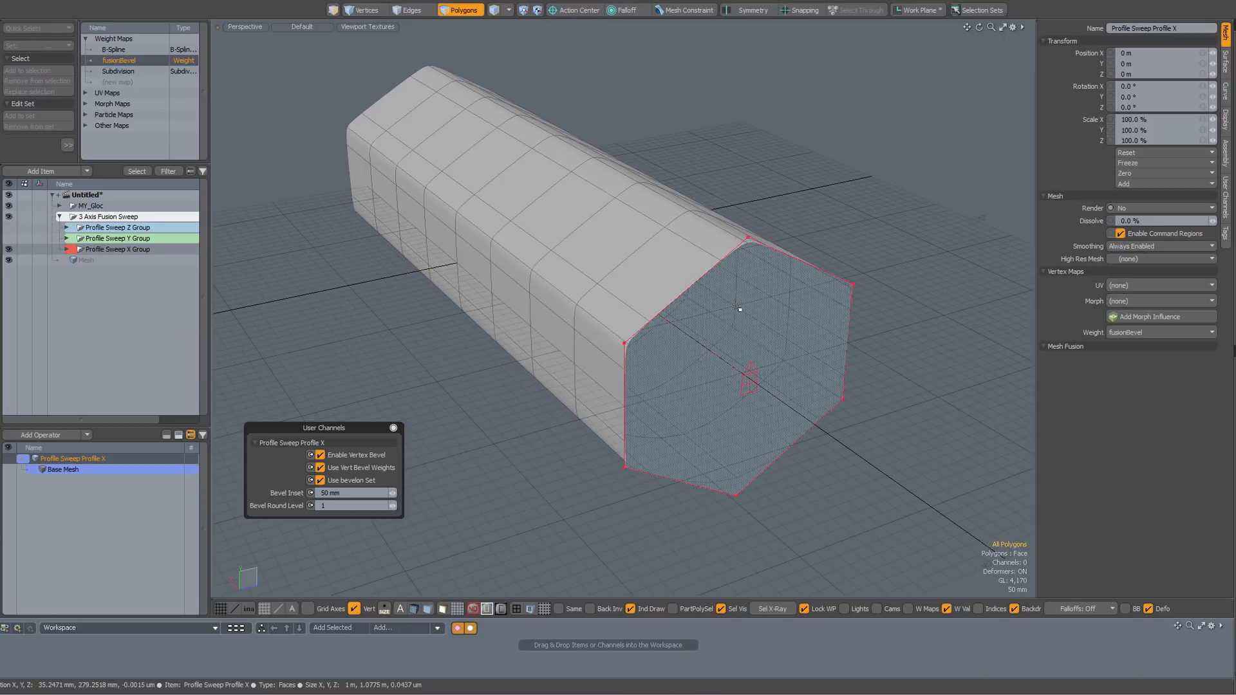
left_click(739, 308)
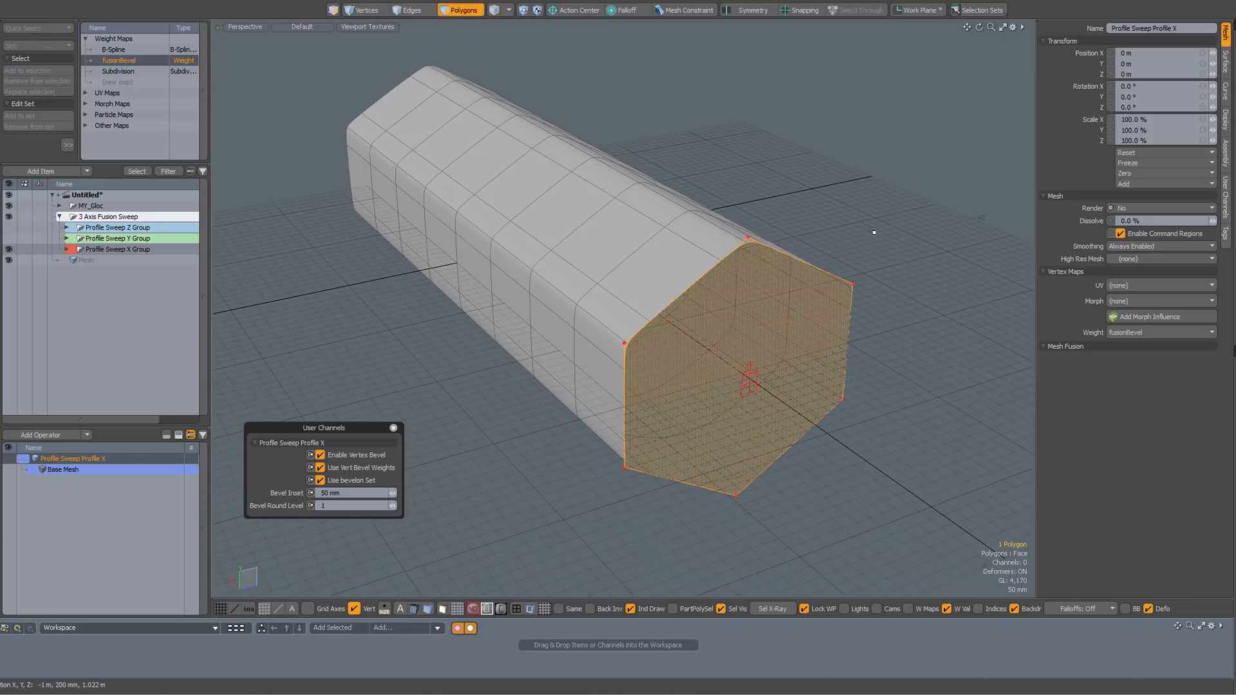
key("f")
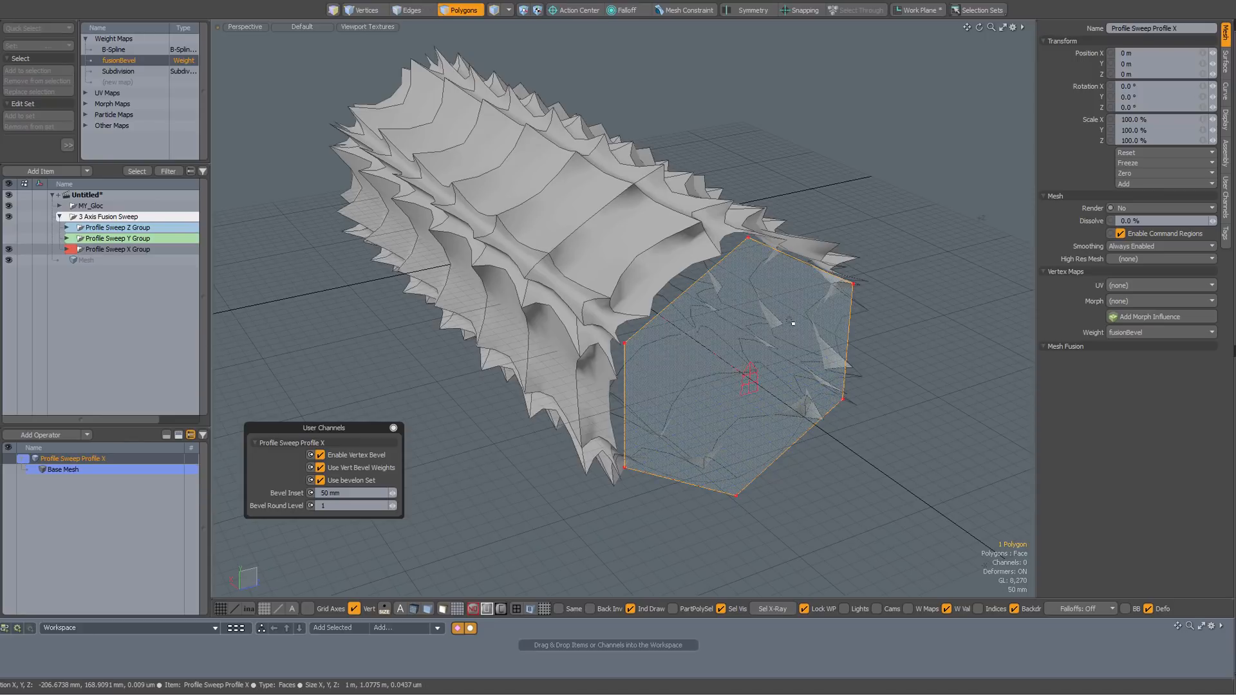
key("r")
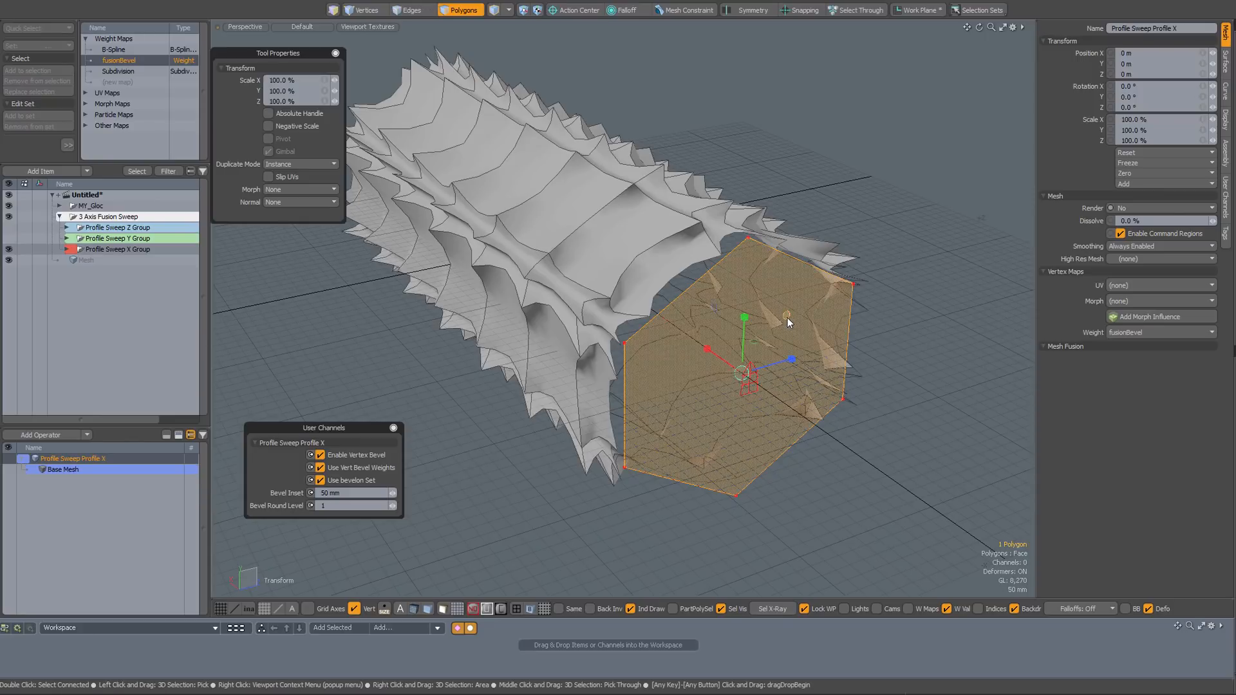
left_click_drag(788, 322, 747, 334)
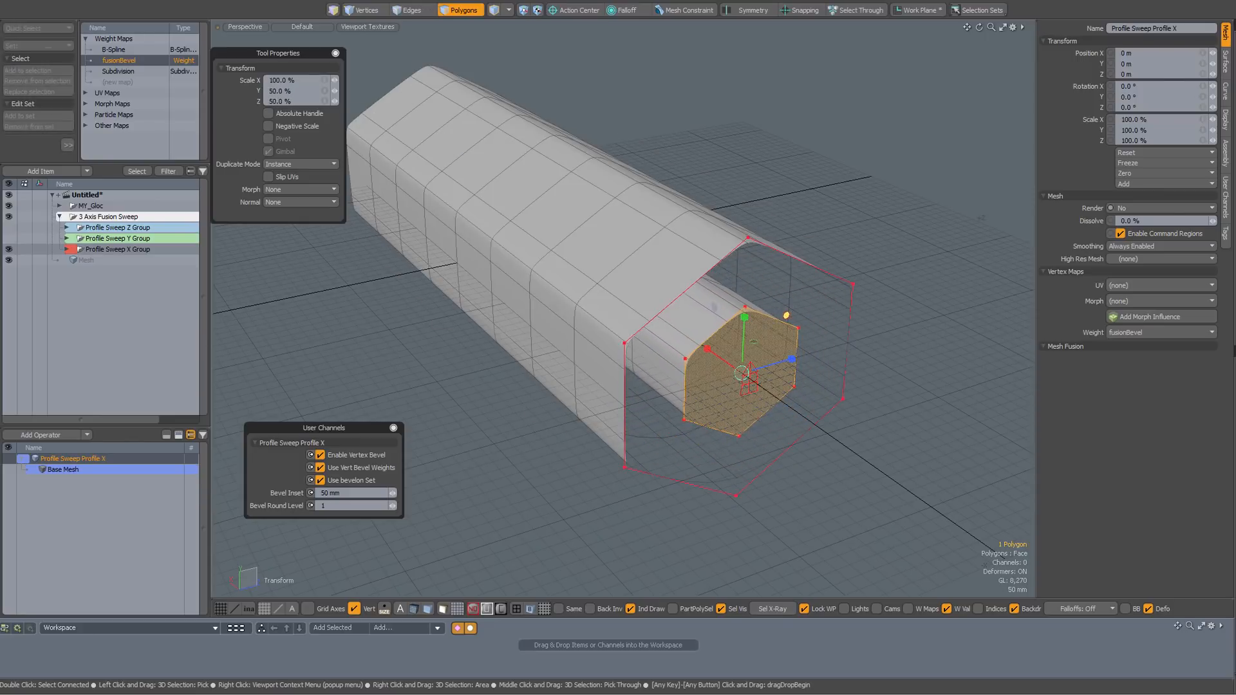
key("space")
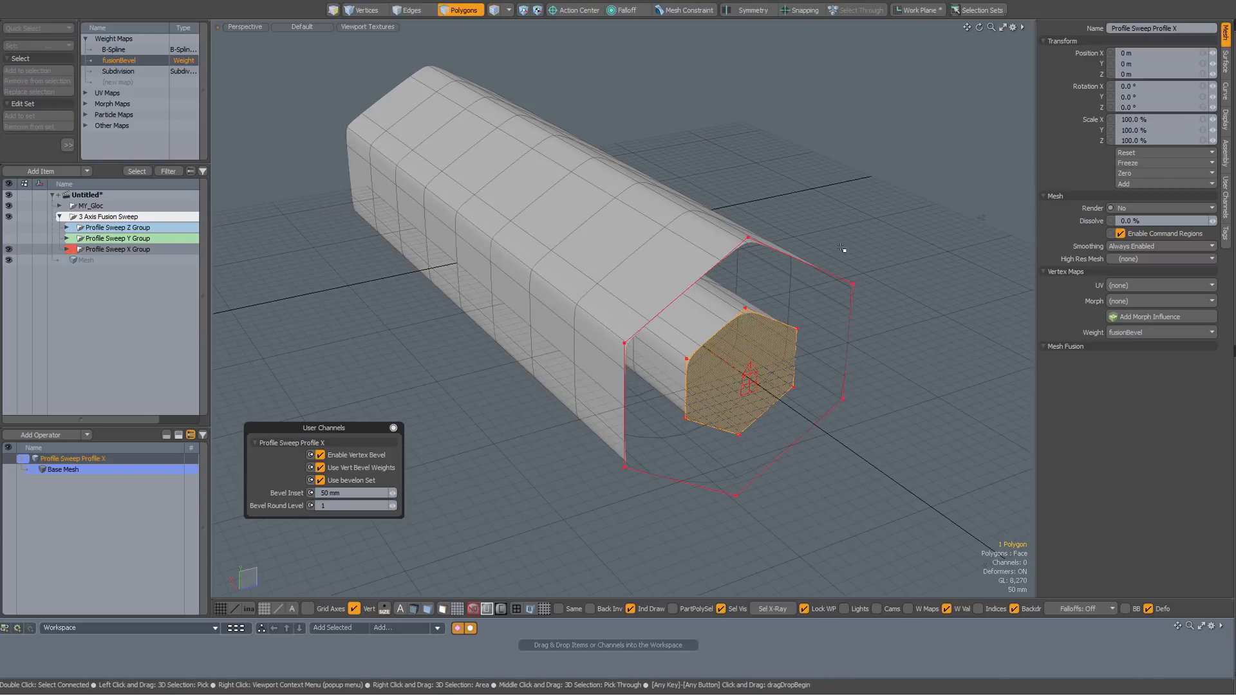
left_click(844, 260)
- Make the Profile Sweep Z Group visible alongside the X sweep
left_click_drag(846, 266, 781, 350, "alt")
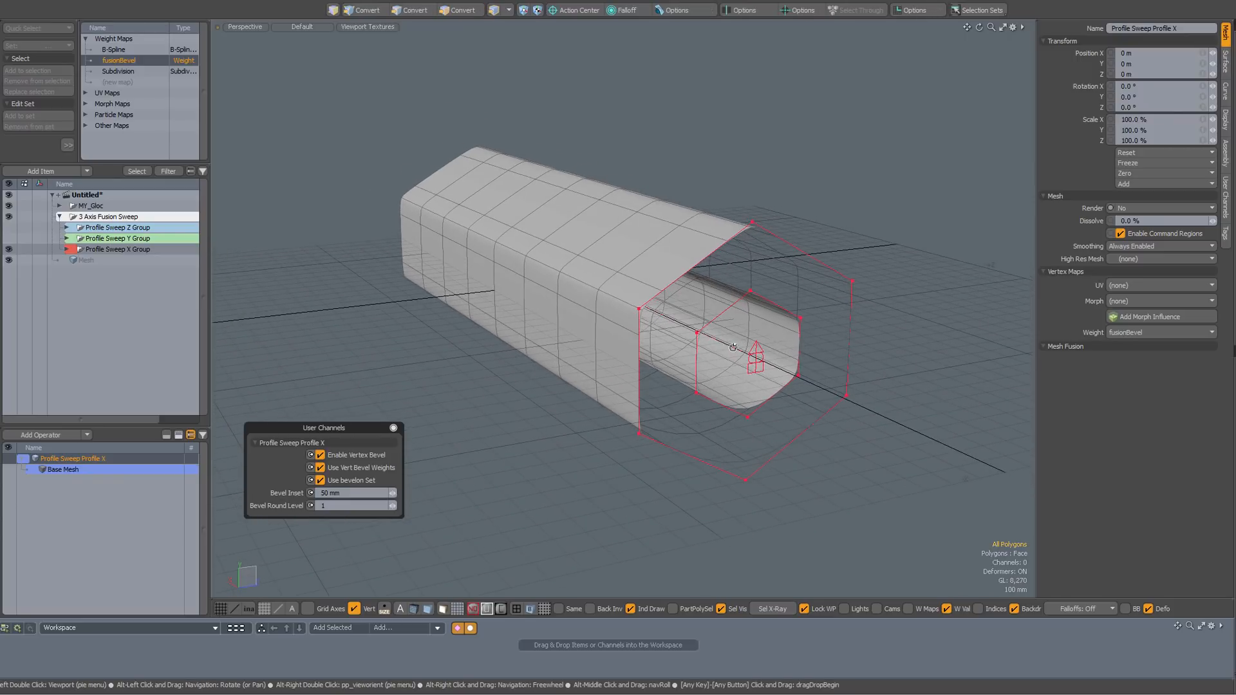
left_click_drag(732, 347, 833, 315, "alt")
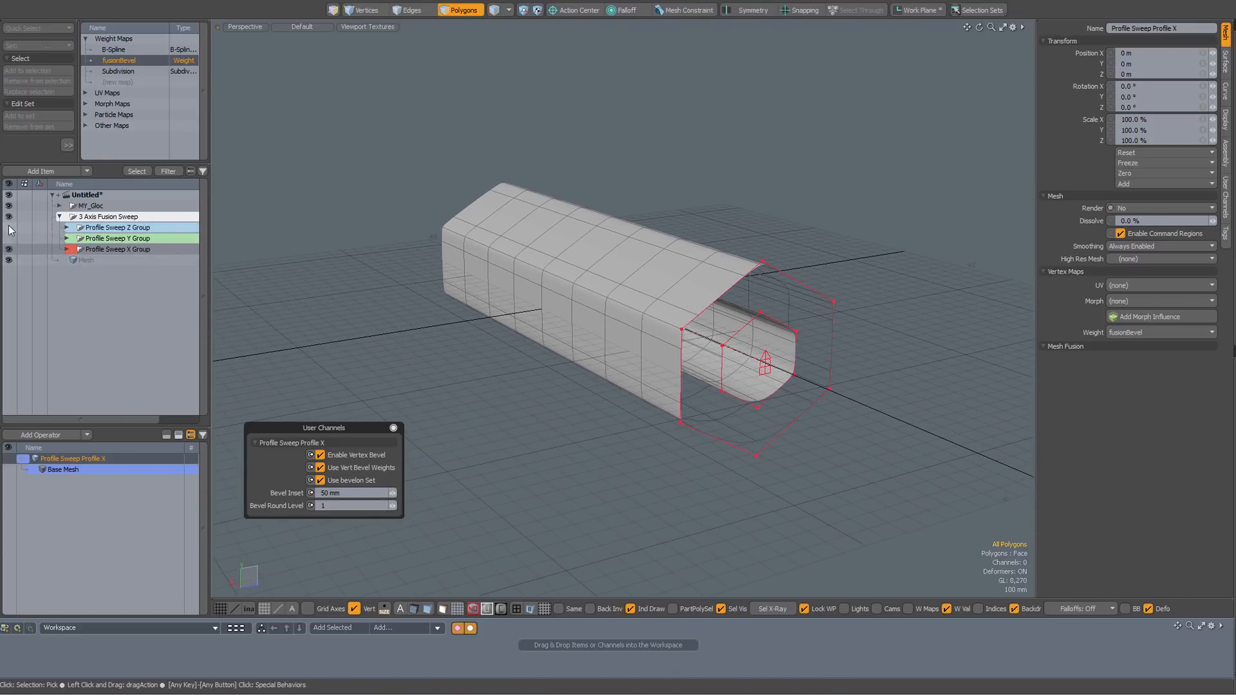
left_click_drag(8, 227, 8, 238)
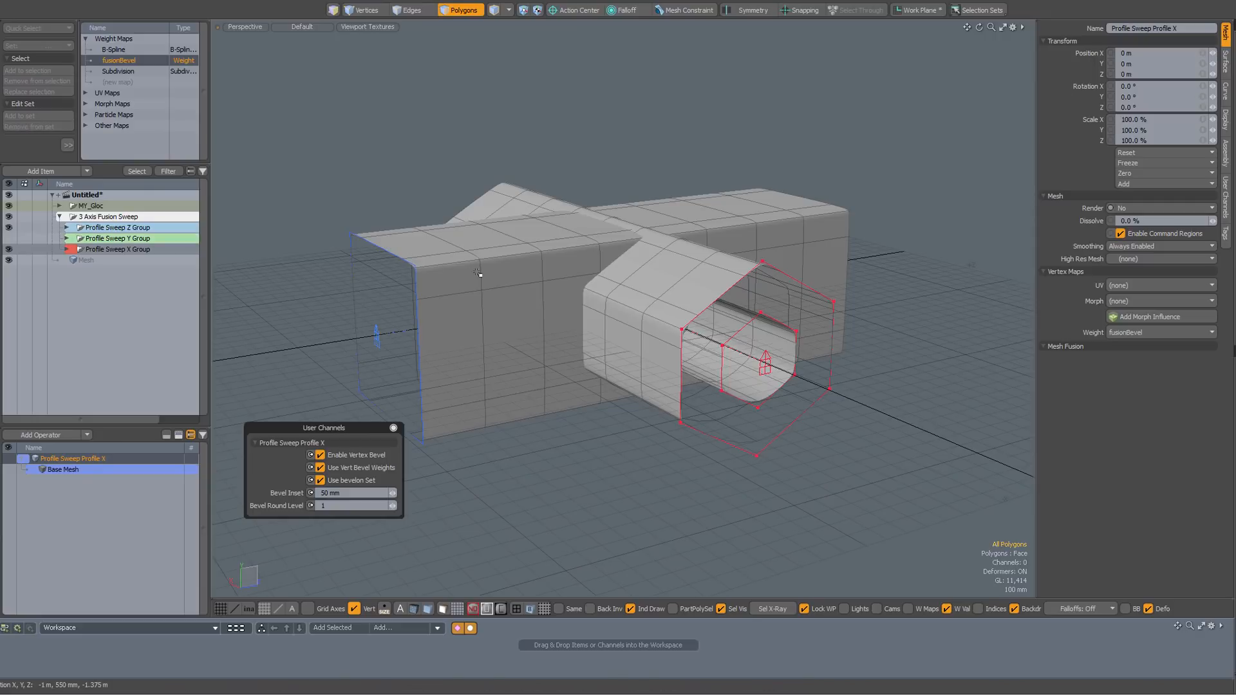
left_click_drag(492, 276, 669, 306, "alt")
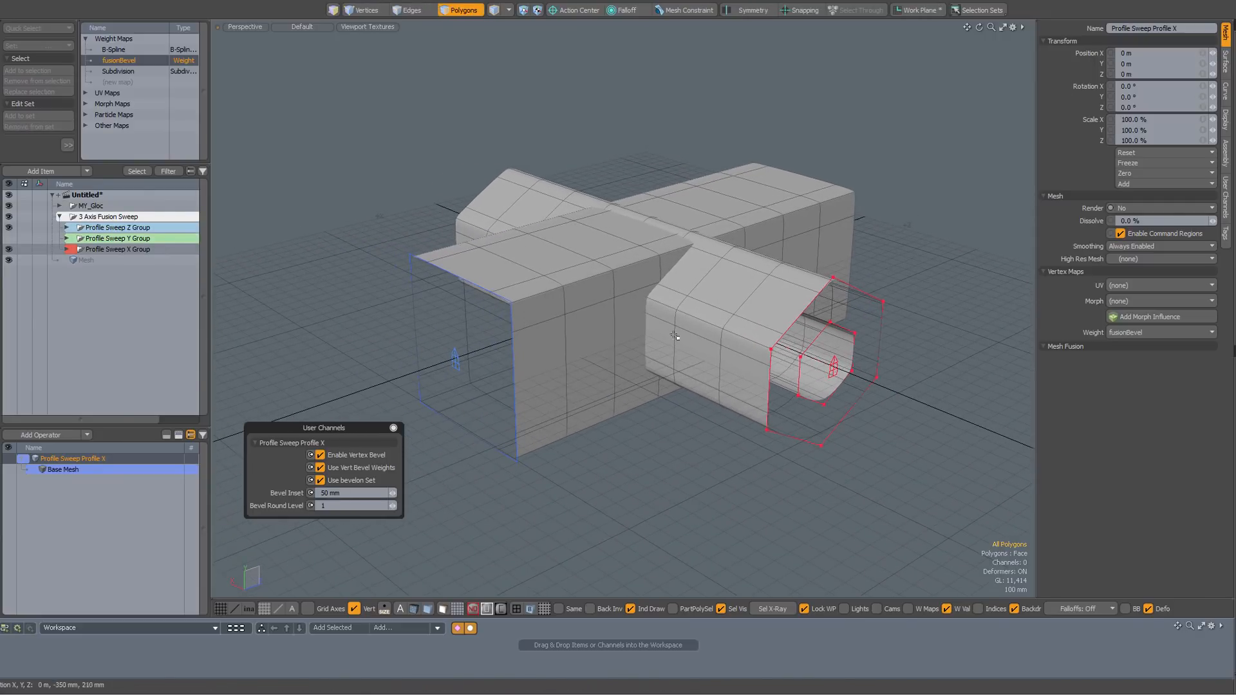
- Scale both polygons of the X profile together to 132.5% in Y and Z
key("5")
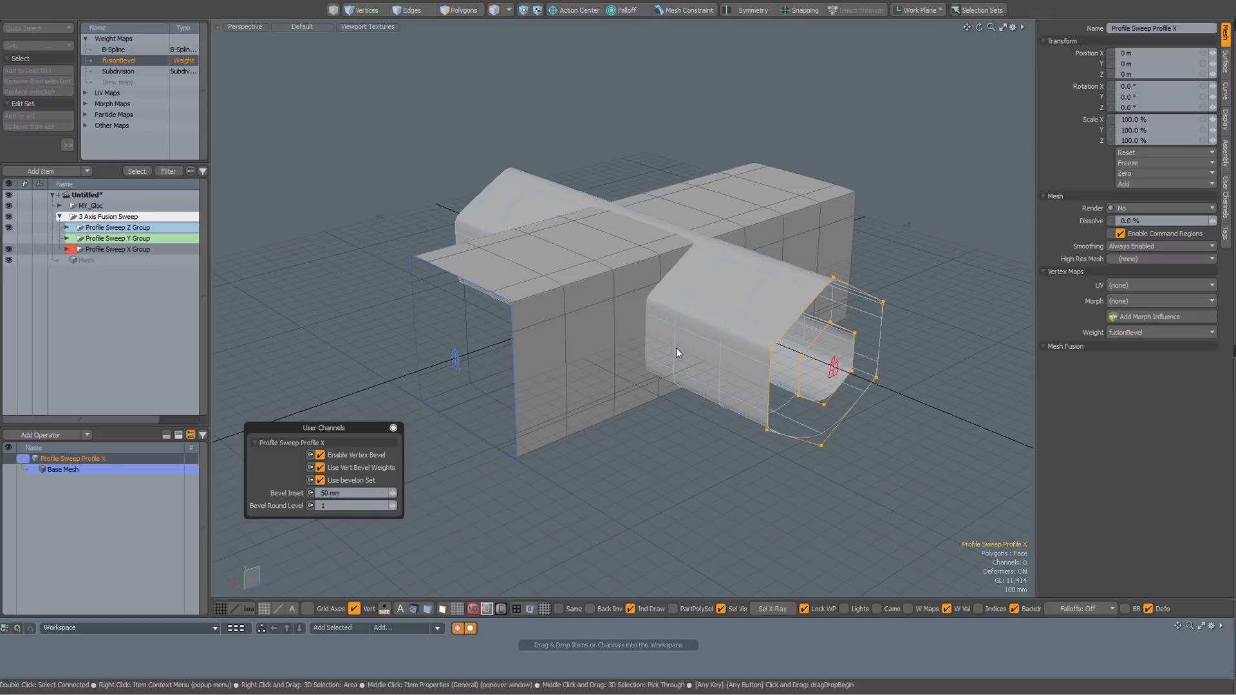
left_click_drag(676, 348, 685, 350, "alt")
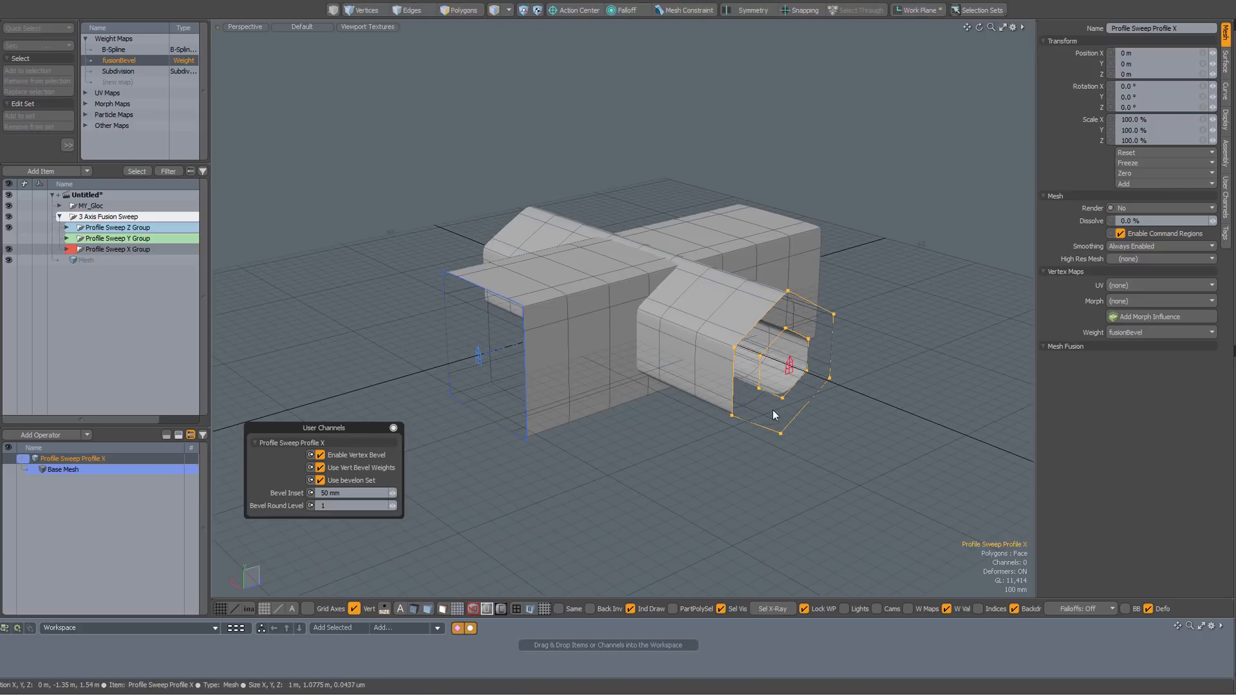
key("3")
key("y")
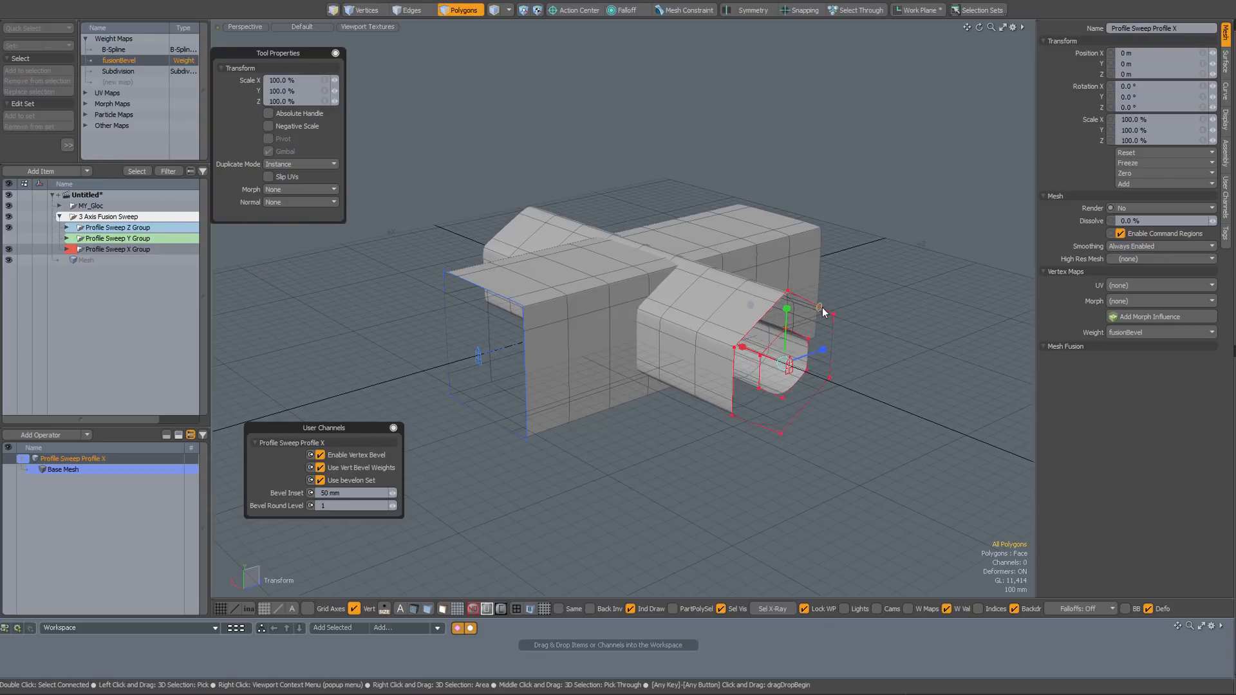
left_click_drag(823, 312, 821, 312)
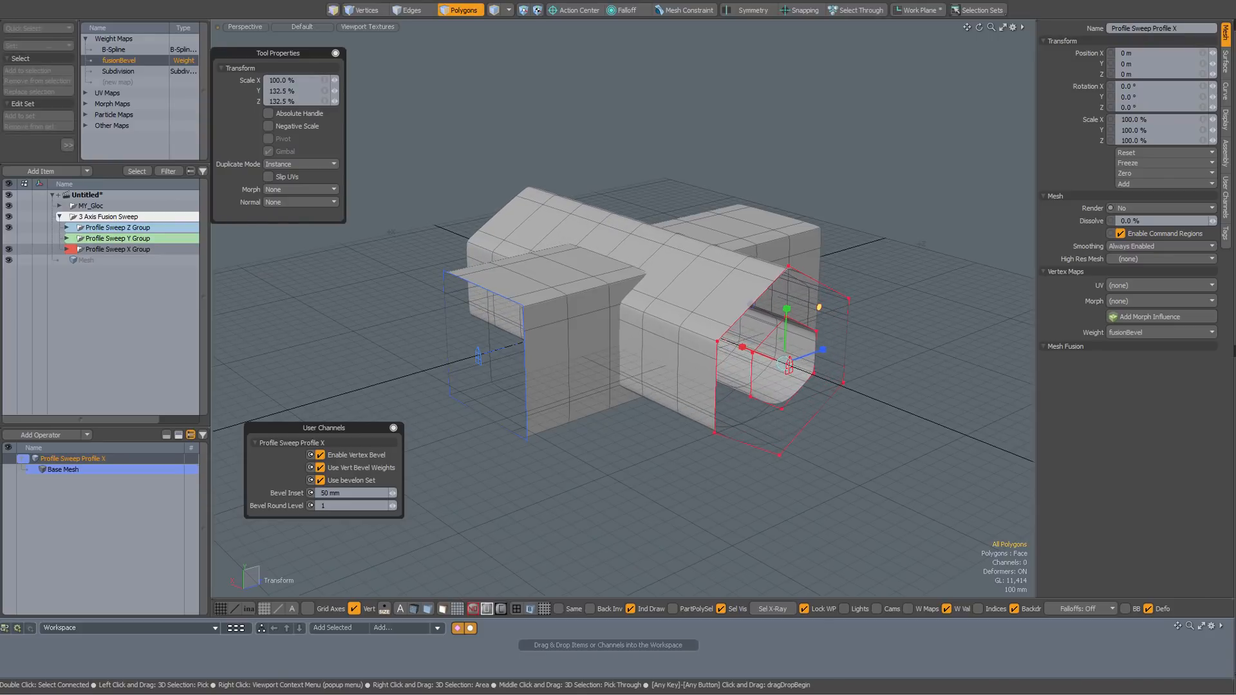
key("space")
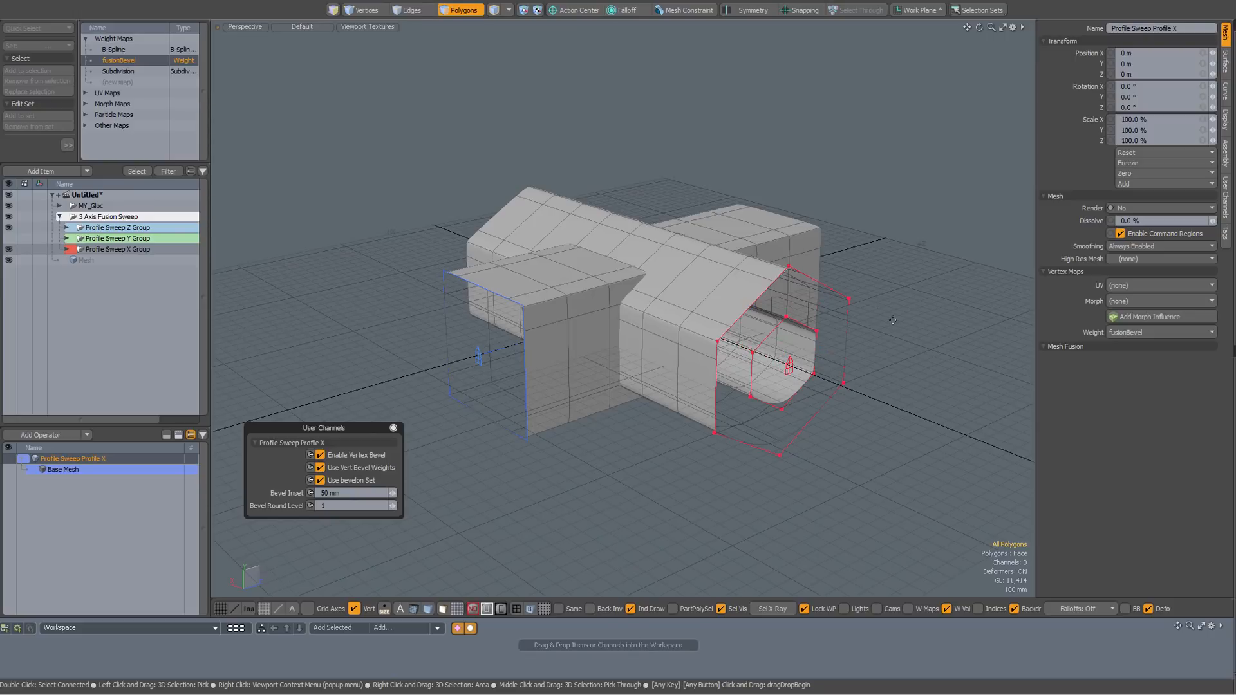
- Create a new fusion named FUSE from Profile Sweep Mesh X, keeping the default strip settings
key("5")
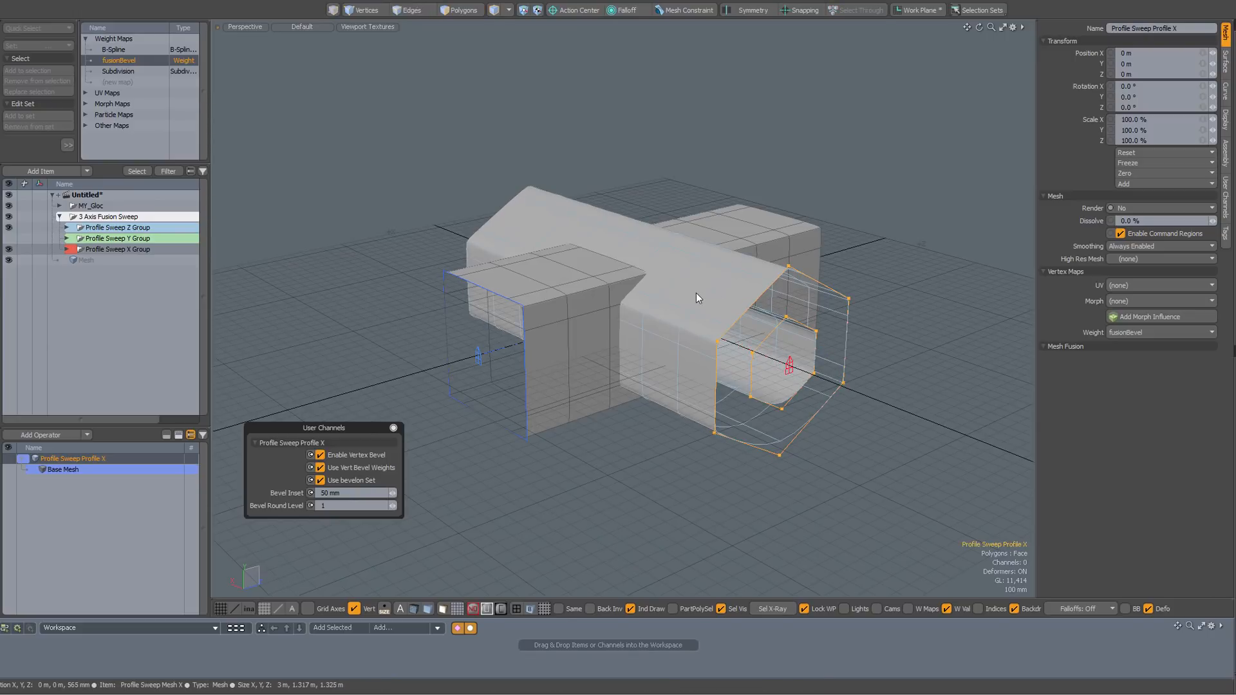
left_click(697, 293)
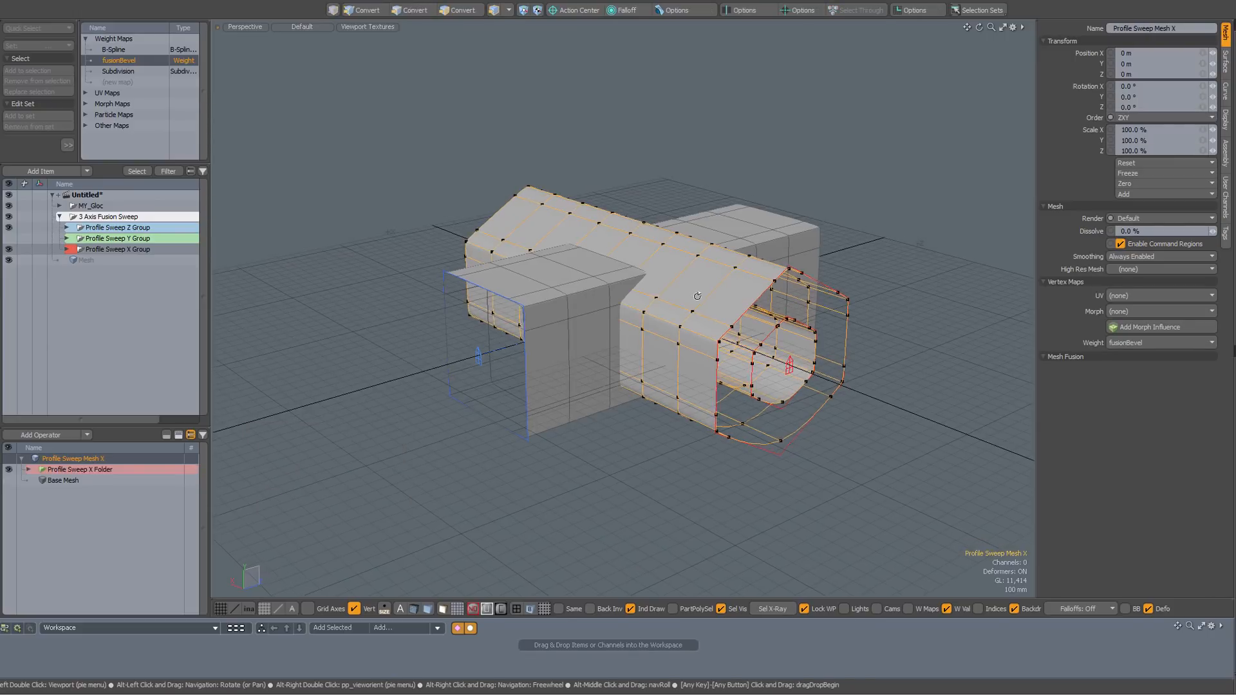
left_click_drag(697, 295, 701, 301, "alt")
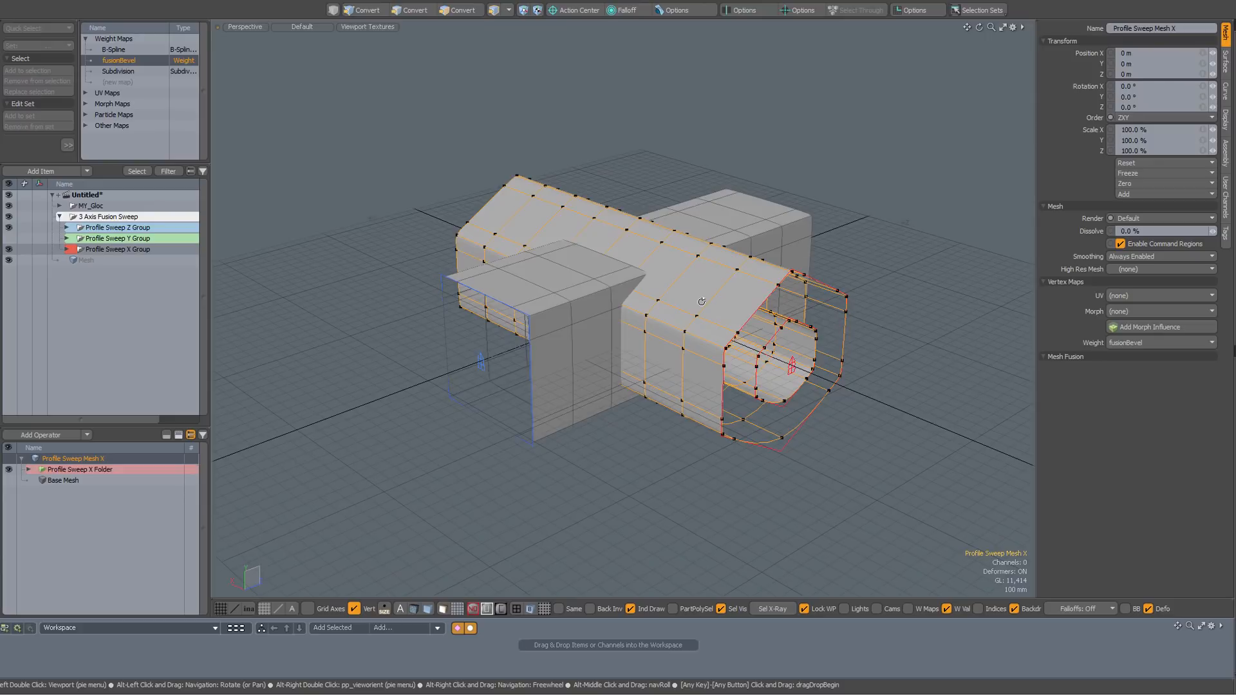
left_click(66, 250)
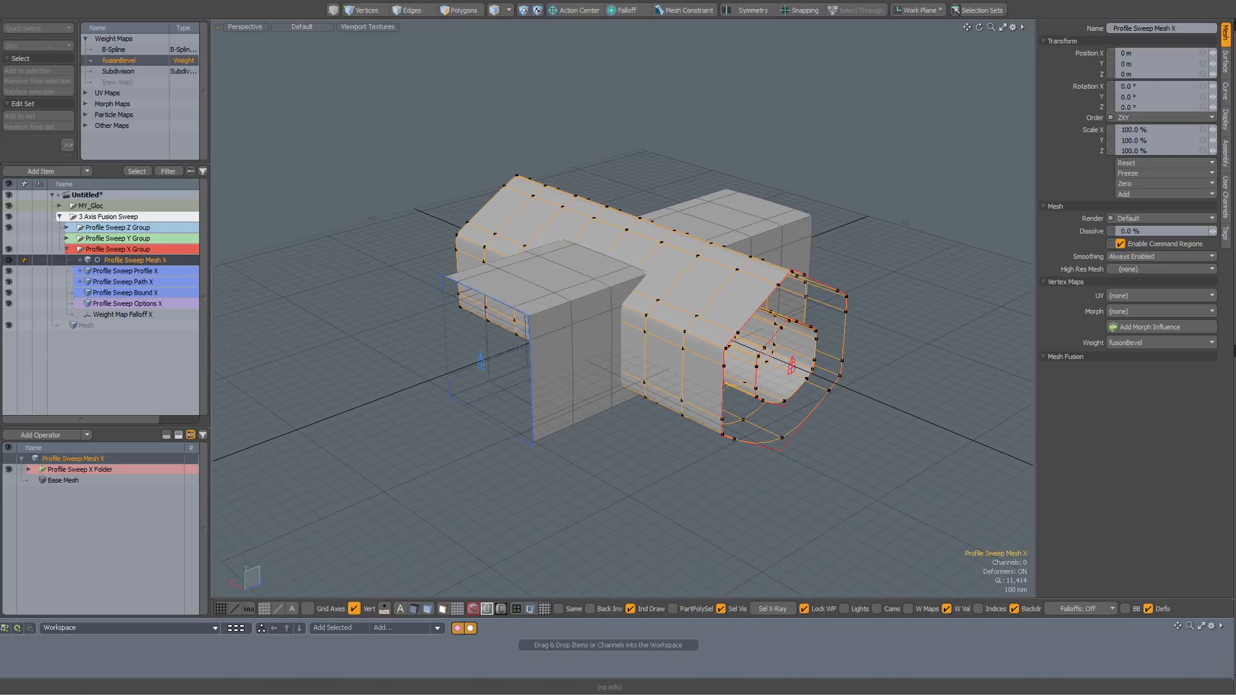
key("ctrl+f")
left_click_drag(307, 569, 362, 528)
left_click(232, 550)
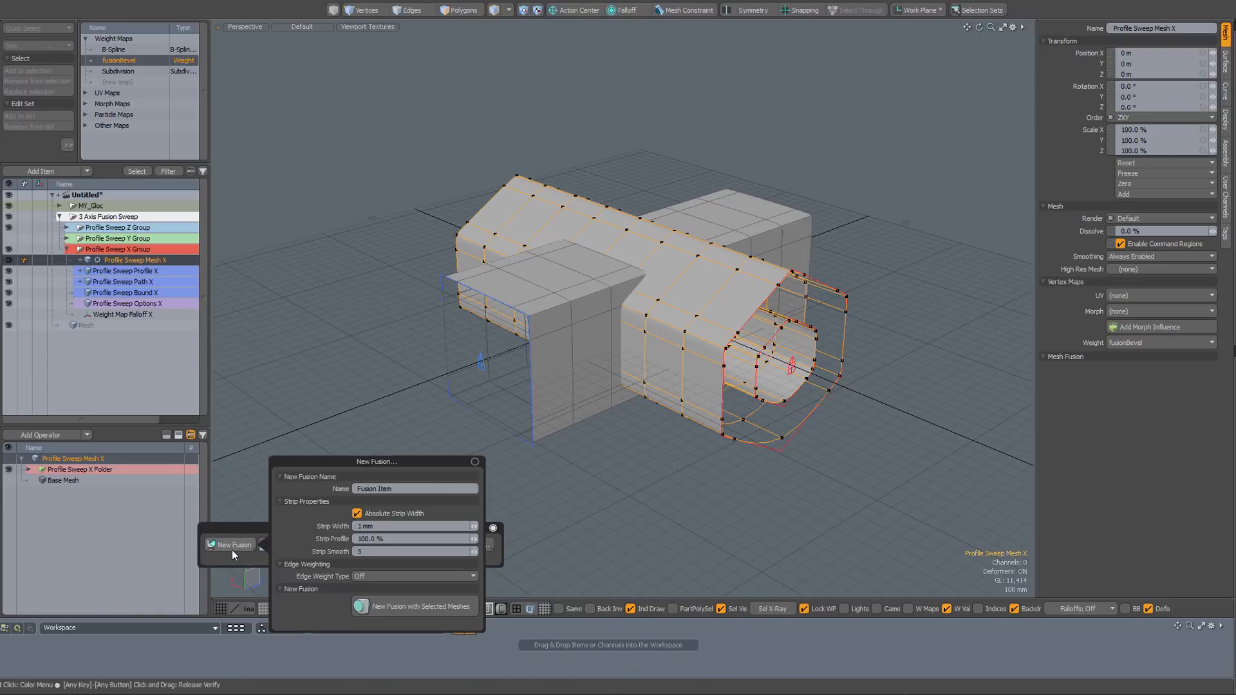
left_click(393, 488)
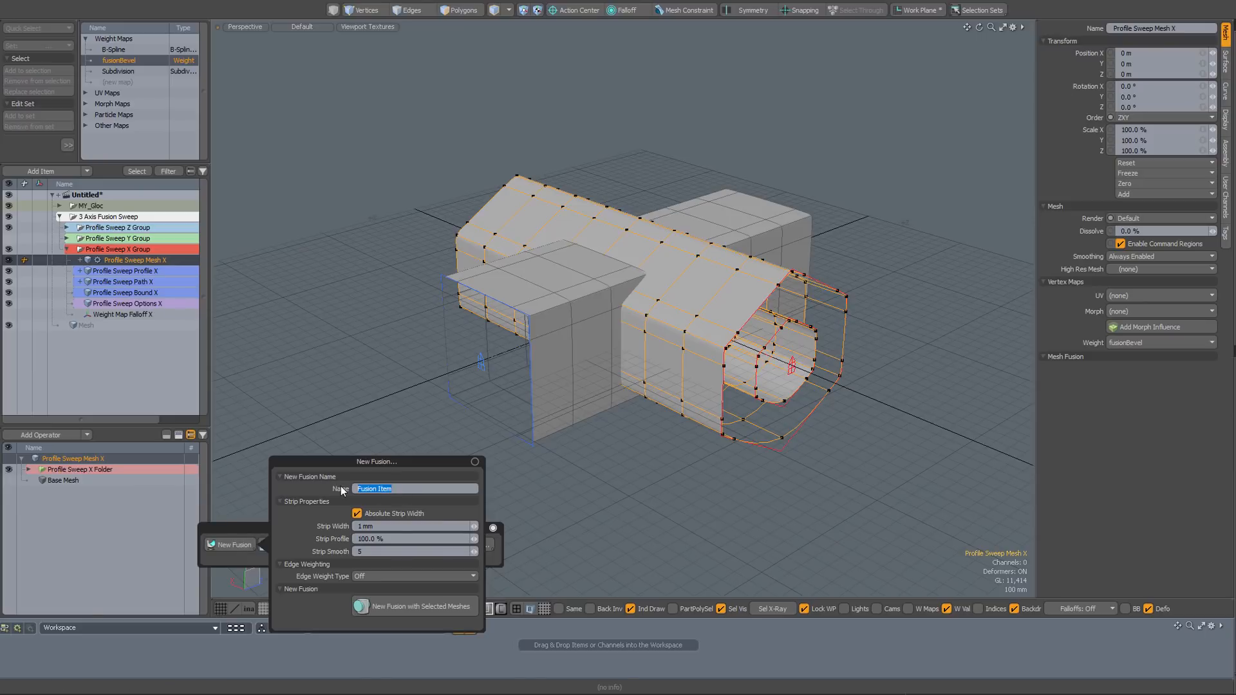
type("FUSE")
left_click(379, 609)
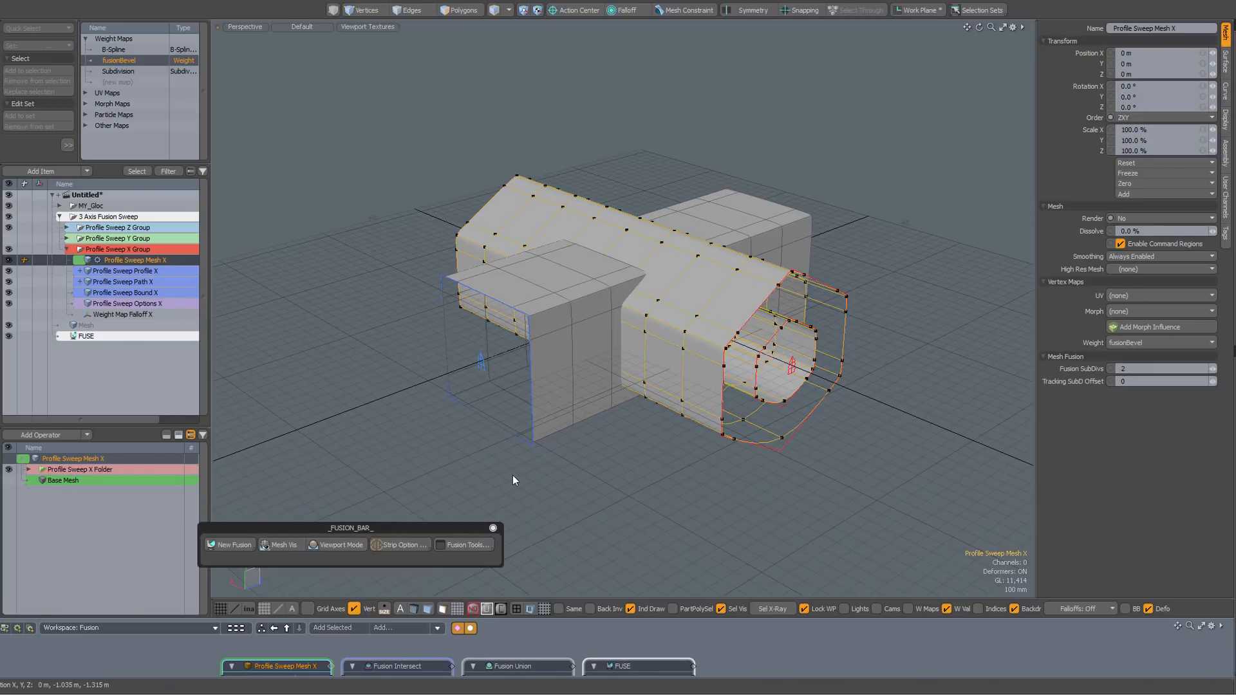
- Apply Profile Sweep Mesh Z to the fusion of Profile Sweep Mesh X with the intersection role
left_click(559, 287)
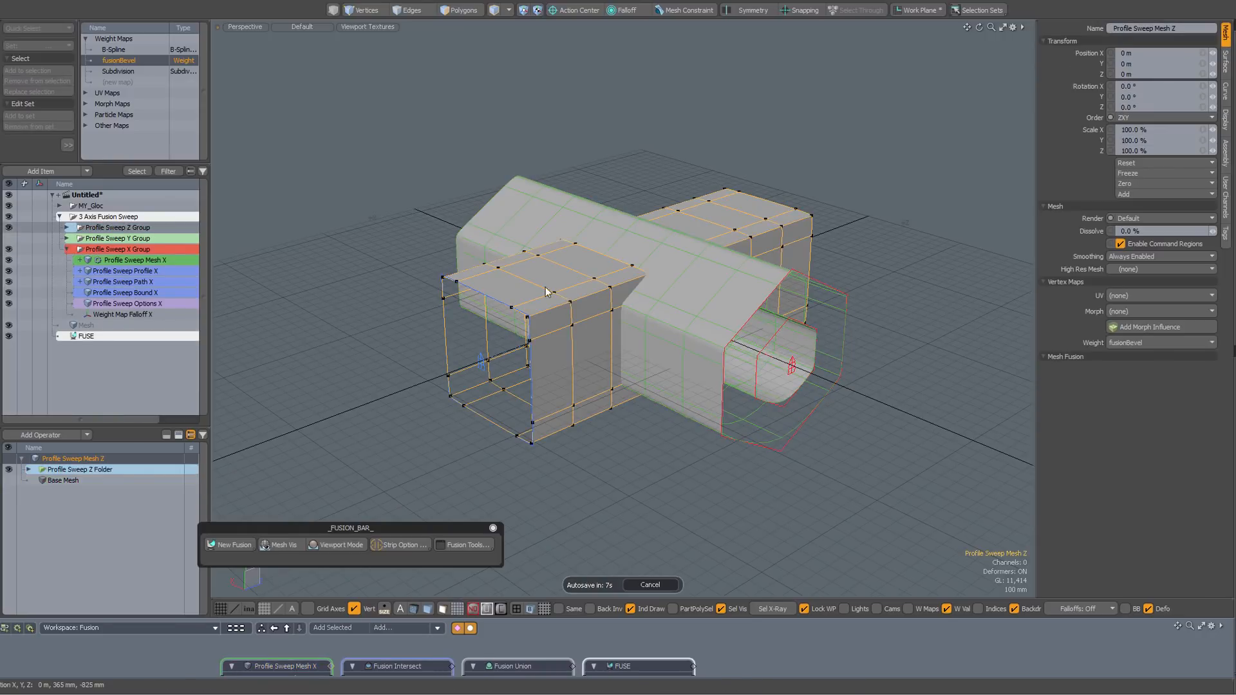
key("f")
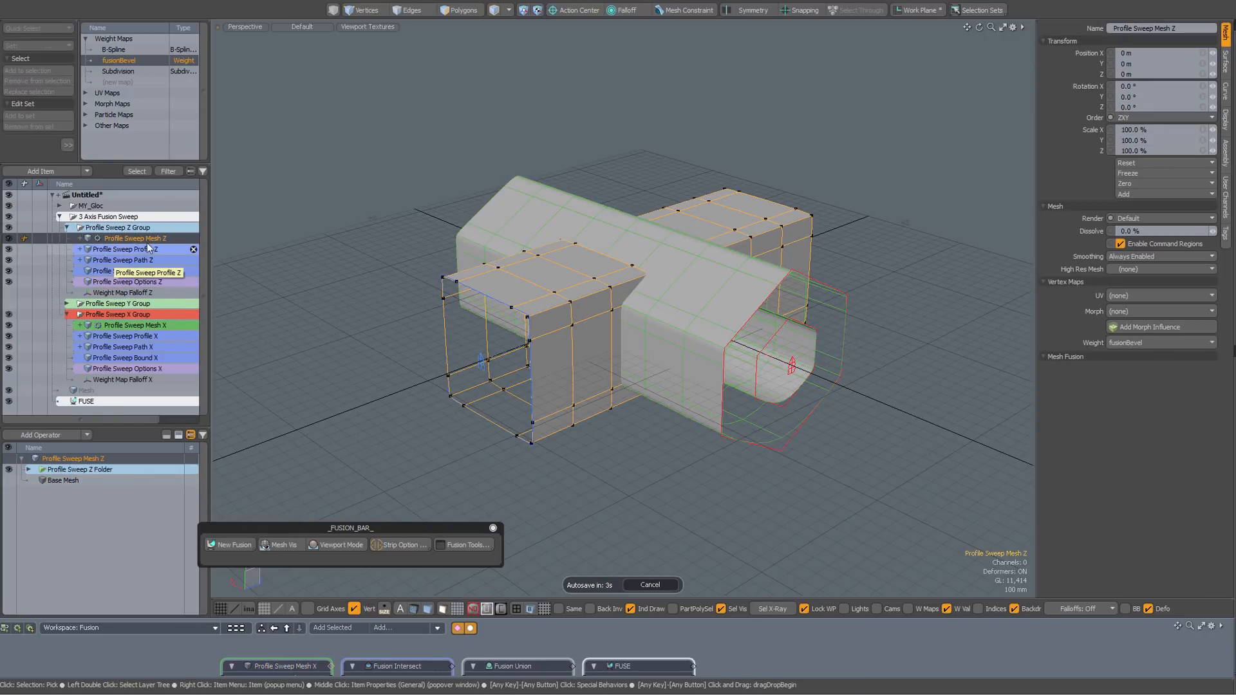
left_click(733, 289, "shift")
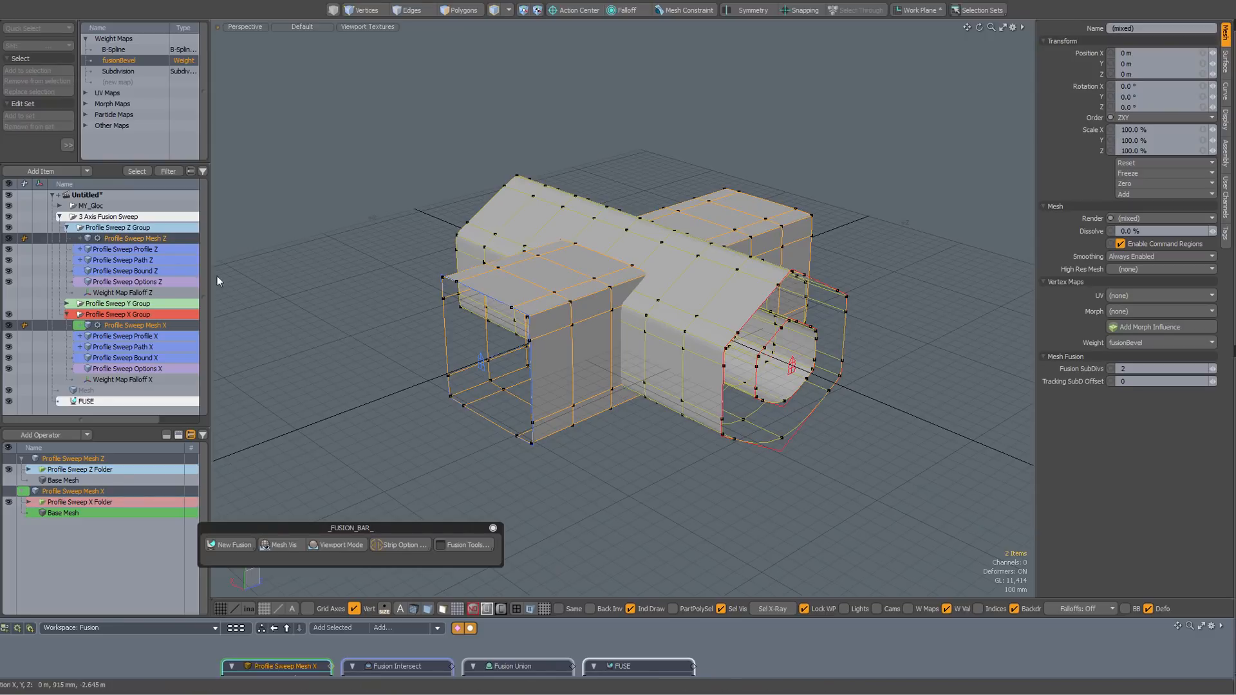
left_click_drag(72, 11, 248, 54)
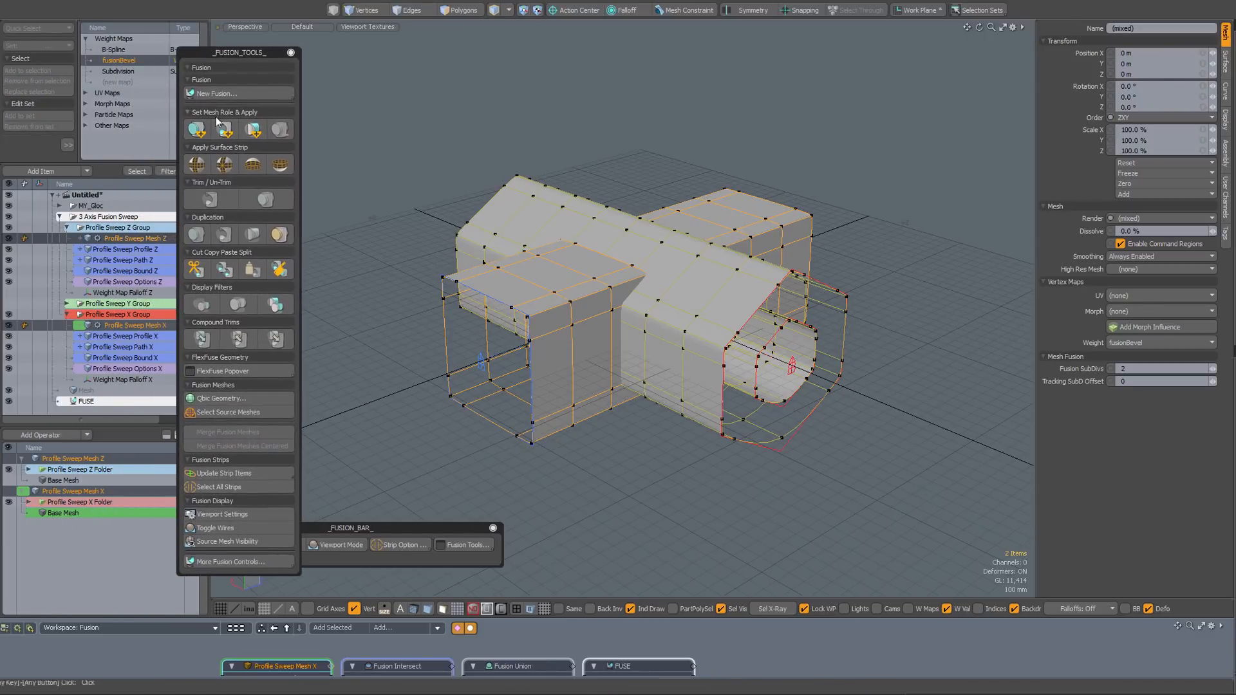
left_click(254, 130)
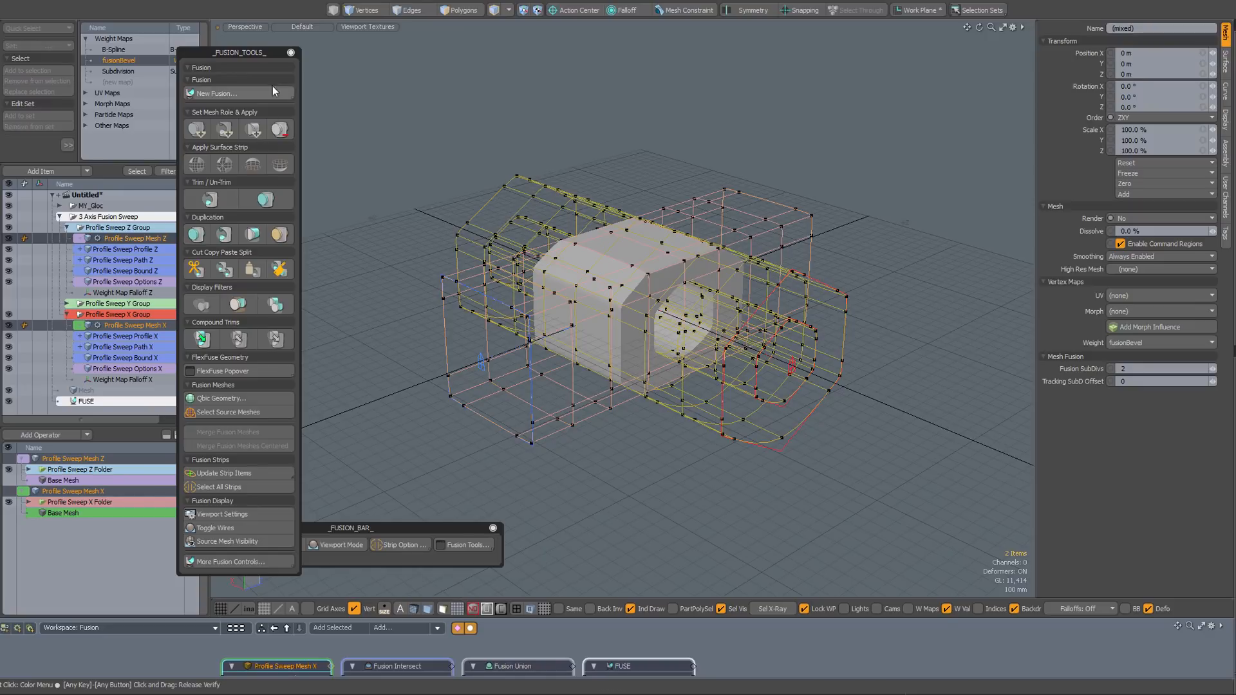
left_click_drag(253, 54, 0, 58)
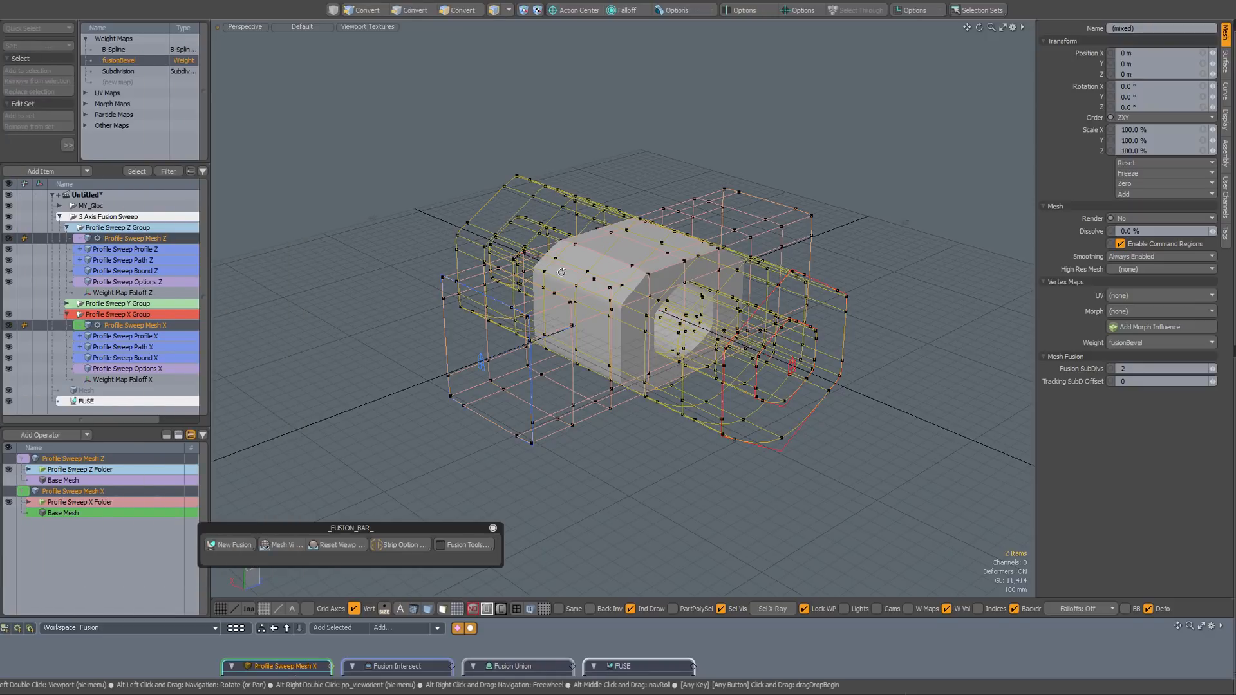
- Display the fusion's wireframe and hide the source sweep meshes so that only the fused body and profiles remain
left_click_drag(712, 367, 603, 347, "alt")
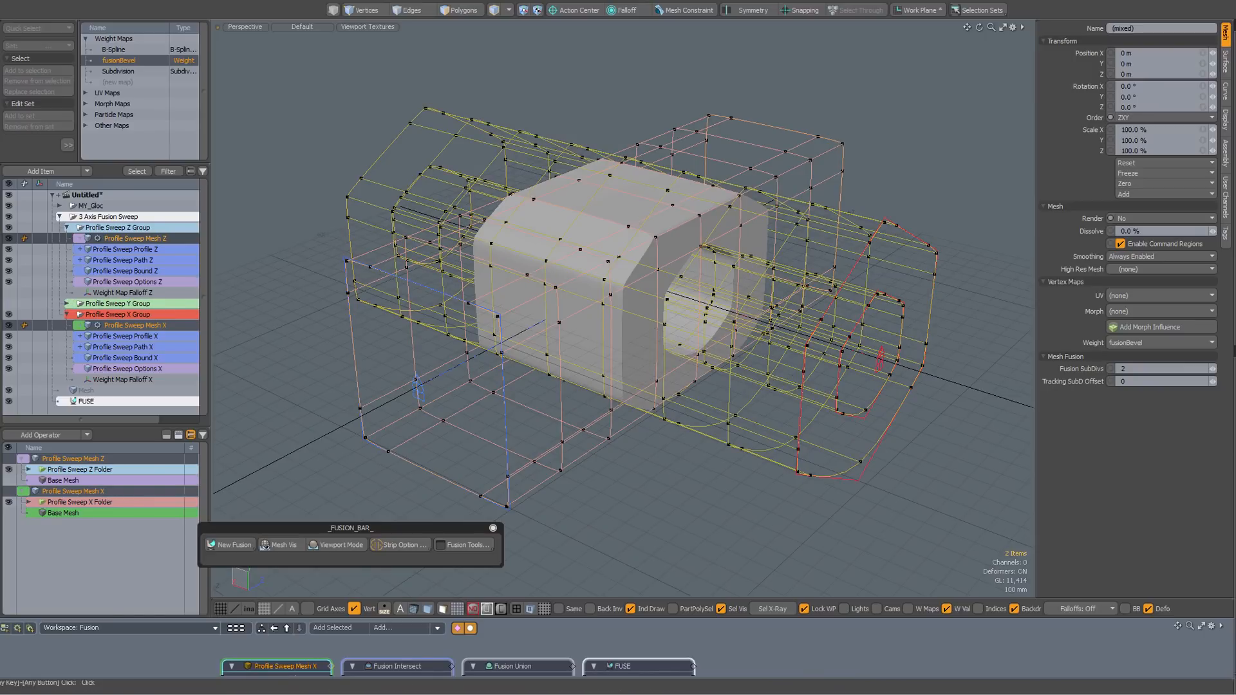
left_click_drag(617, 314, 611, 298, "alt")
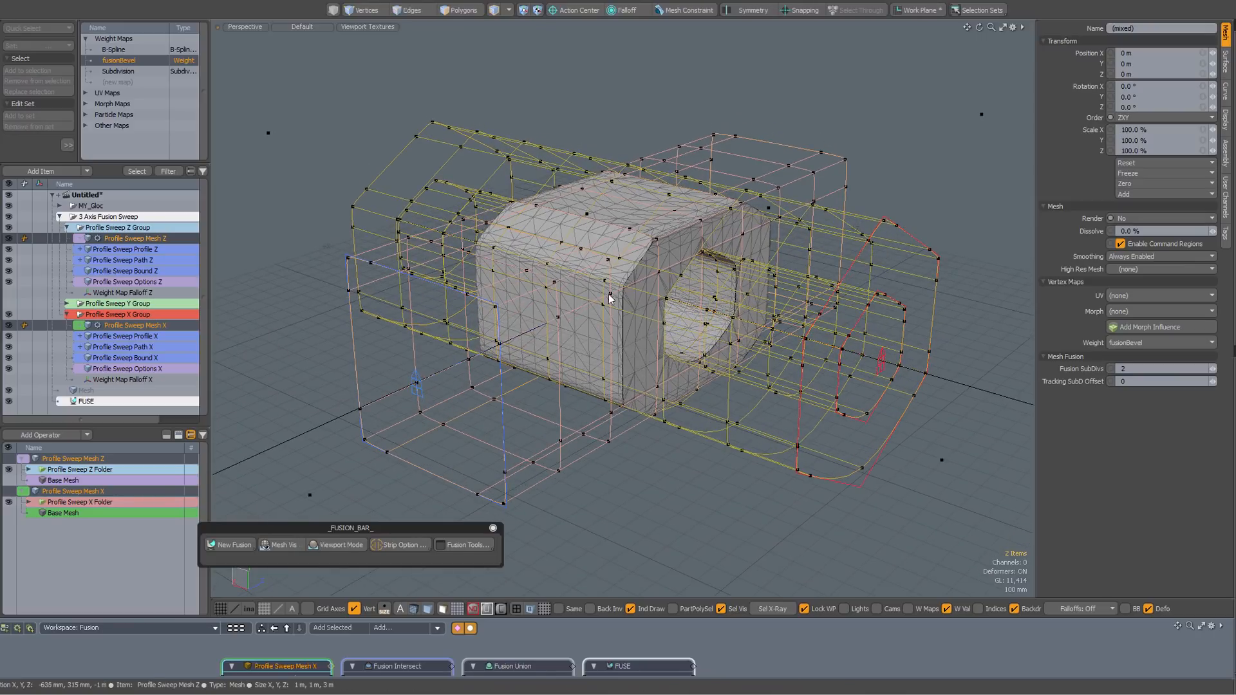
key("ctrl+space")
left_click(663, 257)
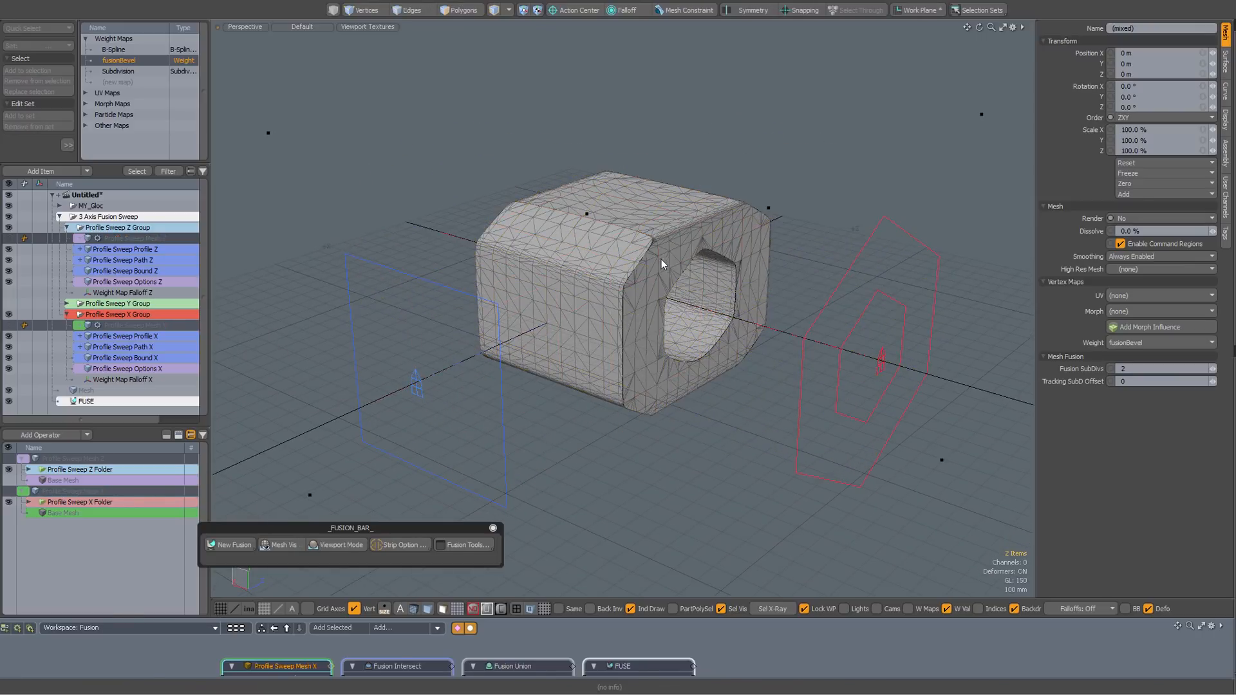
left_click_drag(663, 263, 830, 444, "alt")
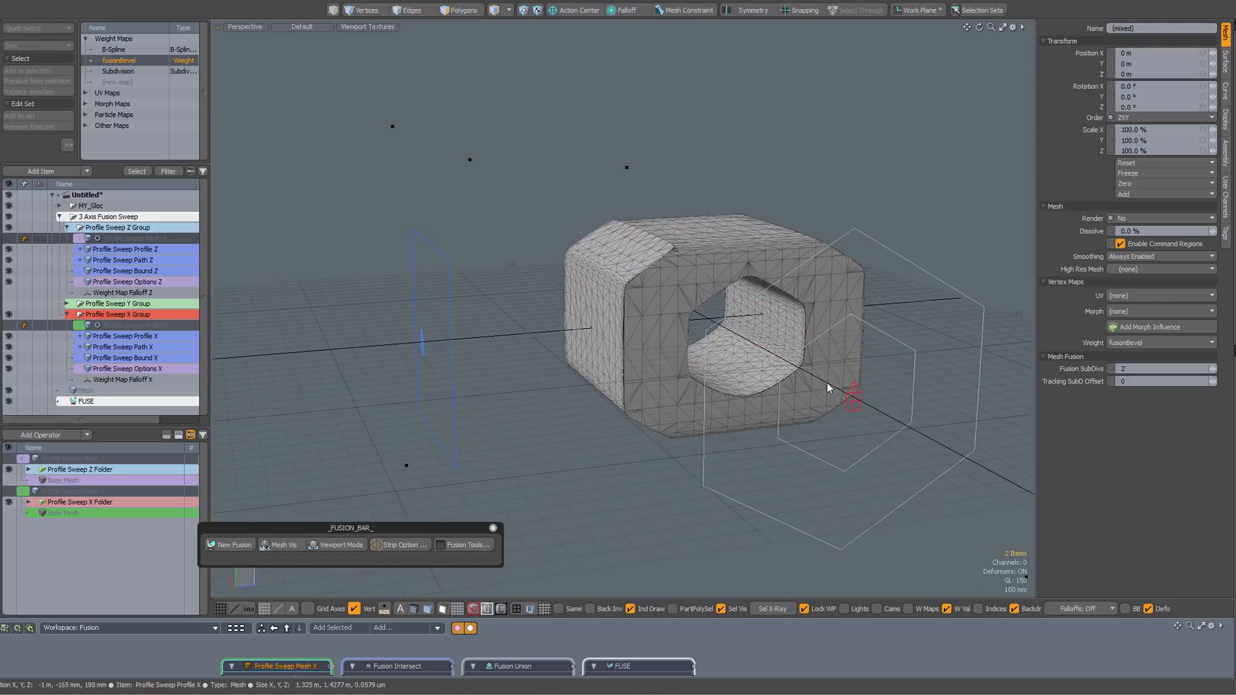
- Collapse the Profile Sweep Z and X groups in the item list and make the Profile Sweep Y Group visible
mouse_move(757, 331)
left_mouse_down("alt")
mouse_move(719, 335)
mouse_move(760, 337)
left_mouse_up("alt")
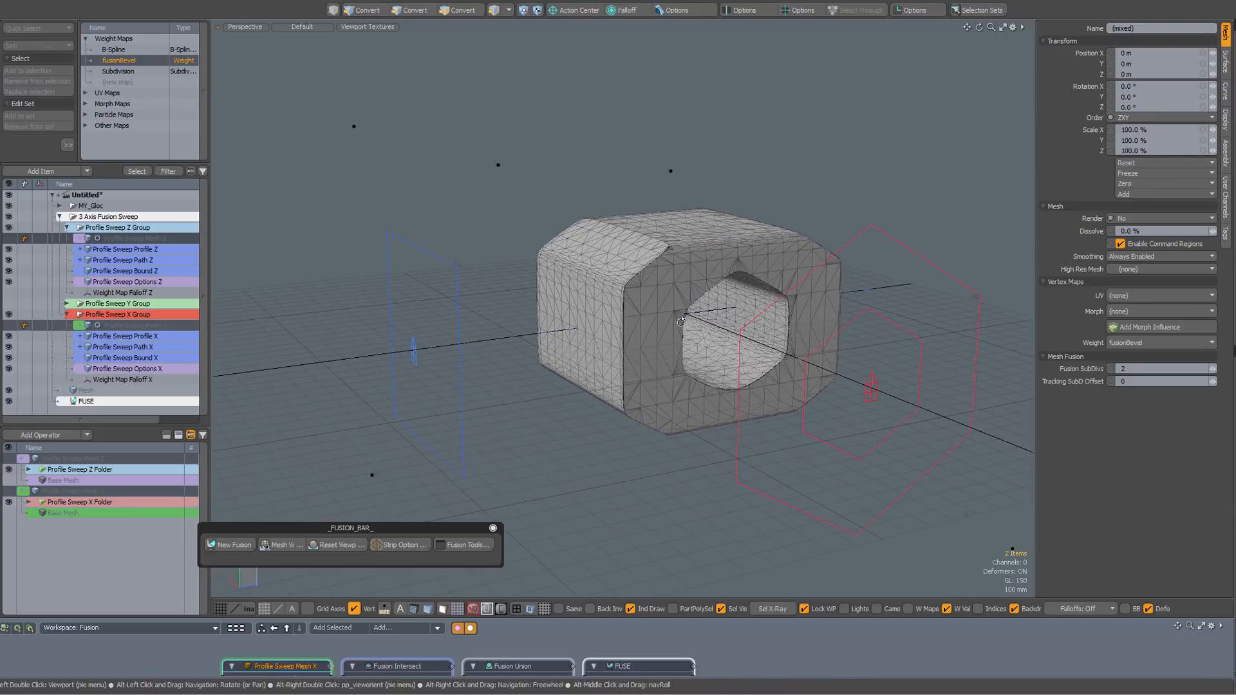
left_click_drag(681, 322, 645, 256, "alt")
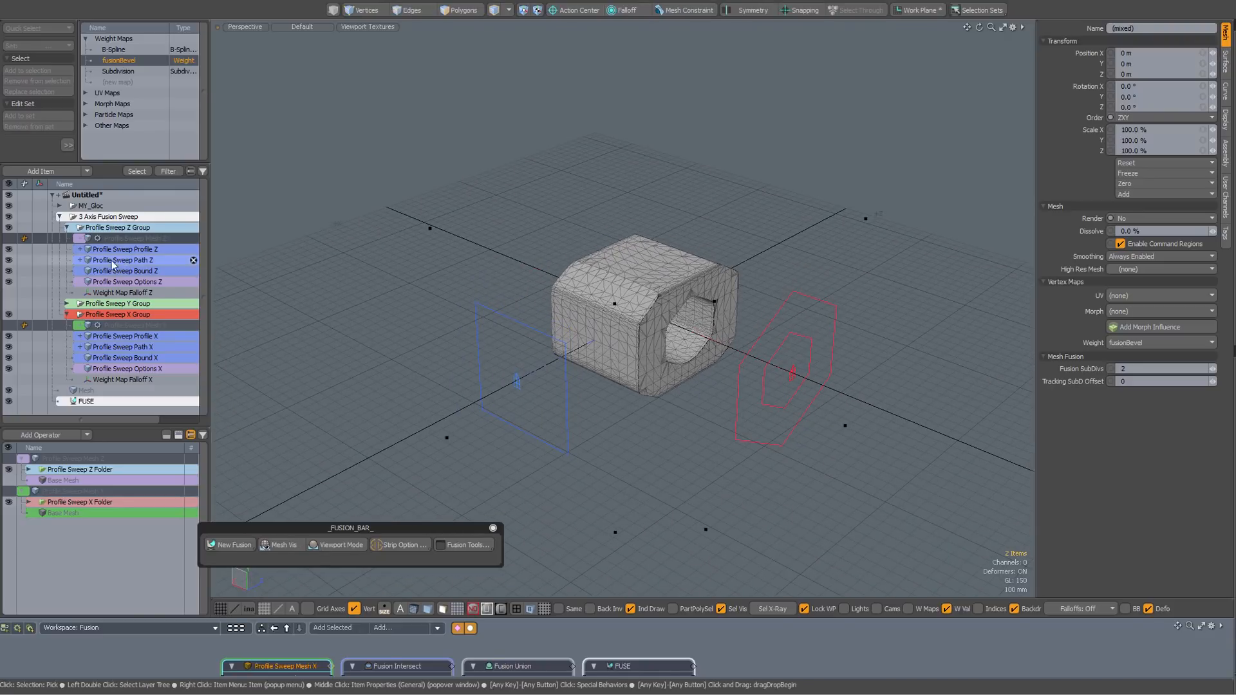
left_click(67, 229)
left_click(67, 250)
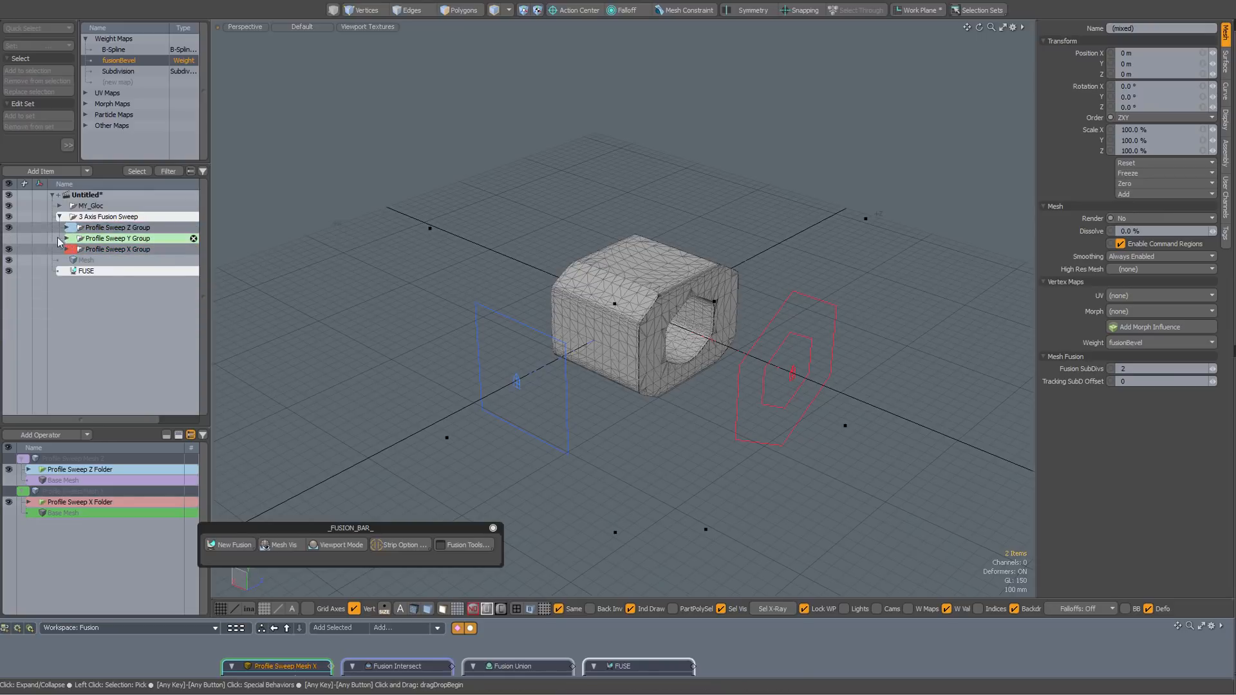
left_click(9, 238)
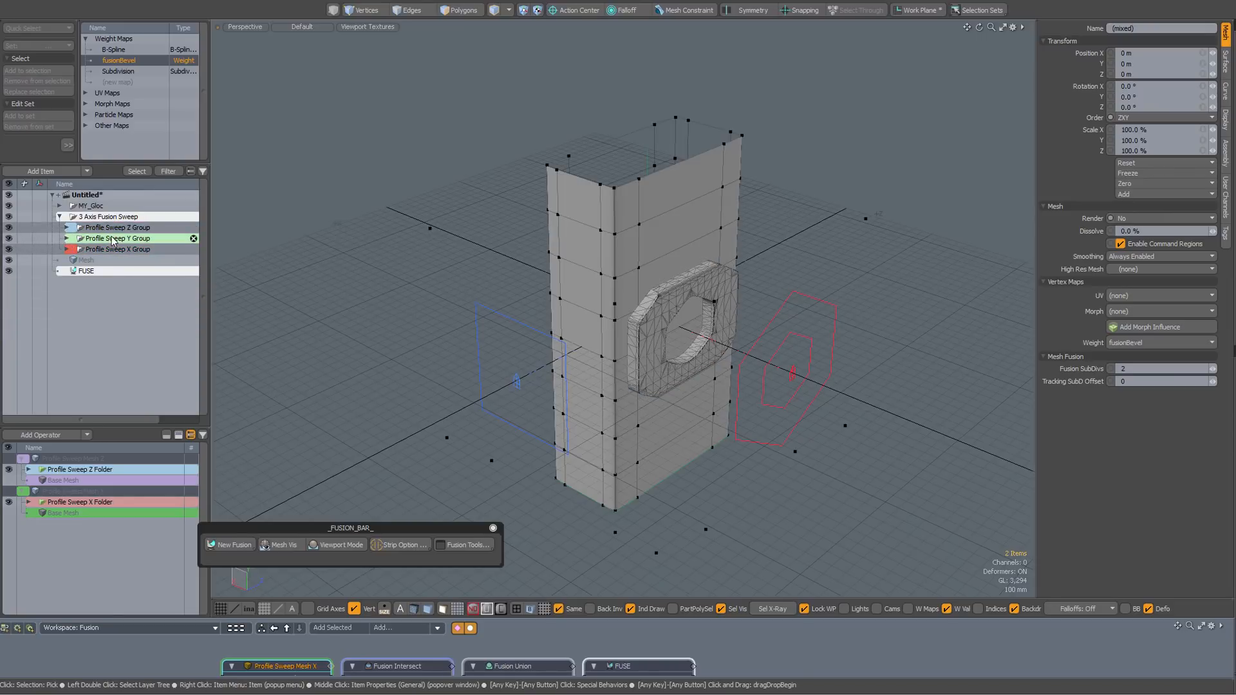
- Apply Profile Sweep Mesh Y to the fusion of Profile Sweep Mesh X with the intersection role
left_click(65, 238)
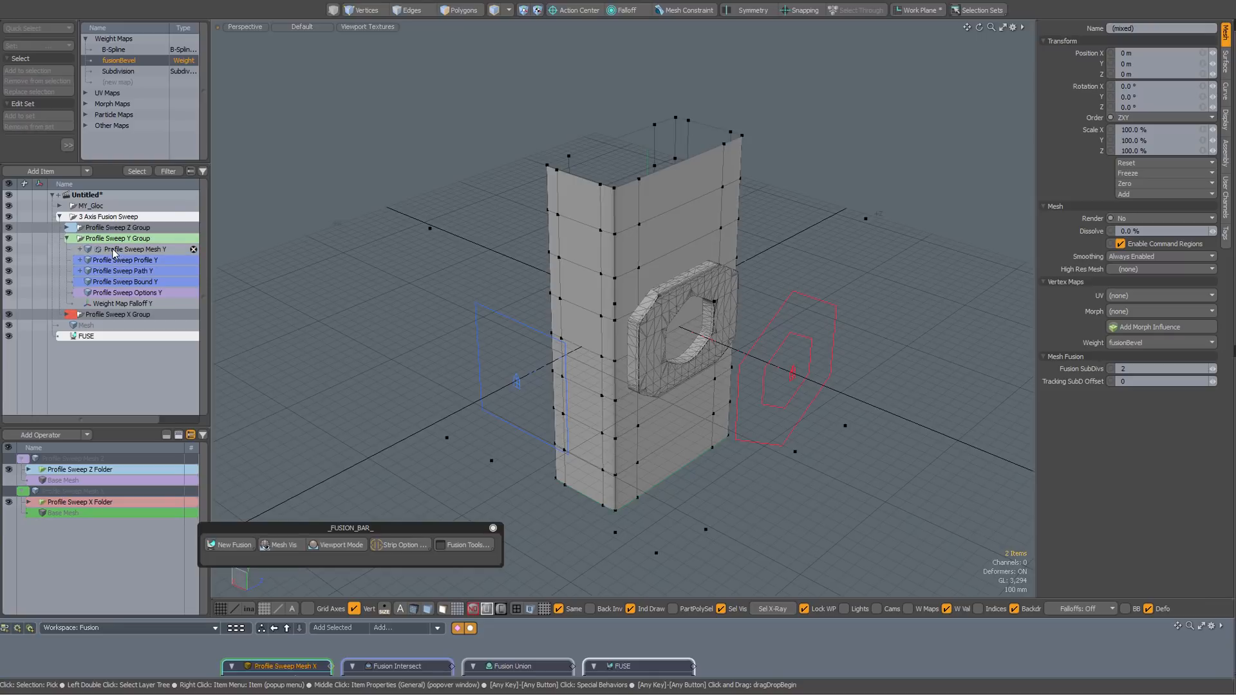
left_click(114, 250)
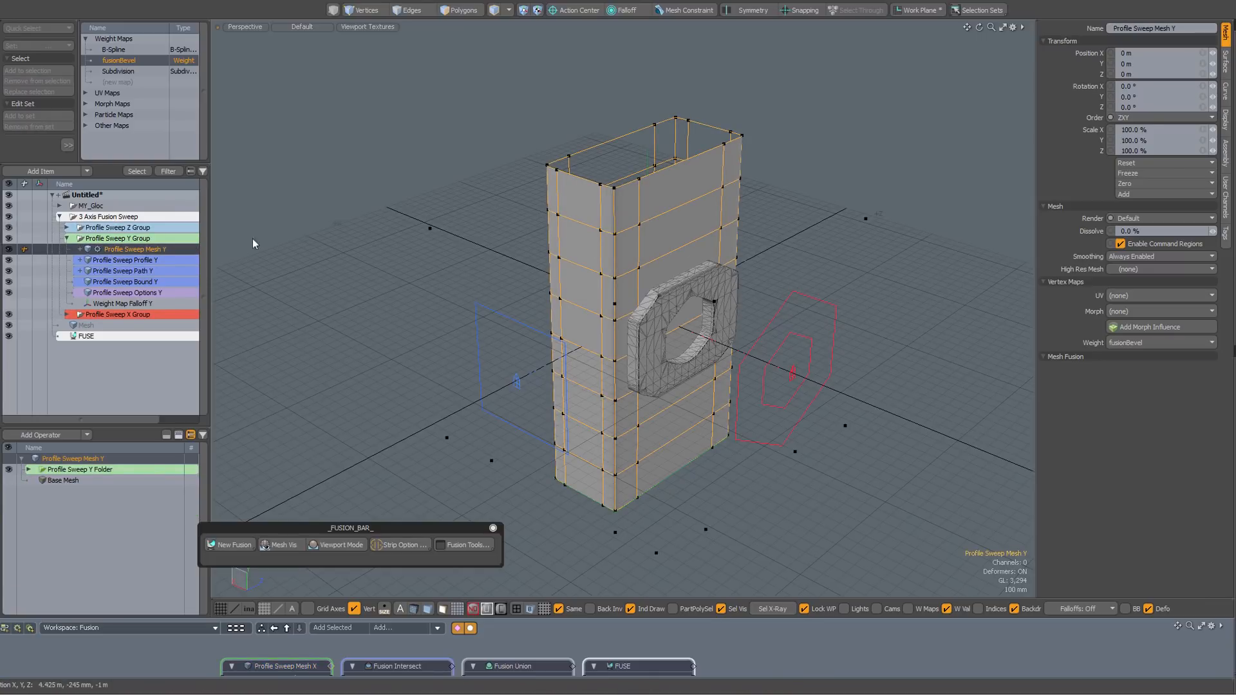
left_click(65, 315)
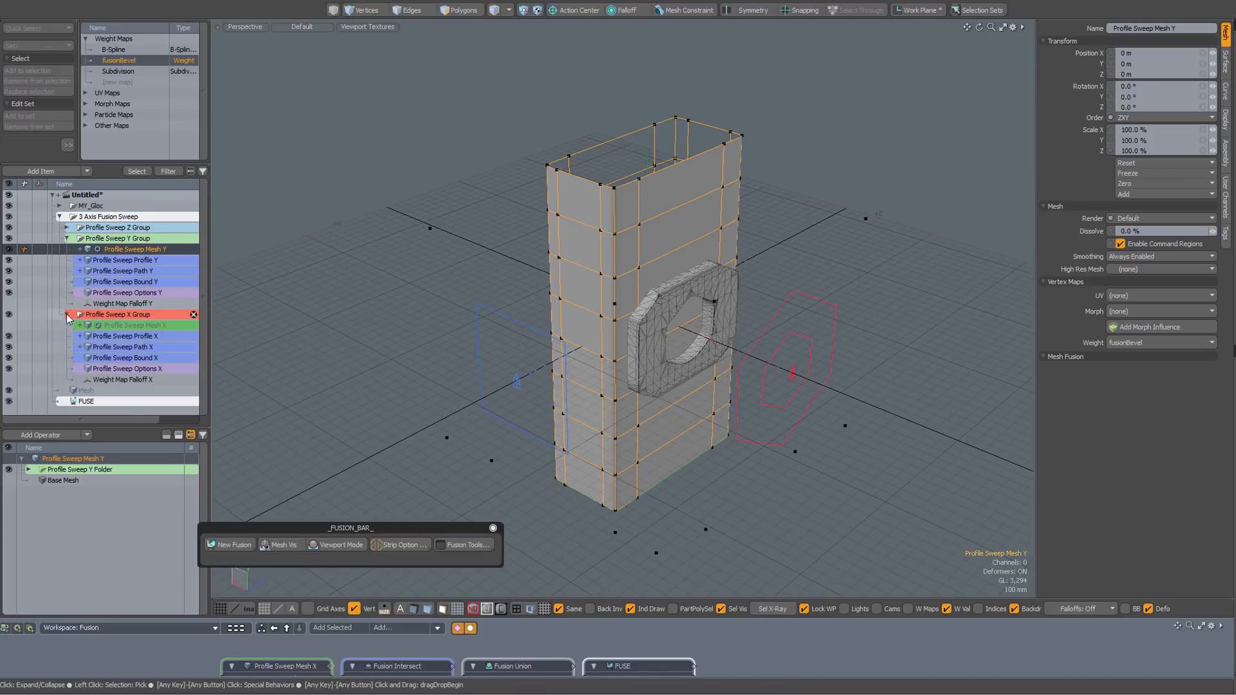
left_click(114, 325, "ctrl")
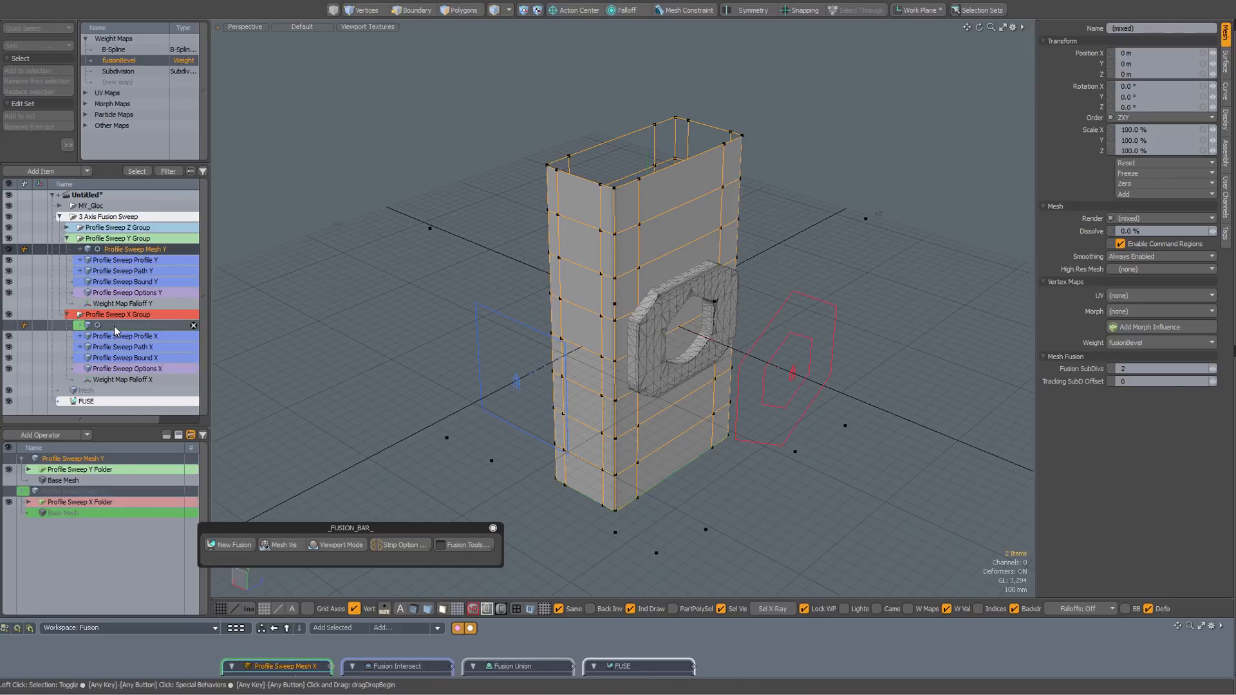
key("ctrl+f")
left_click_drag(164, 102, 256, 94)
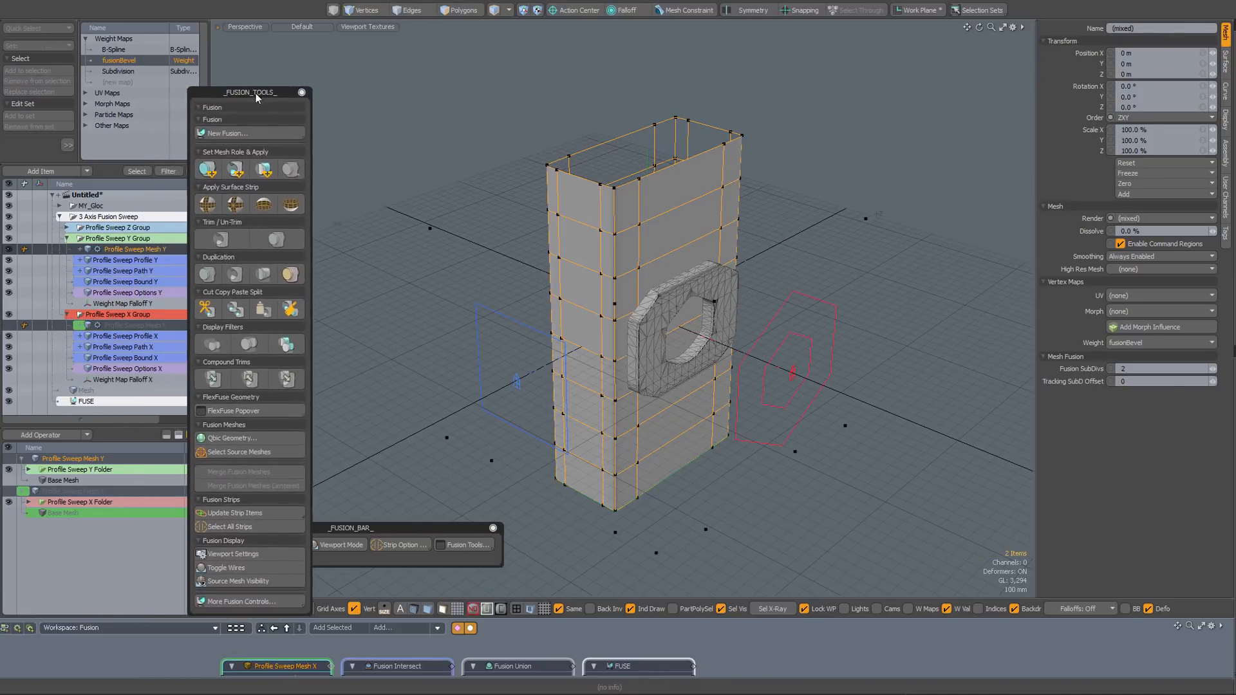
left_click(266, 170)
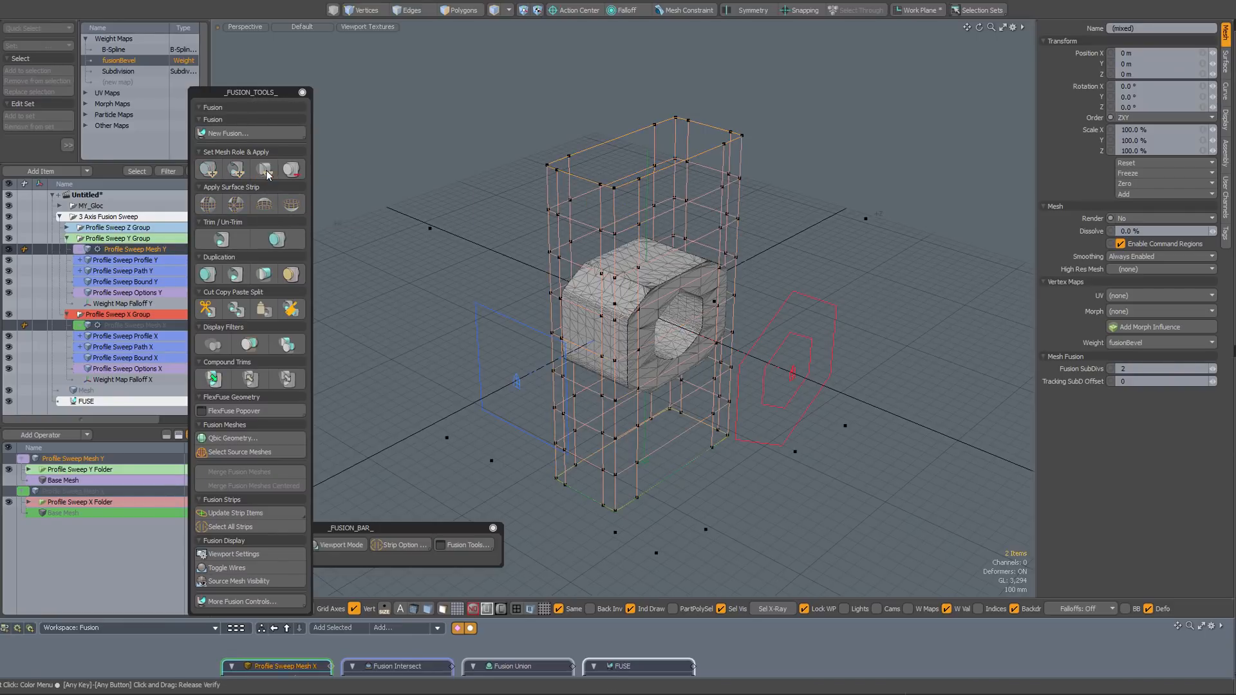
left_click(303, 93)
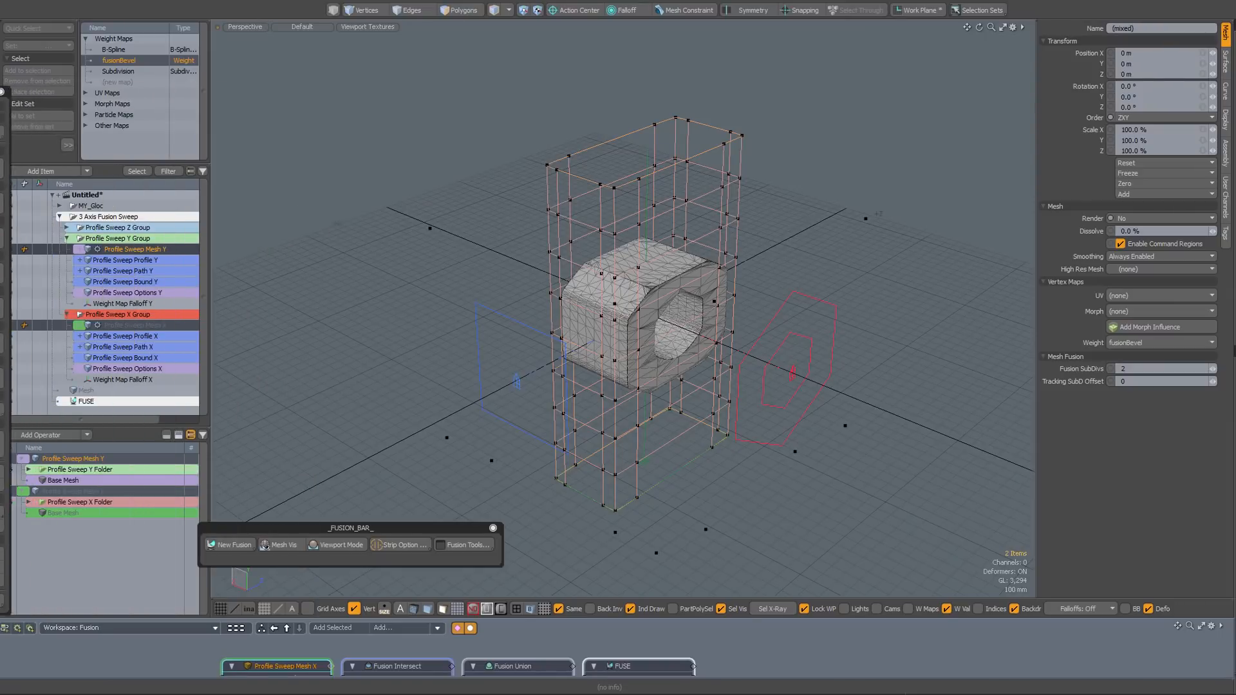
- Hide the fusion's source sweep meshes to view the three-axis fused body together with its profiles
left_click_drag(618, 321, 538, 304, "alt")
key("ctrl+f")
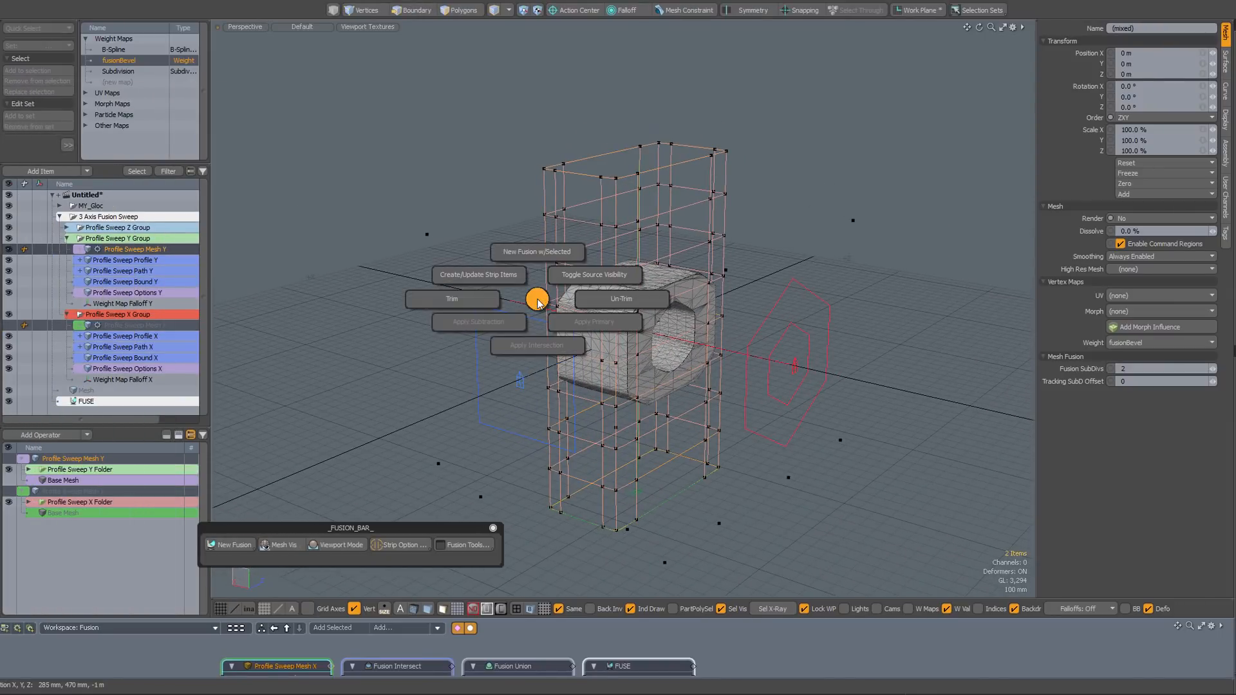
left_click(575, 282)
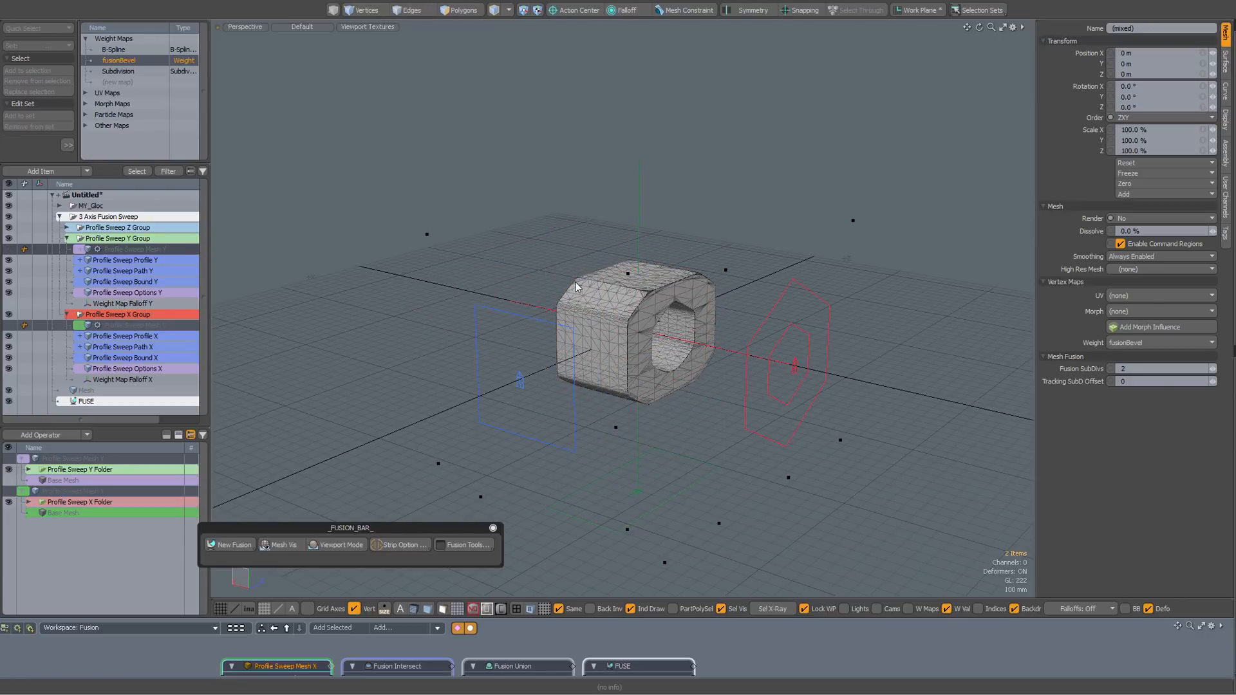
left_click_drag(596, 315, 613, 343, "ctrl+alt")
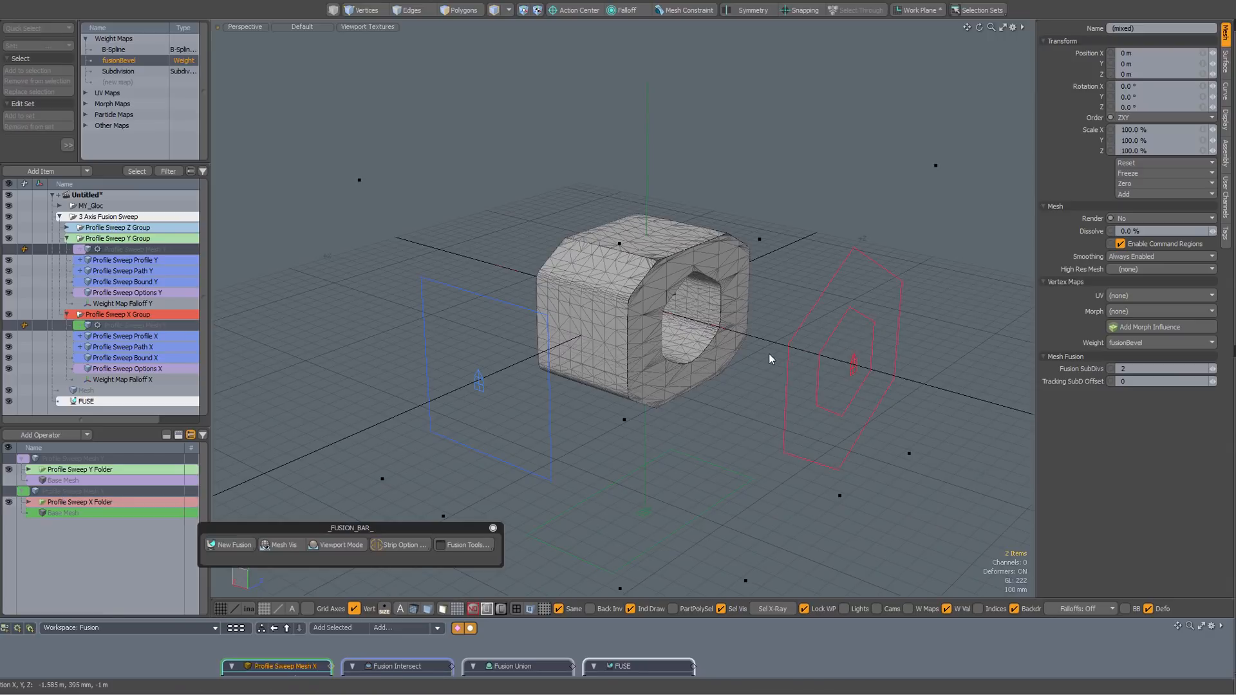
- Show the fusion's source sweep meshes again and clear the item selection
key("ctrl+grave")
left_click(797, 344)
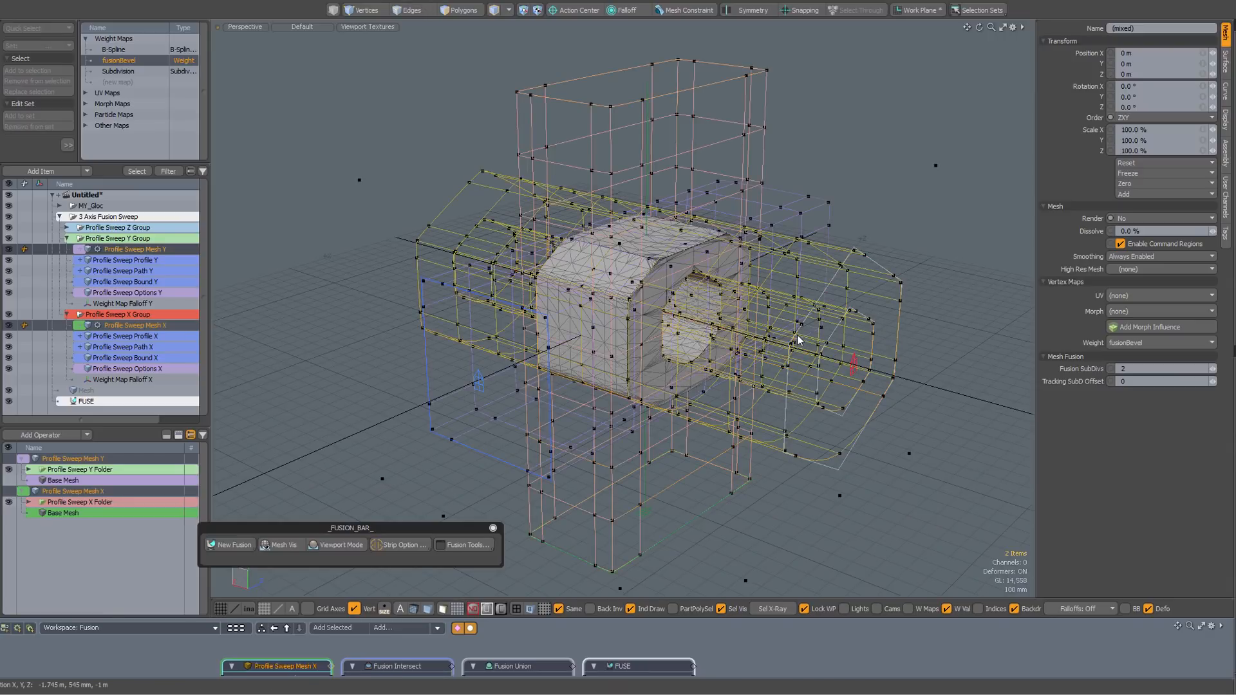
left_click(928, 203)
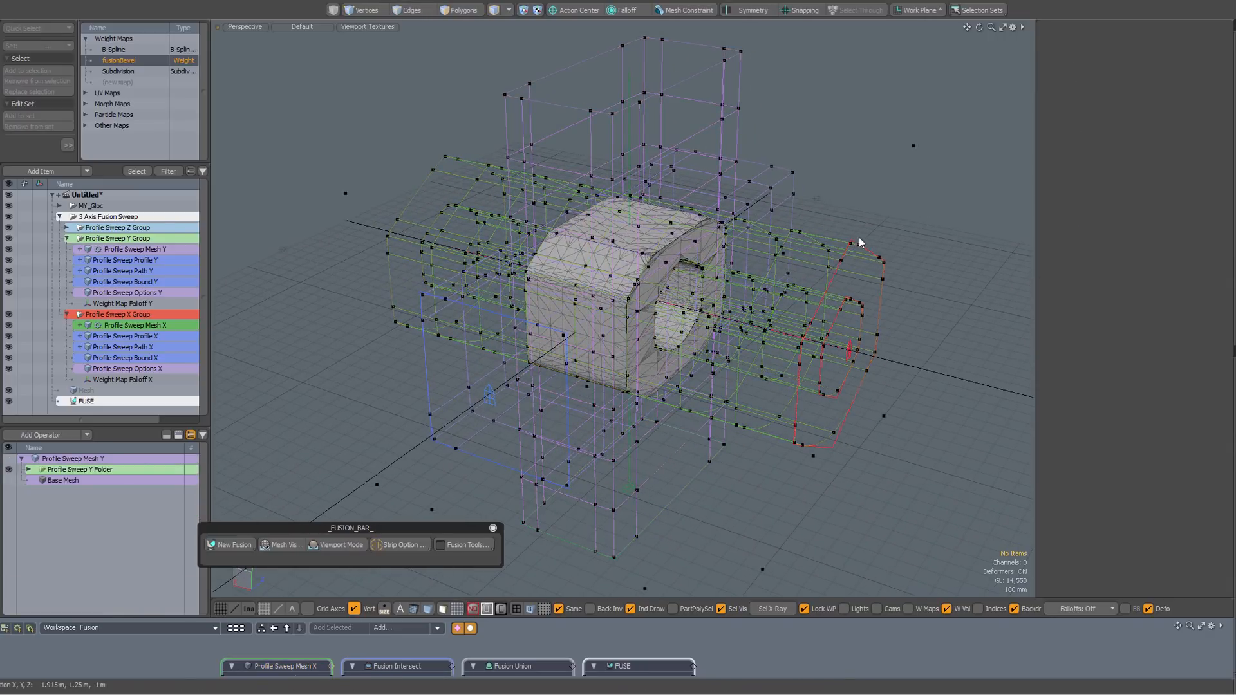
left_click_drag(842, 309, 807, 307, "alt")
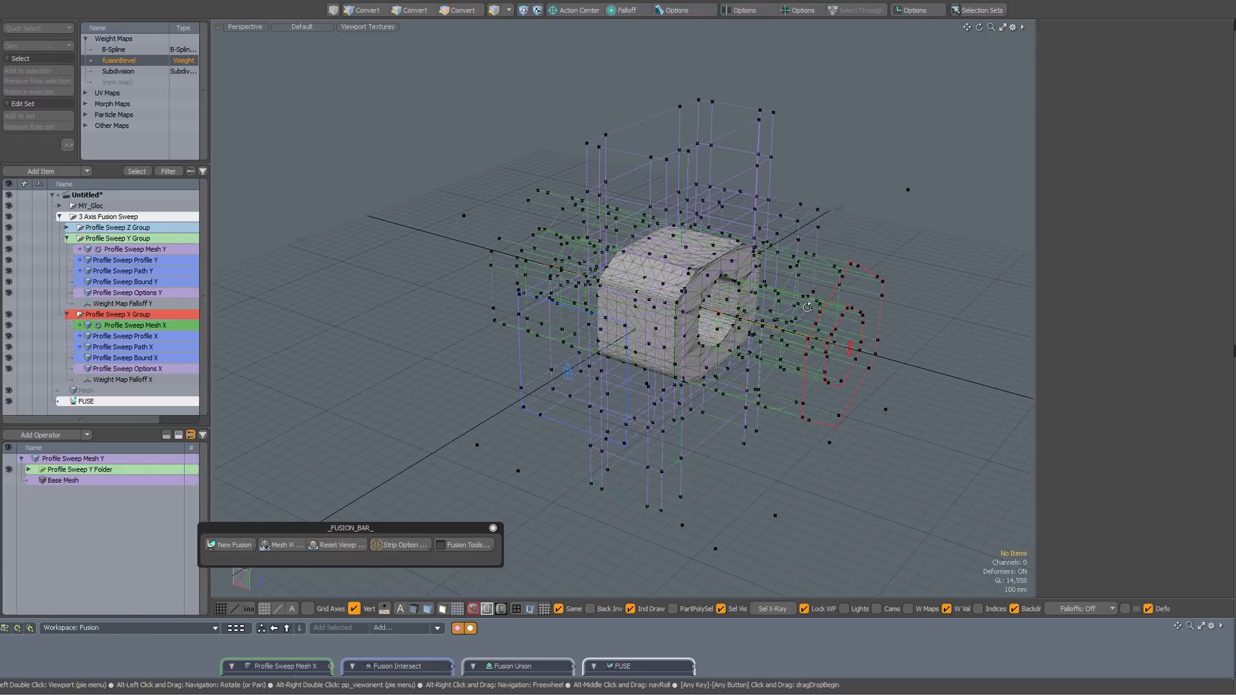
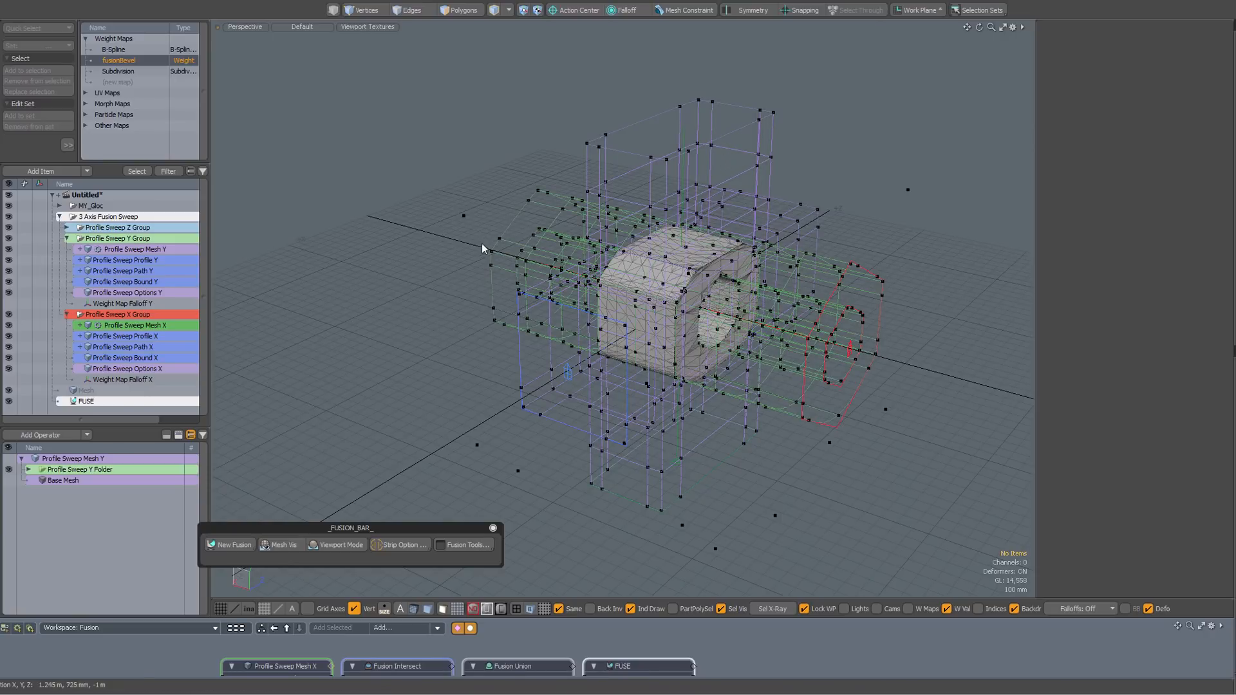
- Select the rectangular polygon of Profile Sweep Profile Y in the Profile Sweep Y Group for editing
left_click(59, 217, "ctrl")
left_click(59, 217)
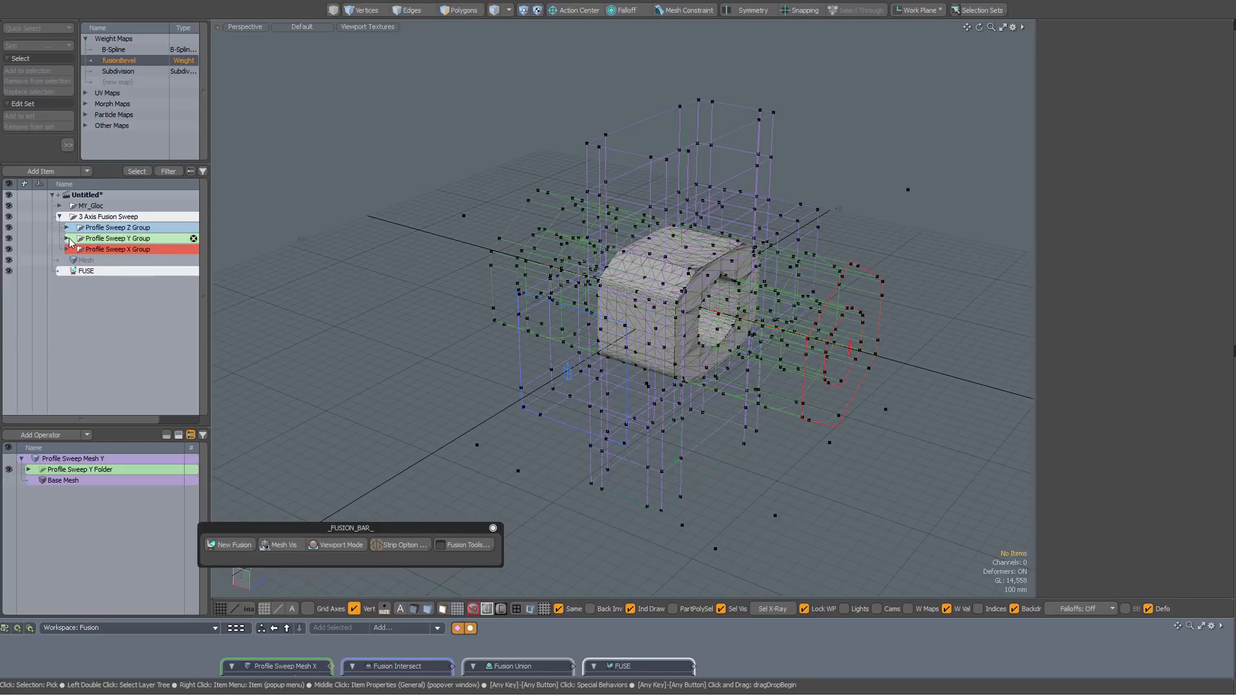
left_click(66, 239)
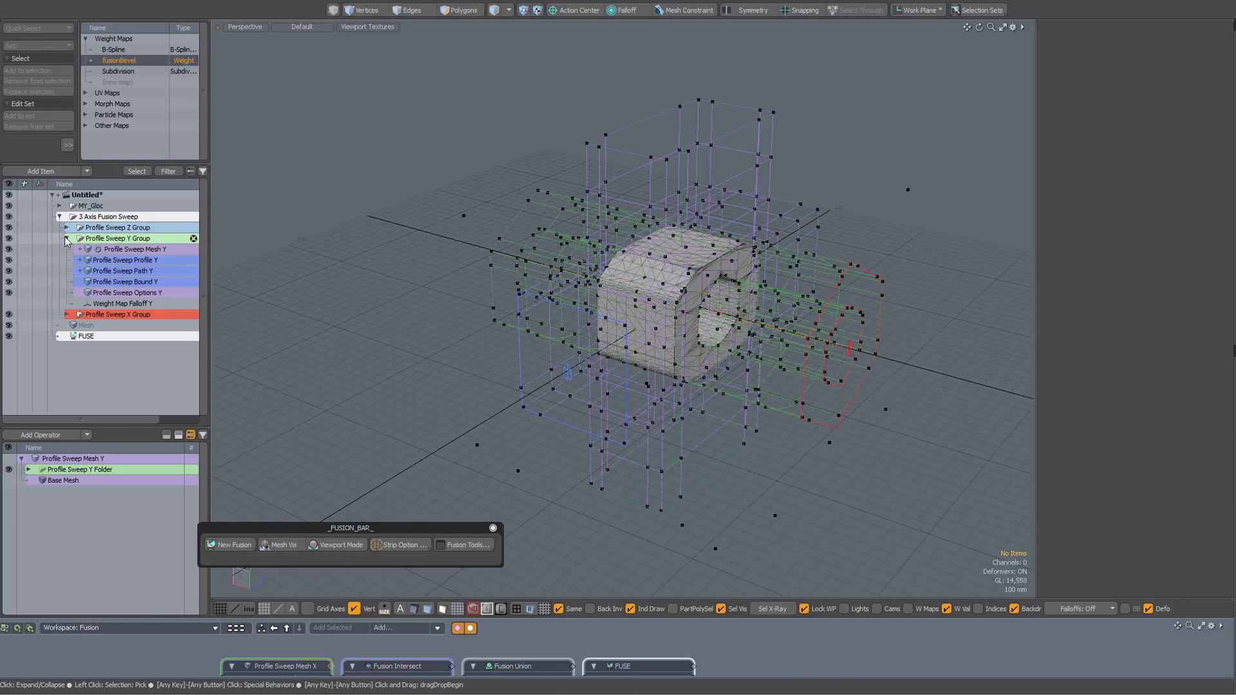
left_click(109, 260)
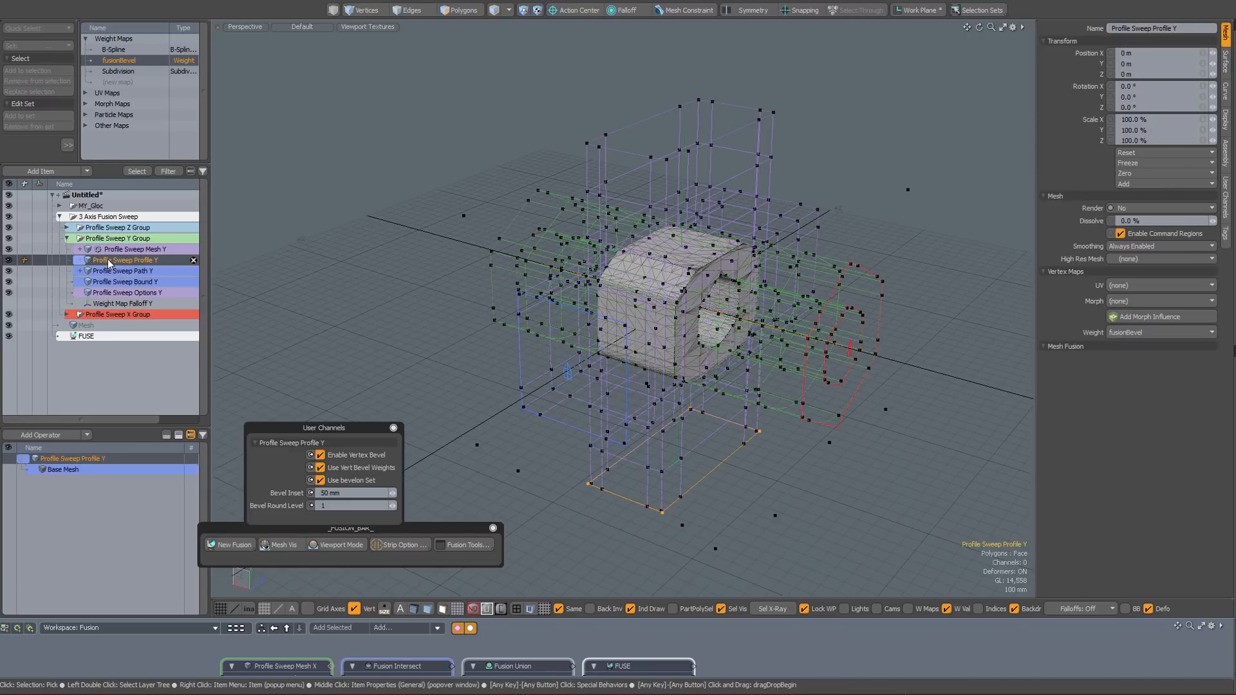
left_click_drag(734, 505, 634, 468, "alt")
key("3")
left_click(637, 474)
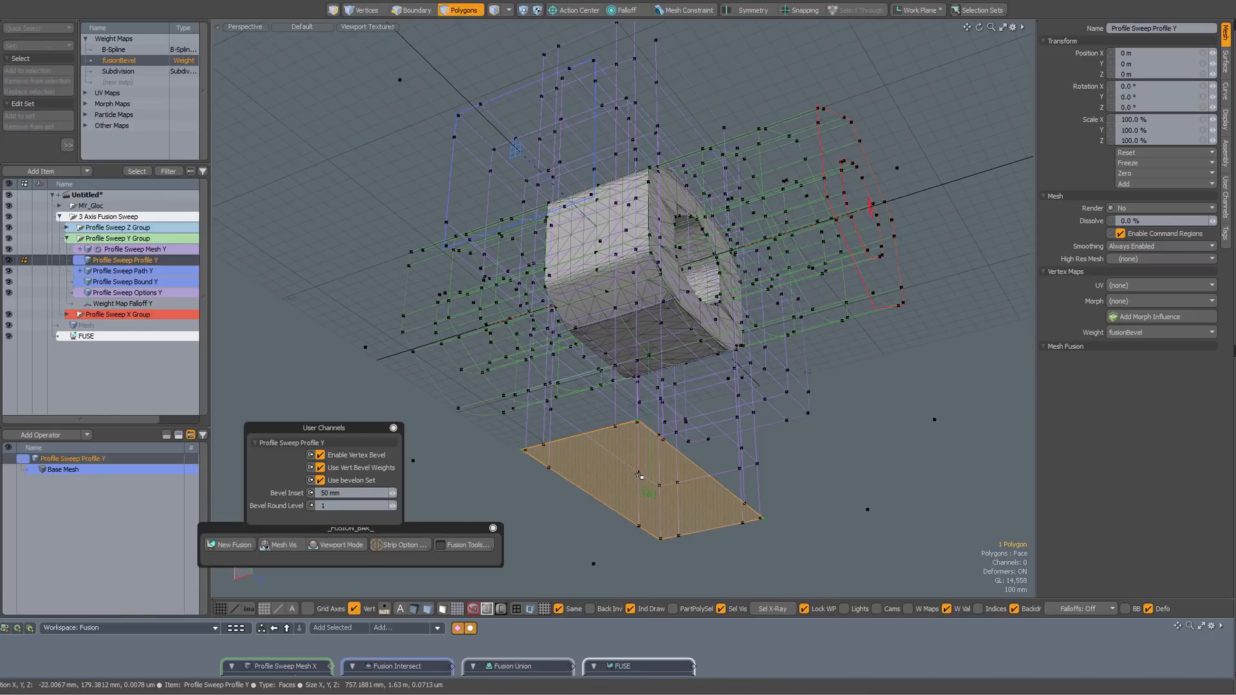
- Duplicate the Y profile's rectangle in place and scale the copy uniformly down to about 409 by 880 mm as an inner opening
key("f")
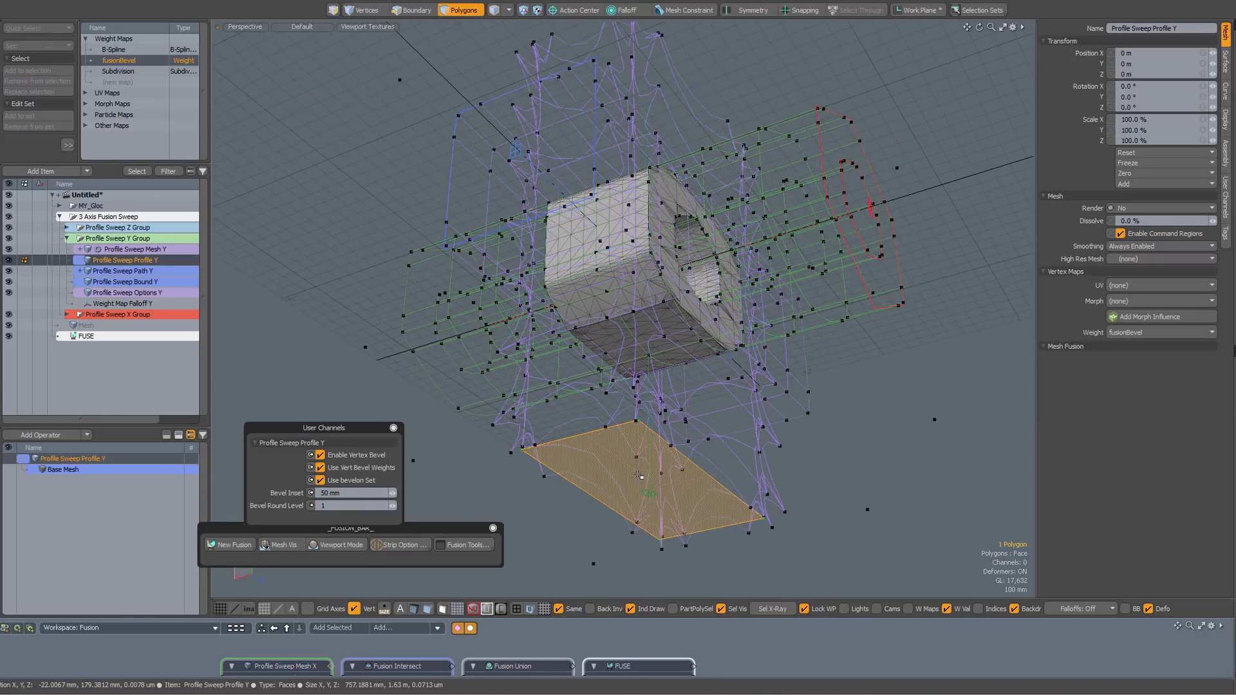
key("ctrl+z")
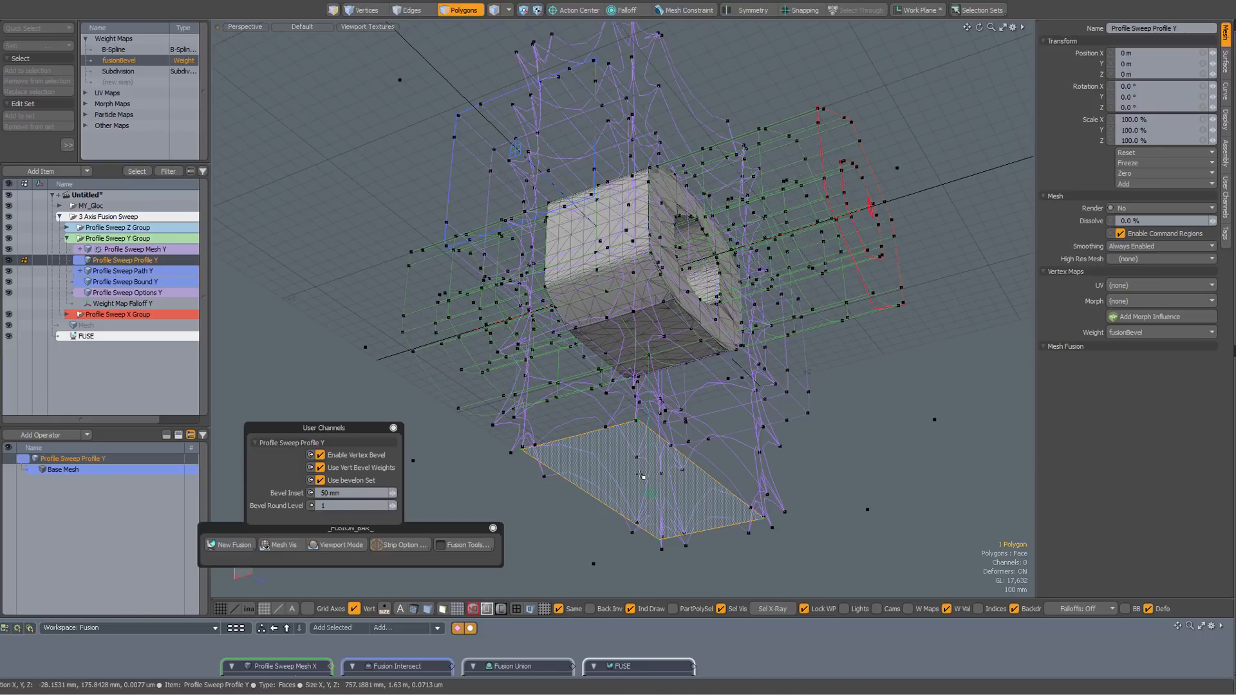
key("y")
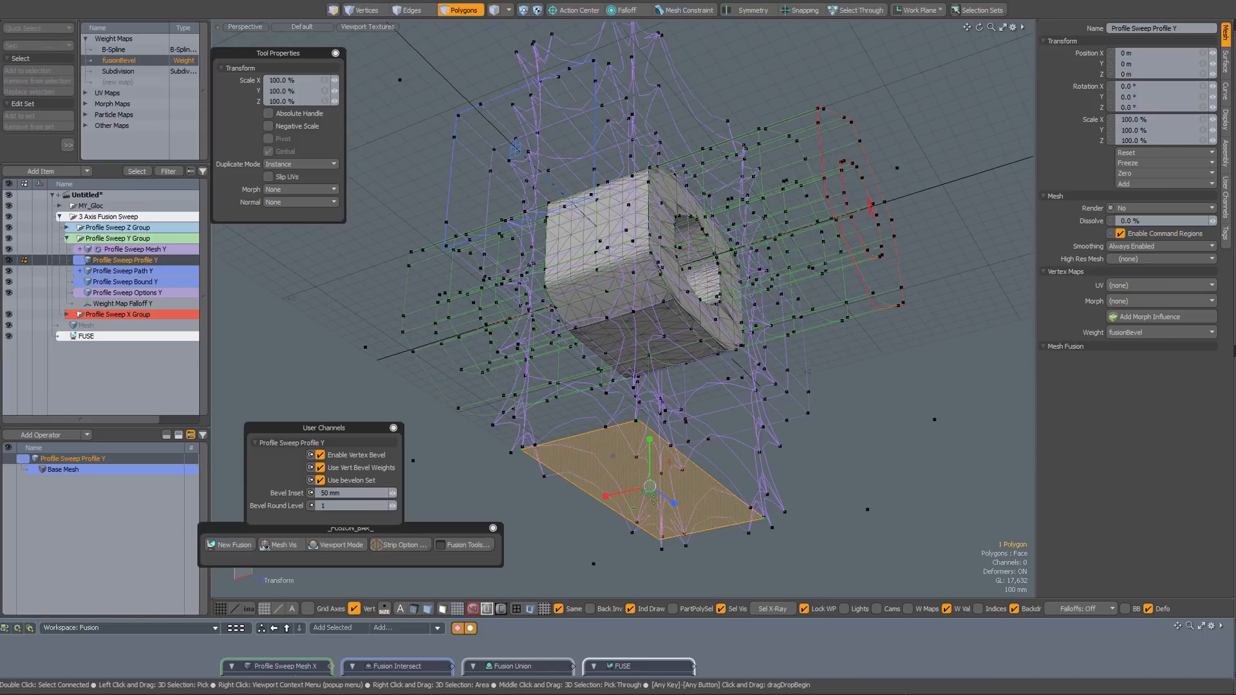
left_click_drag(651, 497, 598, 500)
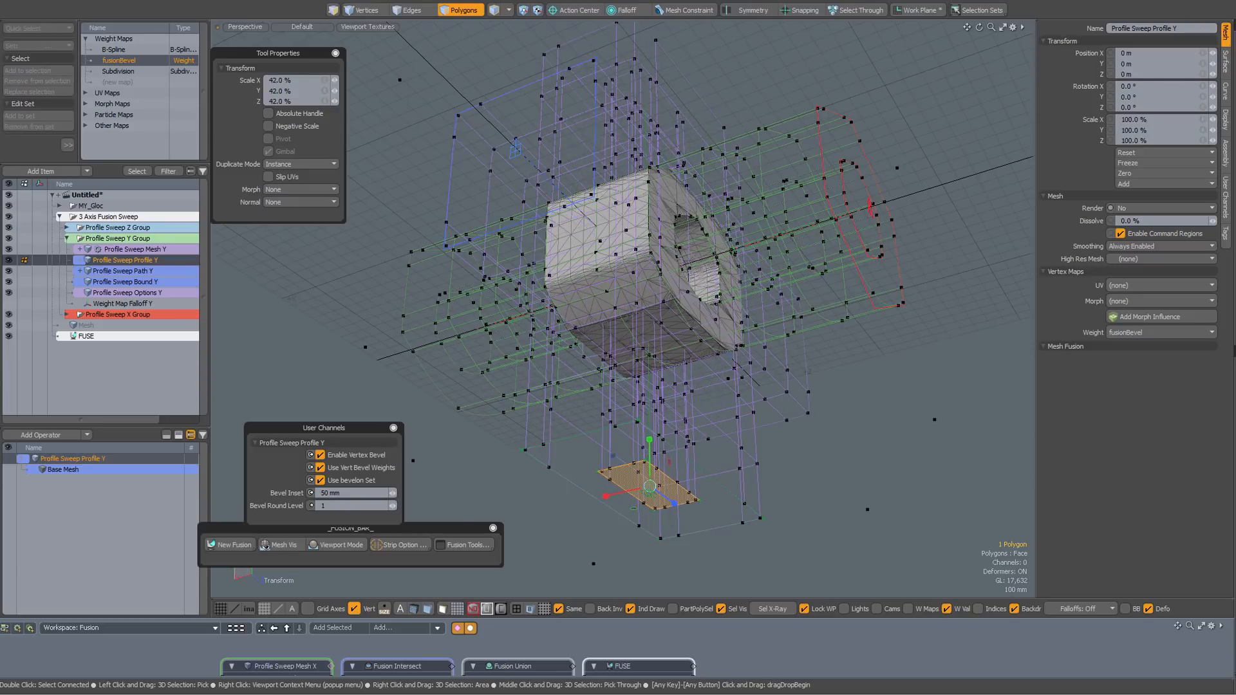
key("space")
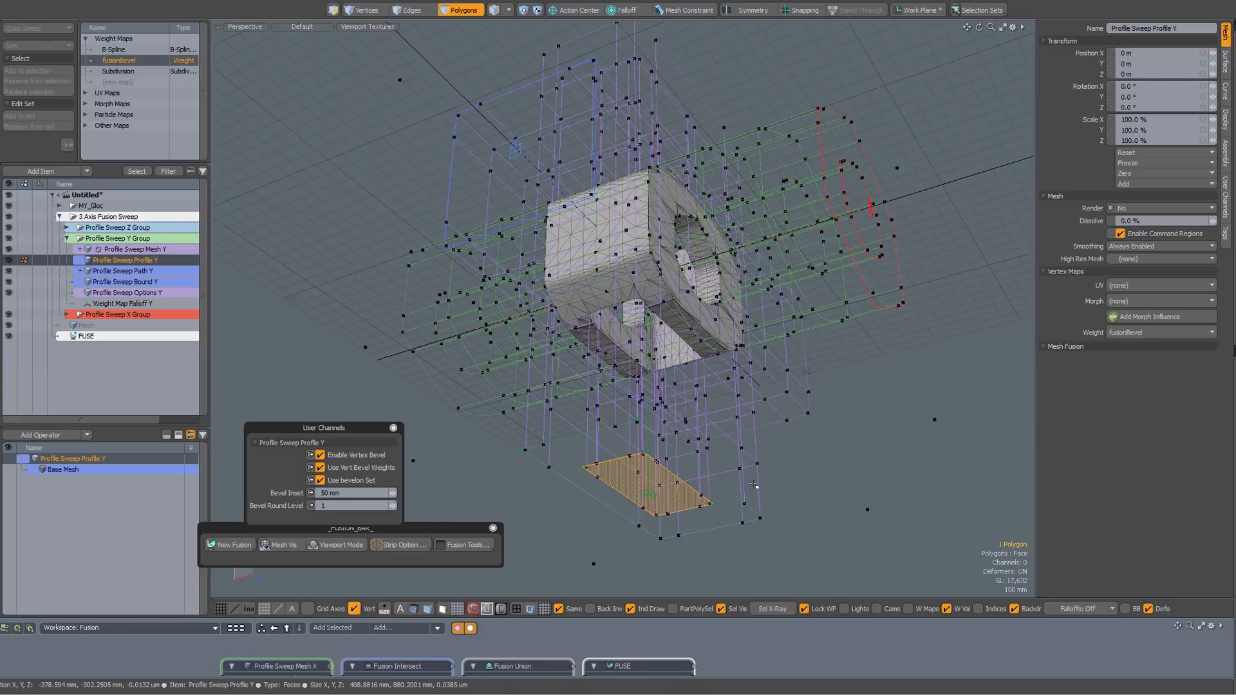
left_click(754, 484)
- Toggle the source sweep meshes off and deselect the Y profile so that only the fused body and profiles are displayed
left_click_drag(753, 484, 677, 333, "alt")
key("ctrl+alt+space")
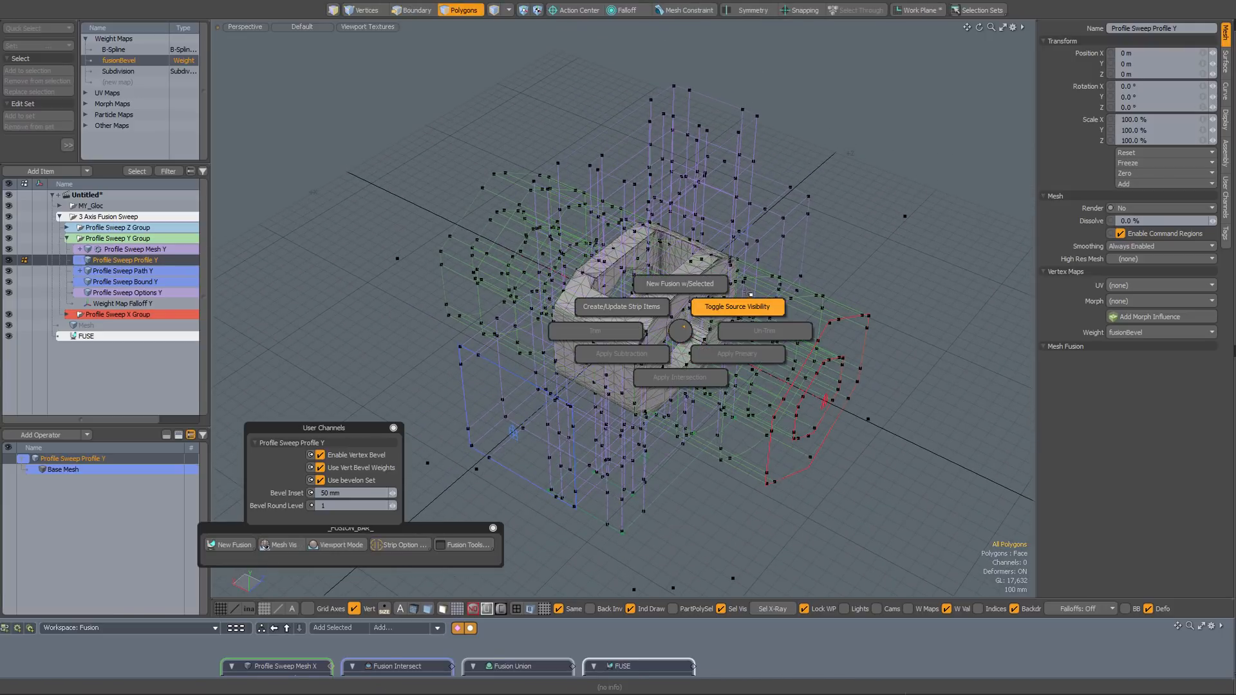
left_click(739, 308)
left_click_drag(670, 303, 719, 329, "ctrl+alt")
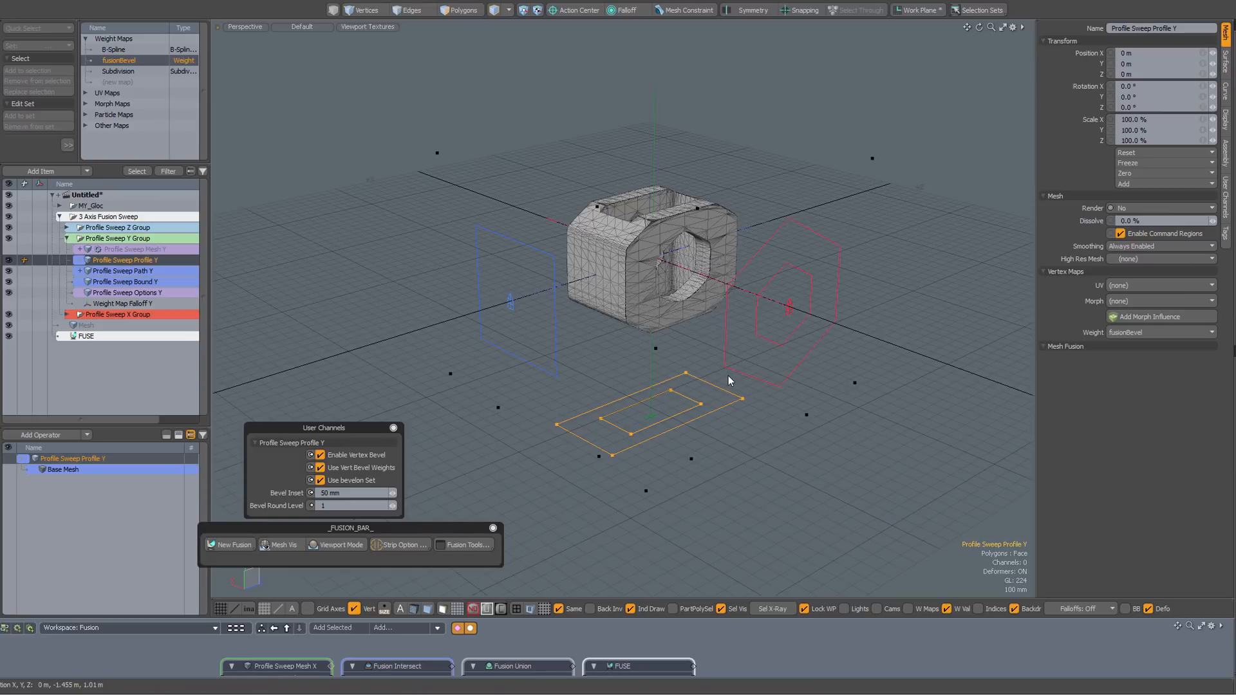
left_click_drag(729, 374, 726, 268, "alt")
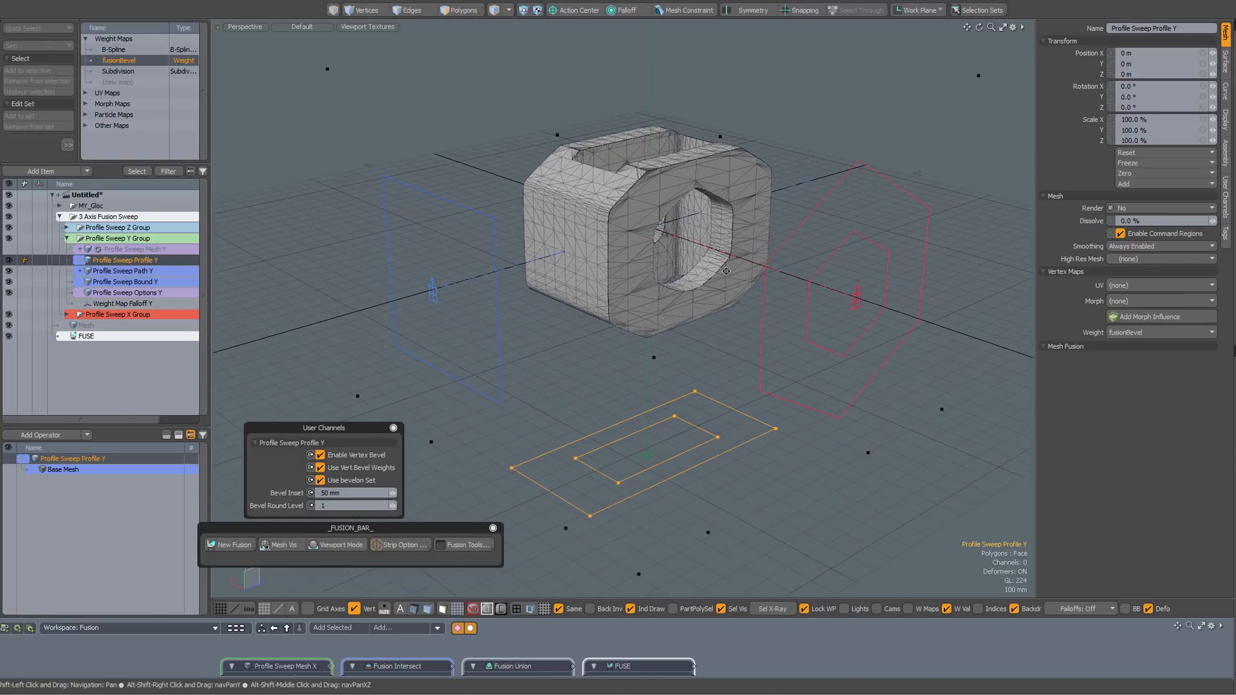
left_click(800, 144)
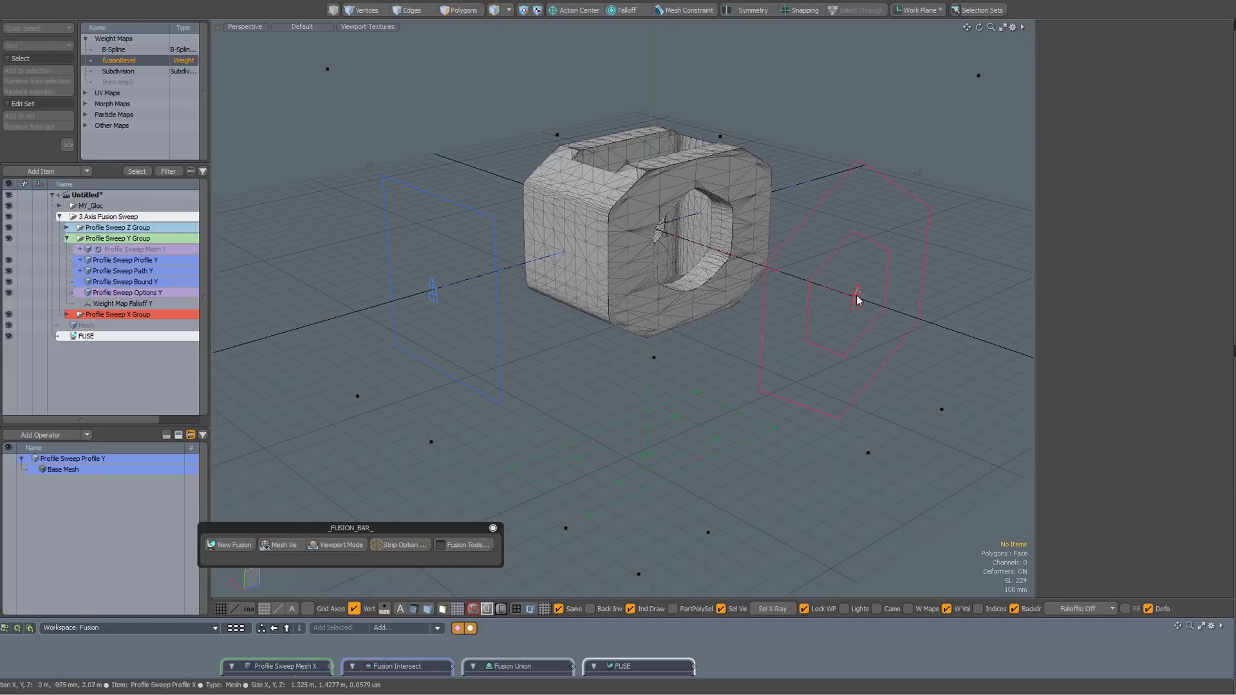
left_click_drag(856, 296, 966, 328, "ctrl+alt")
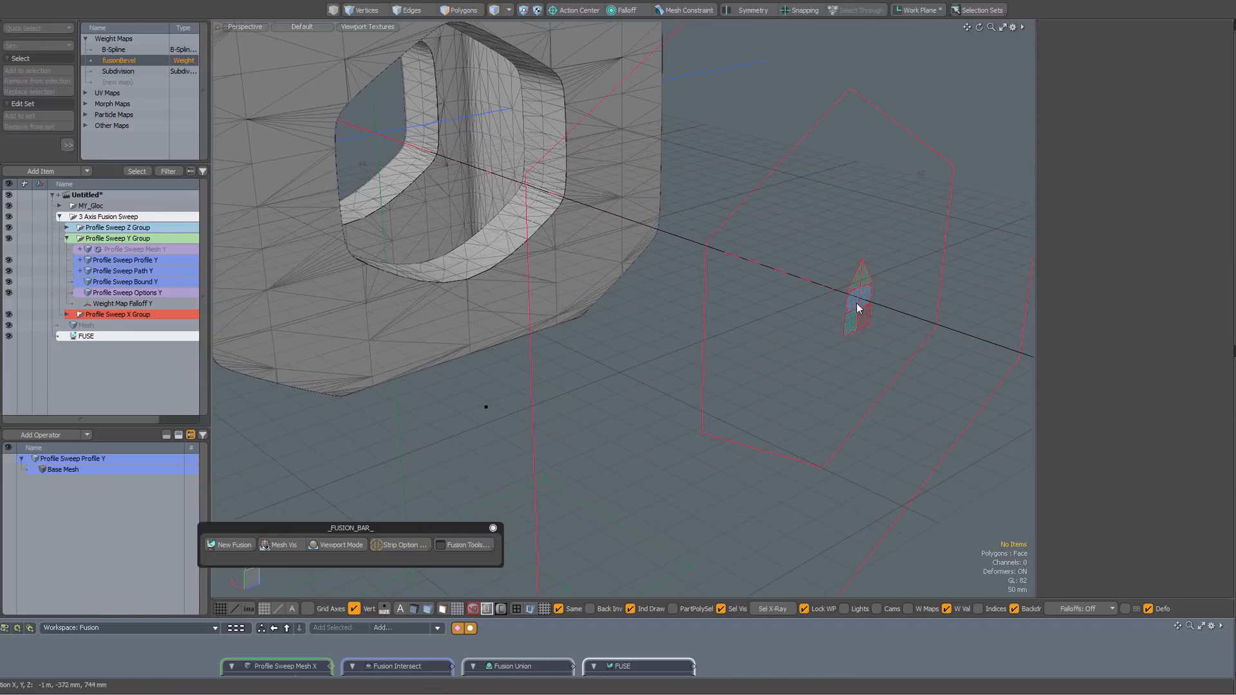
left_click(863, 277)
left_click_drag(863, 169, 734, 223, "ctrl+alt")
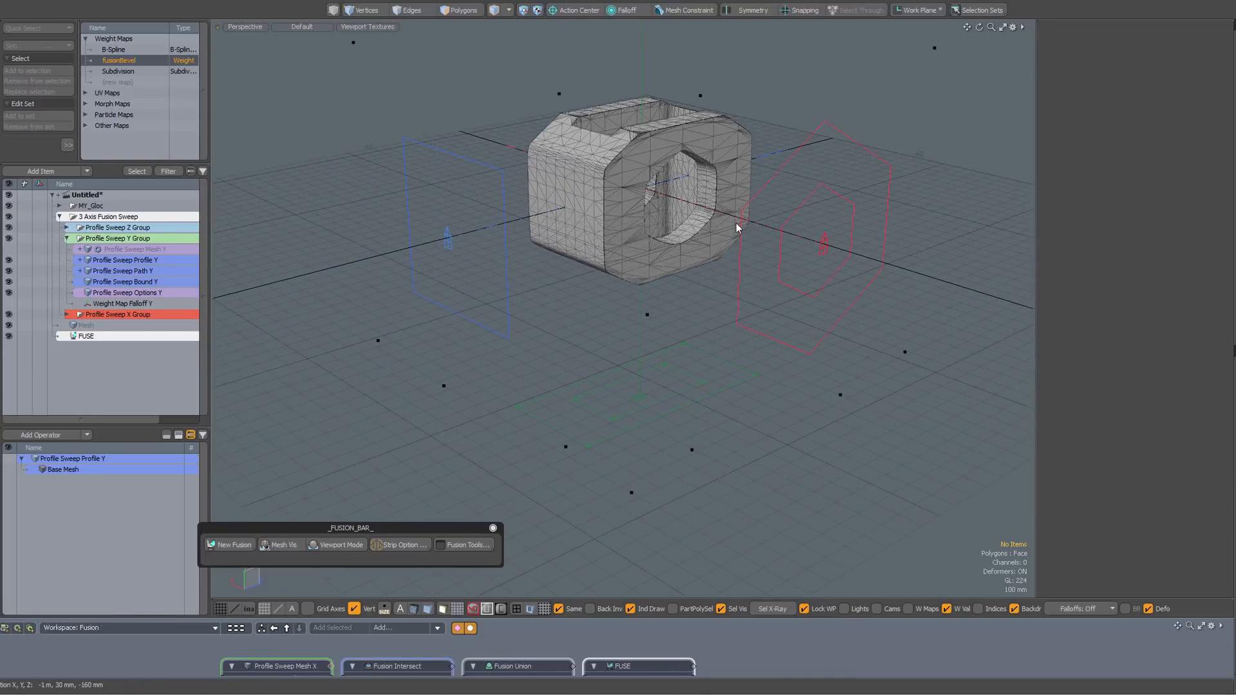
- Add a new mesh item, switch to the Front view and isolate the new mesh so that only it is displayed
key("n")
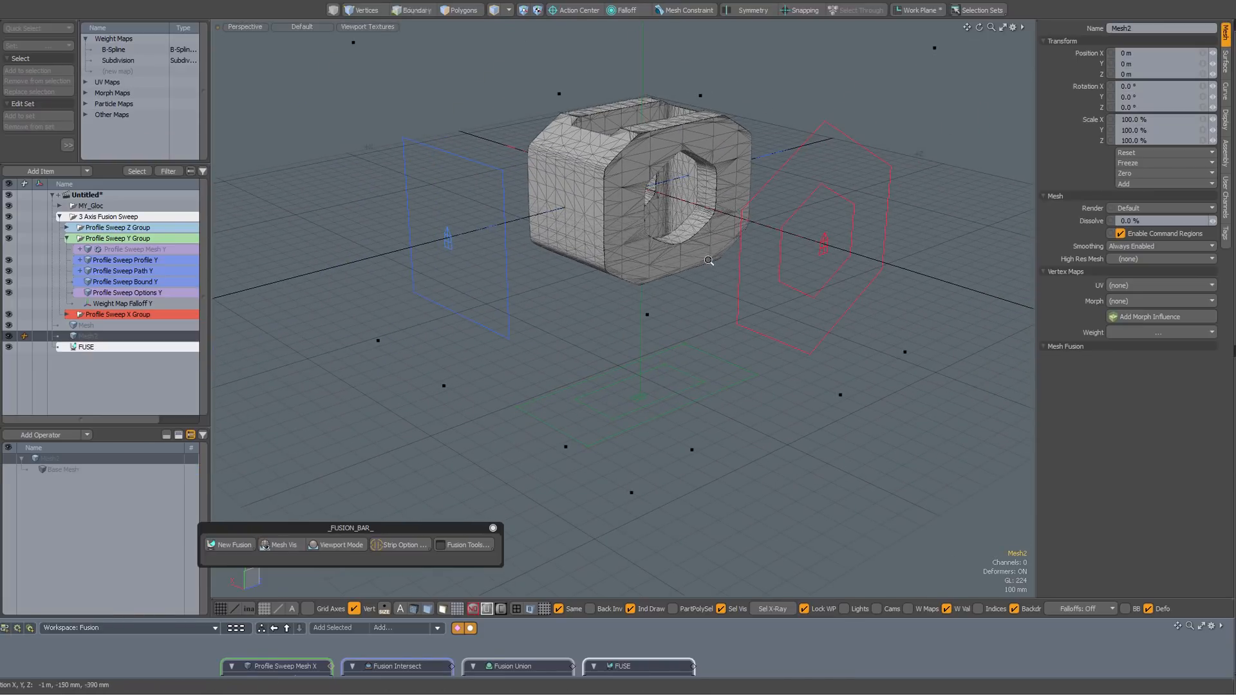
left_click_drag(708, 261, 669, 279, "ctrl+alt")
key("ctrl+space")
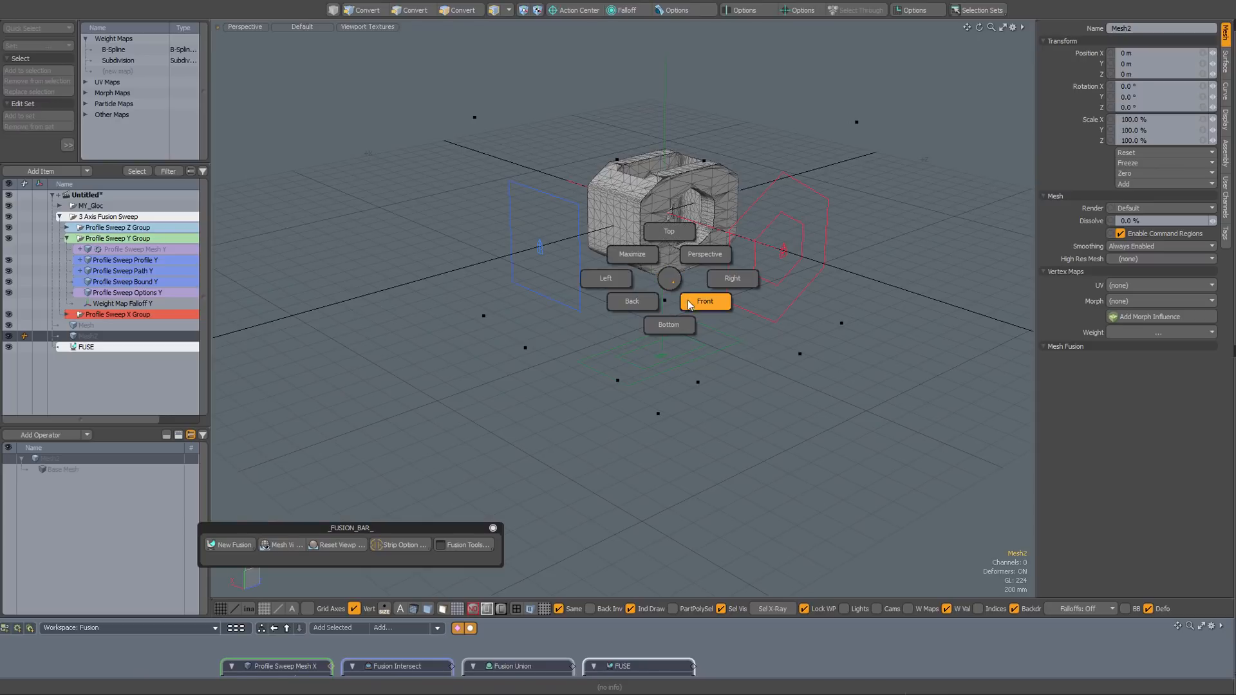
left_click(689, 303)
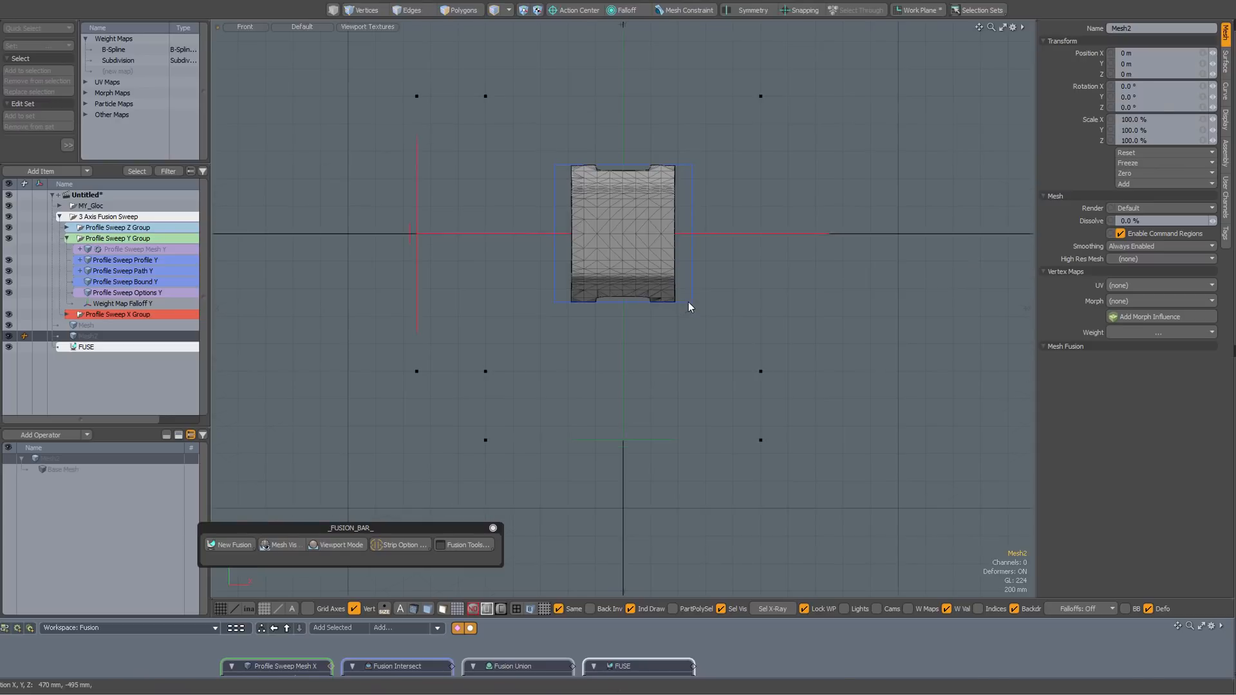
left_click(8, 337)
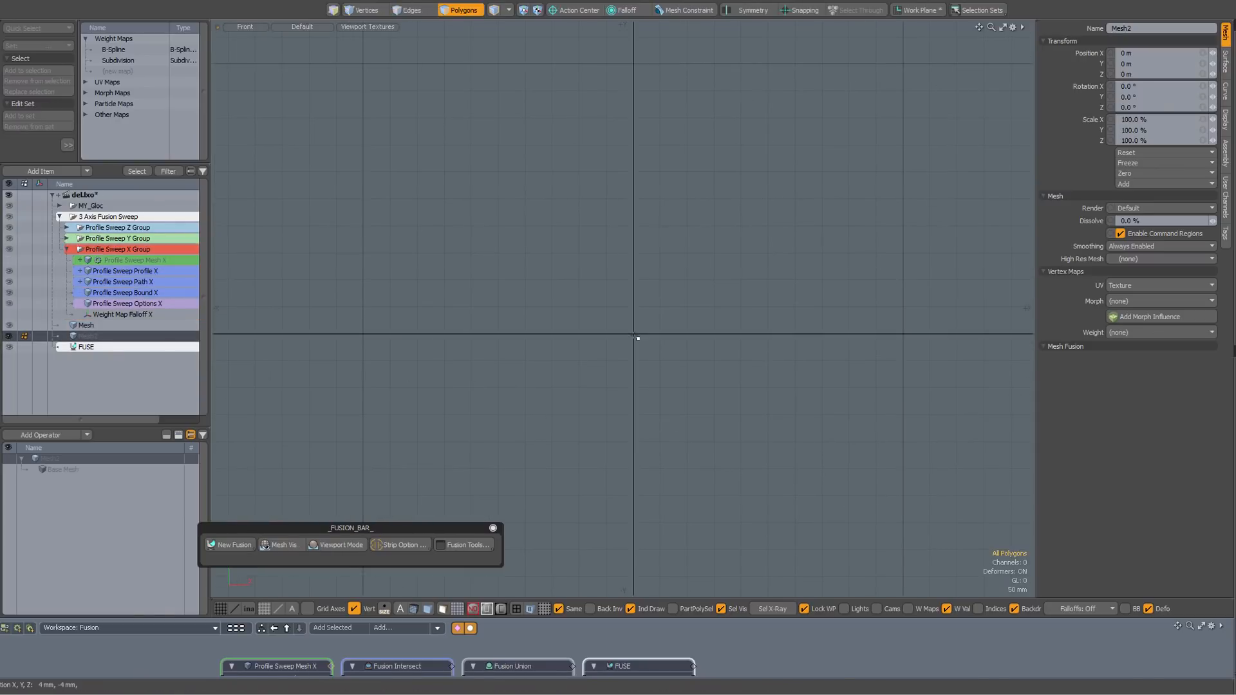
- Create a flat square in Mesh2 with the Cube primitive, starting near the origin of the Front view
key("alt+q")
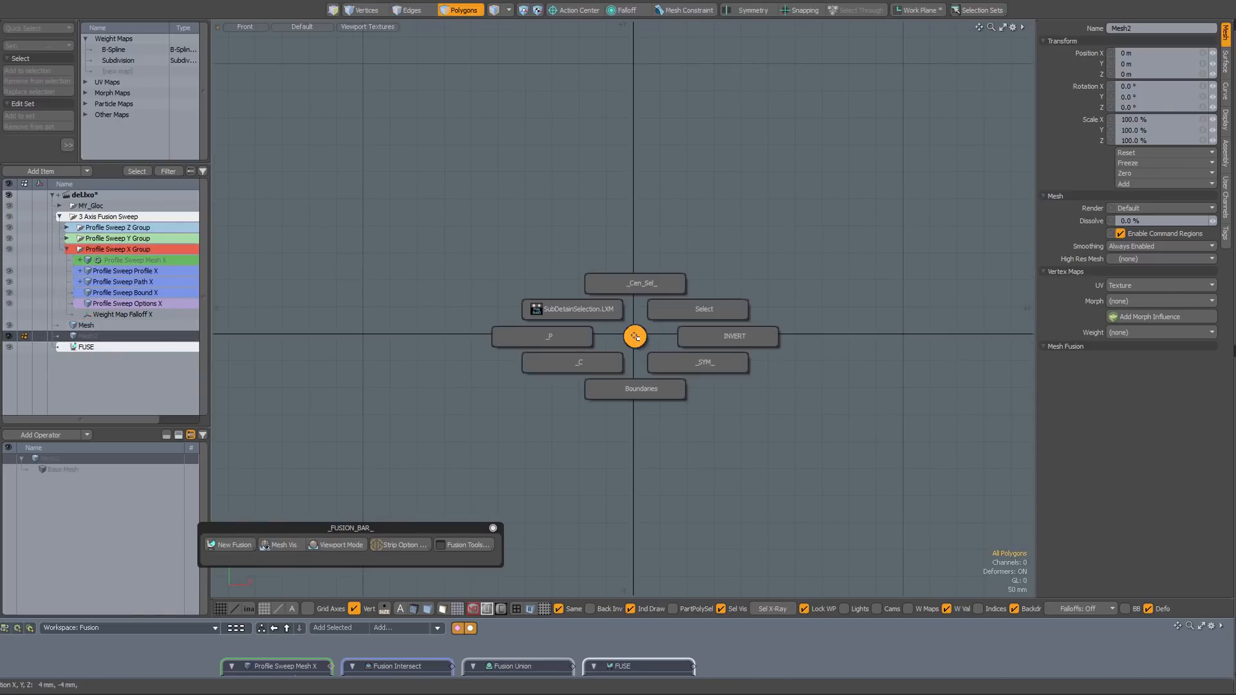
left_click(591, 338)
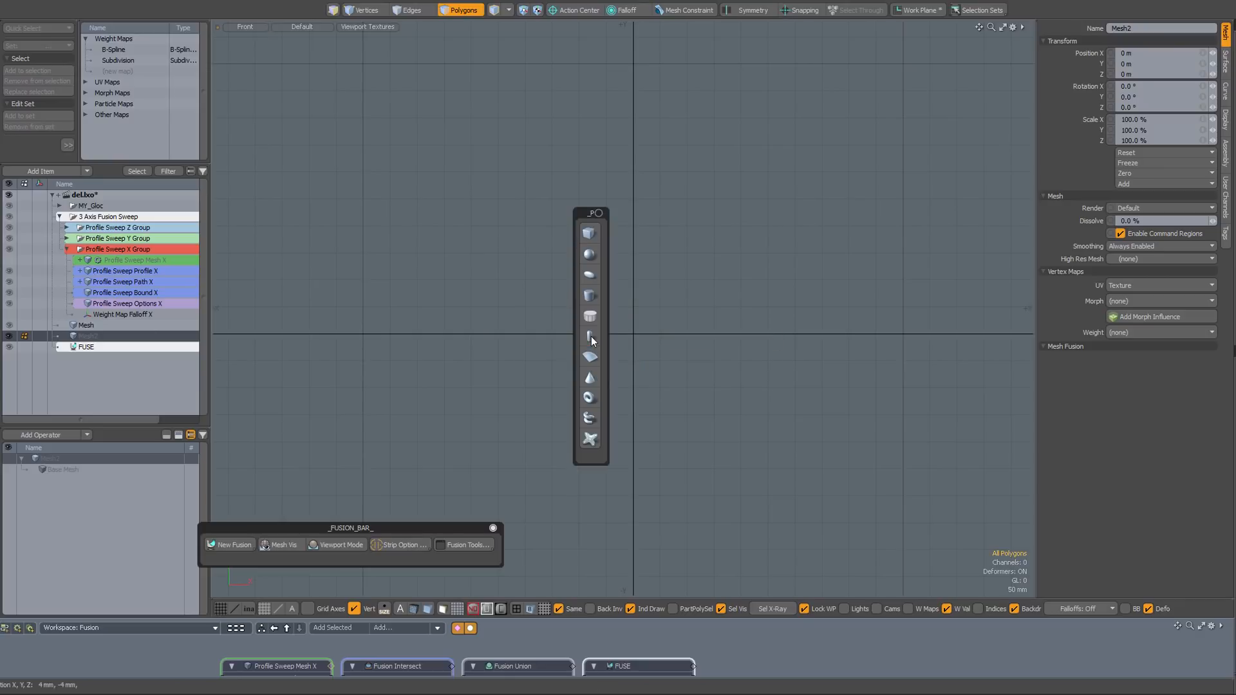
left_click(590, 234)
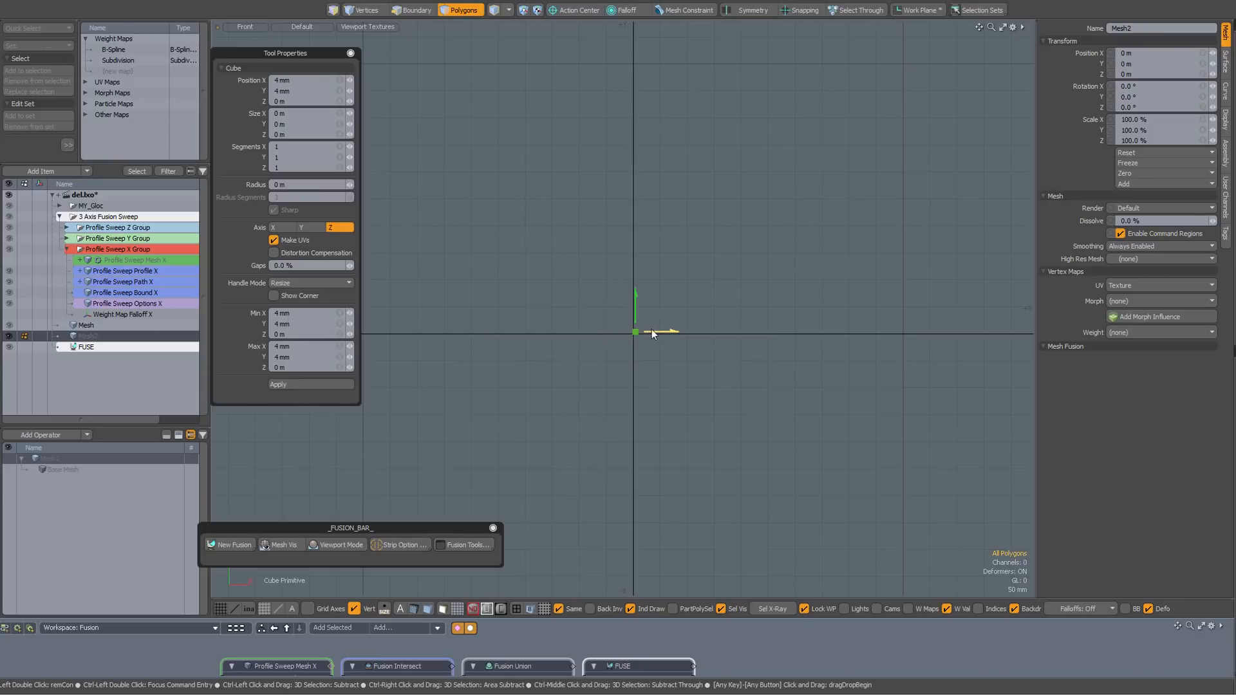
left_click_drag(636, 331, 535, 432)
key("space")
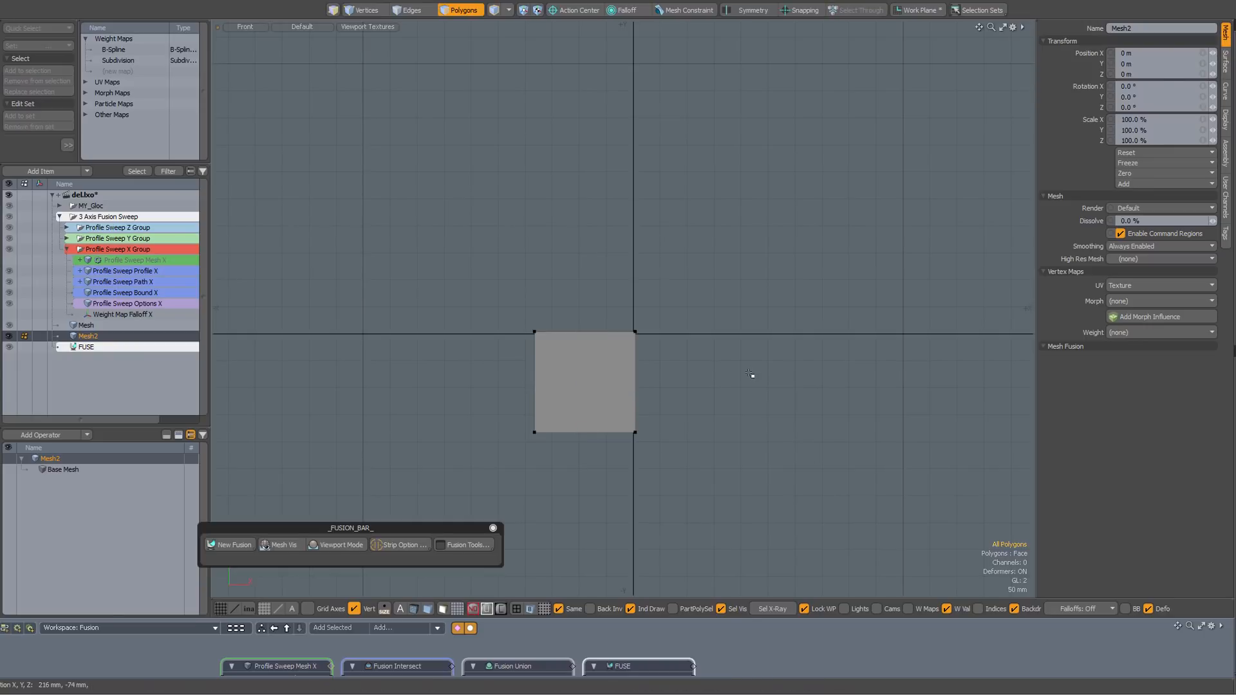
- Subdivide the square once into an octagon and centre it on the origin
key("d")
key("ctrl+space")
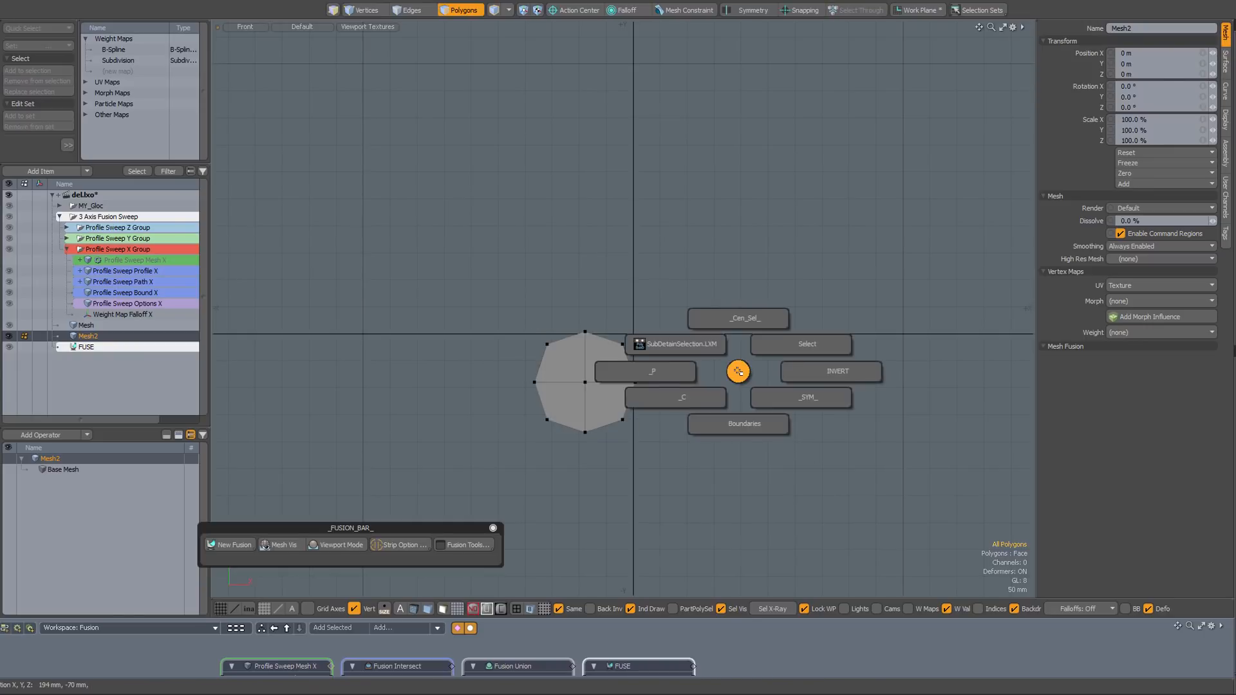
left_click(740, 322)
left_click(743, 285)
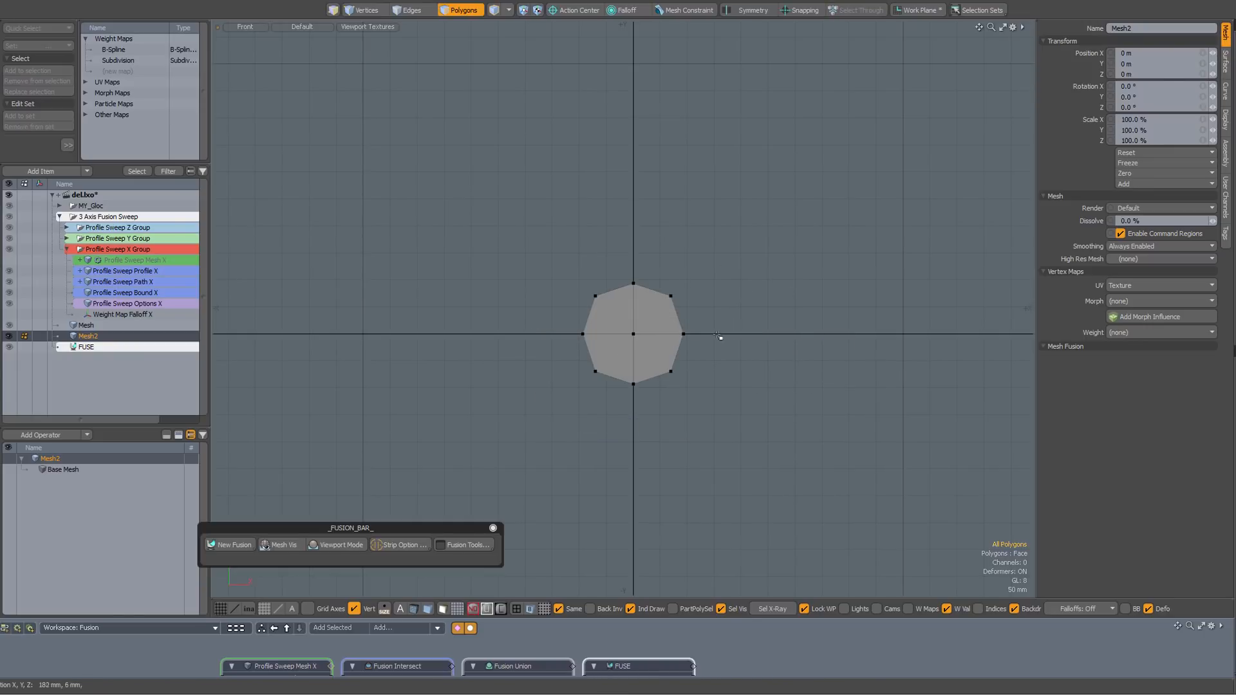
- Scale the octagon up uniformly around the origin to a radius of about 241 mm
key("r")
left_click_drag(636, 338, 637, 338)
key("space")
- Select the octagon's interior cross edges and delete them to leave one clean polygon
key("space")
key("space")
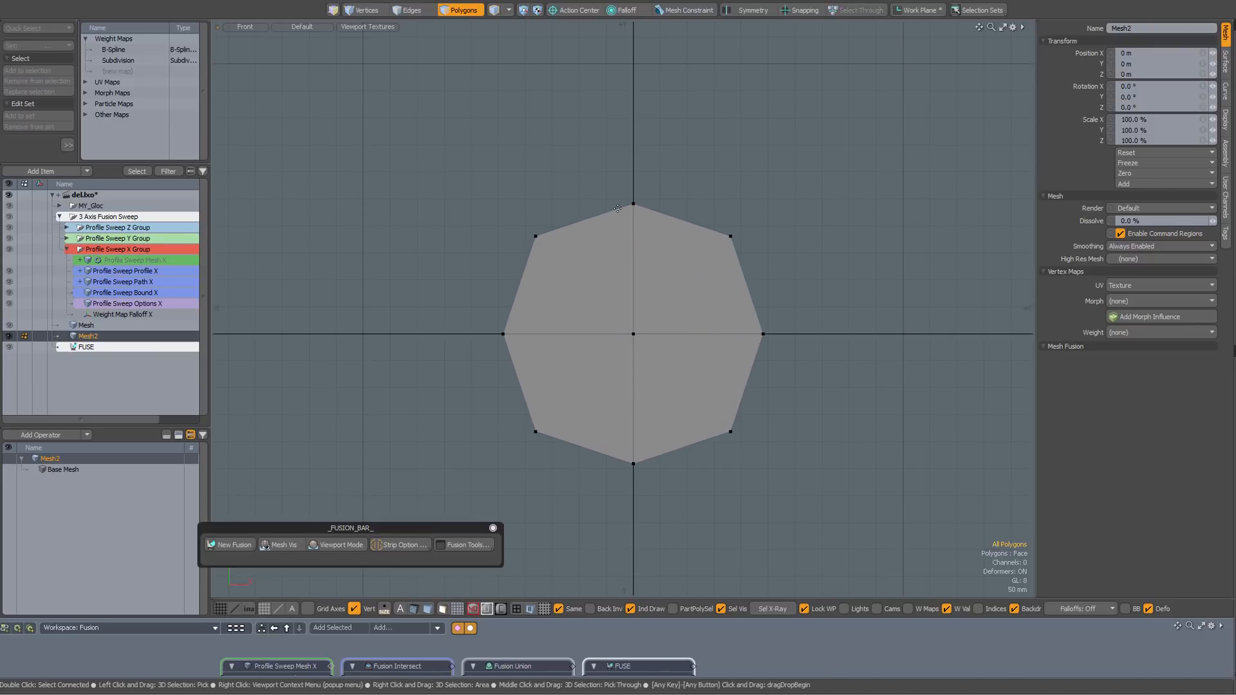
left_click(631, 252)
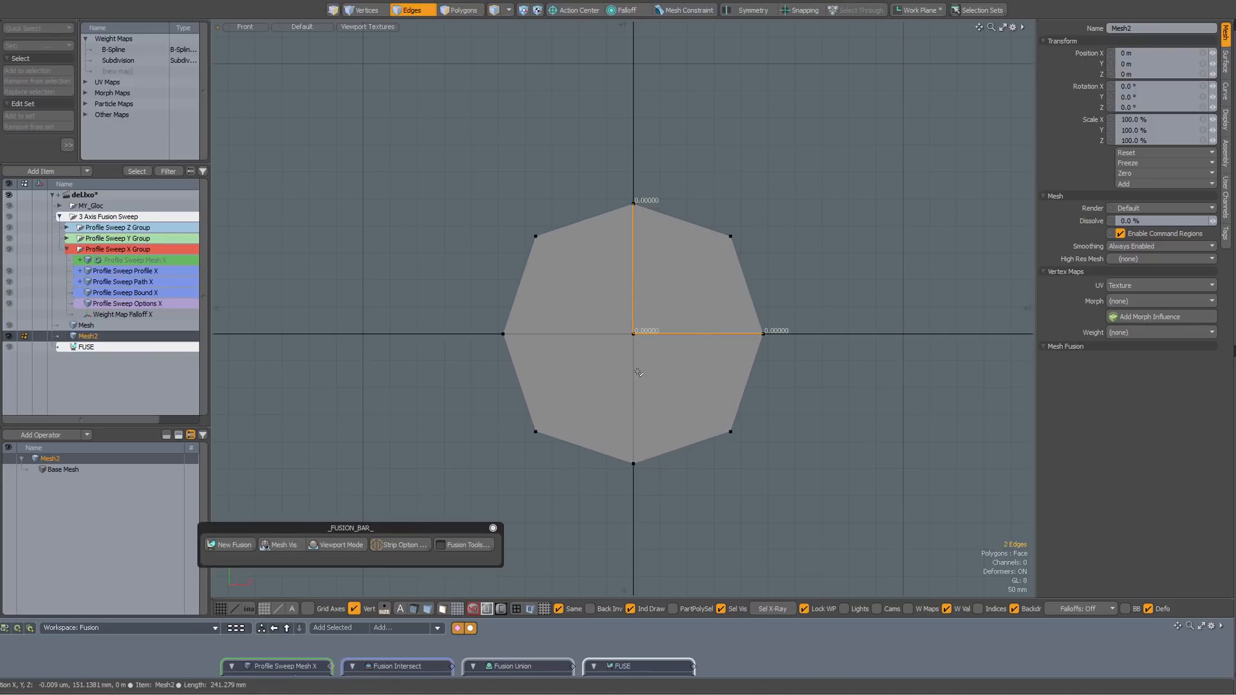
key("Delete")
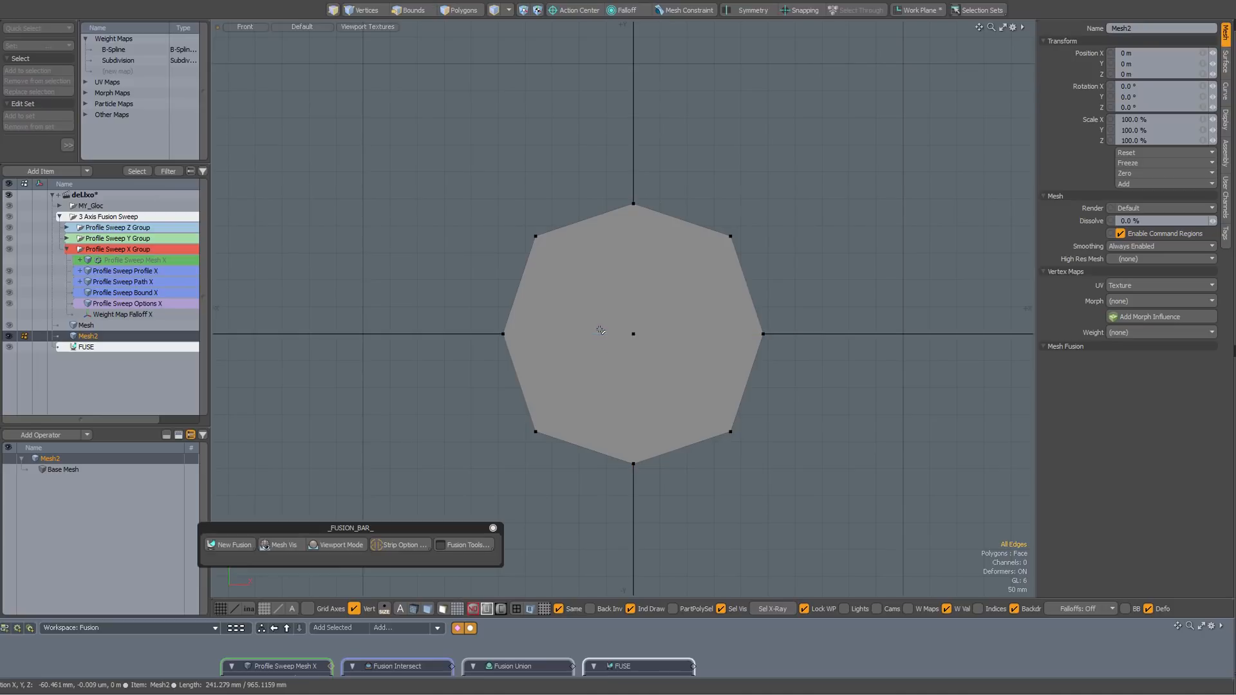
- Switch to vertex selection and turn on symmetry across the X axis
key("space")
key("space")
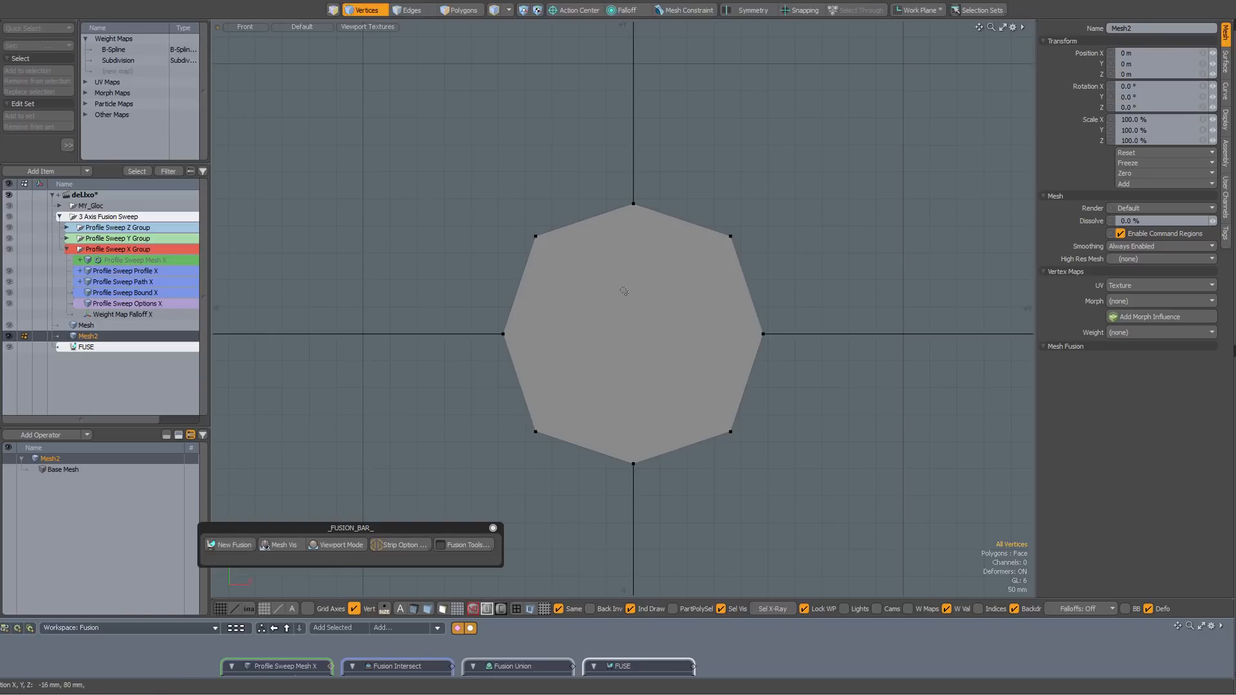
key("ctrl+space")
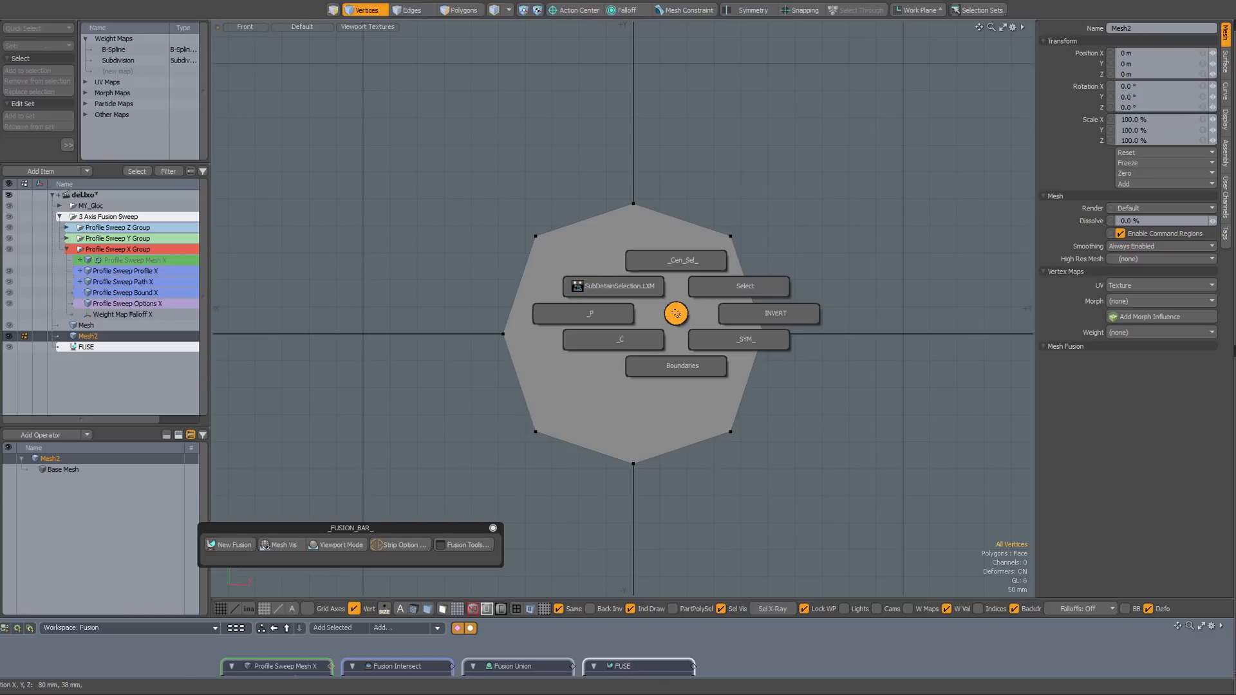
left_click(705, 338)
left_click(705, 293)
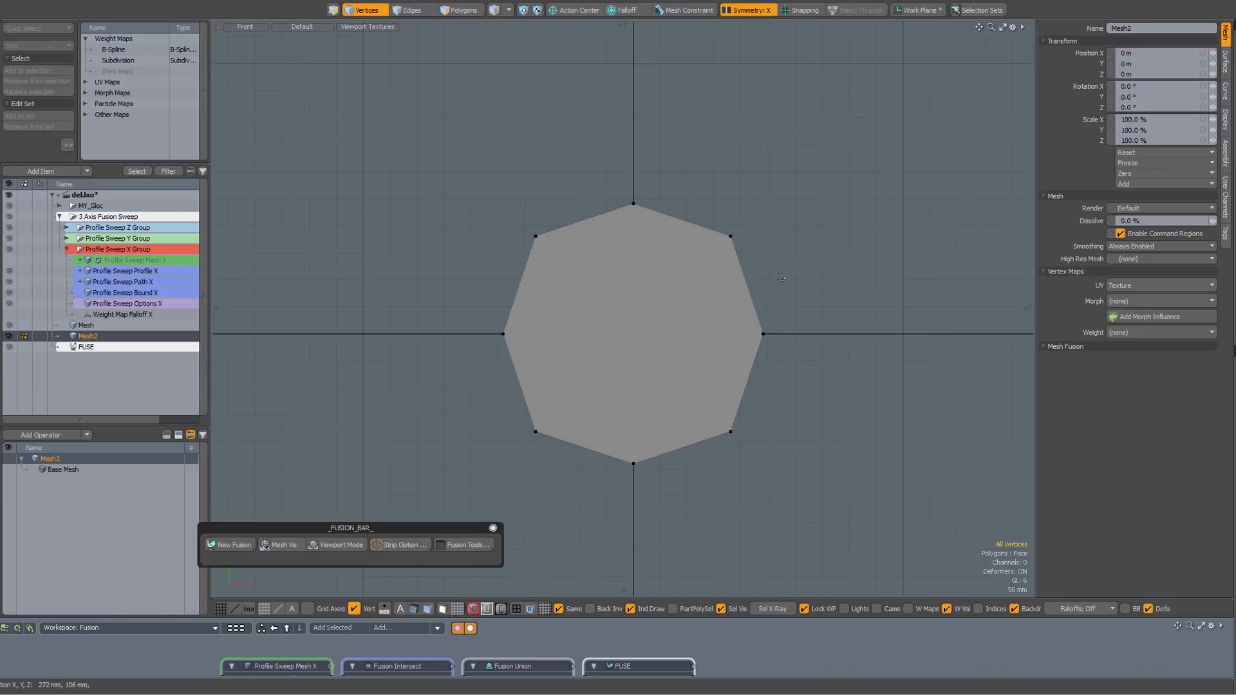
- Slice the octagon vertically at X = 104 mm and X = 52 mm, mirrored by symmetry, and select the eight new vertices
key("c")
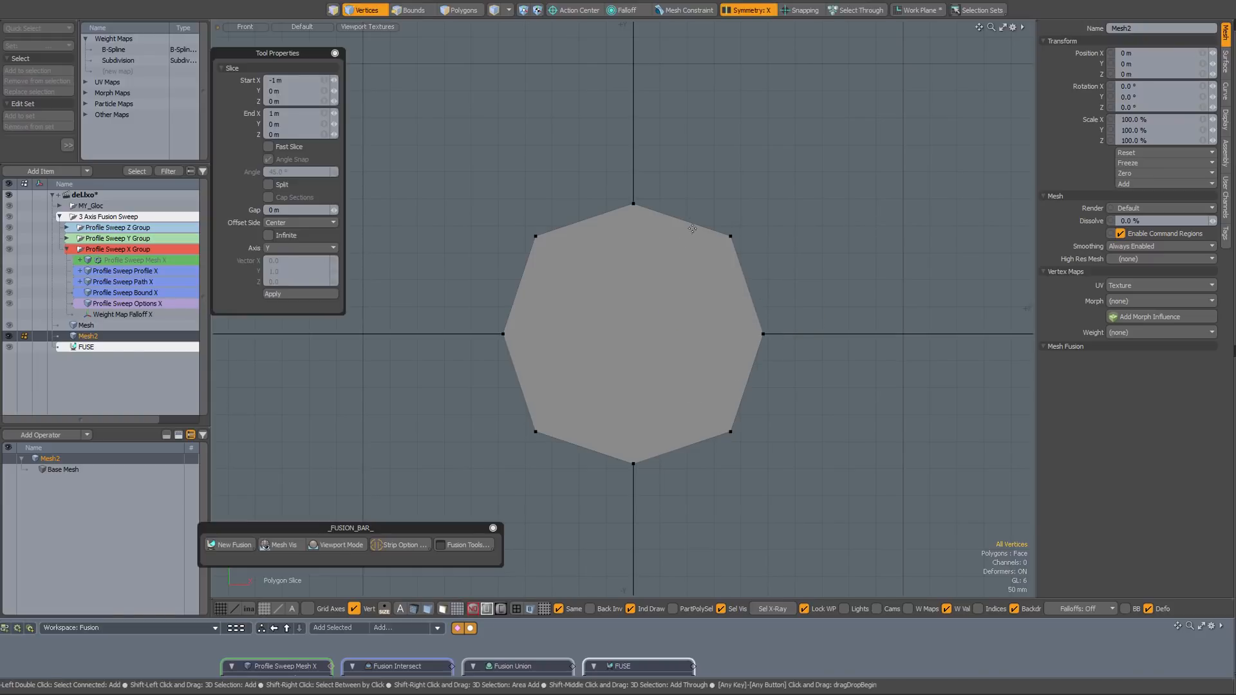
left_click_drag(689, 188, 689, 520)
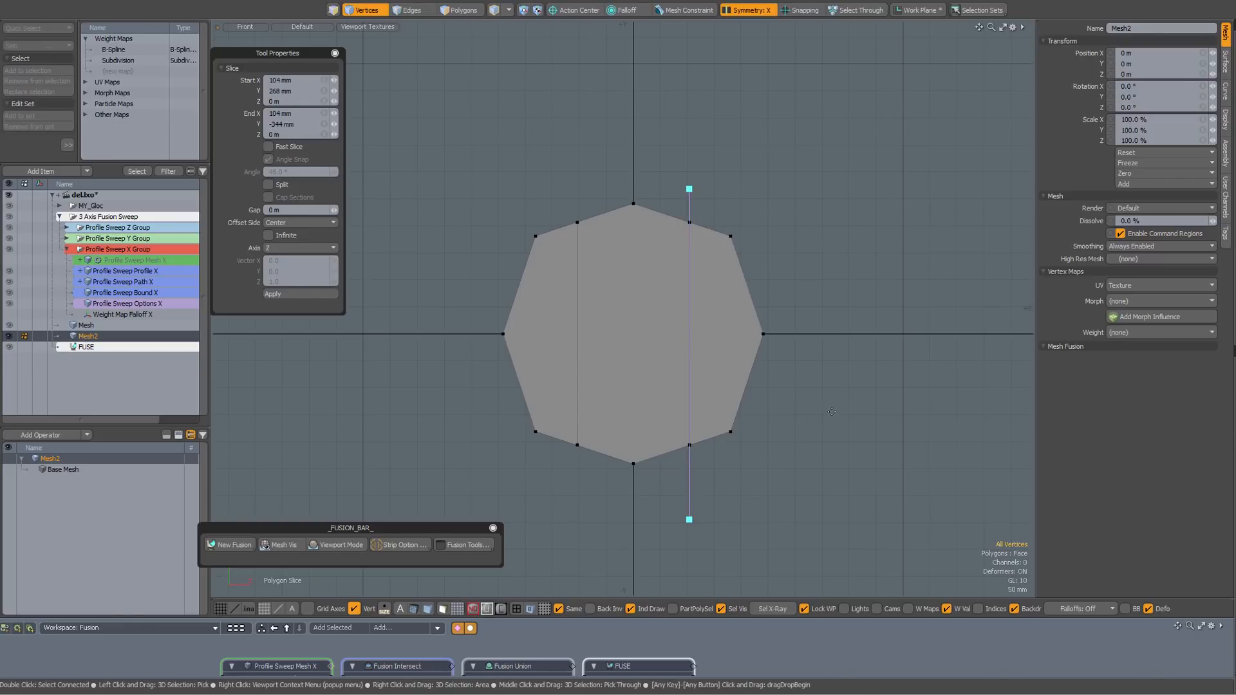
key("space")
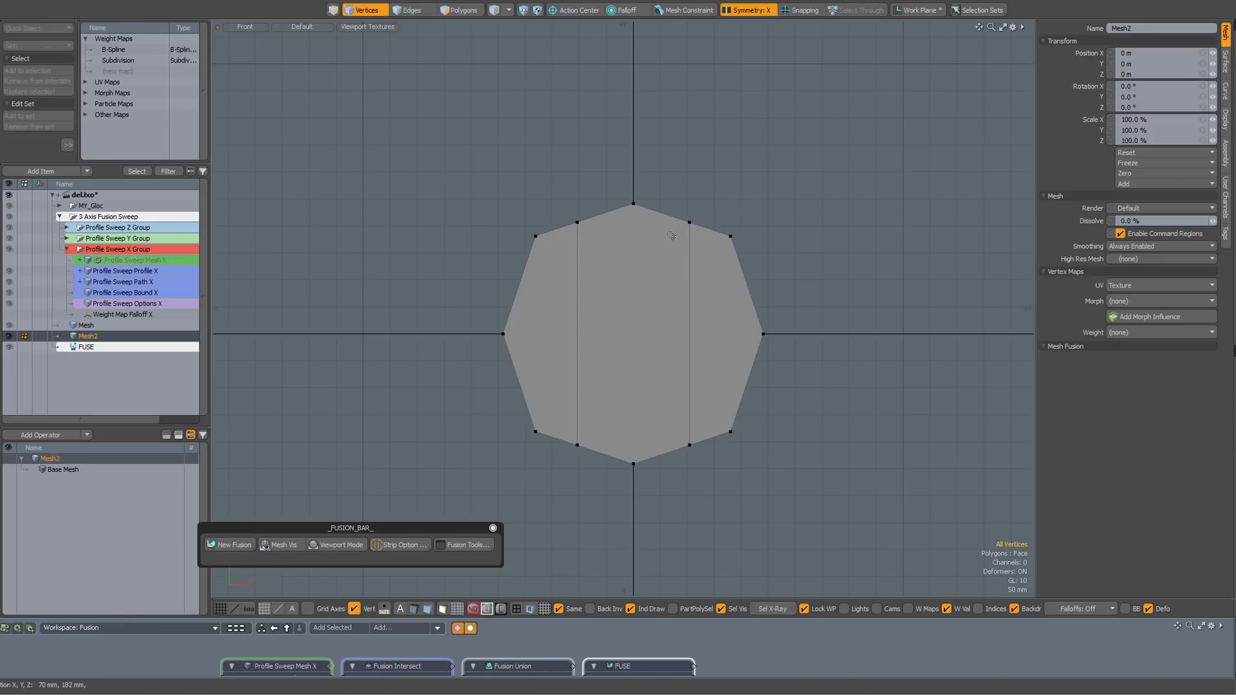
key("c")
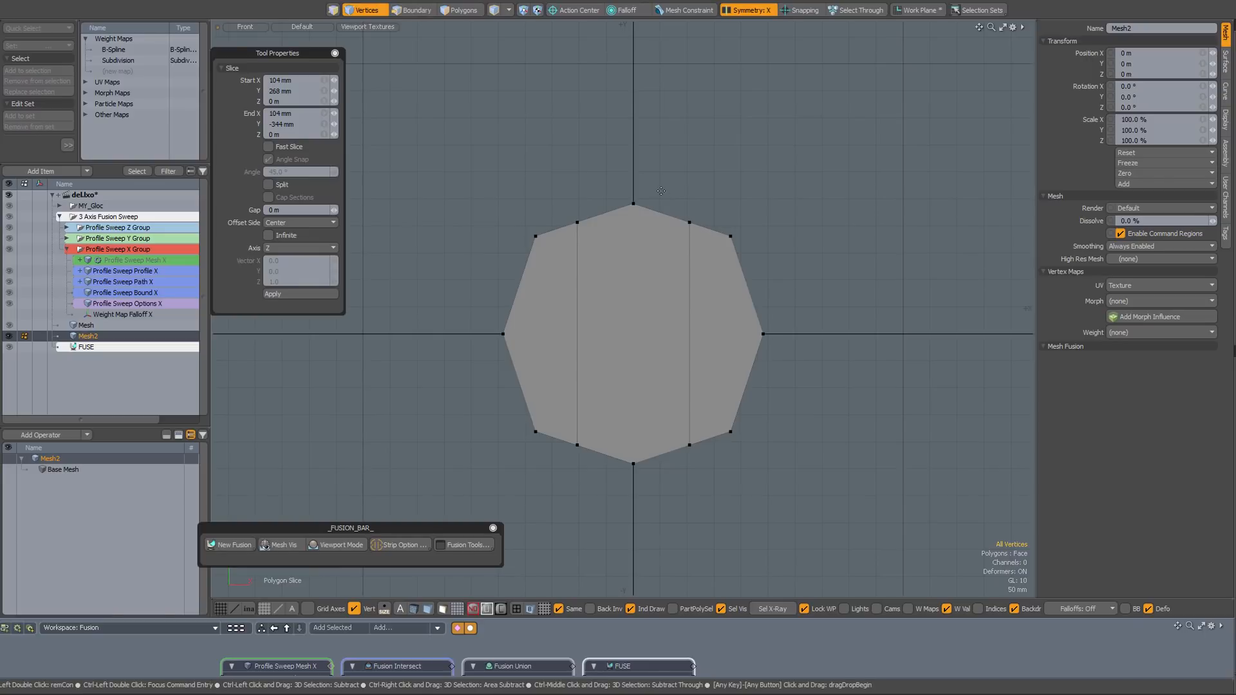
left_click_drag(661, 190, 661, 514)
key("space")
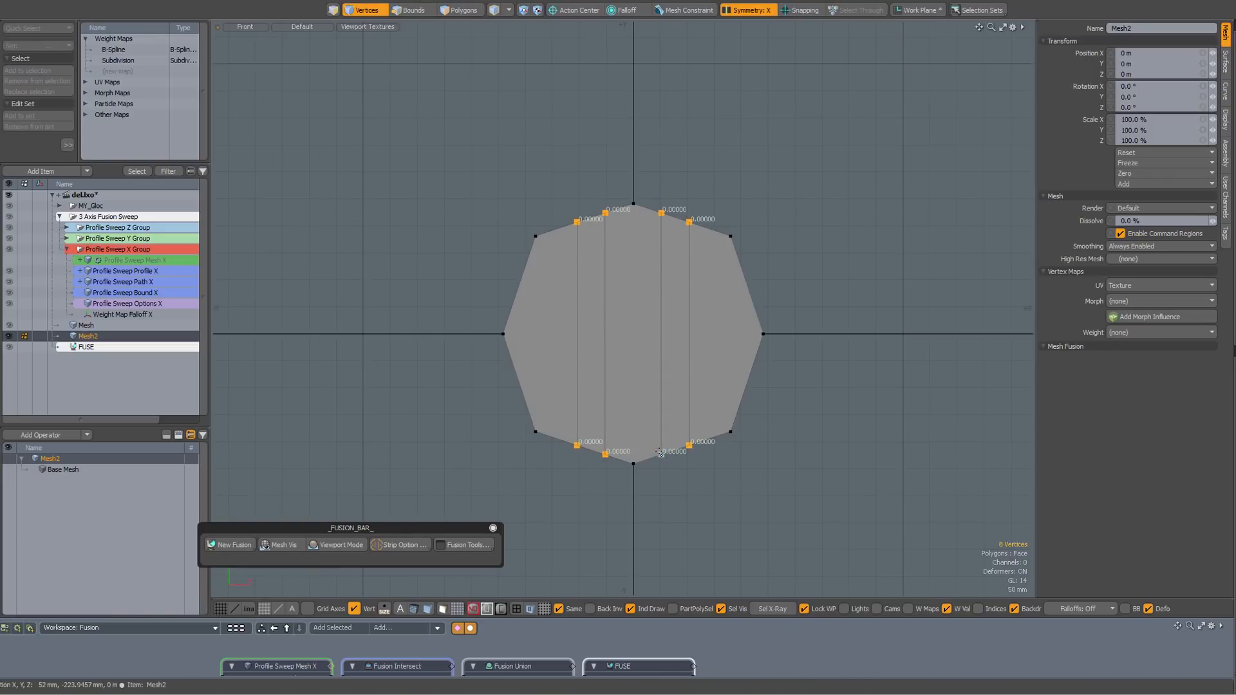
- Scale the eight slice vertices inward along Y to form notches in the octagon's upper and lower outline
key("r")
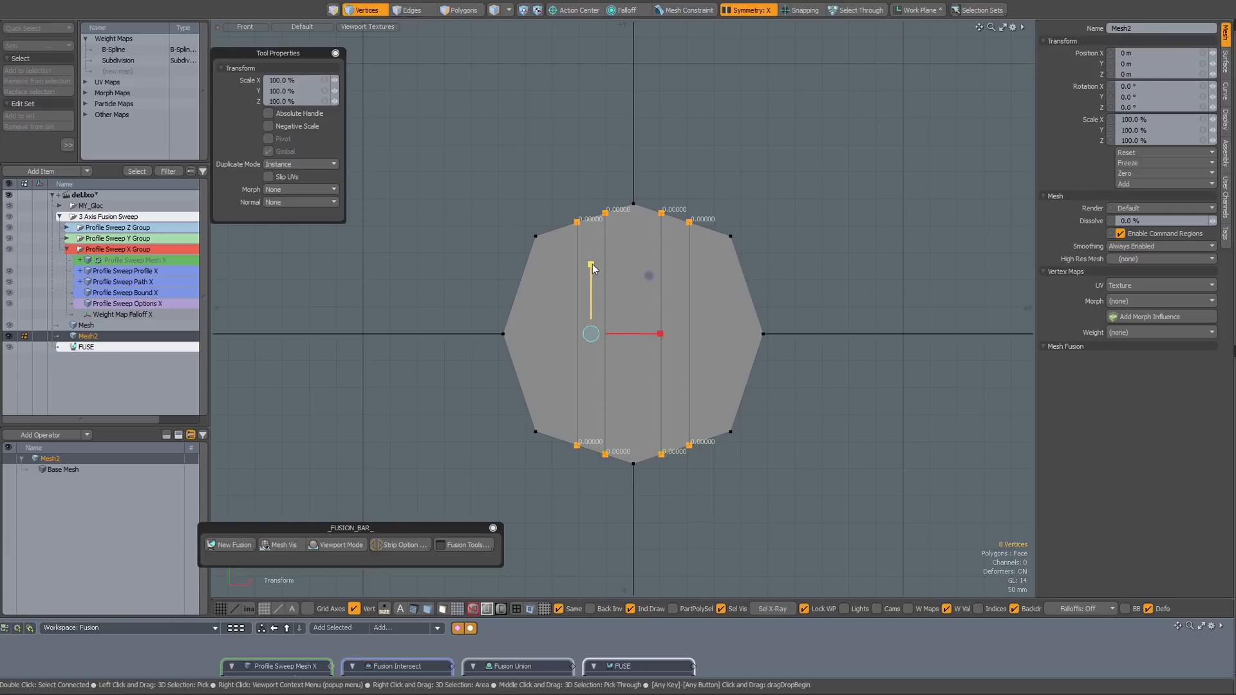
left_click_drag(592, 267, 591, 288)
left_click_drag(591, 293, 615, 315)
- Remove the four vertical slice edges inside the notched polygon and save the scene
key("space")
key("space")
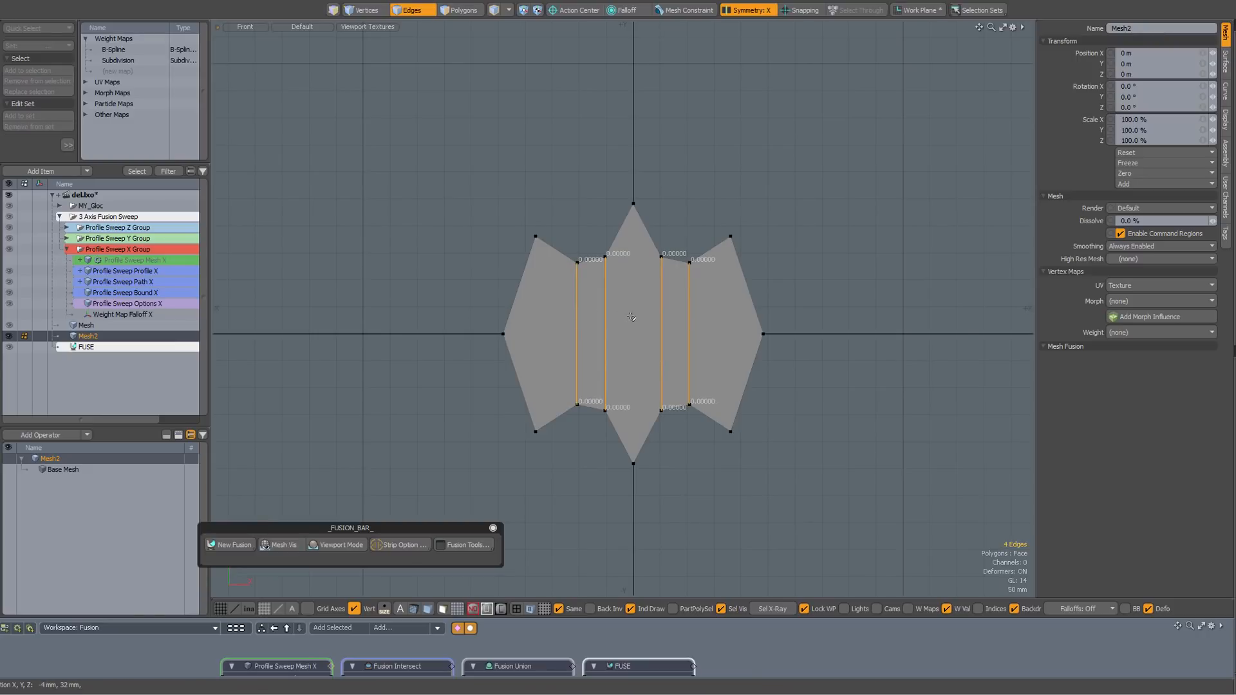
key("ctrl")
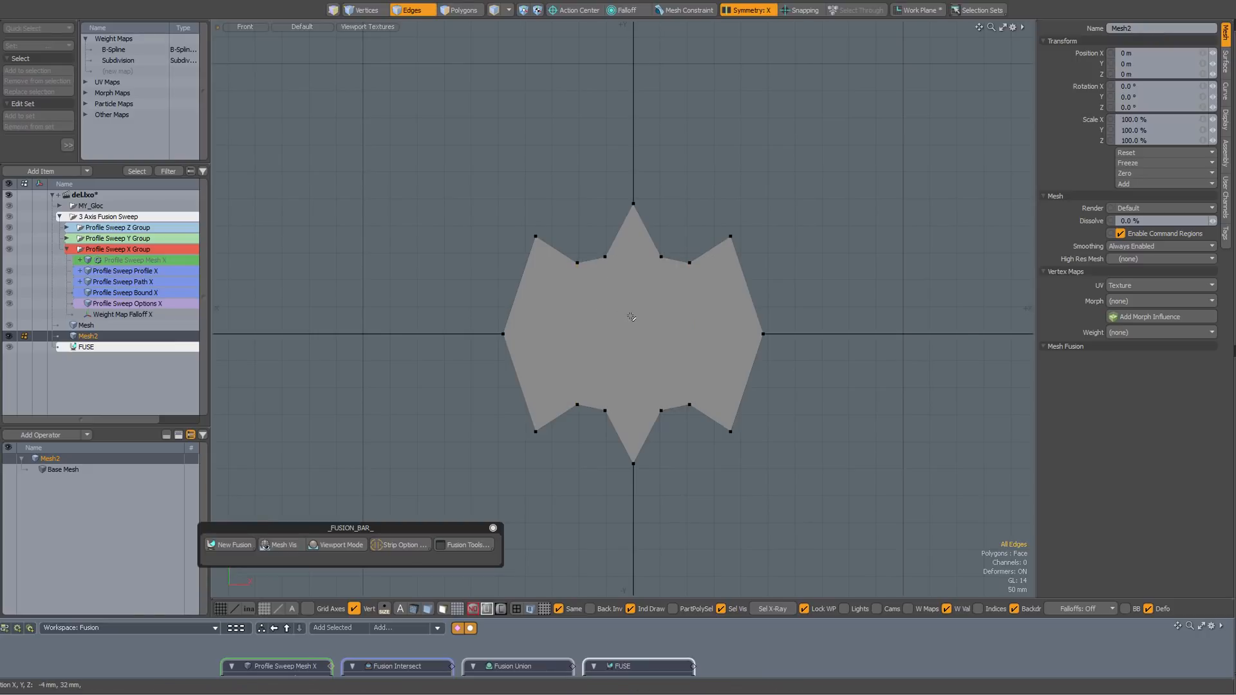
key("ctrl")
key("ctrl+s")
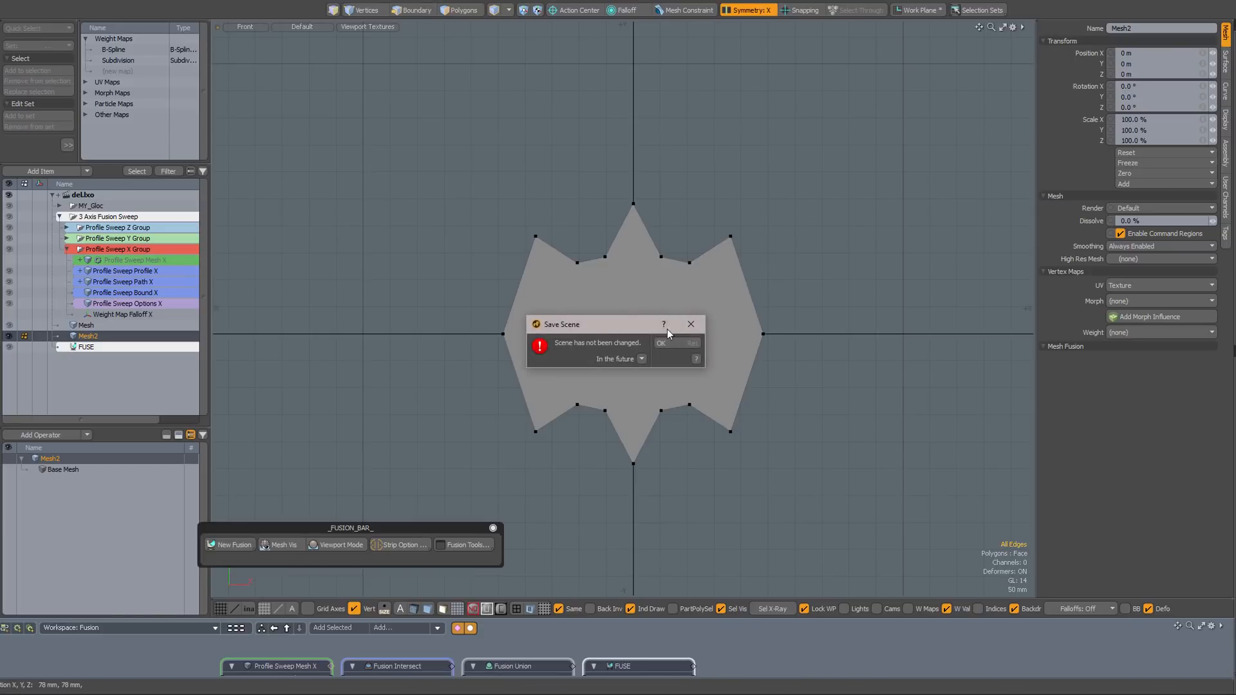
left_click(671, 345)
- Return to the Perspective view, show all scene items again and make Mesh2 the active mesh
key("ctrl+space")
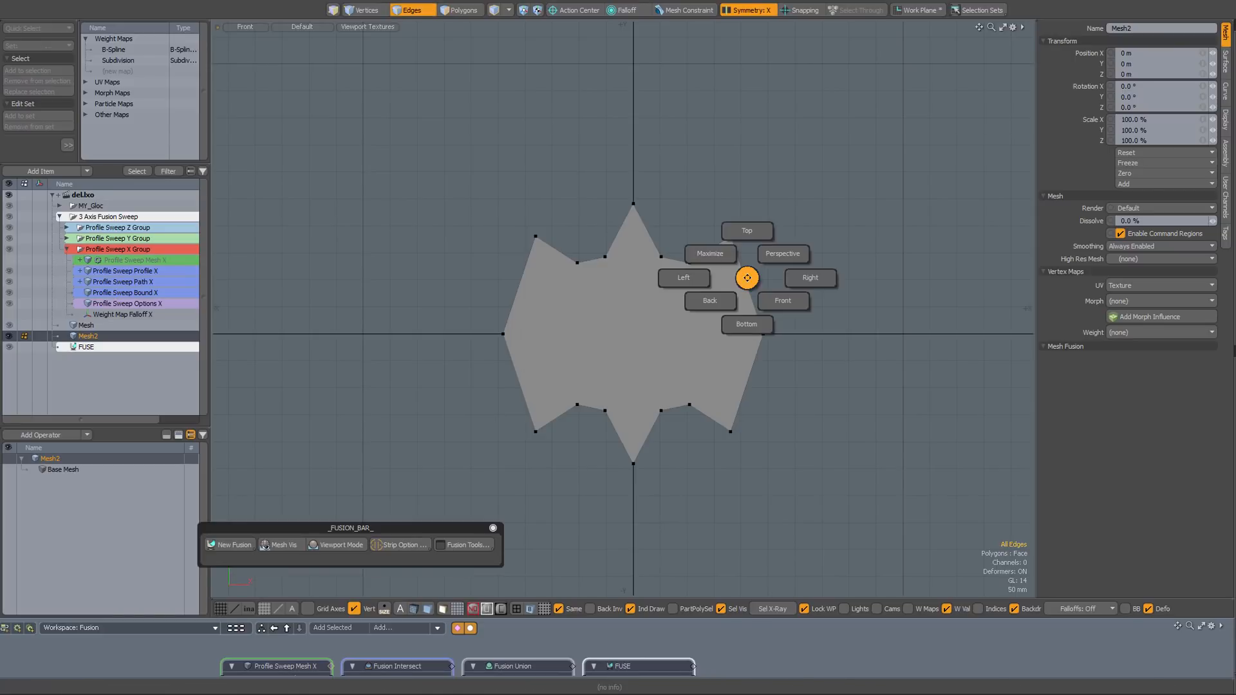
left_click(766, 256)
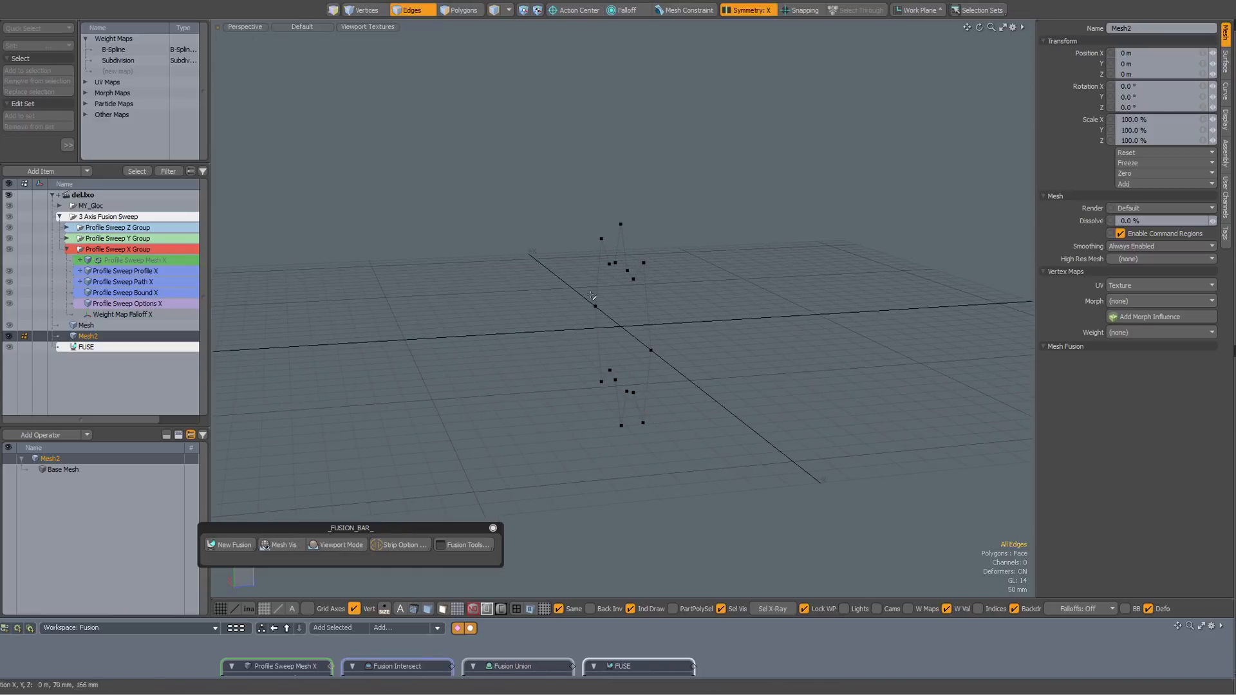
left_click(9, 336, "alt")
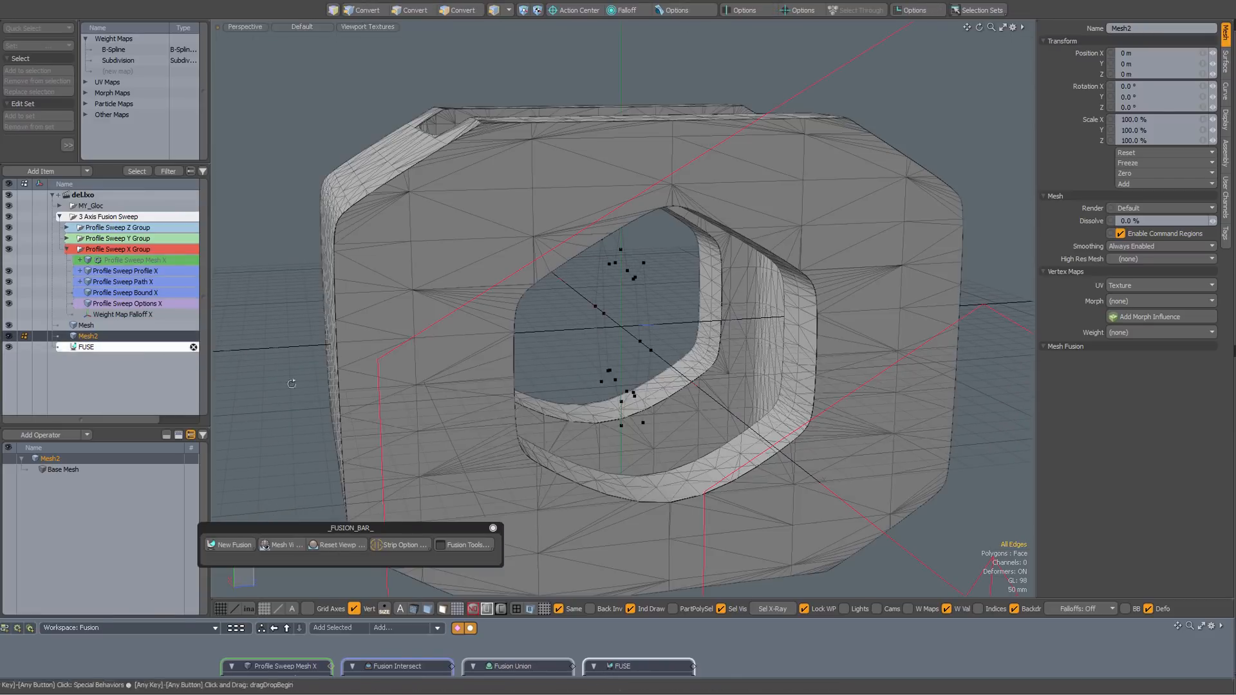
left_click_drag(561, 430, 601, 381, "alt")
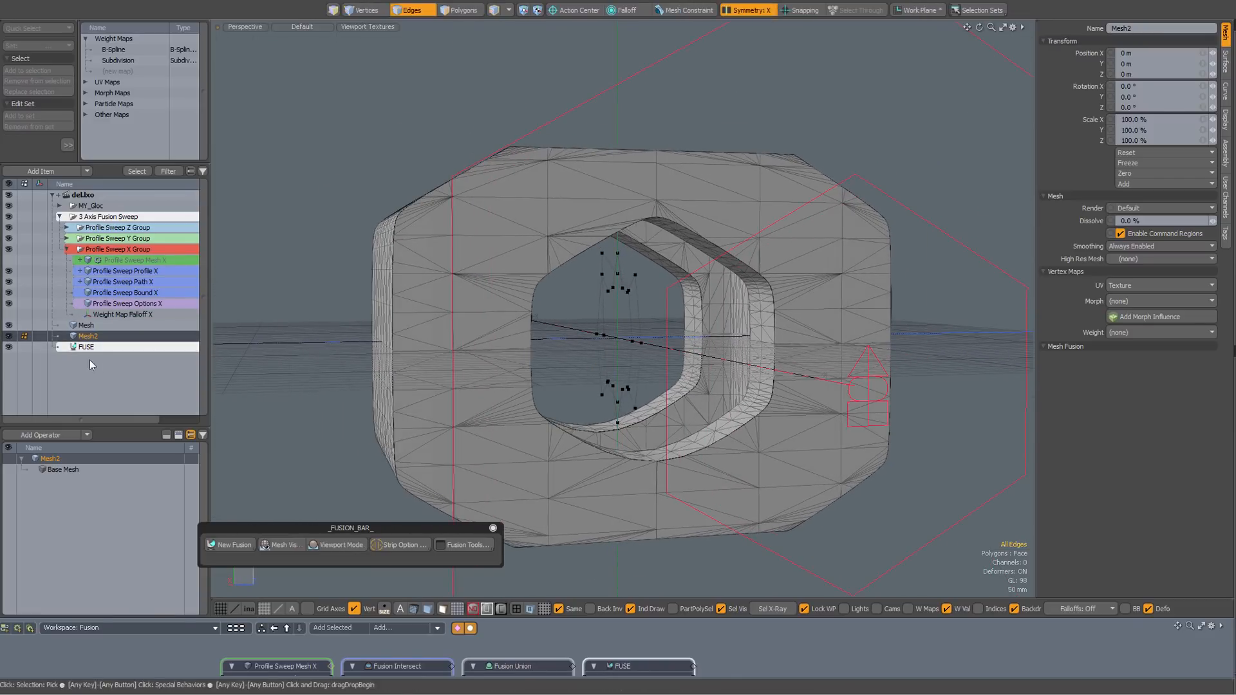
left_click(88, 326)
left_click_drag(463, 341, 520, 344, "alt")
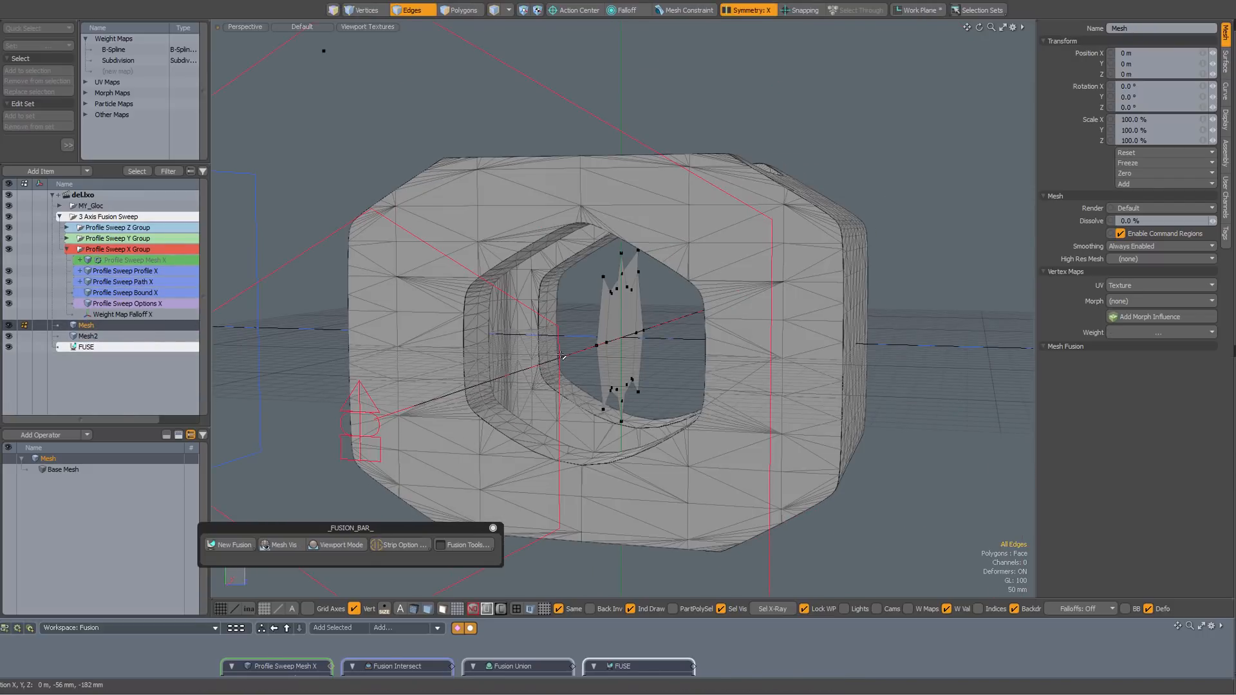
left_click(88, 336)
left_click_drag(665, 374, 613, 346, "alt")
key("r")
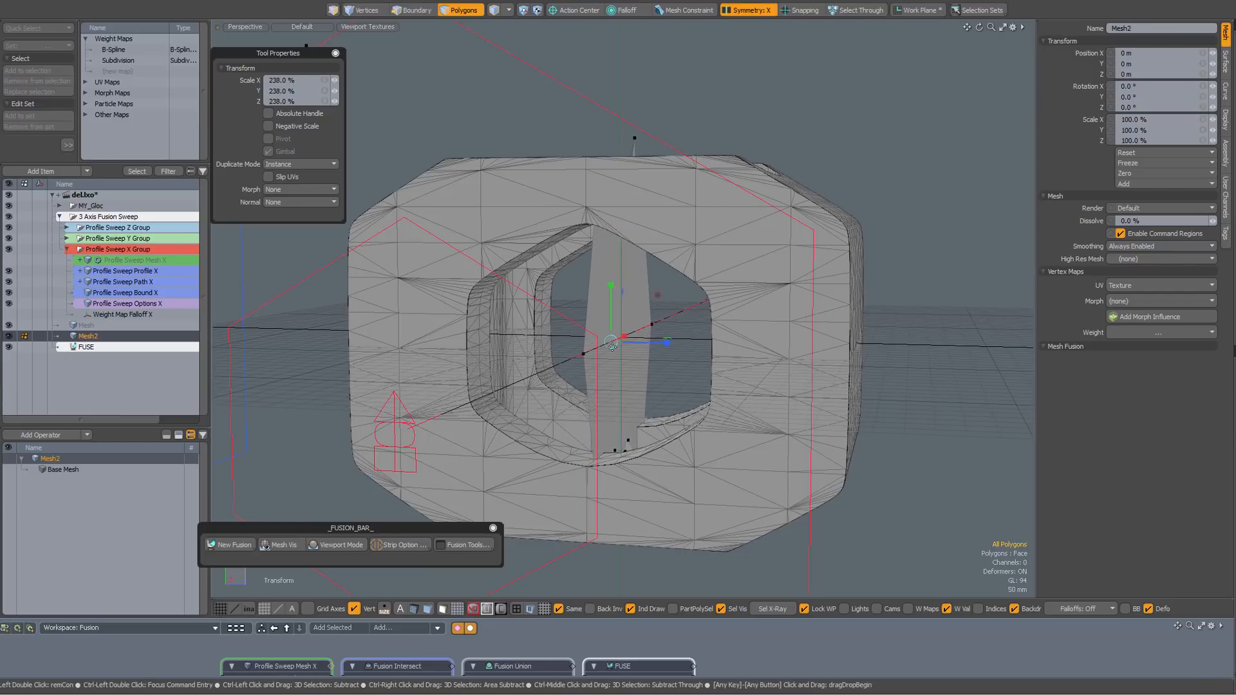
key("ctrl+z")
key("q")
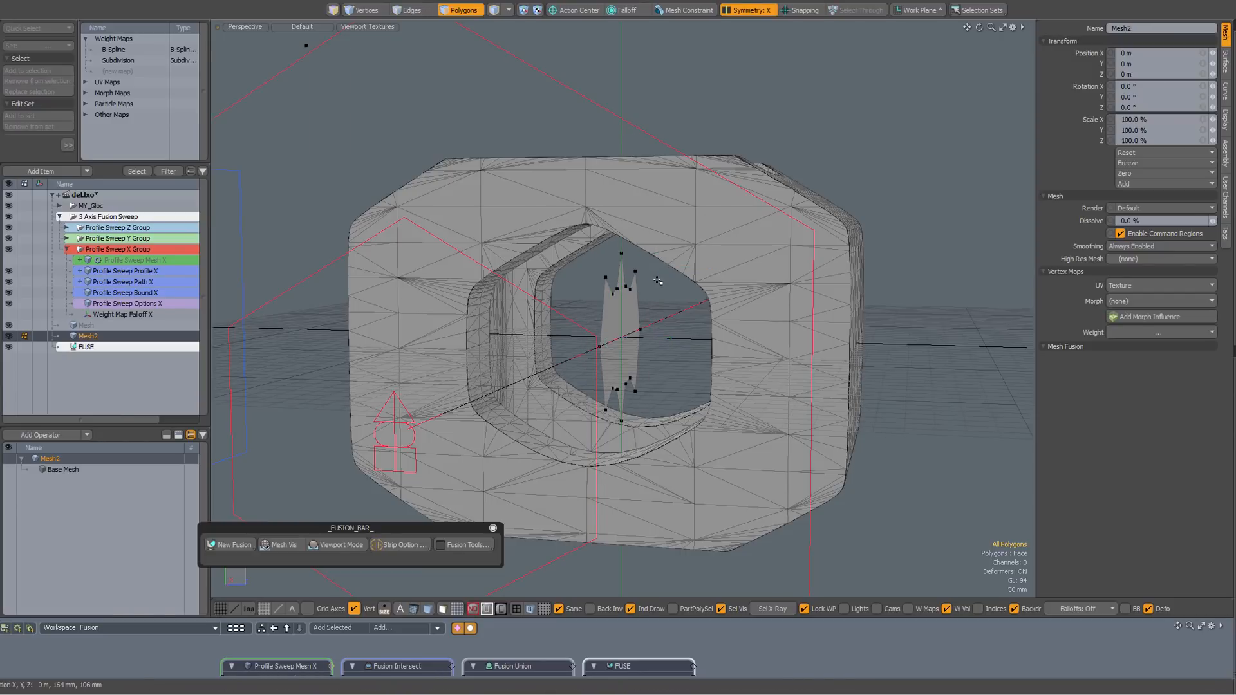
- Turn off the X-axis symmetry
right_click(657, 279, "ctrl+shift")
left_click(692, 303)
left_click(719, 327)
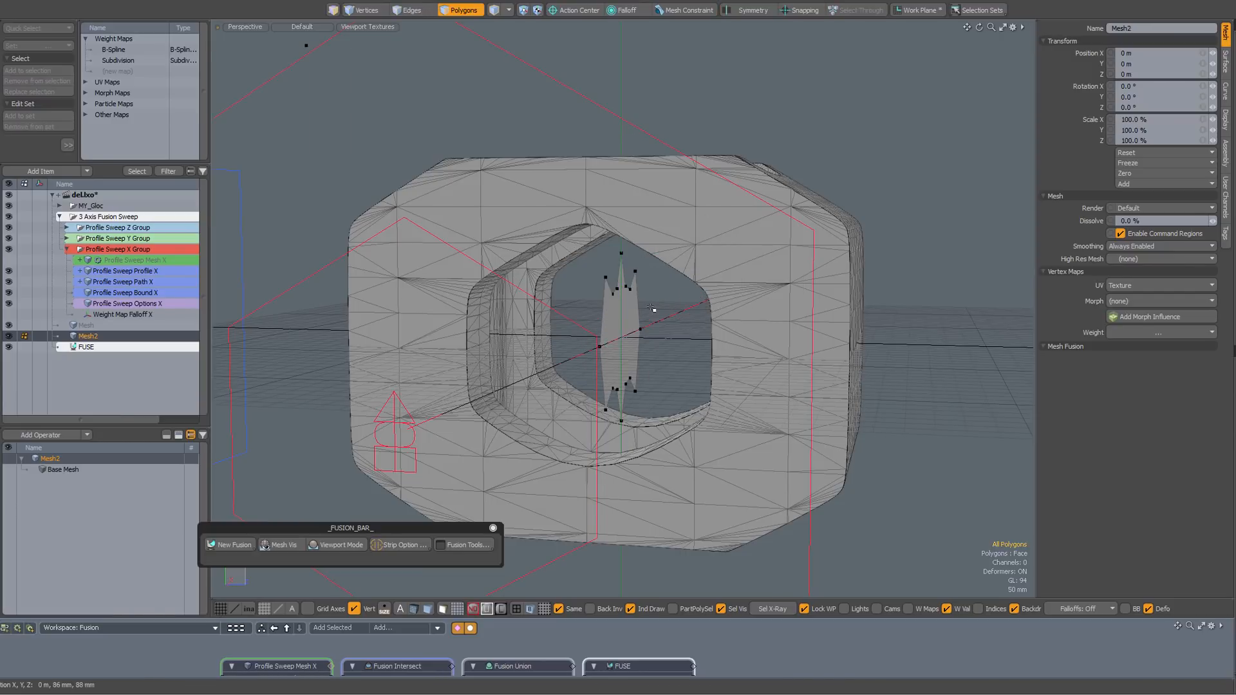
- Scale the star-shaped polygon of Mesh2 uniformly to 439.5% so that it extends beyond the fused body
key("r")
left_click_drag(629, 345, 710, 333)
scroll(567, 303, "down", 5)
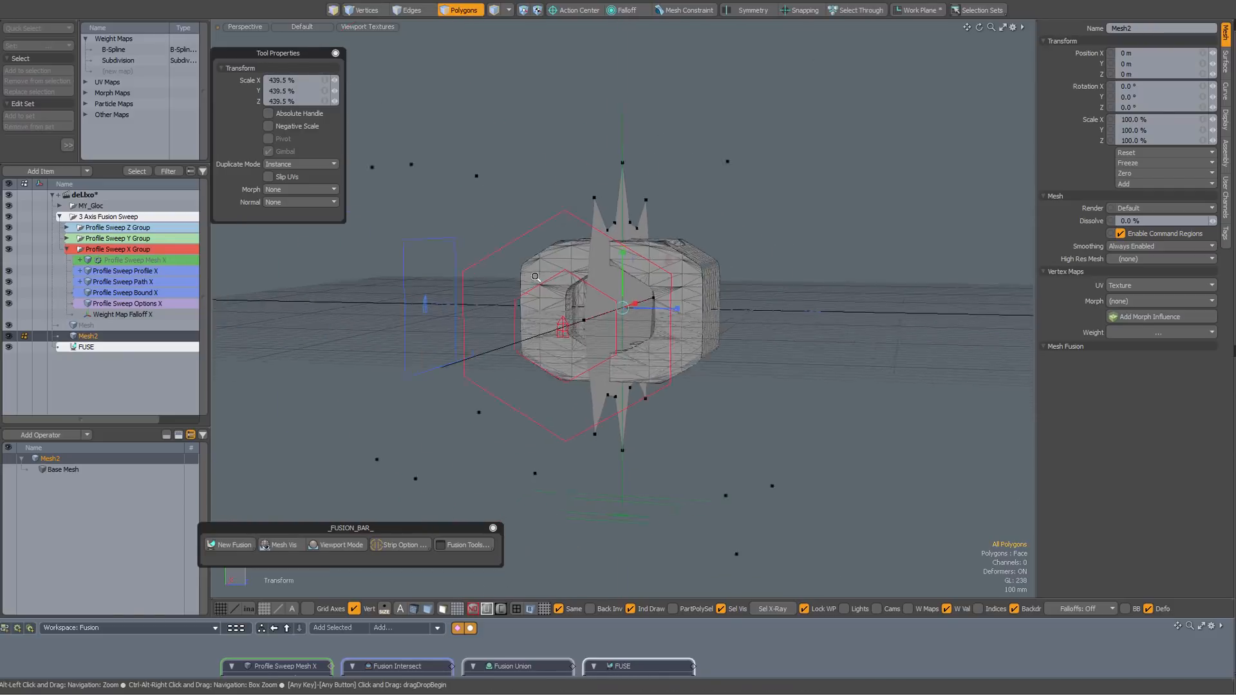
mouse_move(548, 290)
left_mouse_down("alt")
mouse_move(582, 319)
mouse_move(634, 299)
mouse_move(561, 283)
left_mouse_up("alt")
key("space")
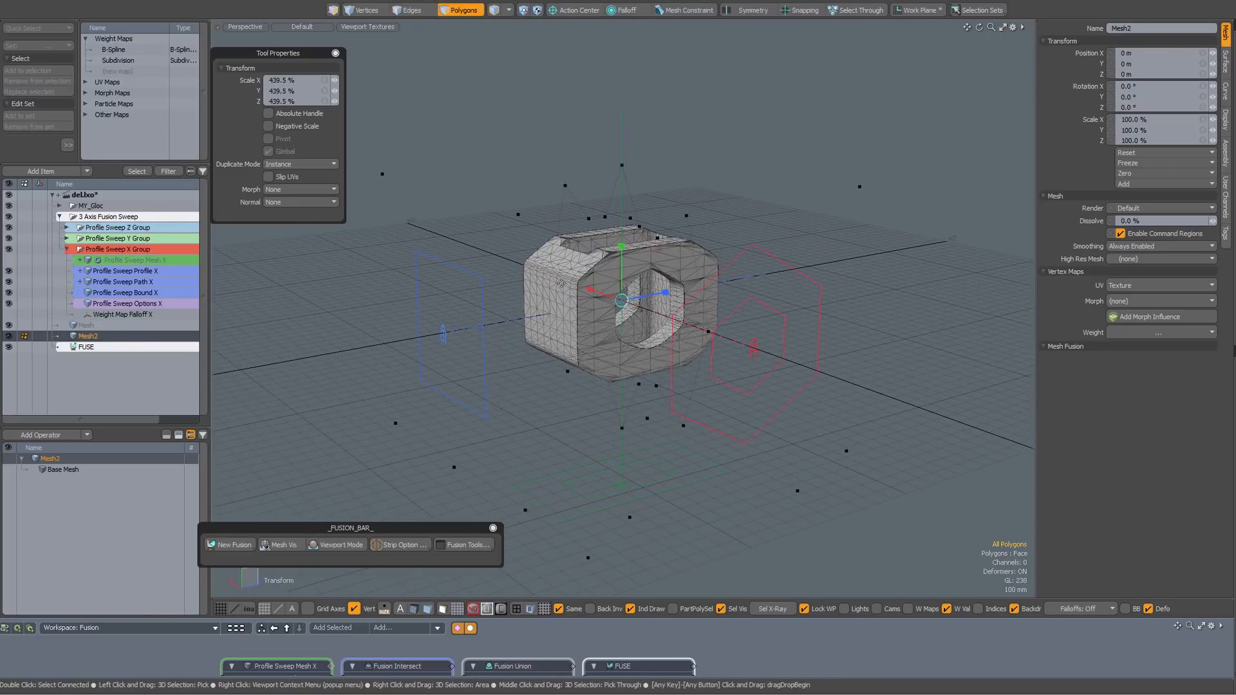
- Switch to item selection and duplicate the star-shaped Mesh2 item
key("5")
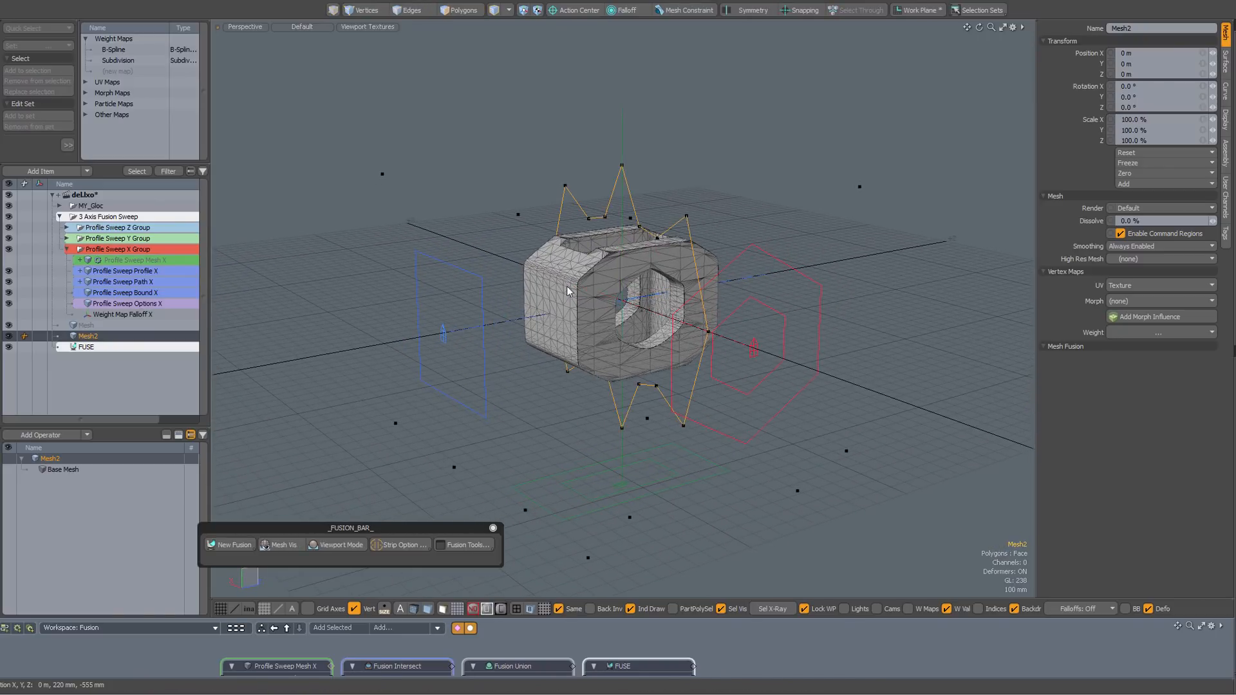
left_click_drag(850, 365, 518, 343, "alt")
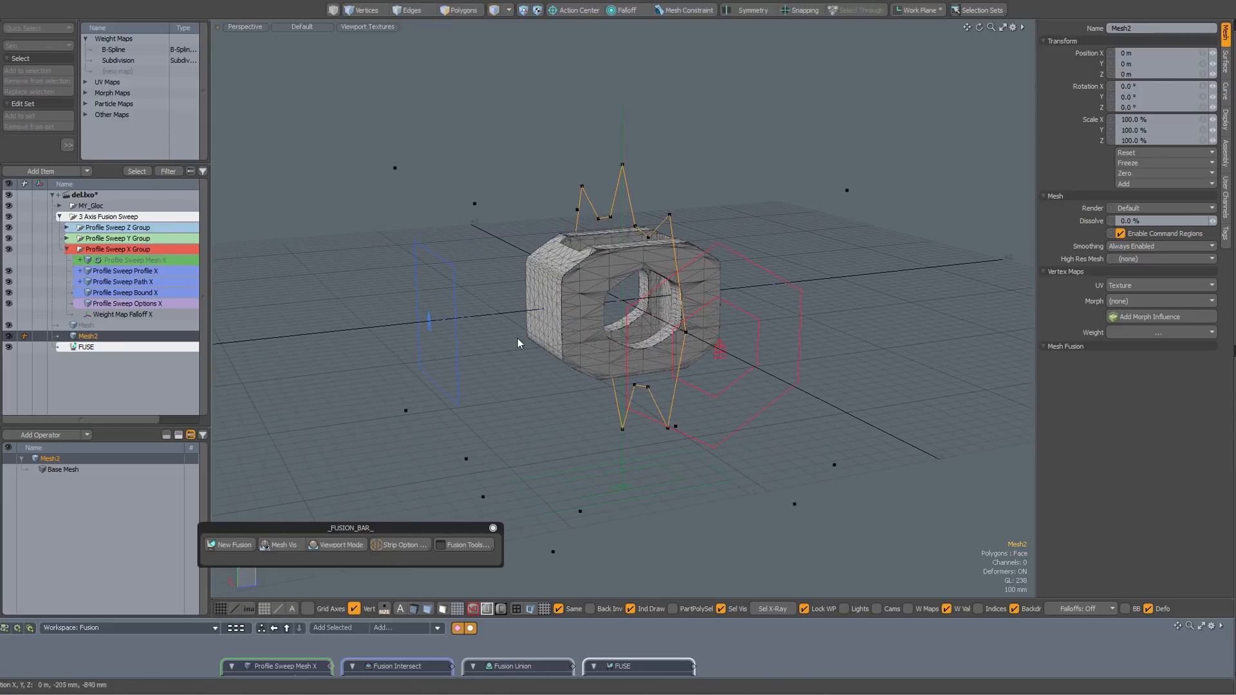
key("n")
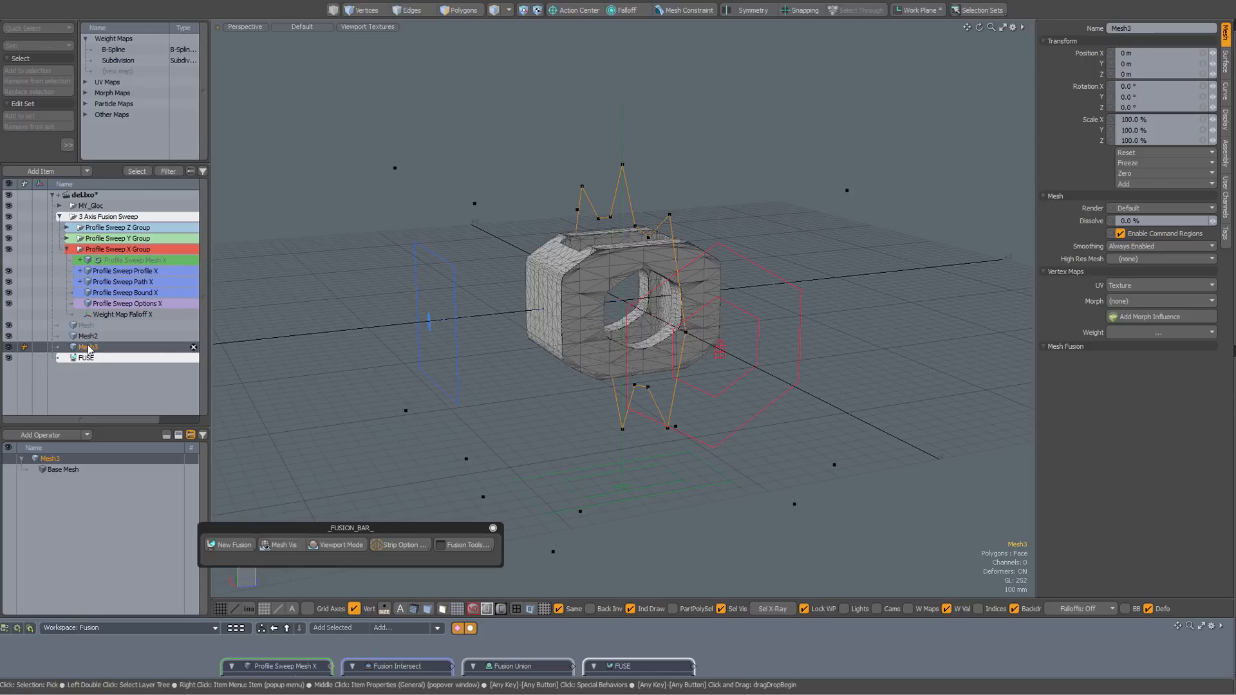
left_click_drag(723, 315, 776, 309, "alt")
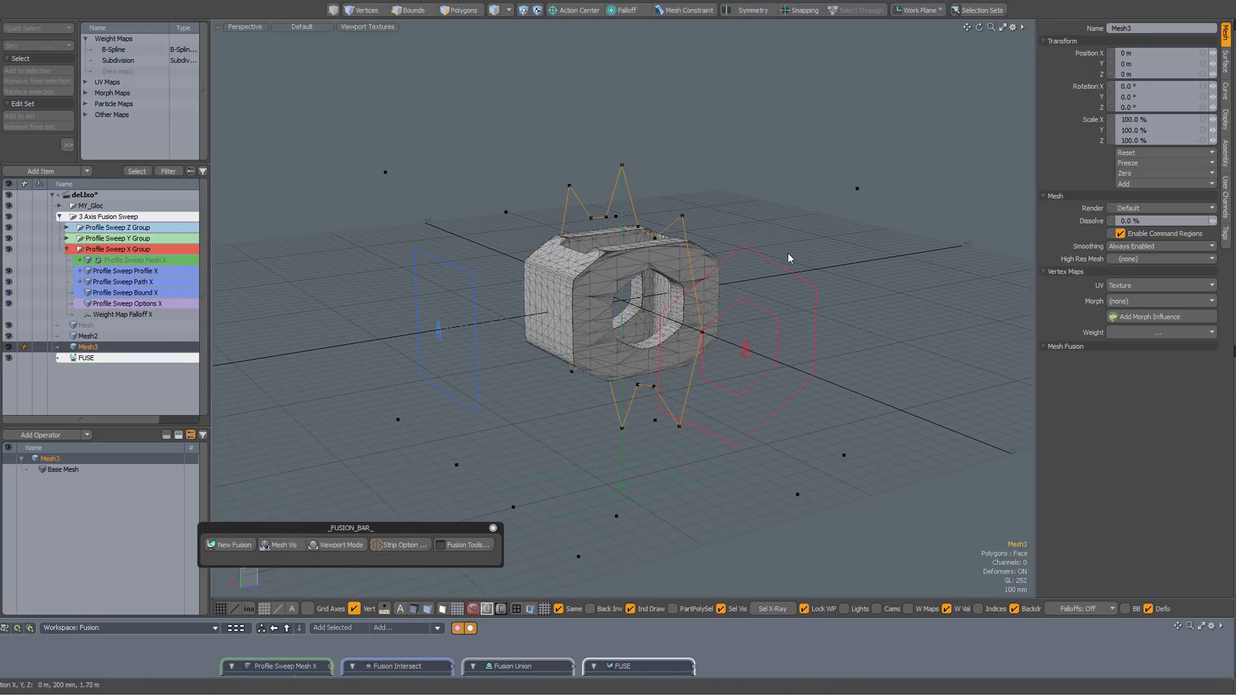
- Add Profile Sweep Profile X to the selection and replace this profile with the duplicated star mesh using Replace Profile with Selection
left_click(769, 263)
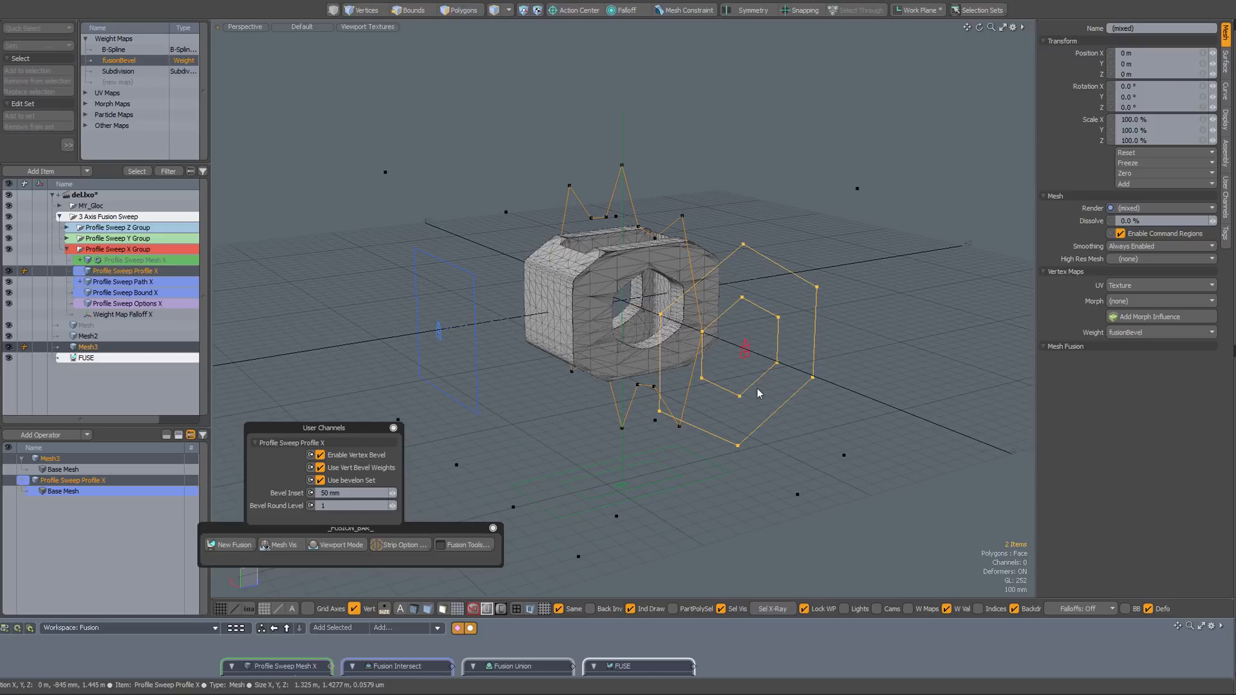
left_click_drag(768, 264, 807, 361, "ctrl+alt")
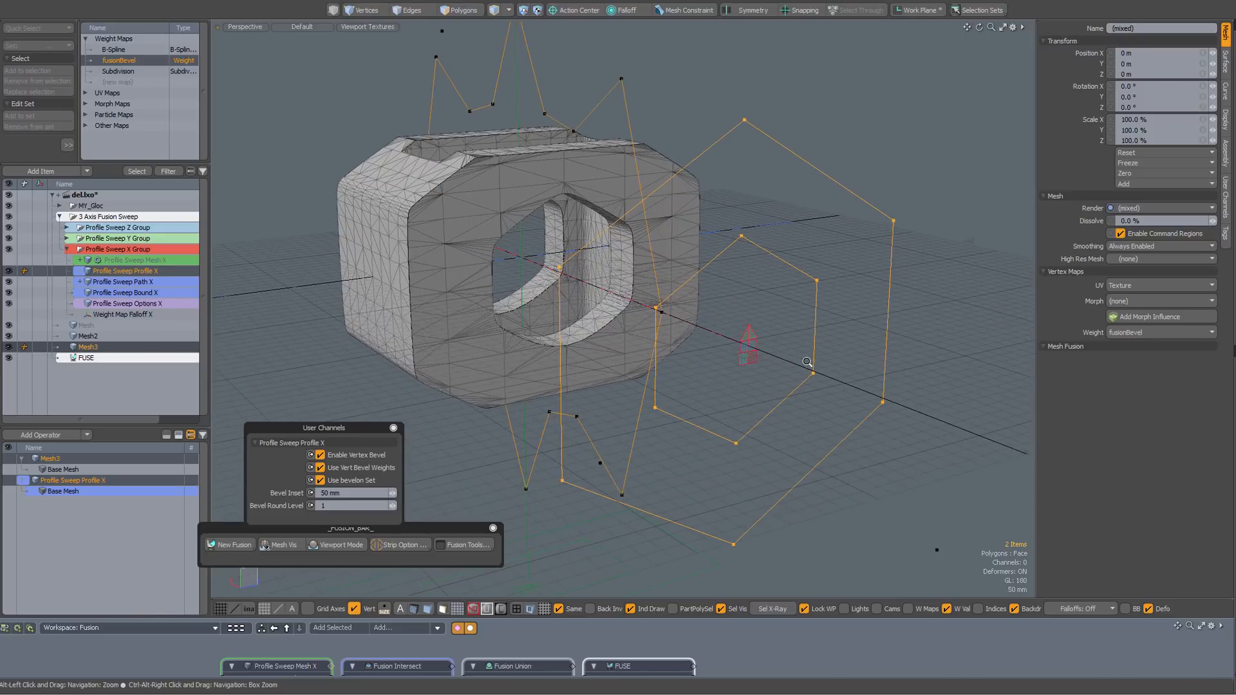
left_click(750, 335)
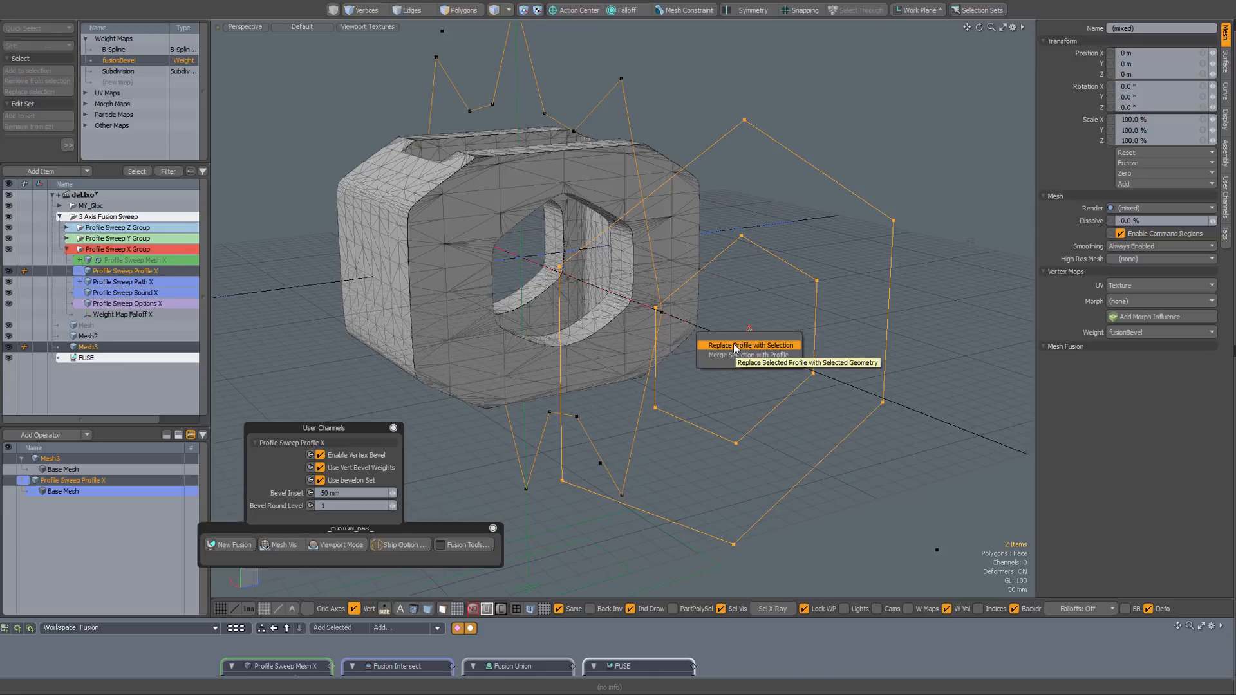
left_click(735, 346)
mouse_move(739, 348)
left_mouse_down("ctrl+alt")
mouse_move(675, 332)
mouse_move(733, 344)
left_mouse_up("ctrl+alt")
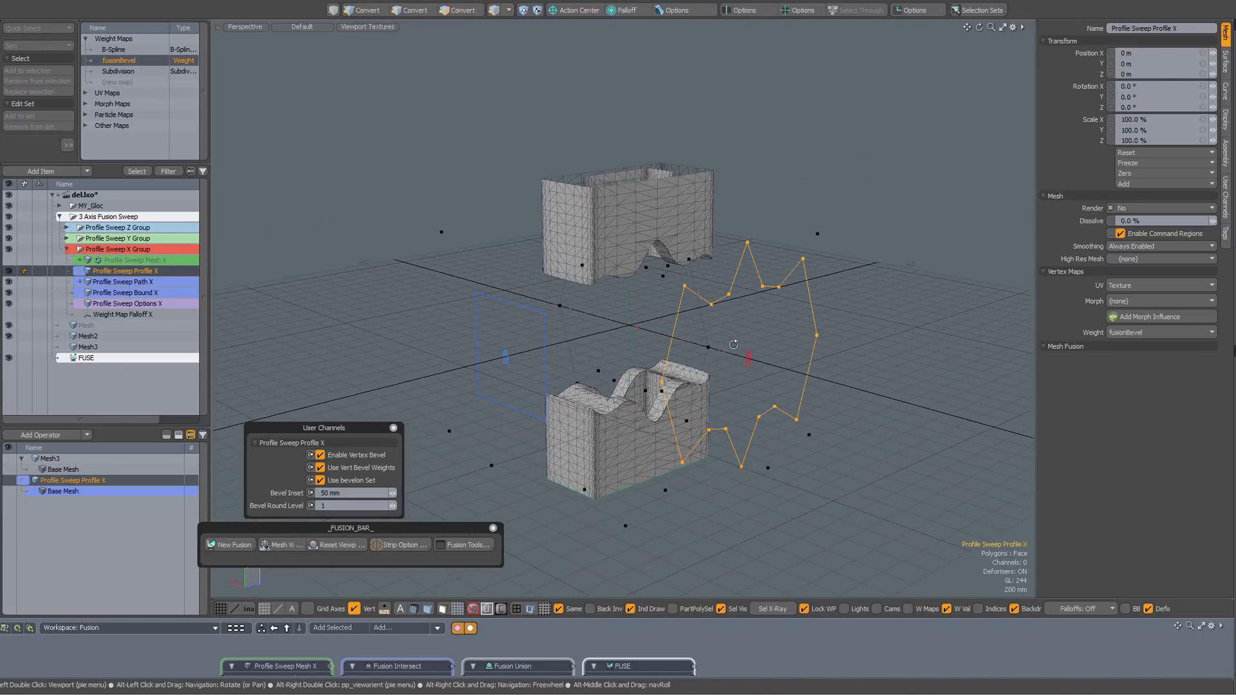
- Clear the selection, select the Profile, Path and Bound items of the X sweep together and switch to polygon selection
left_click(853, 350)
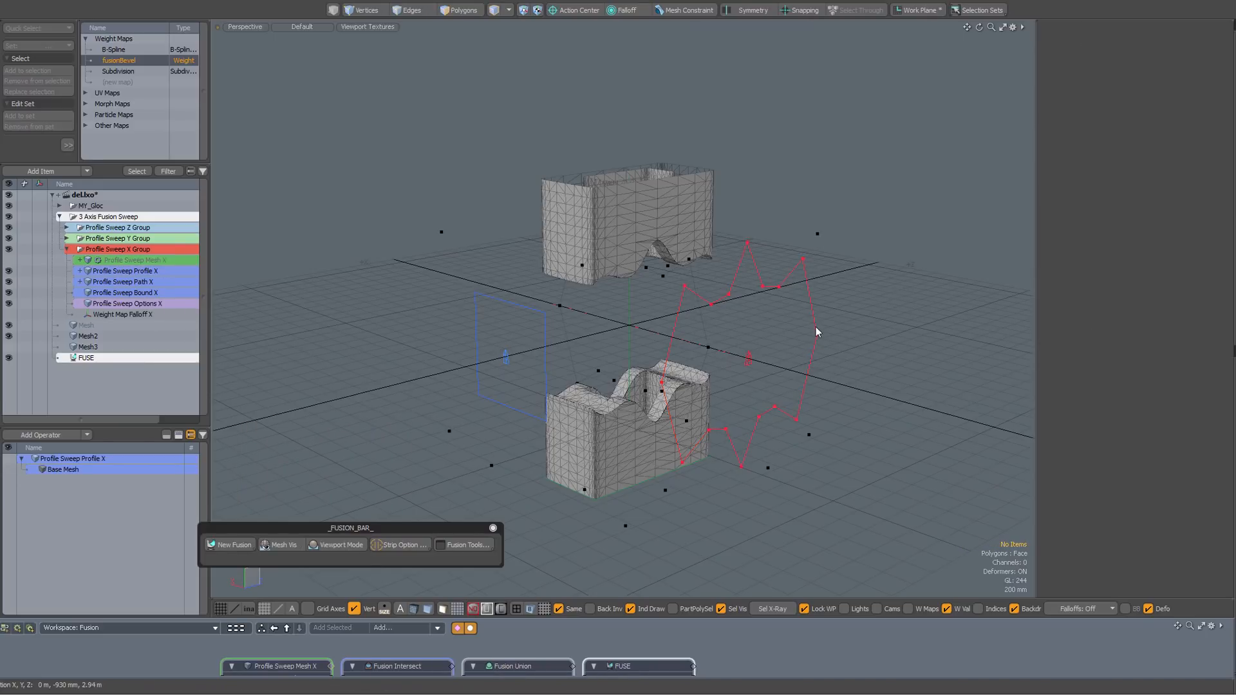
left_click_drag(817, 322, 840, 241, "alt")
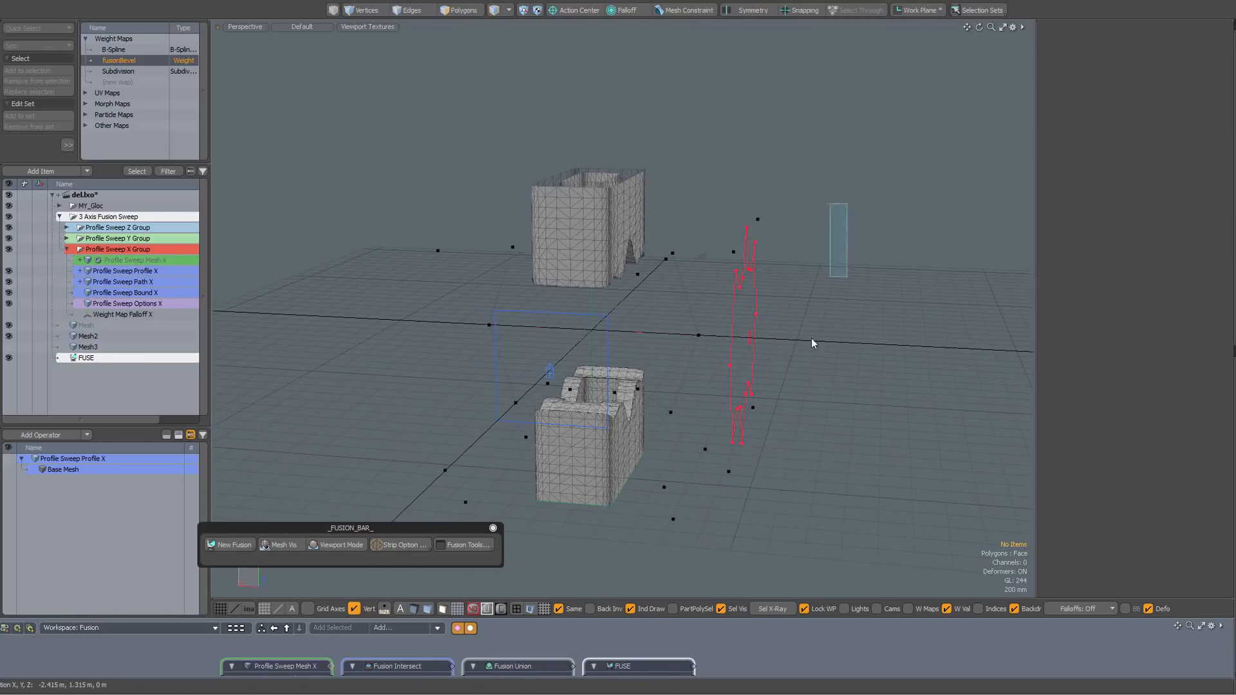
left_click_drag(811, 343, 720, 474)
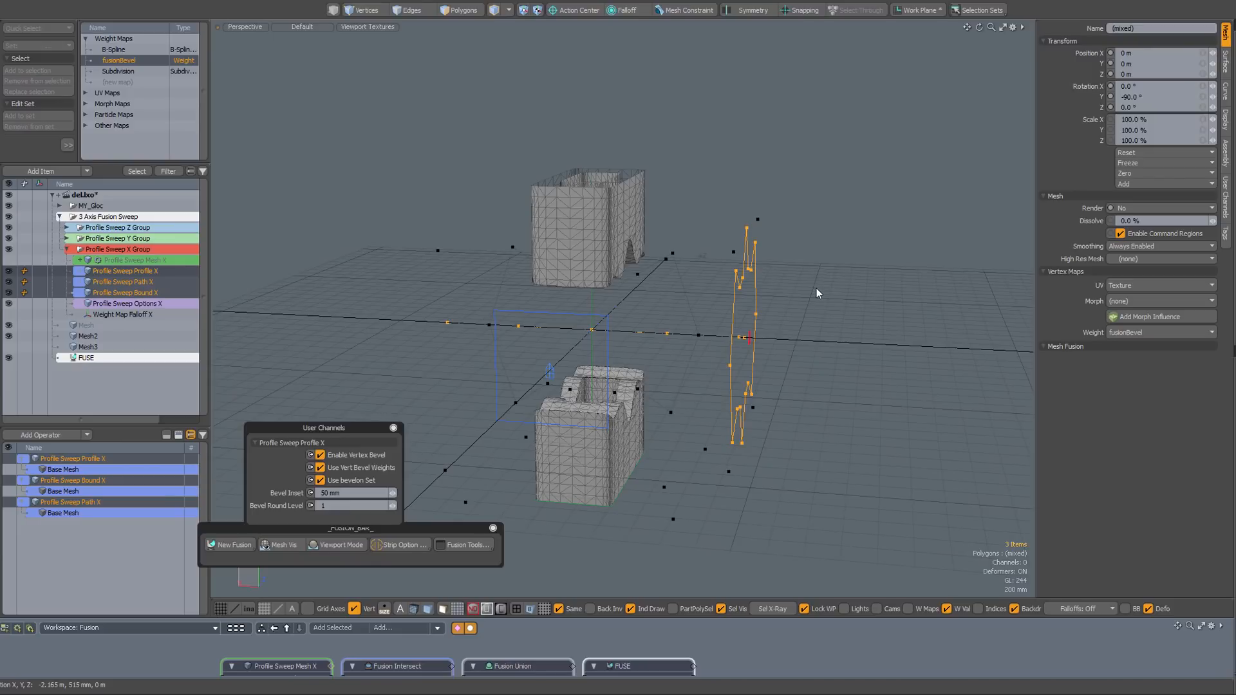
scroll(817, 287, "up", 2)
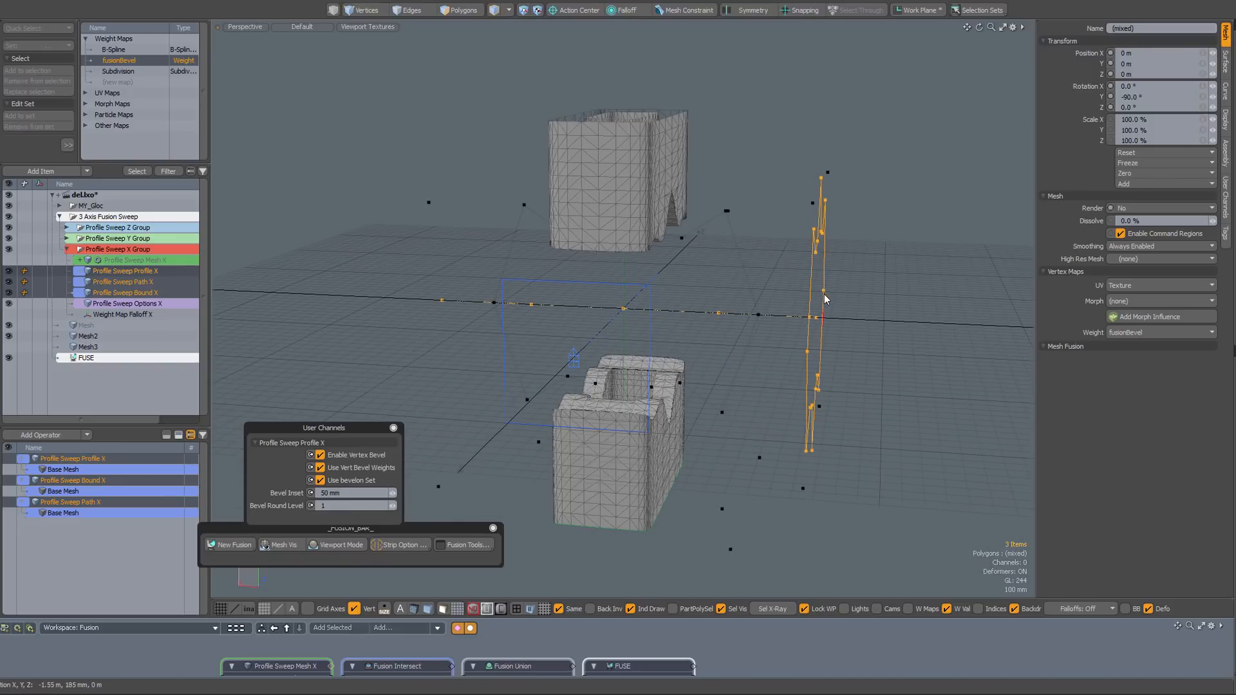
key("3")
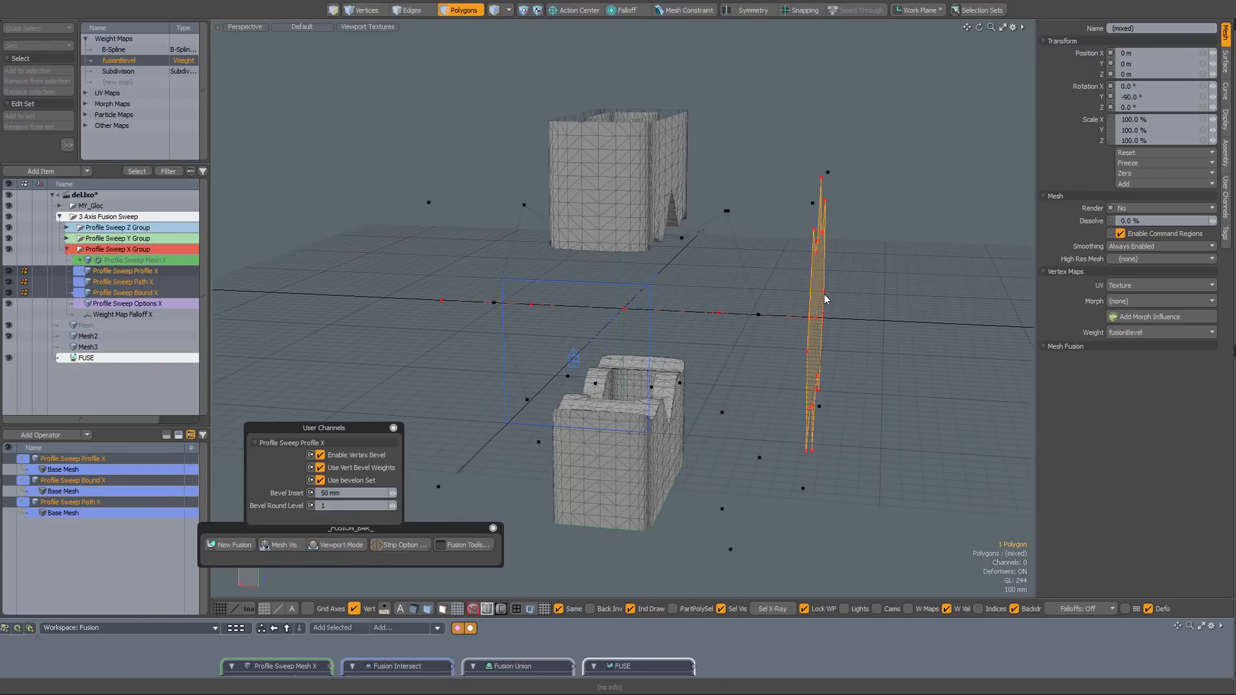
- Try flipping all polygons of the three selected X sweep items at once, including the path, and reverse the flip
left_click(867, 317)
key("f")
left_click_drag(860, 319, 684, 331, "alt")
left_click_drag(489, 300, 526, 300, "alt")
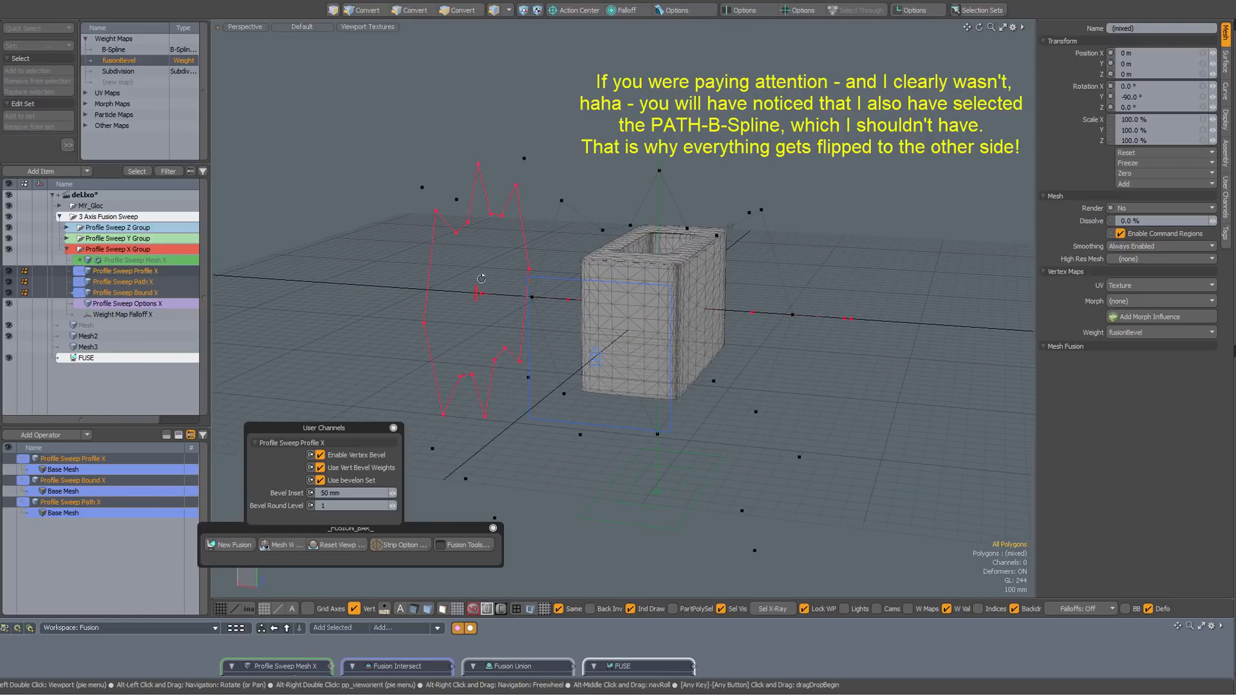
key("f")
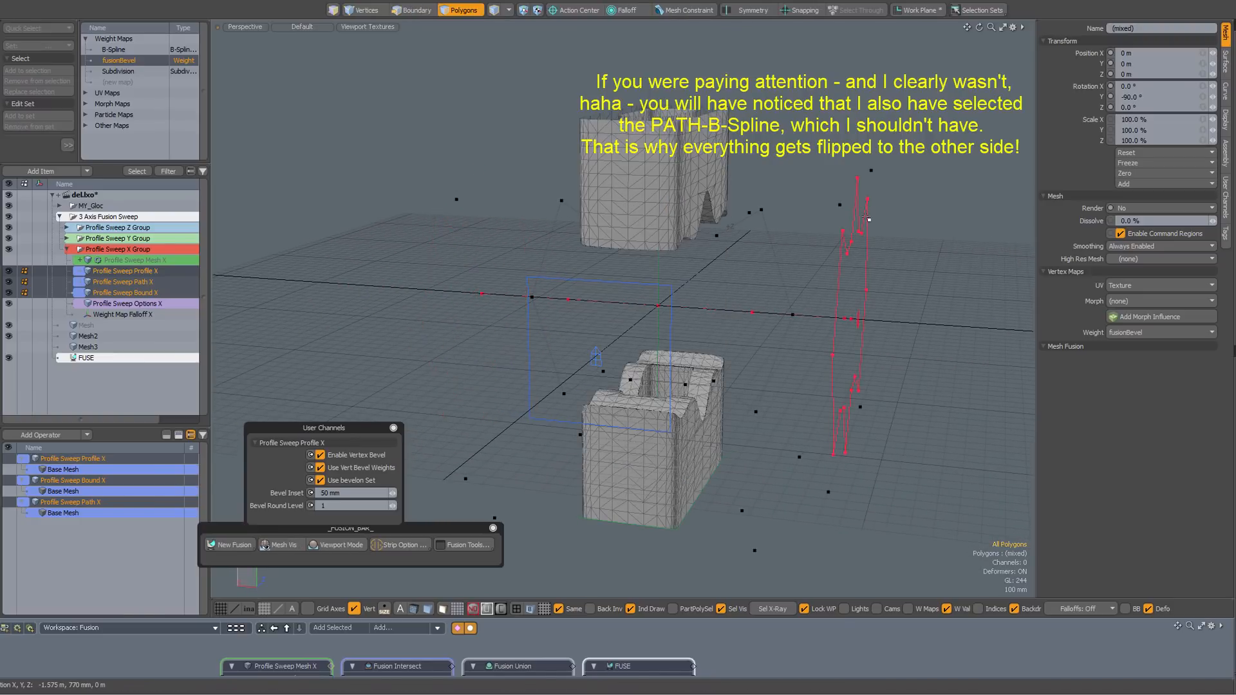
- Select only the star-shaped polygon of the X profile, flip it and clear the polygon selection
left_click_drag(877, 254, 836, 288, "alt")
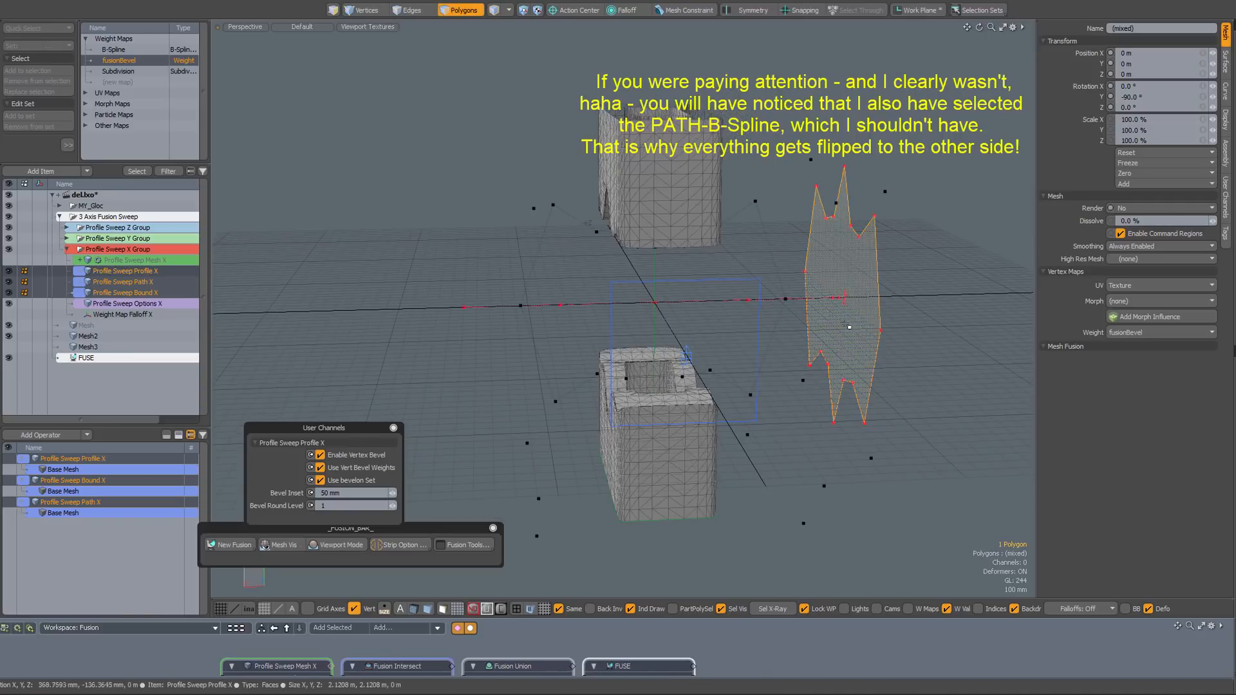
left_click_drag(849, 327, 896, 324, "alt")
left_click(931, 284)
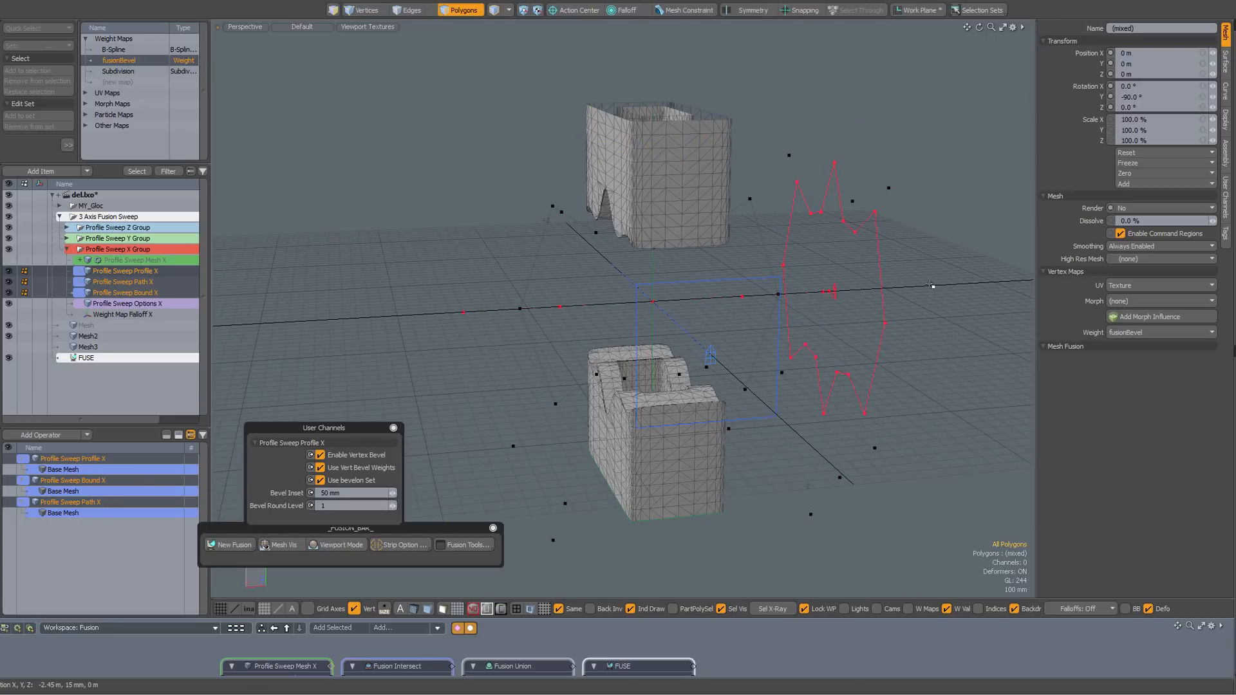
left_click(853, 285)
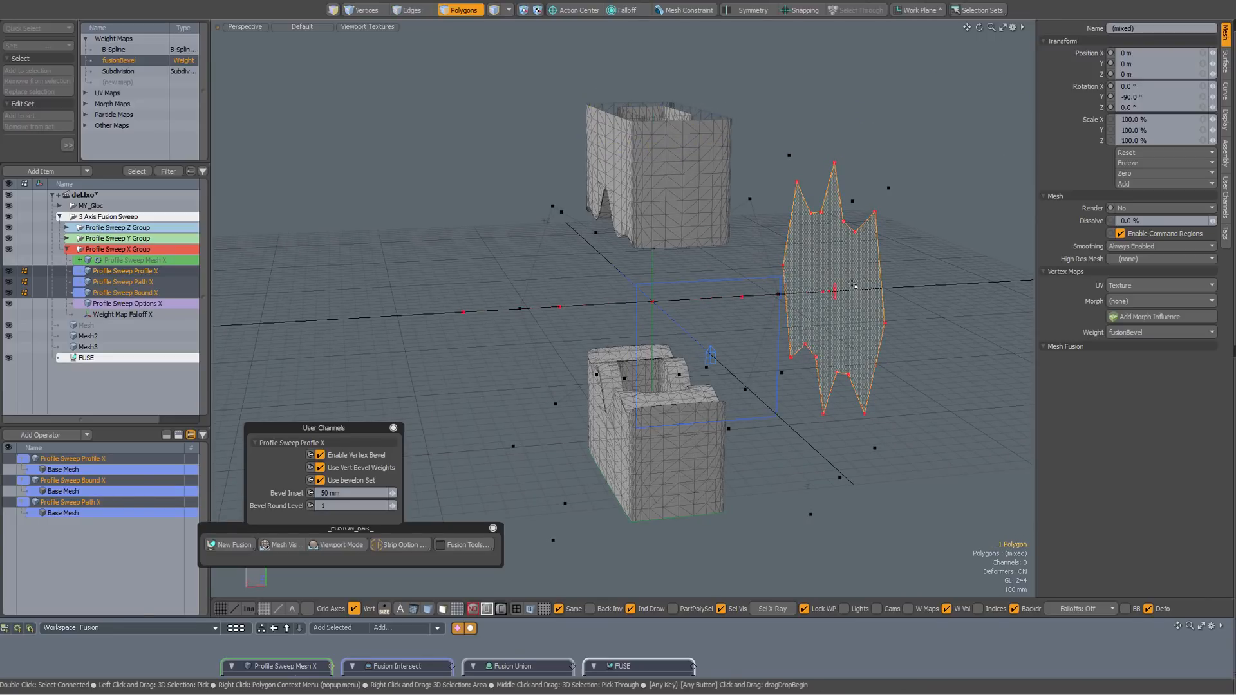
key("f")
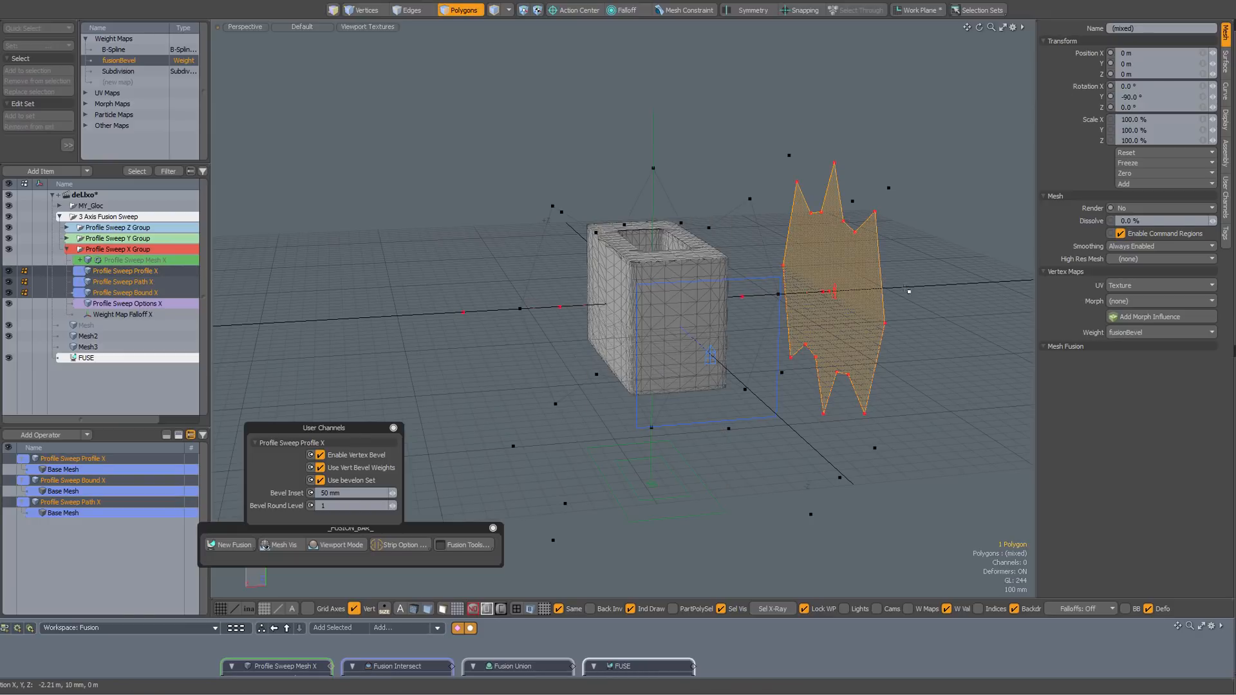
middle_click_drag(908, 291, 771, 300)
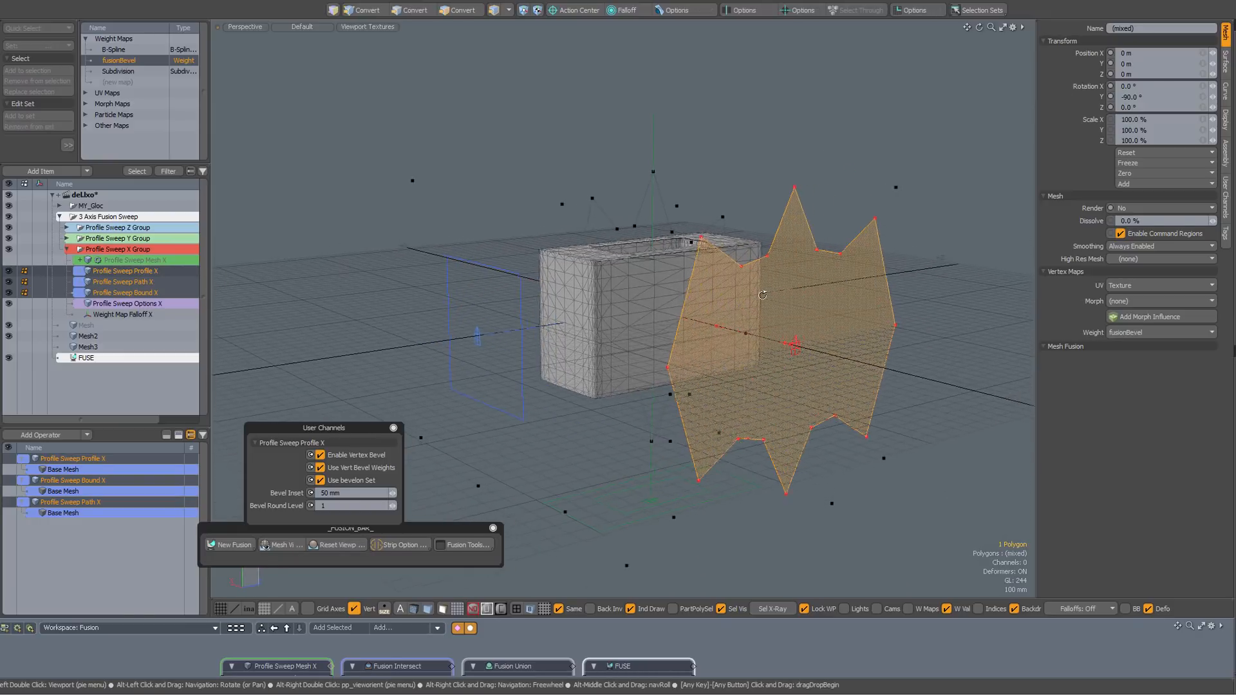
left_click(916, 296)
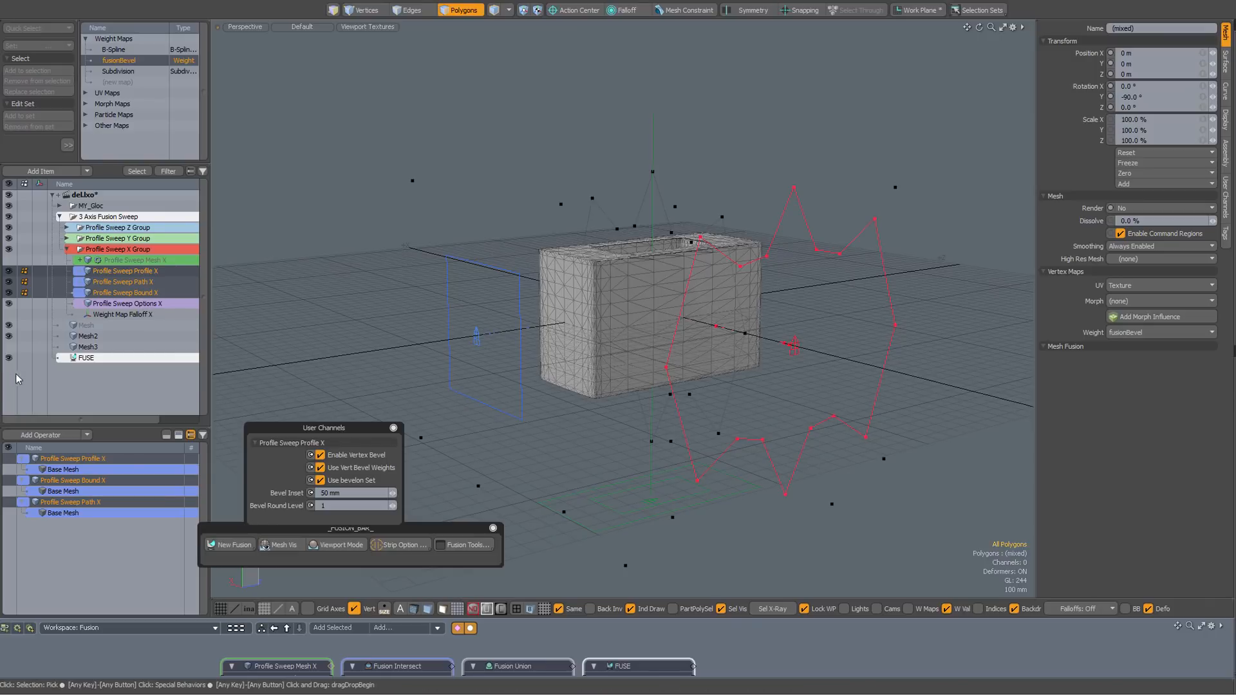
- Make Mesh2 the active mesh and hide all other scene items
left_click(86, 337)
left_click(9, 337, "alt")
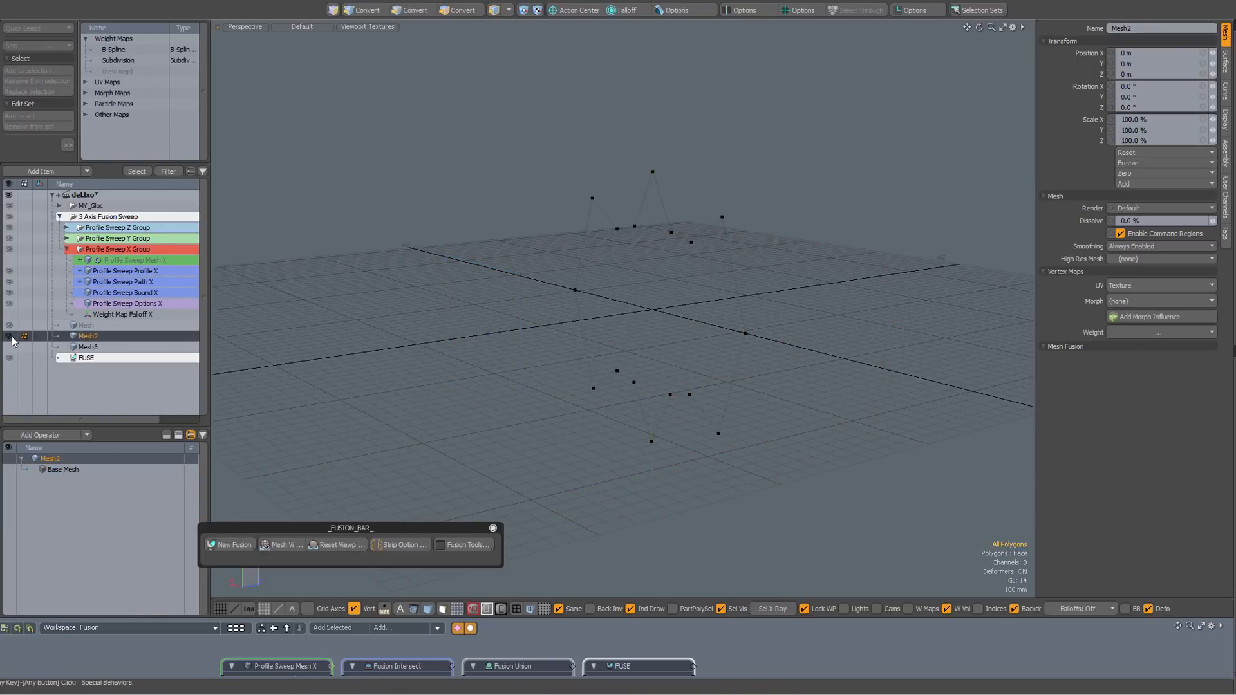
left_click_drag(574, 335, 512, 326, "alt")
- Copy the star polygon of Mesh2, paste it in place and scale one of the two polygons uniformly to 49%
left_click(598, 323)
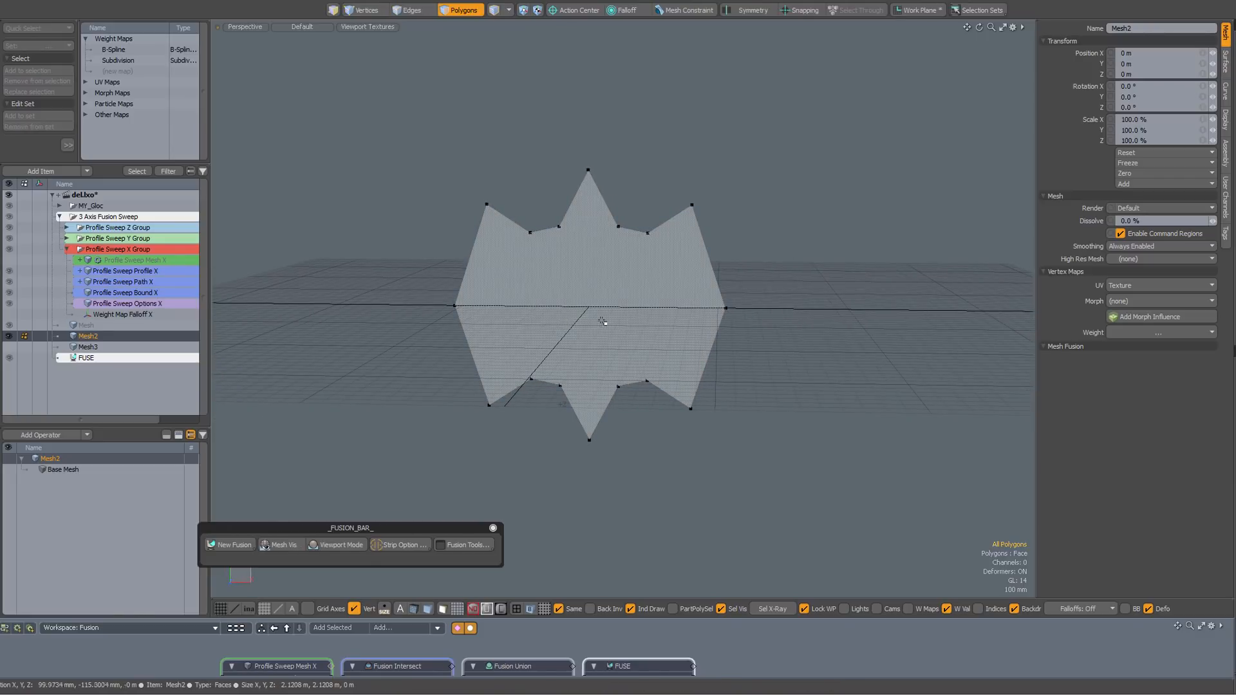
left_click(602, 322)
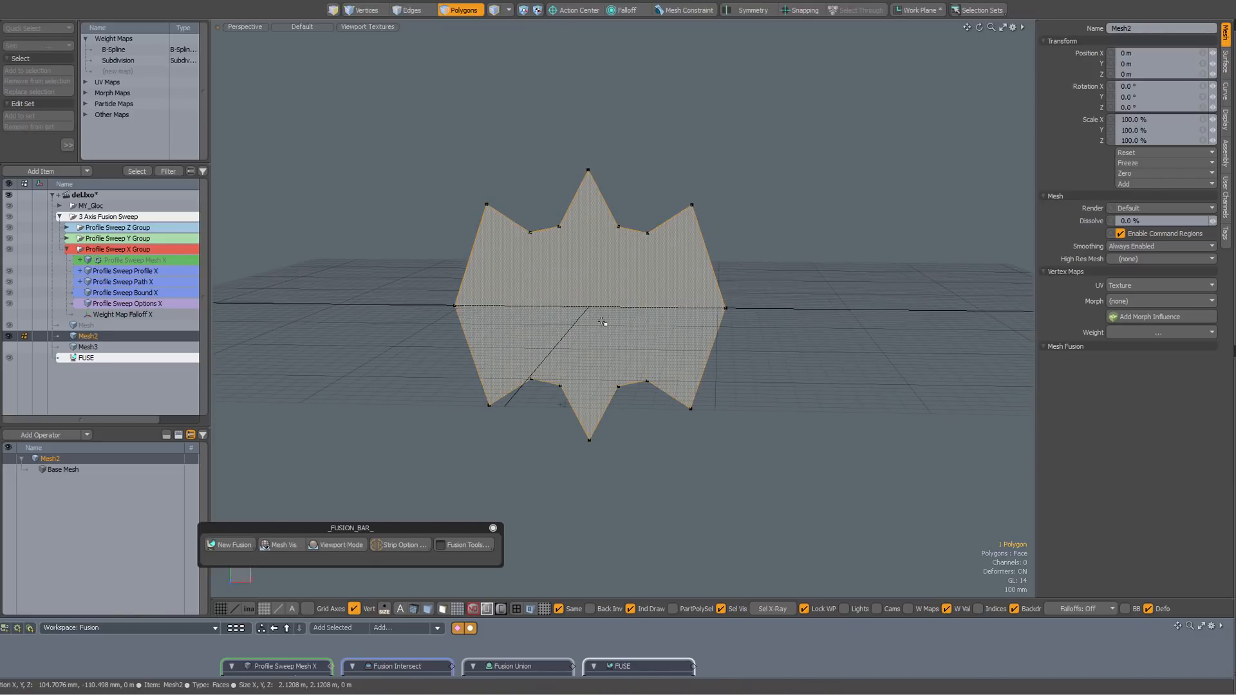
key("ctrl+c")
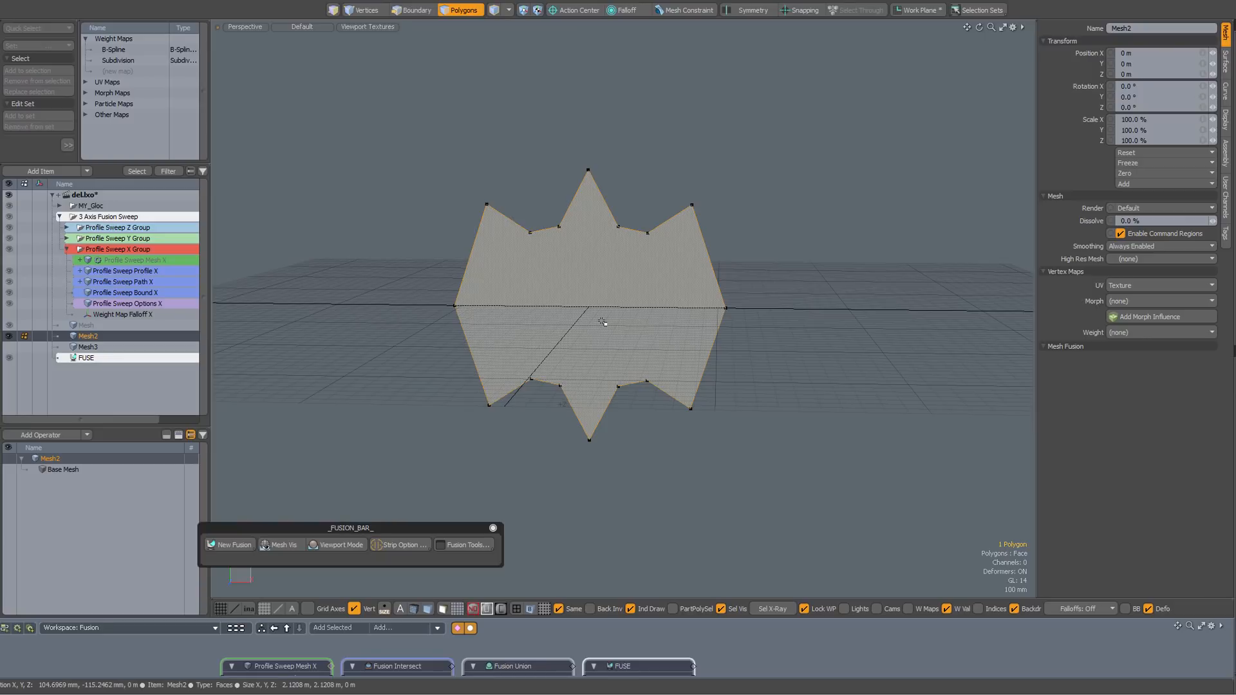
key("y")
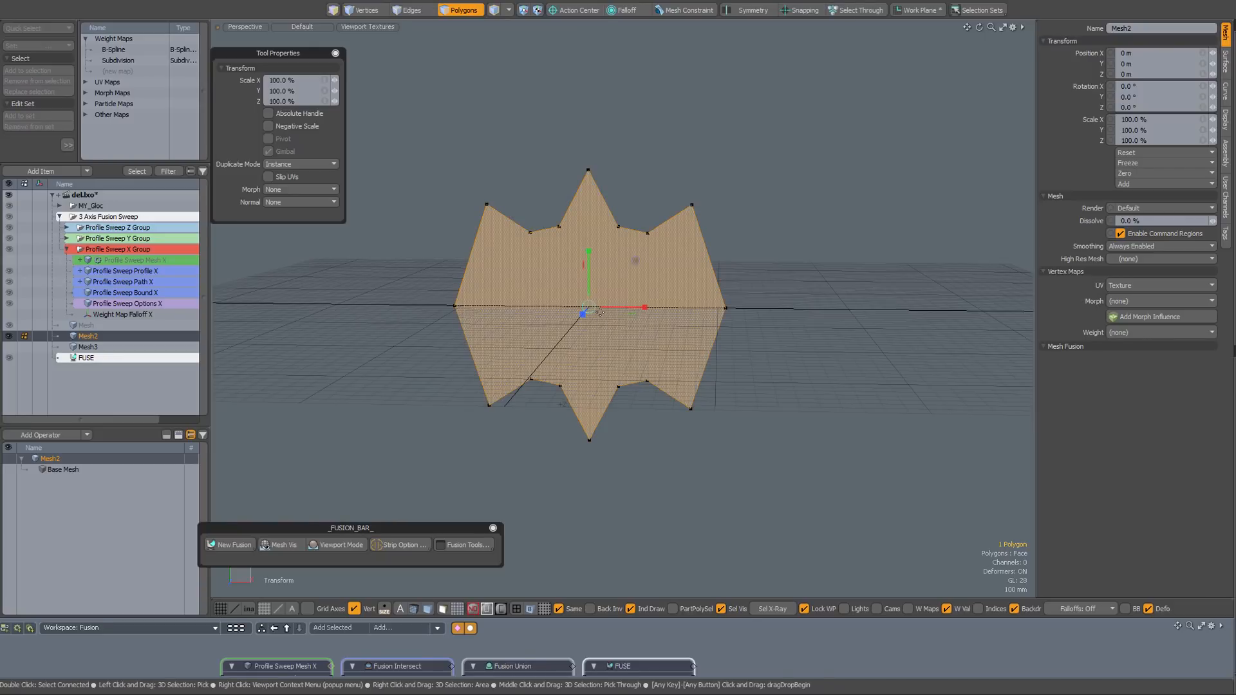
left_click_drag(595, 316, 587, 313)
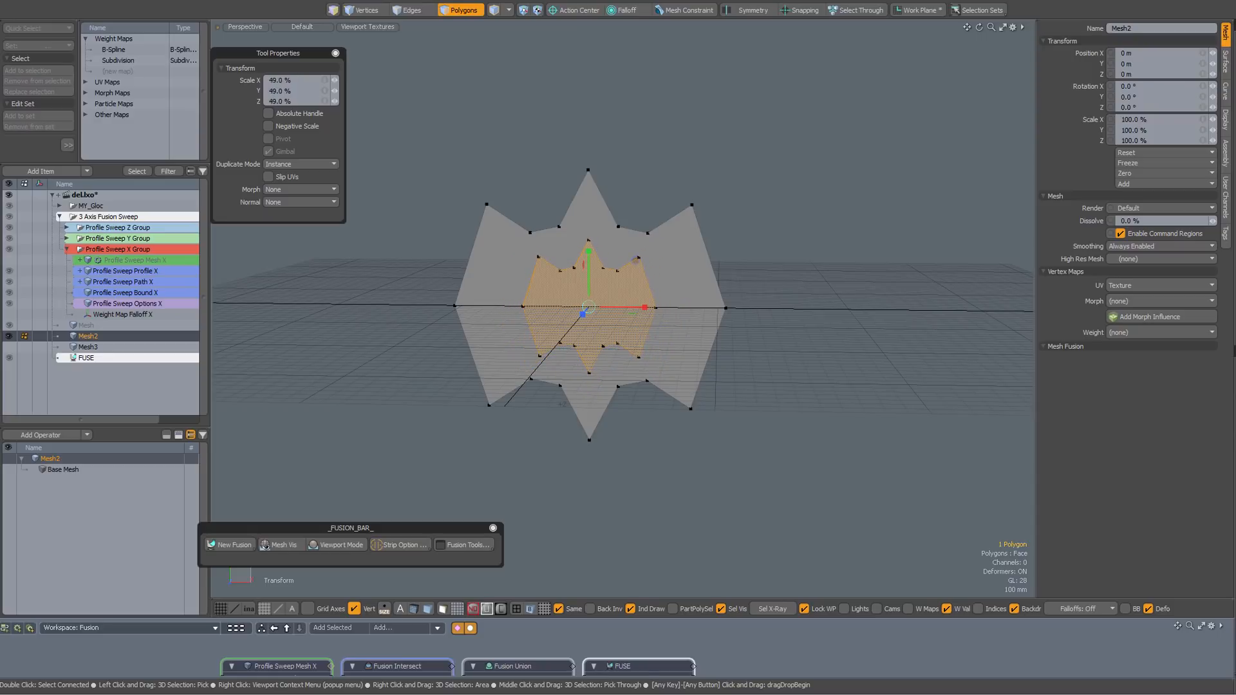
key("space")
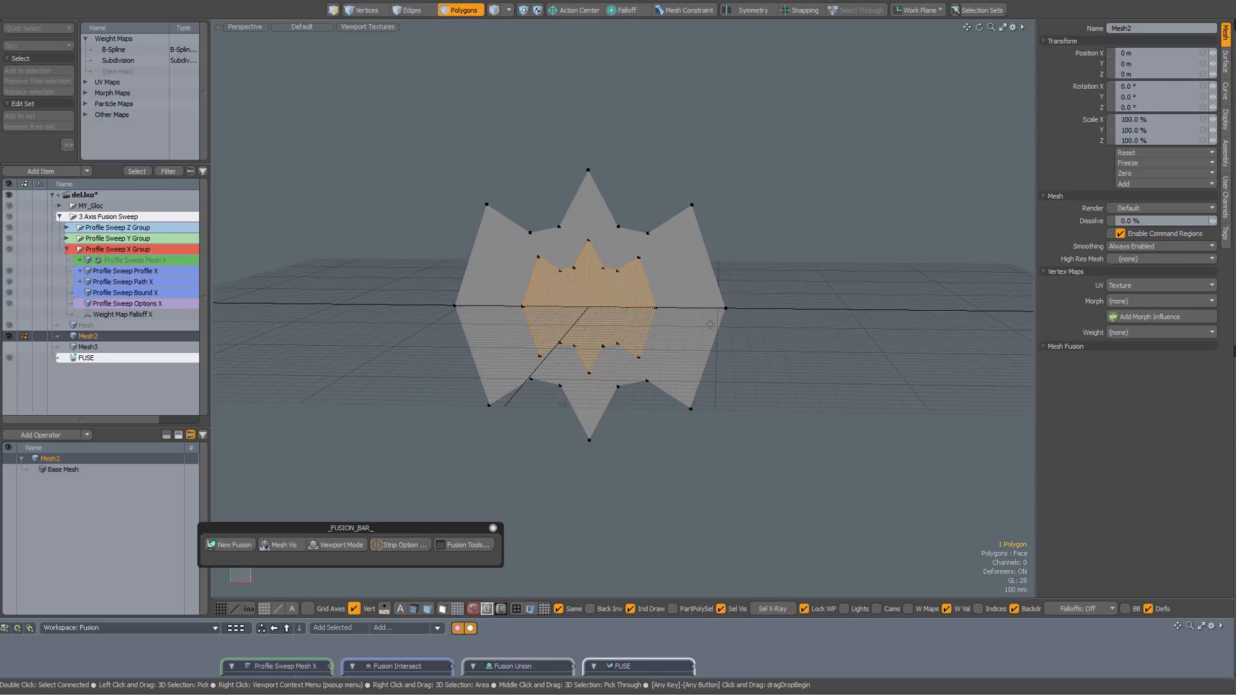
- Delete the outer star polygon of Mesh2 and the smaller inner one, one after the other
left_click(747, 322)
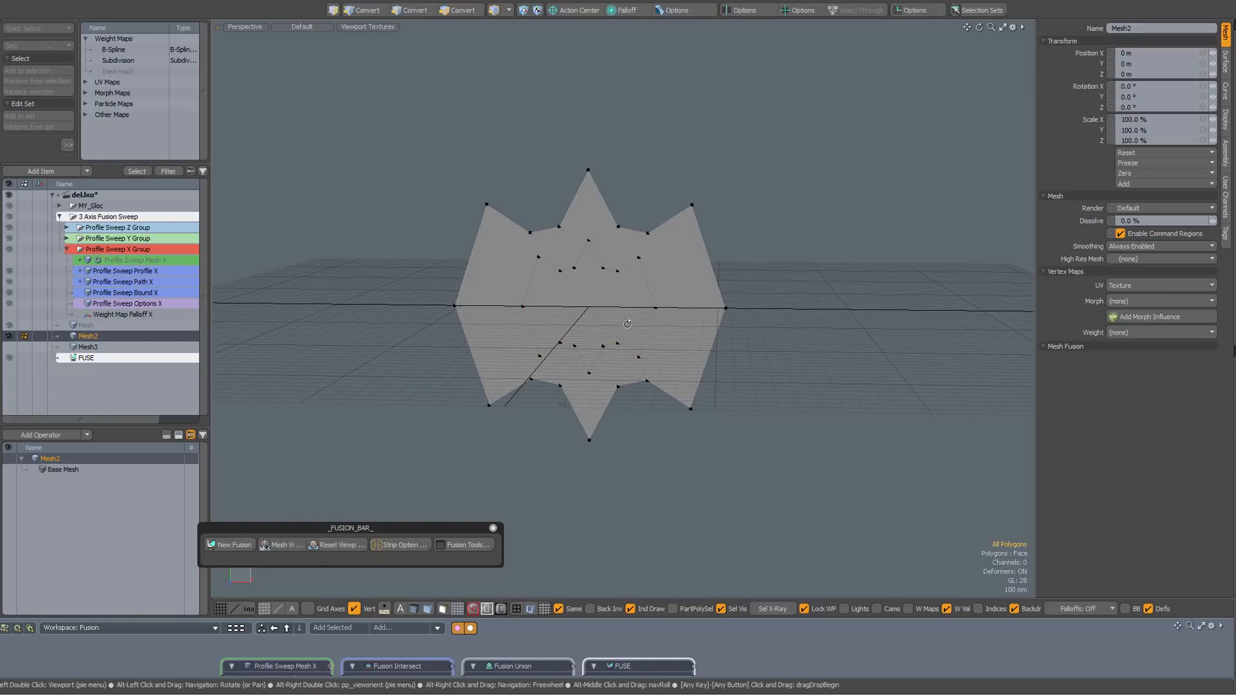
left_click_drag(747, 322, 682, 271, "alt")
left_click(683, 270)
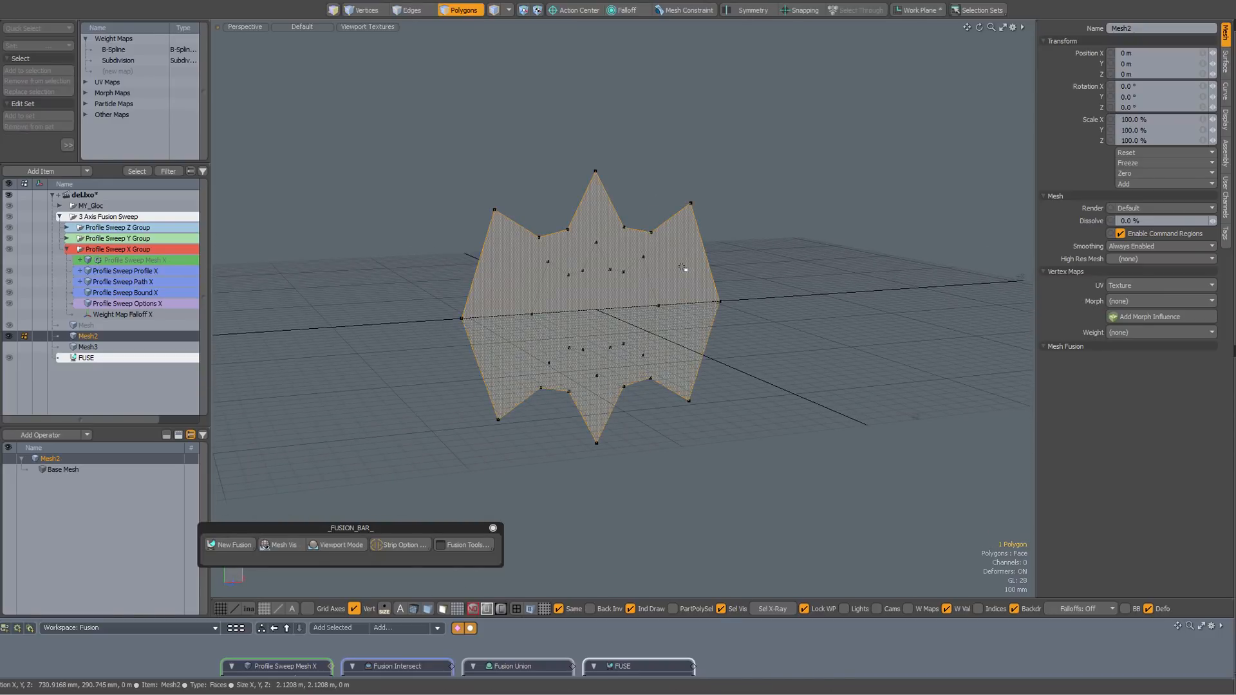
key("Delete")
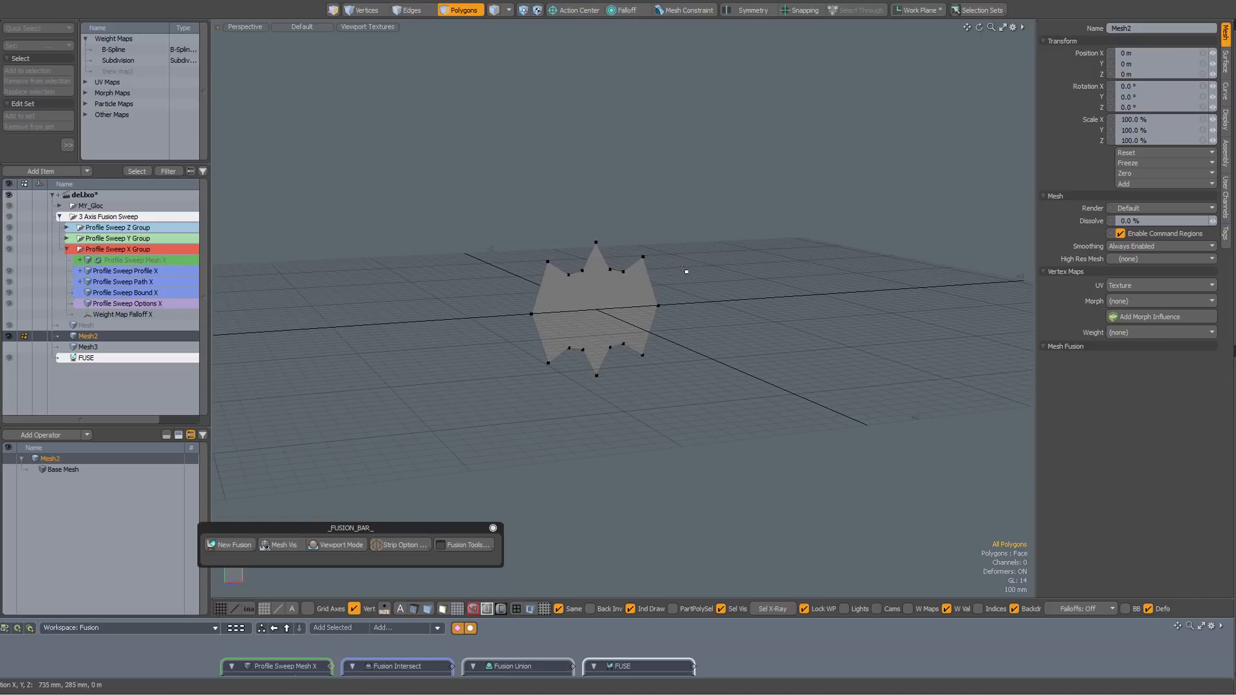
left_click(576, 295)
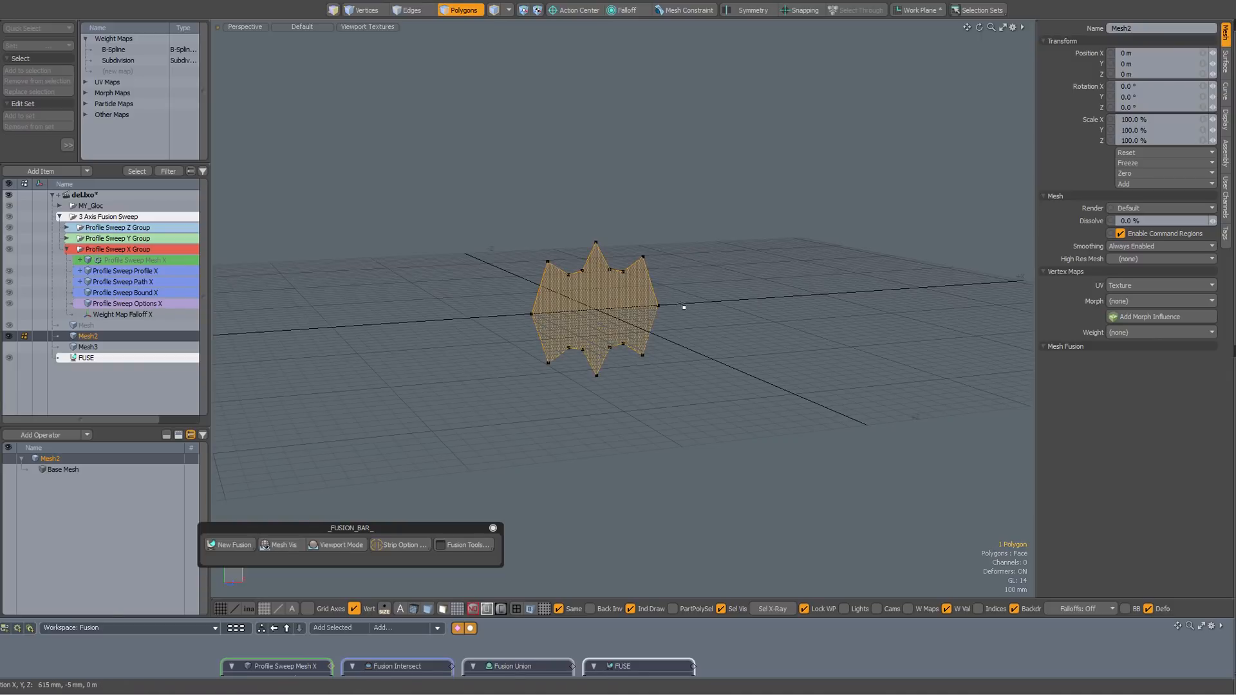
key("Delete")
left_click_drag(479, 308, 493, 312, "alt")
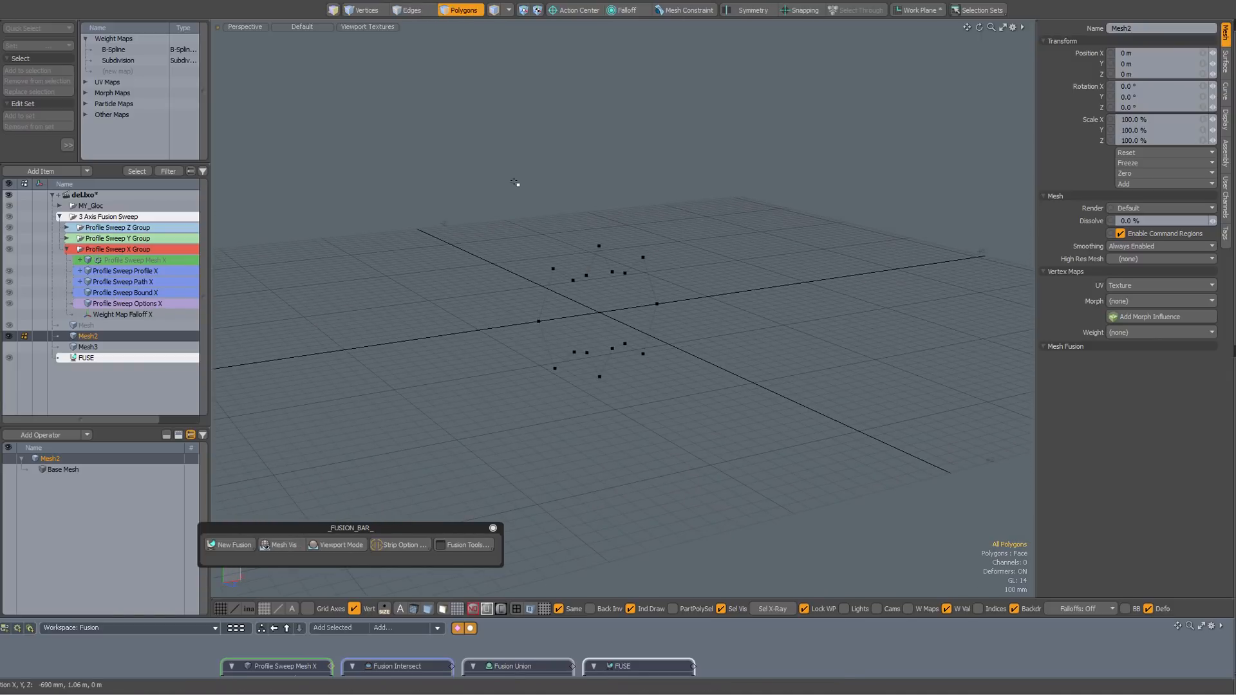
- Undo the deletion of both star polygons and save the scene
key("ctrl+z")
left_click_drag(514, 183, 668, 291, "alt")
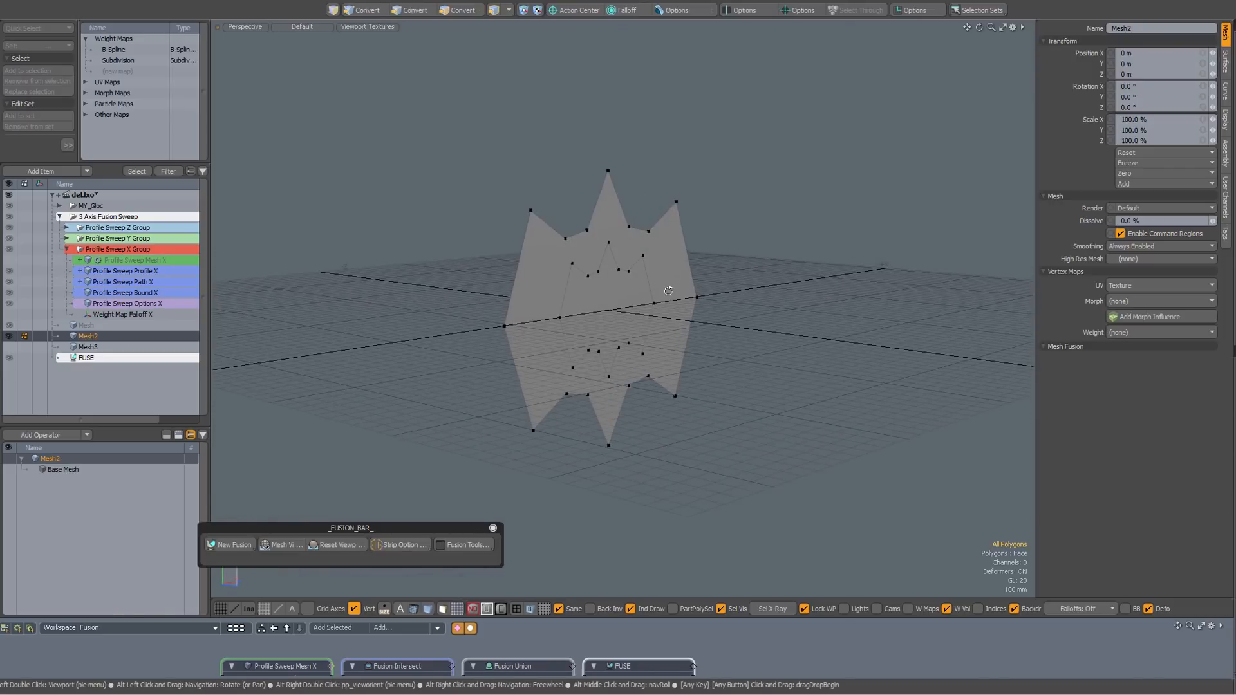
key("ctrl+c")
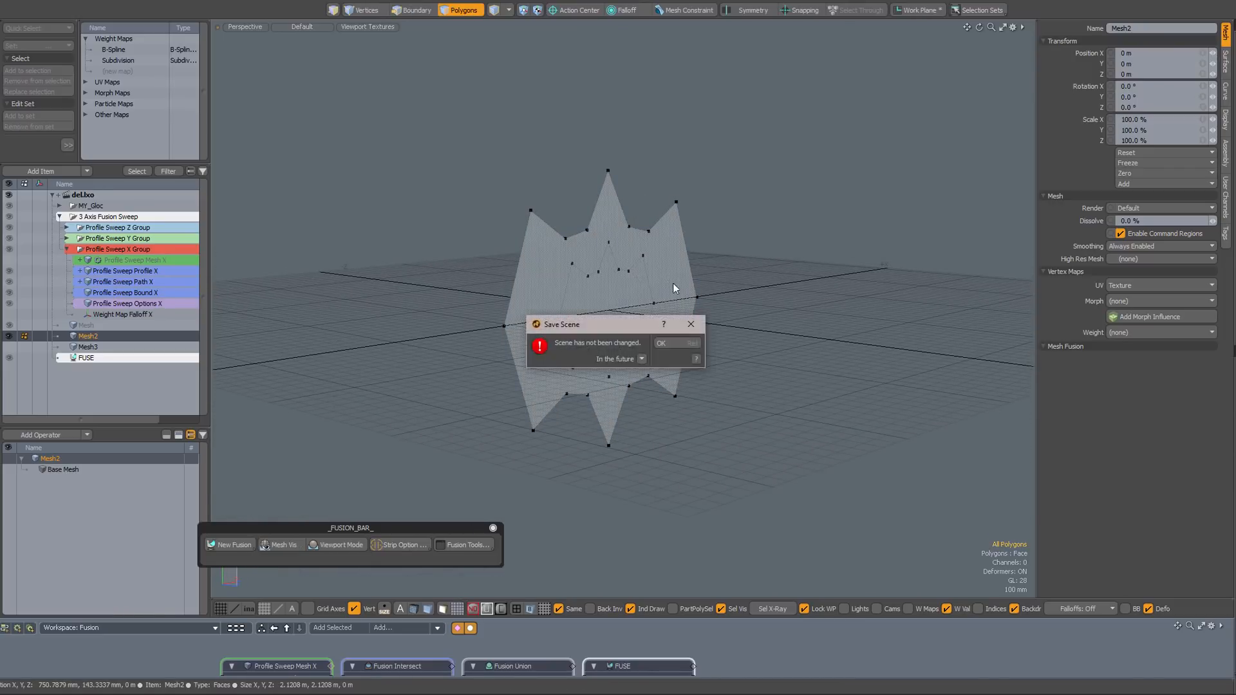
- Dismiss the save message and show all the hidden scene items again alongside Mesh2
left_click(670, 341)
left_click(9, 336, "ctrl")
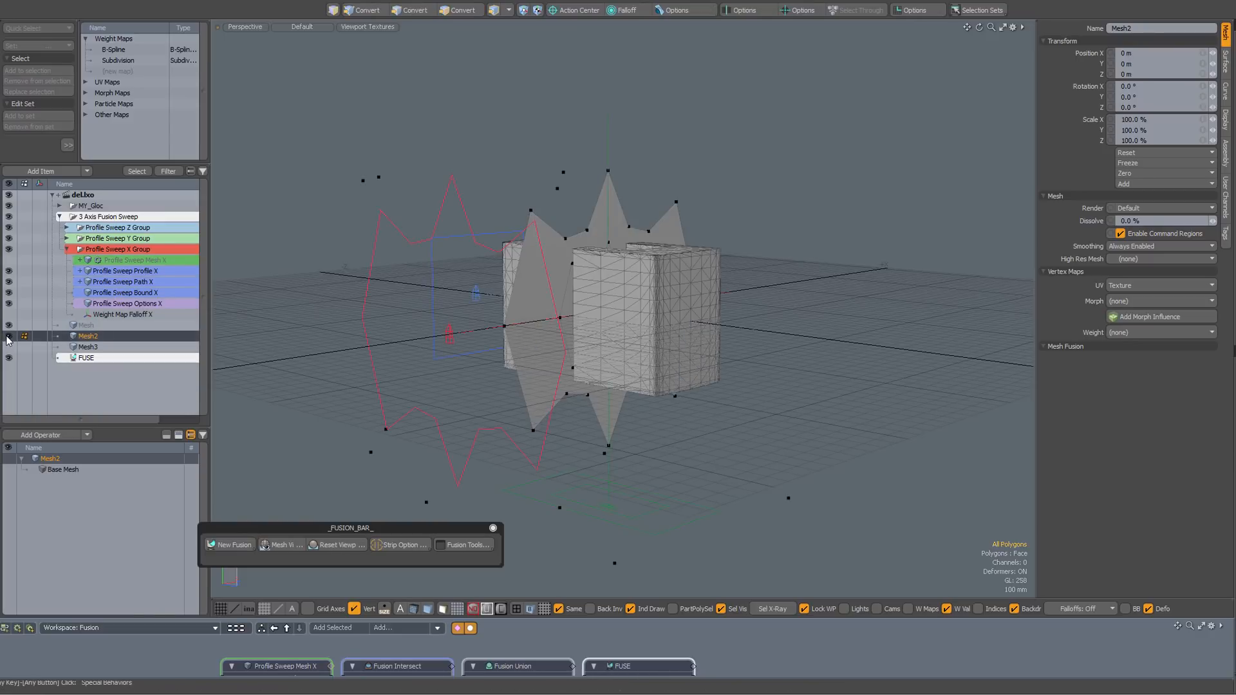
left_click_drag(360, 340, 425, 348, "alt")
- Replace the profile of Profile Sweep Profile X with the nested star polygons of Mesh2
key("5")
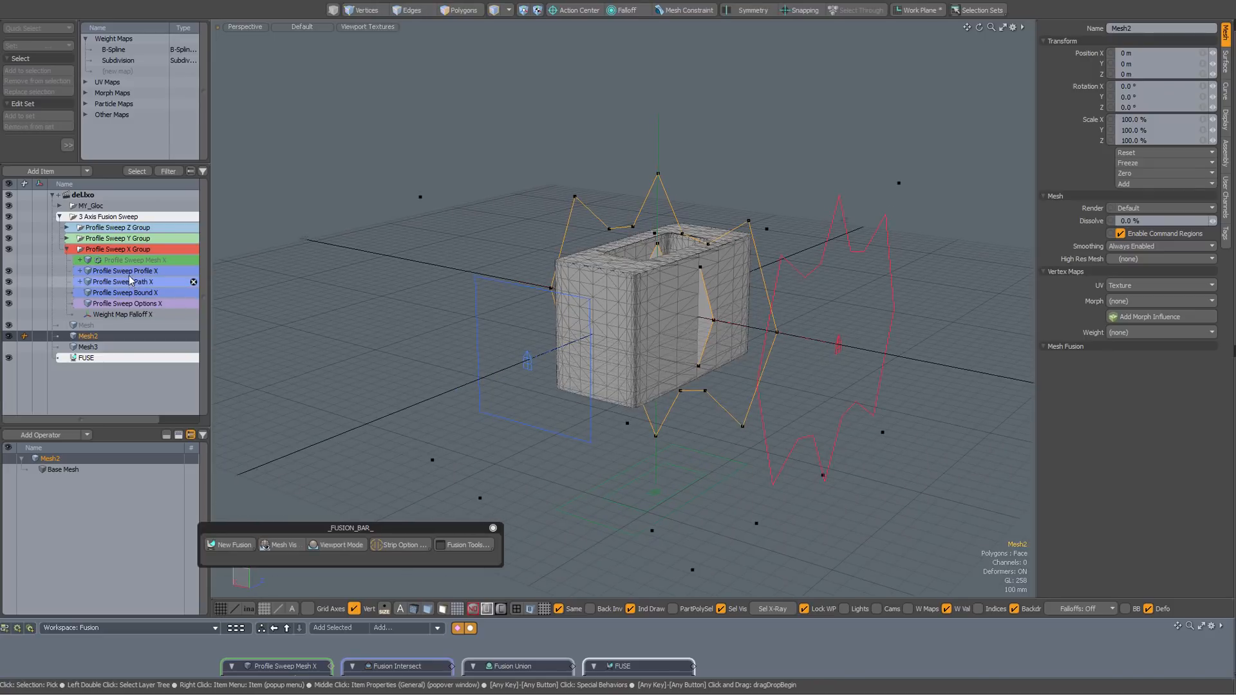
left_click(131, 272, "ctrl")
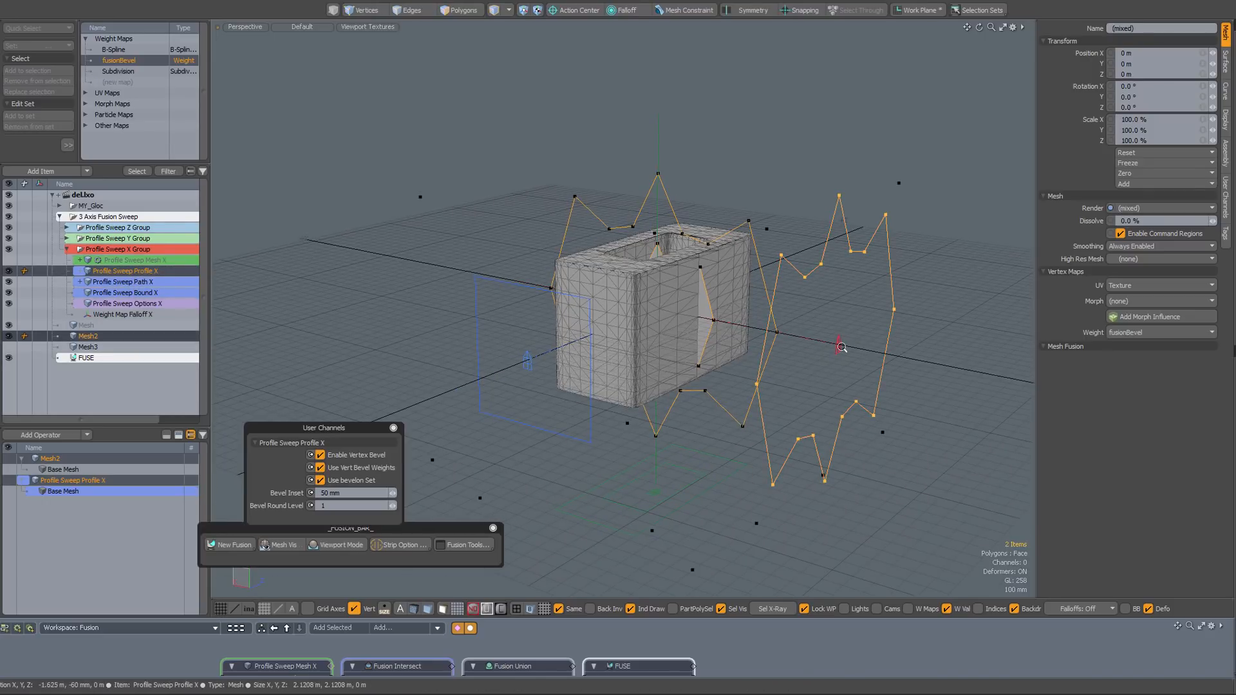
mouse_move(843, 348)
left_mouse_down("ctrl+alt")
mouse_move(908, 368)
mouse_move(850, 364)
left_mouse_up("ctrl+alt")
left_click(777, 338)
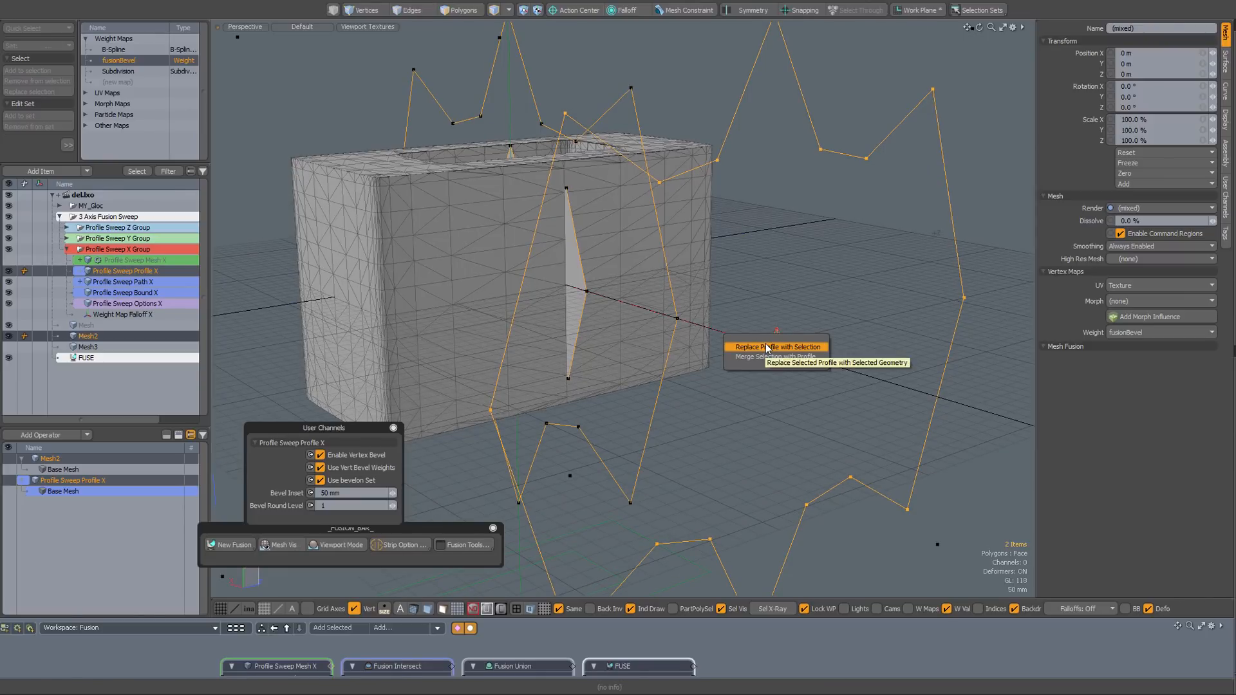
left_click(768, 348)
left_click_drag(764, 344, 686, 349, "ctrl+alt")
left_click_drag(685, 349, 839, 322, "alt")
left_click(855, 311)
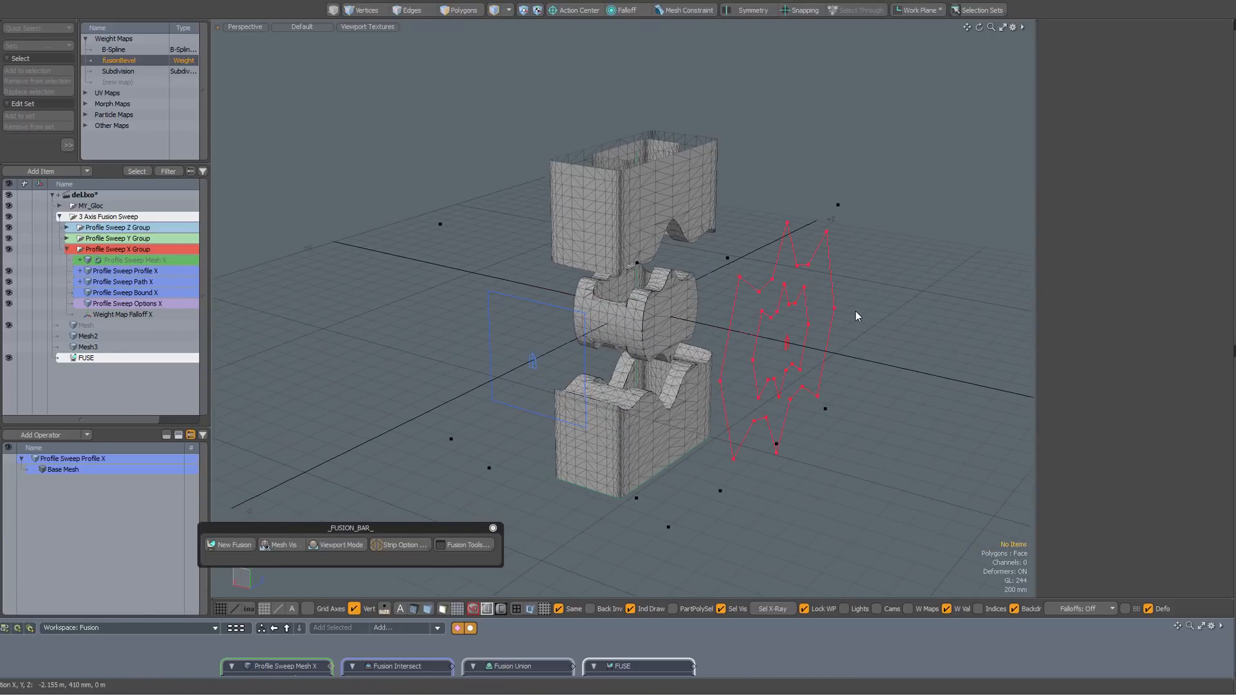
- Flip both the outer and inner star polygons of Profile Sweep Profile X
left_click_drag(649, 402, 690, 351, "ctrl+alt")
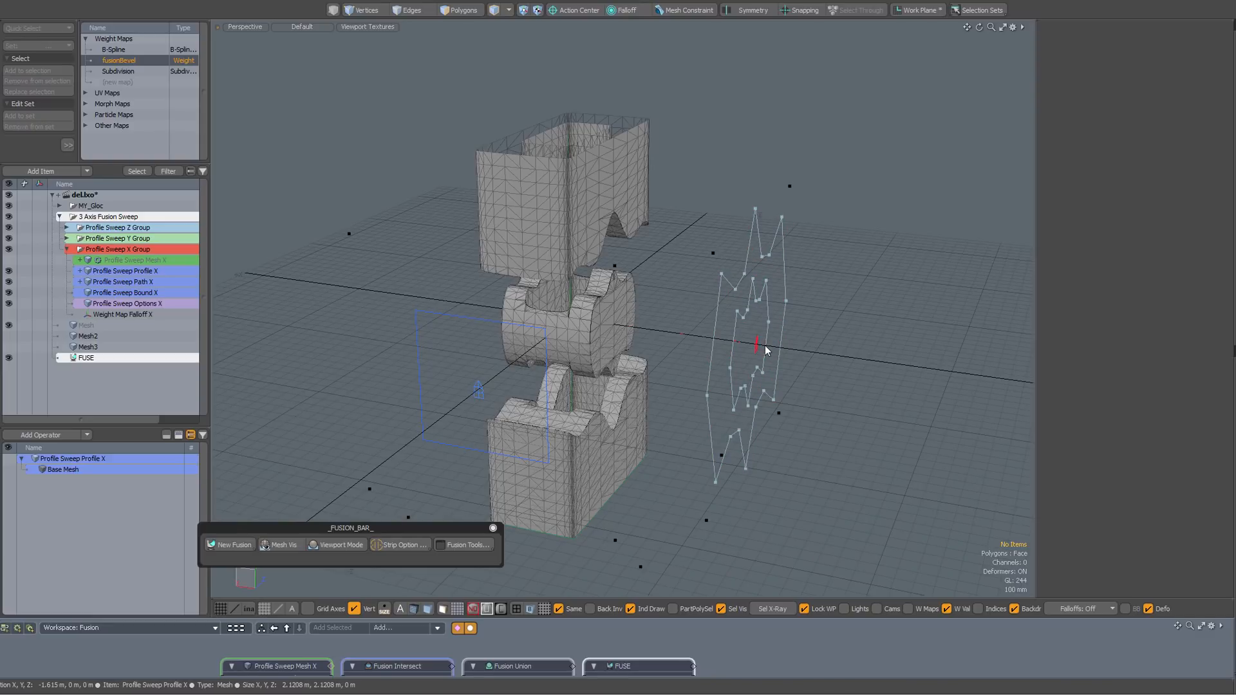
left_click(764, 347)
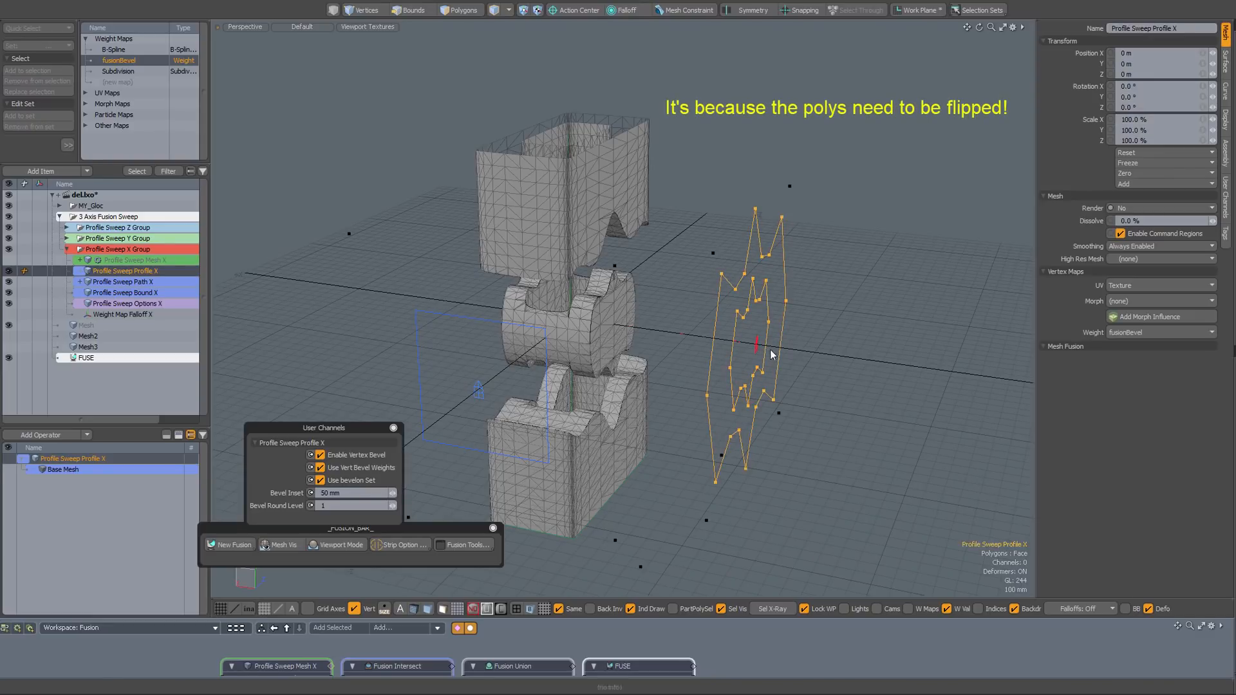
key("3")
left_click_drag(766, 352, 813, 308, "alt")
left_click(751, 310)
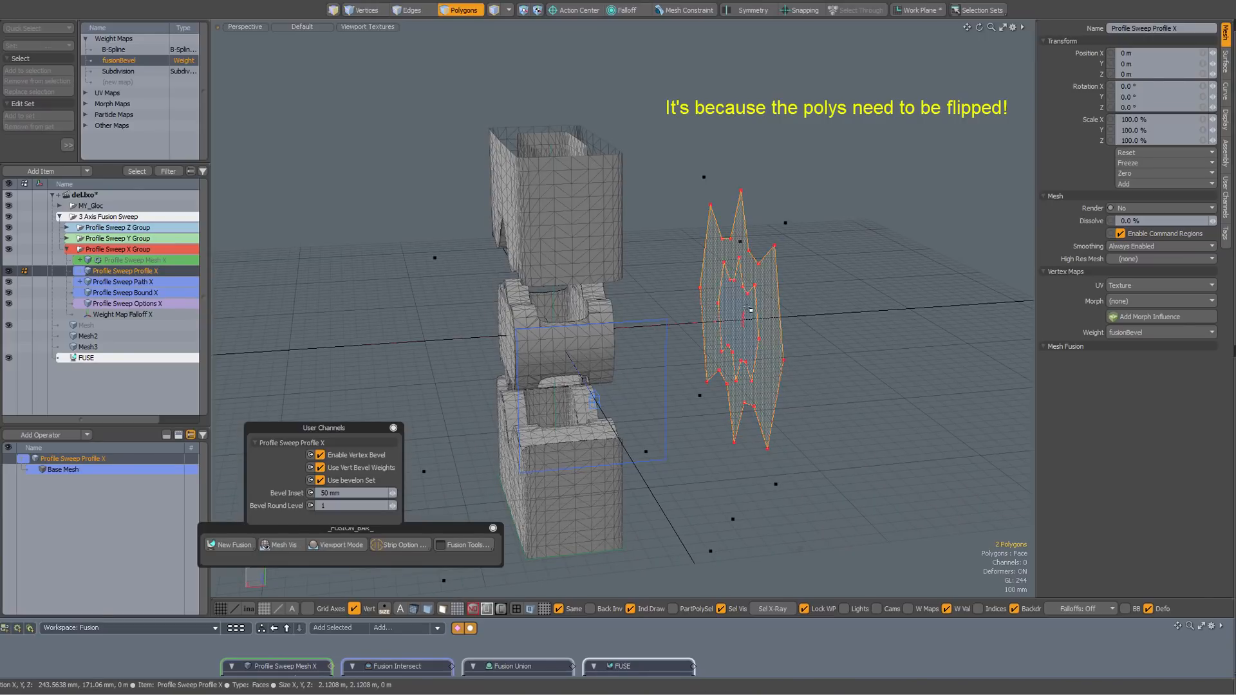
left_click_drag(676, 168, 845, 510)
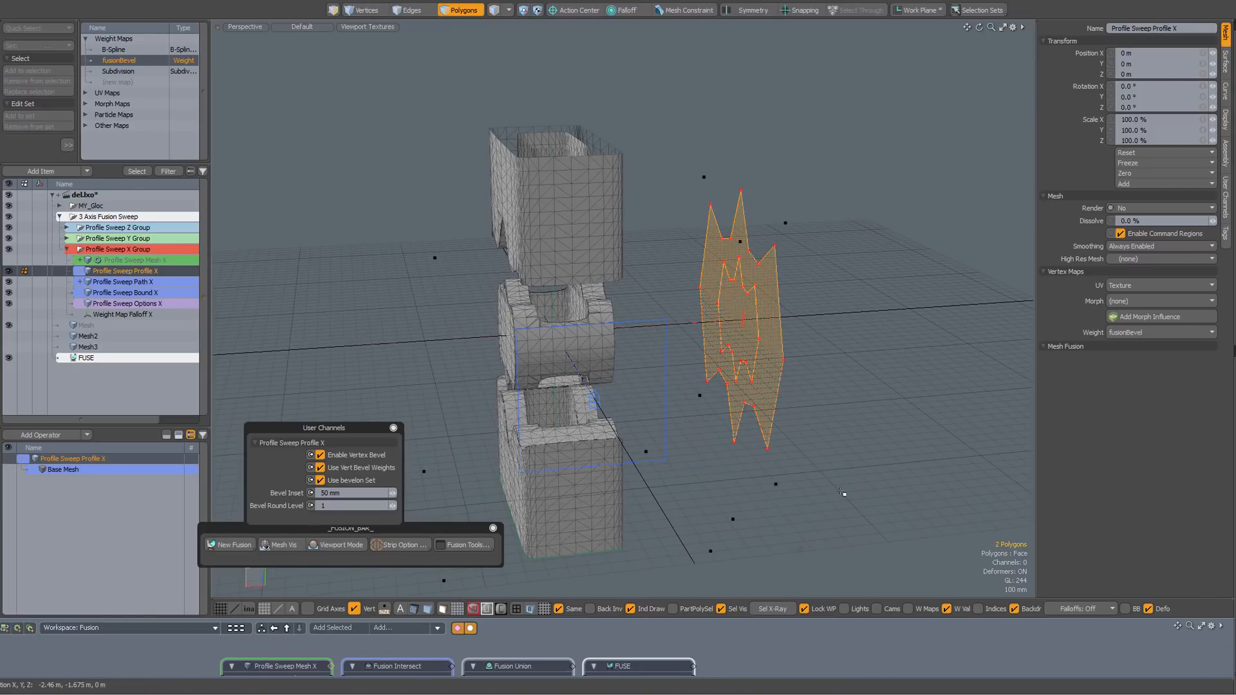
left_click_drag(849, 457, 684, 316, "alt")
left_click(849, 362)
scroll(772, 361, "up", 3)
key("1")
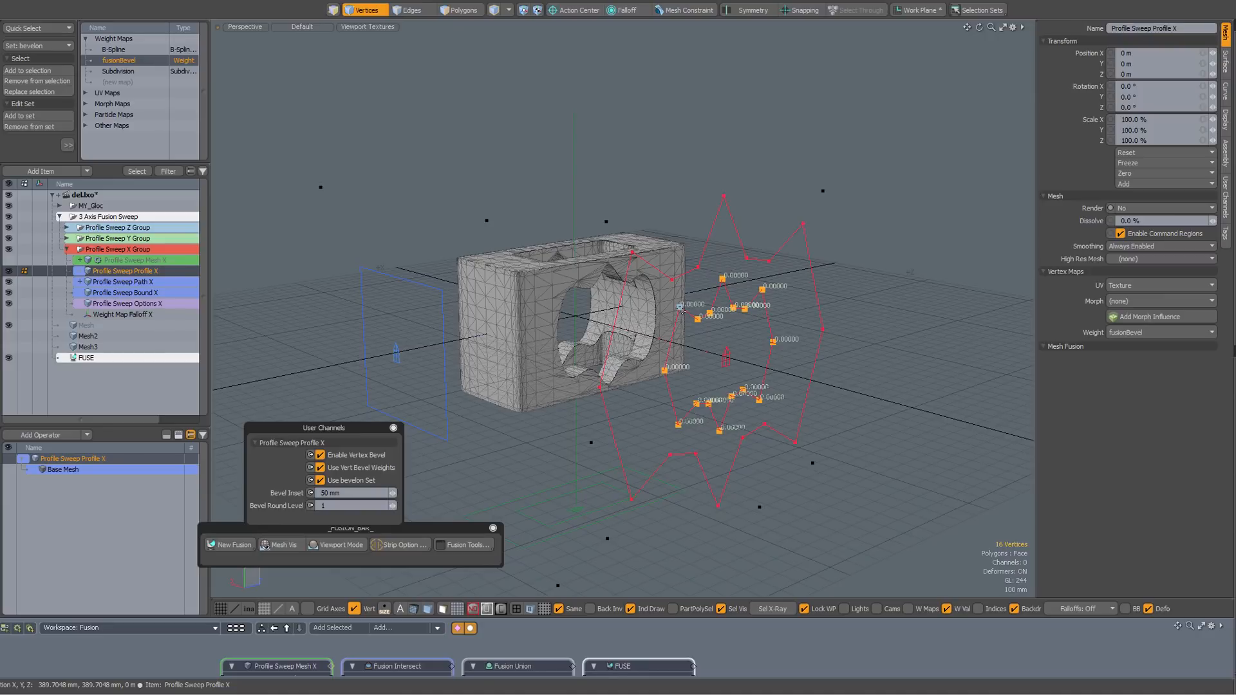
key("r")
left_click_drag(798, 320, 739, 311, "alt")
key("space")
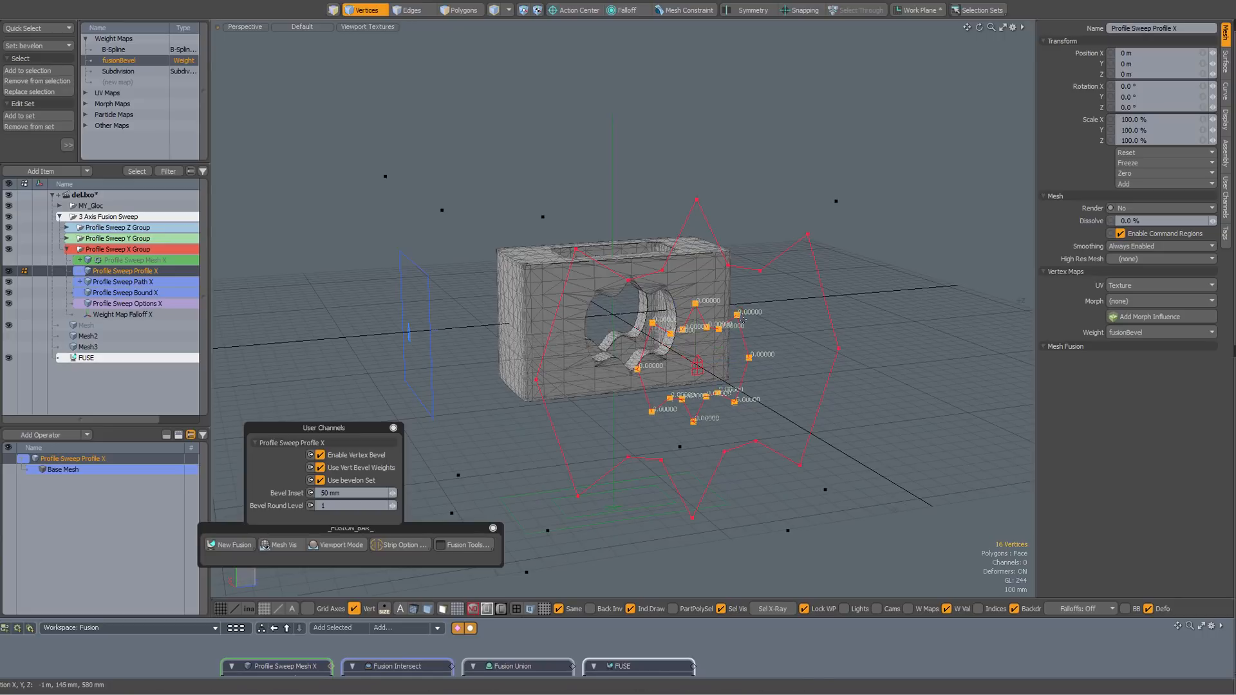
left_click(771, 323)
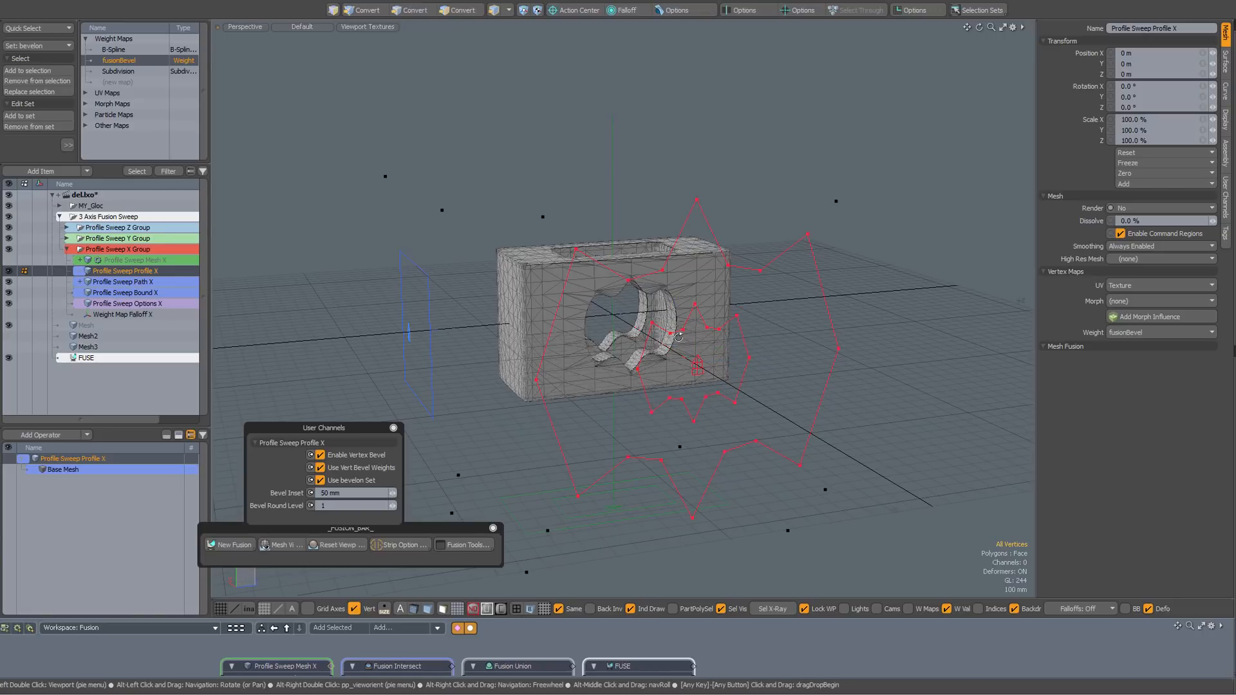
left_click_drag(781, 330, 694, 342, "alt")
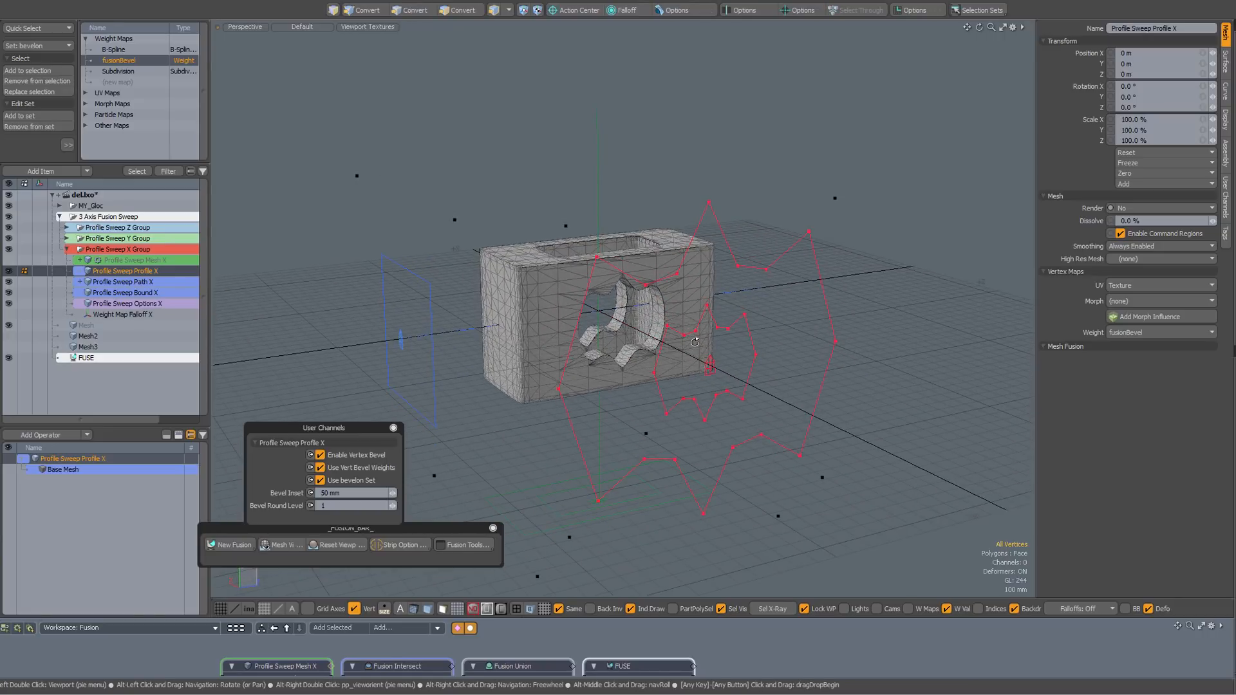
- Choose the bevelon selection set and add all vertices of the outer and inner stars to it
left_click(48, 28)
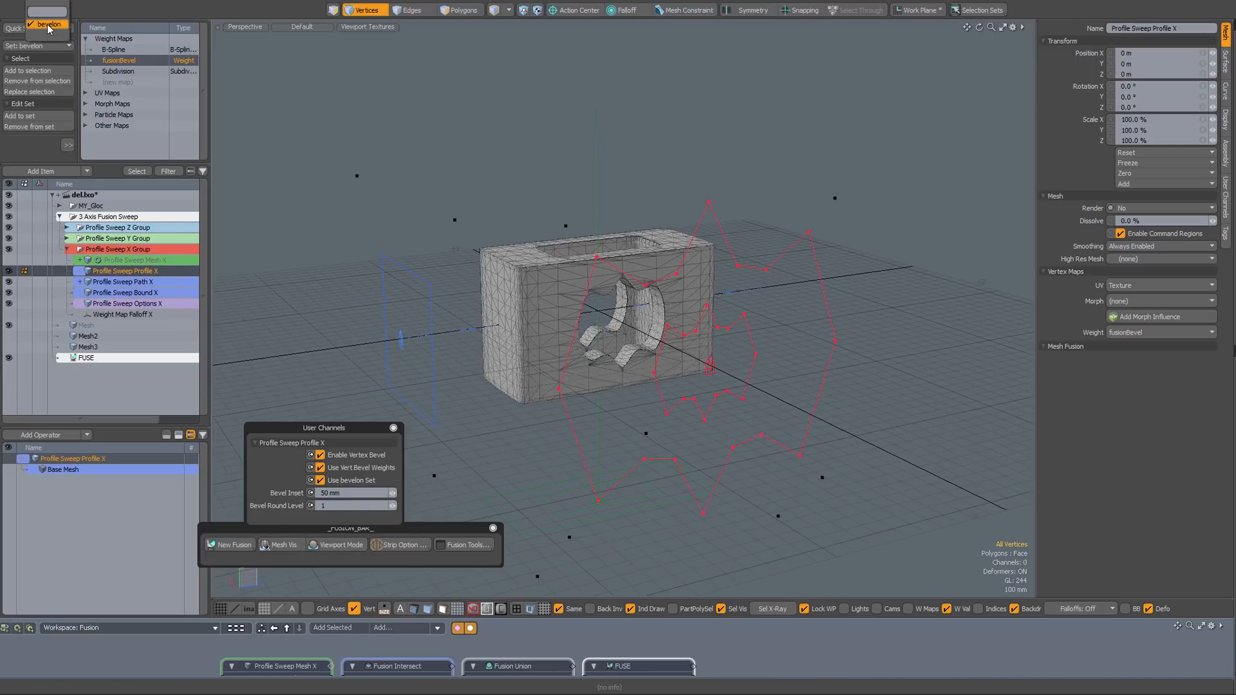
left_click(48, 26)
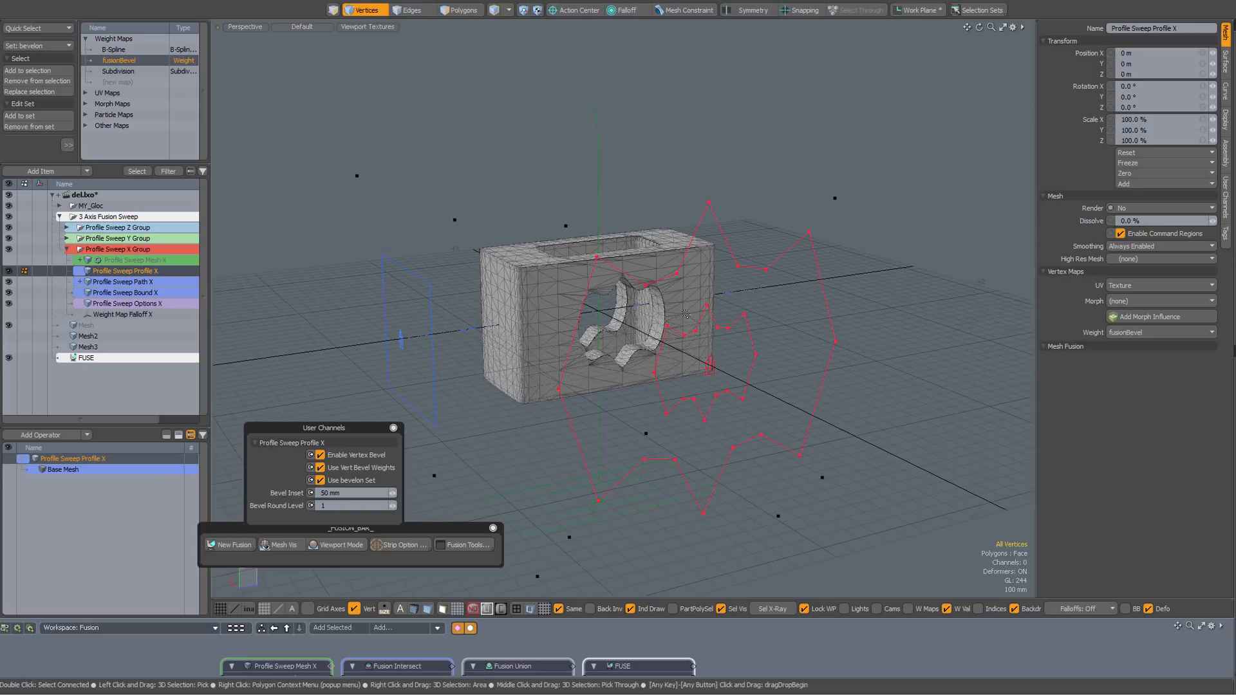
left_click_drag(687, 315, 685, 319, "alt")
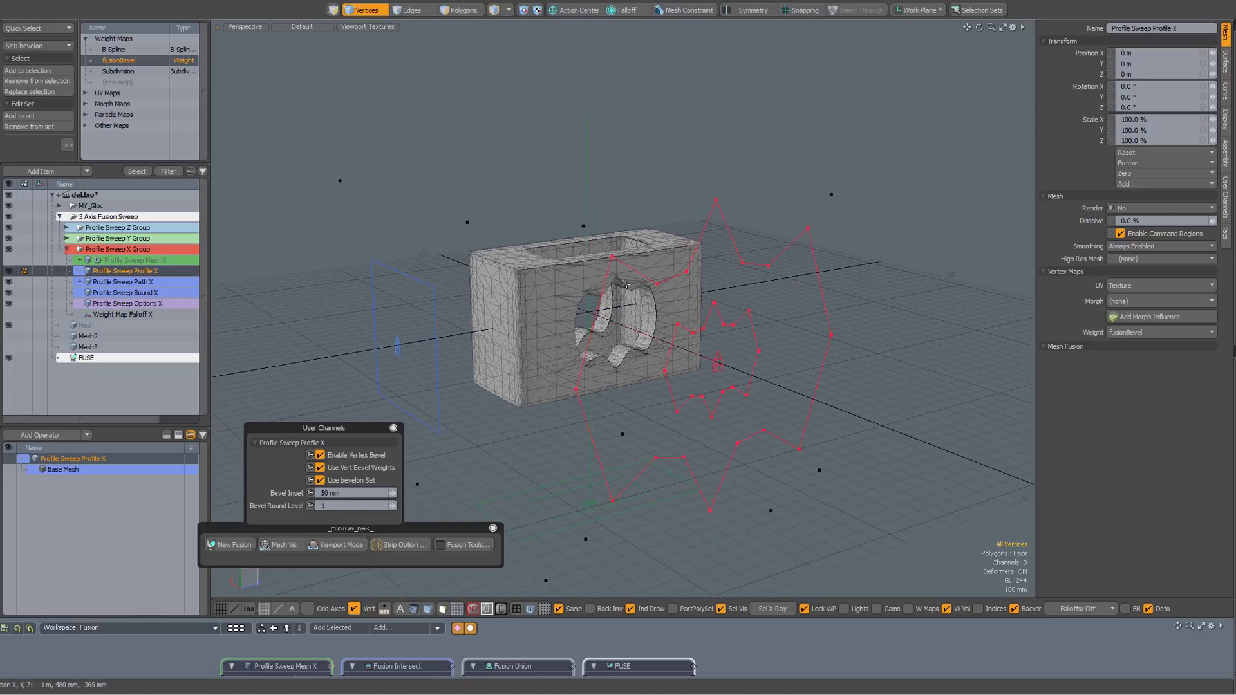
double_click(618, 260)
double_click(680, 324, "shift")
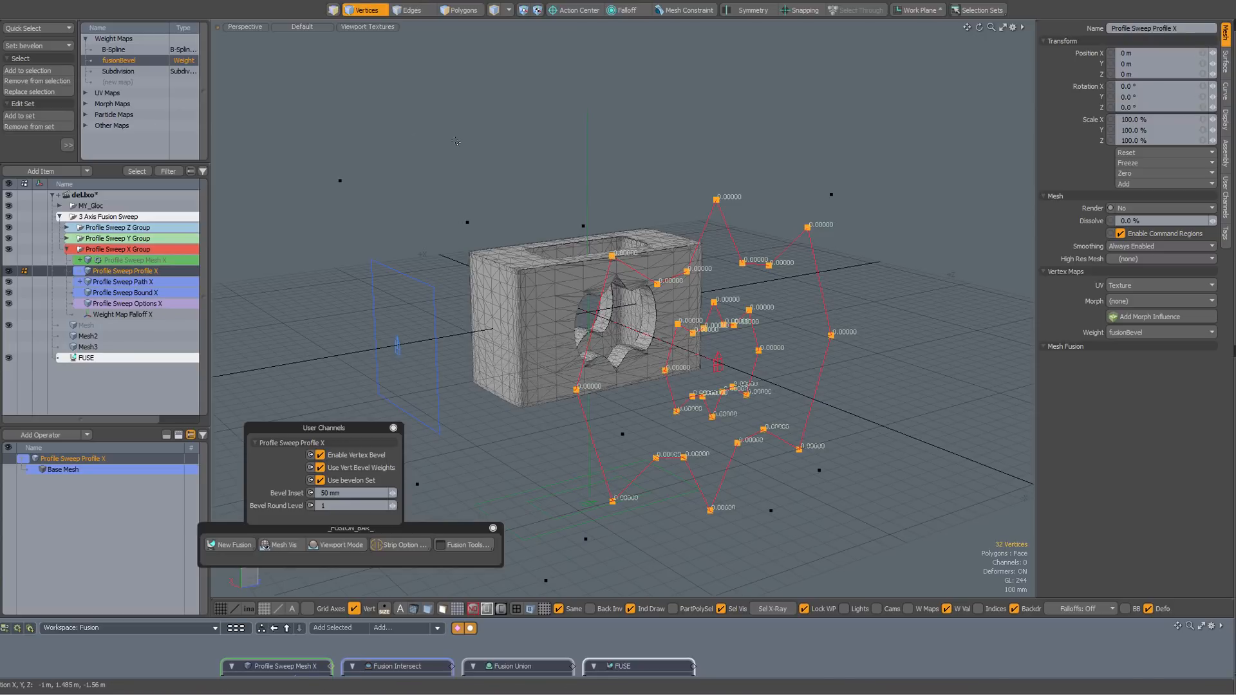
key("ctrl+s")
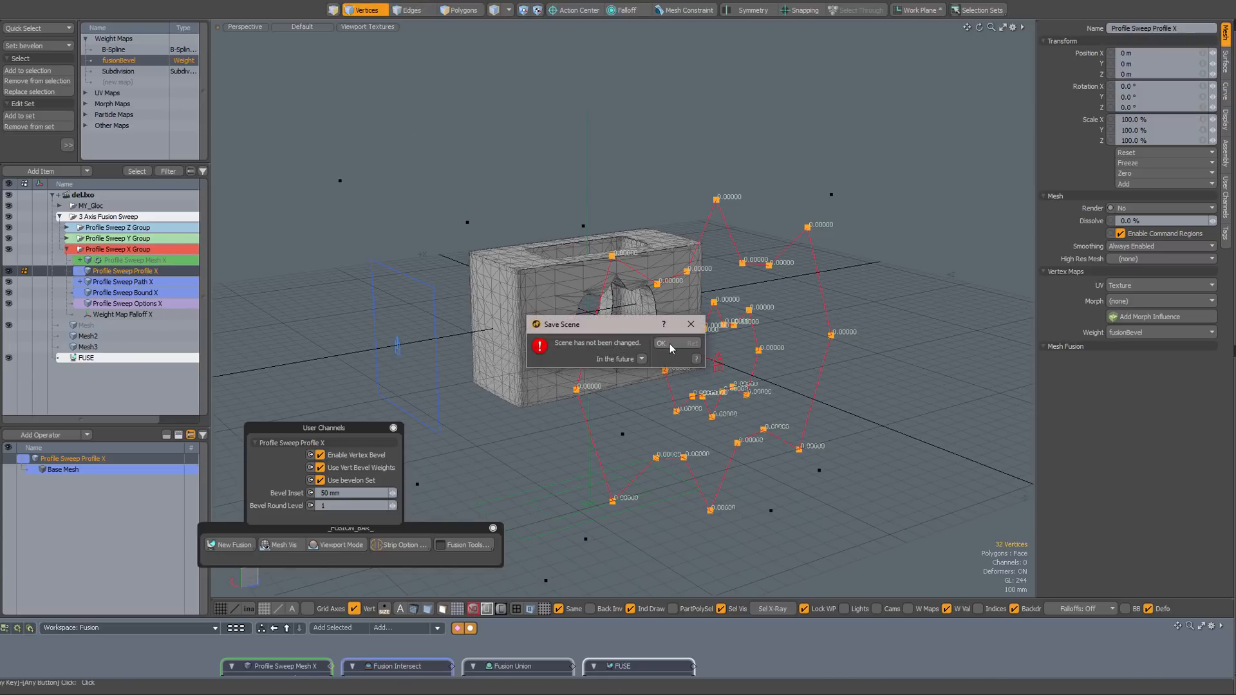
left_click(671, 346)
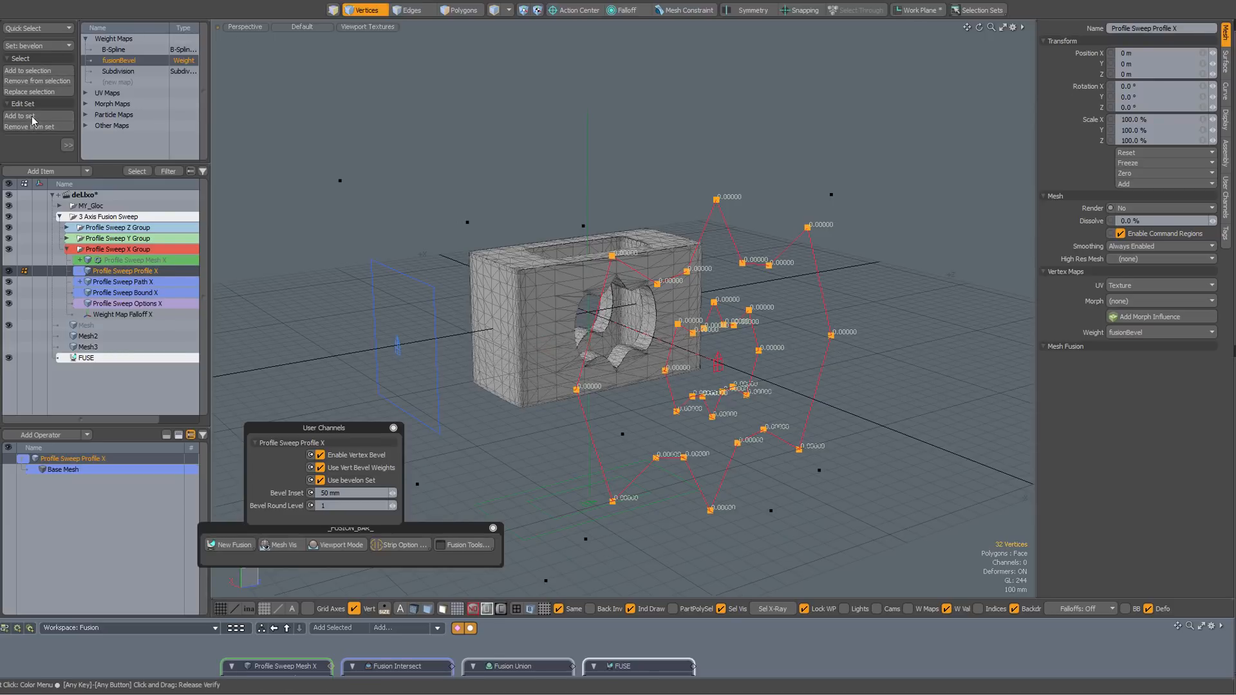
- Apply a 25% fusionBevel vertex map weight to all vertices of both star profiles
left_click_drag(306, 172, 726, 272, "alt")
left_click_drag(709, 331, 670, 287, "alt+shift")
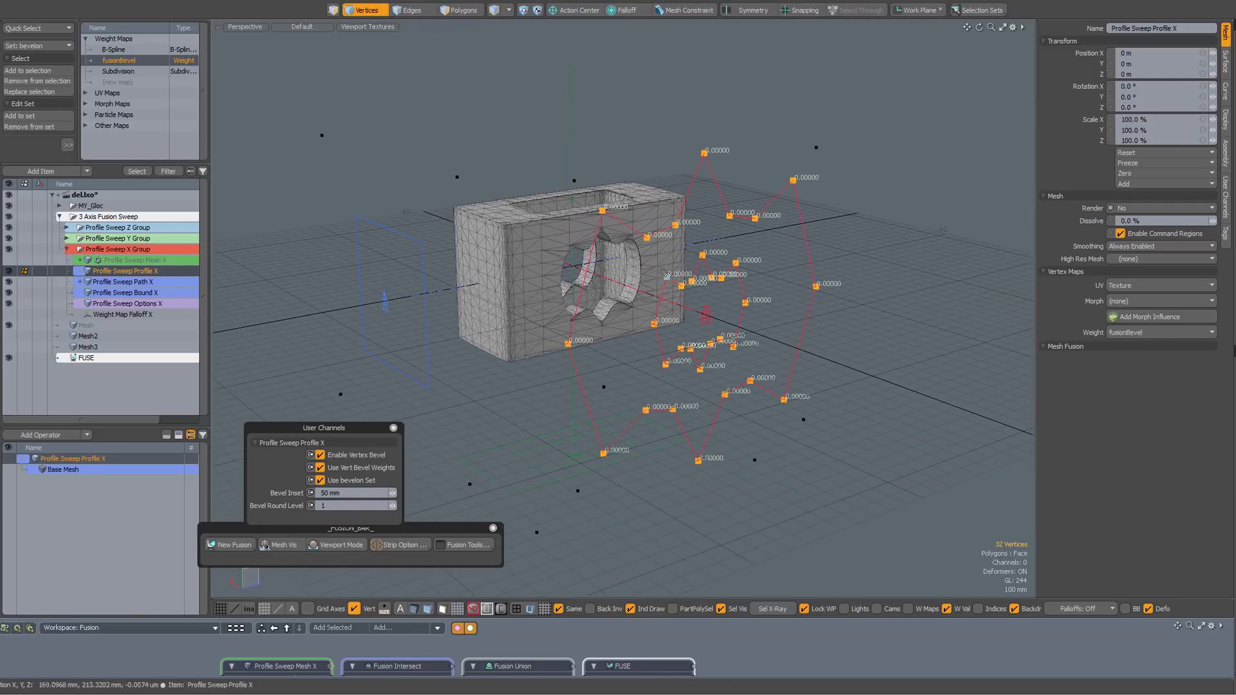
key("shift+w")
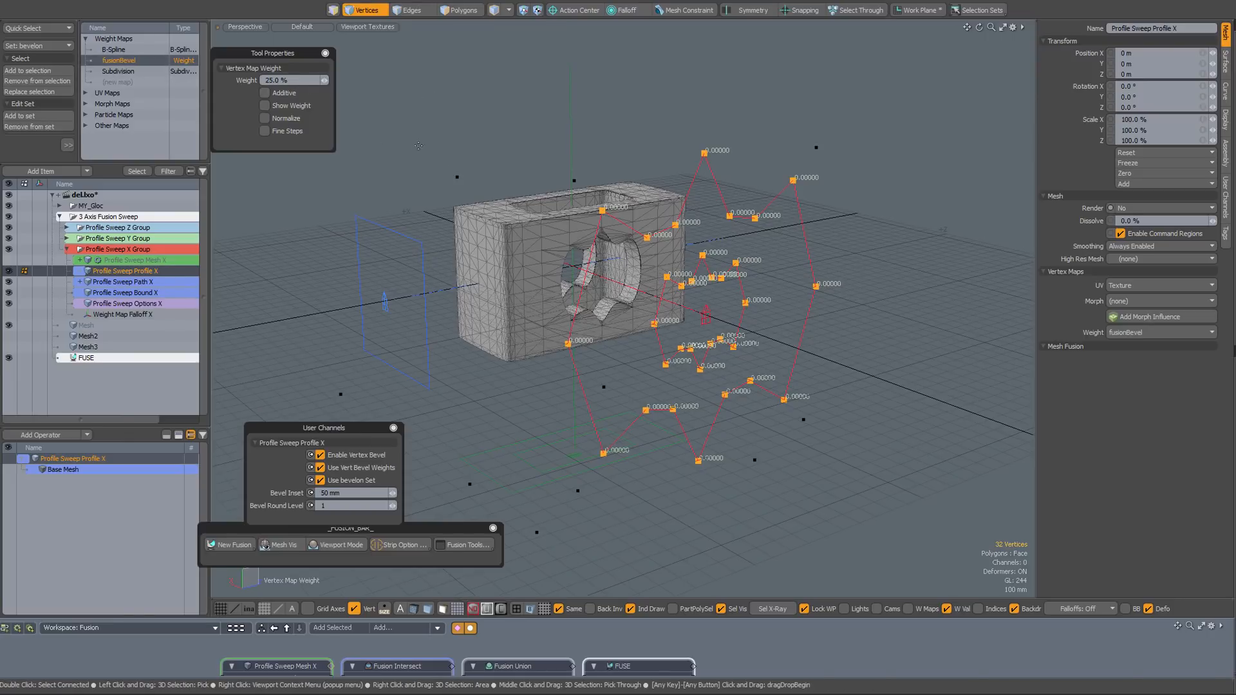
left_click(451, 112)
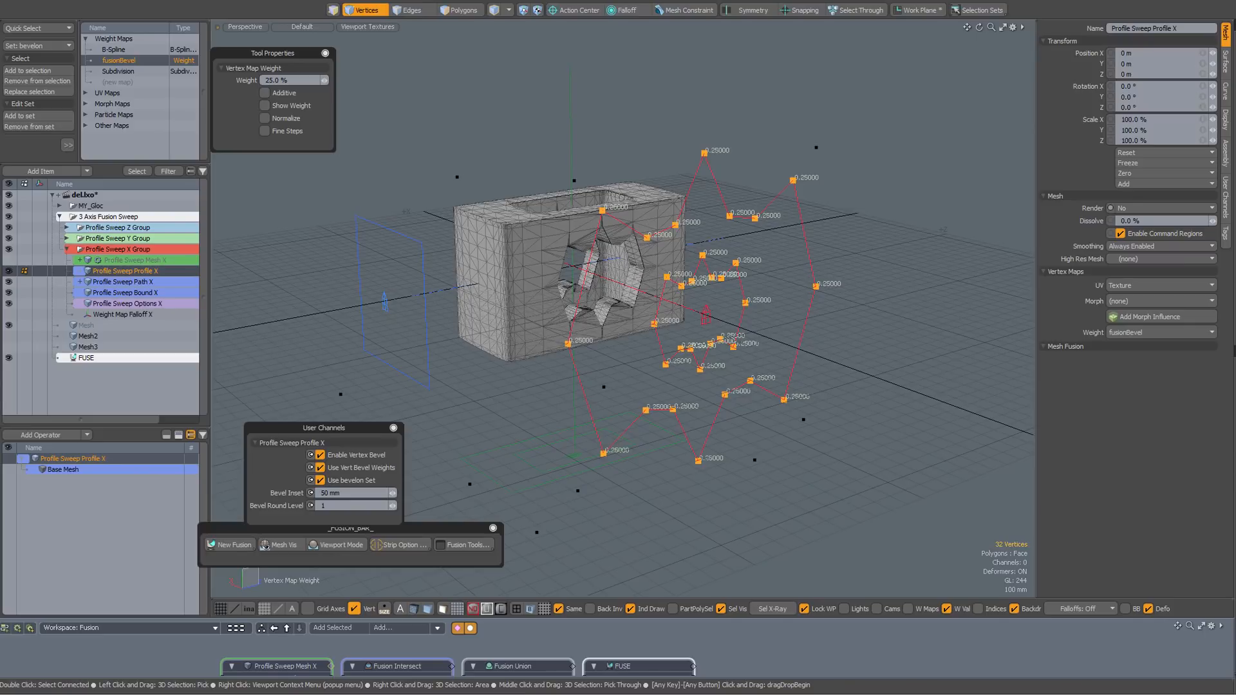
scroll(657, 254, "up", 8)
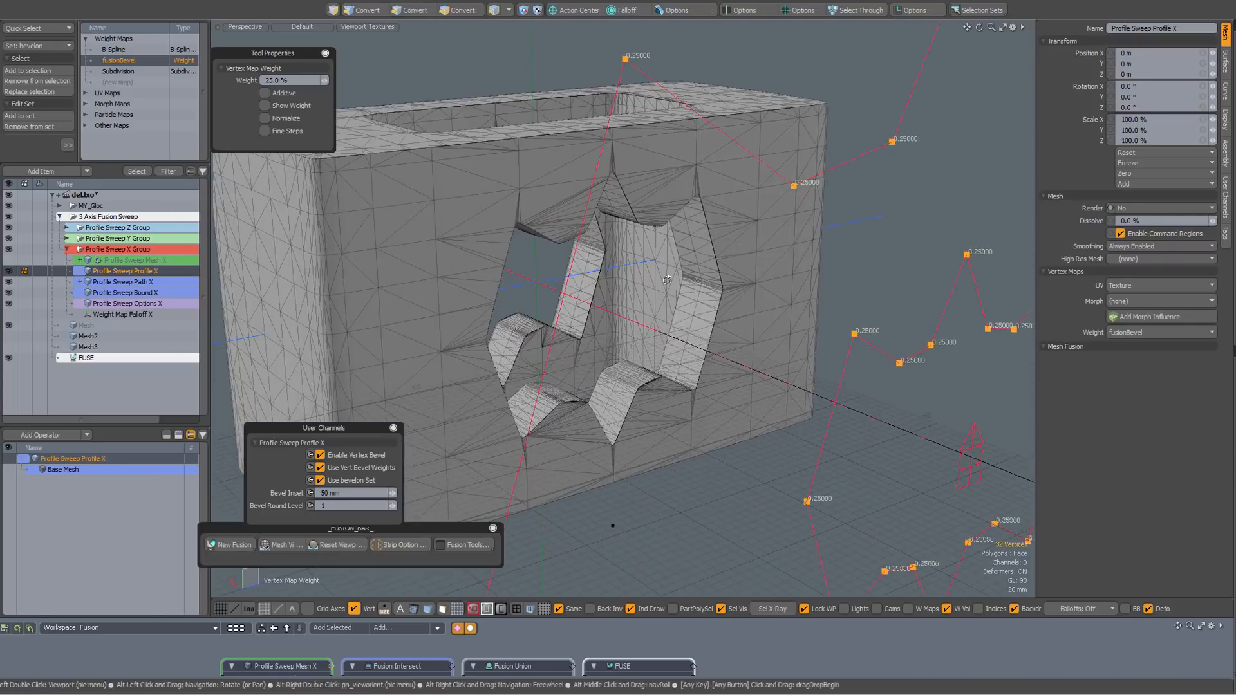
left_click_drag(640, 264, 630, 266, "ctrl+alt")
left_click_drag(630, 266, 619, 196, "alt")
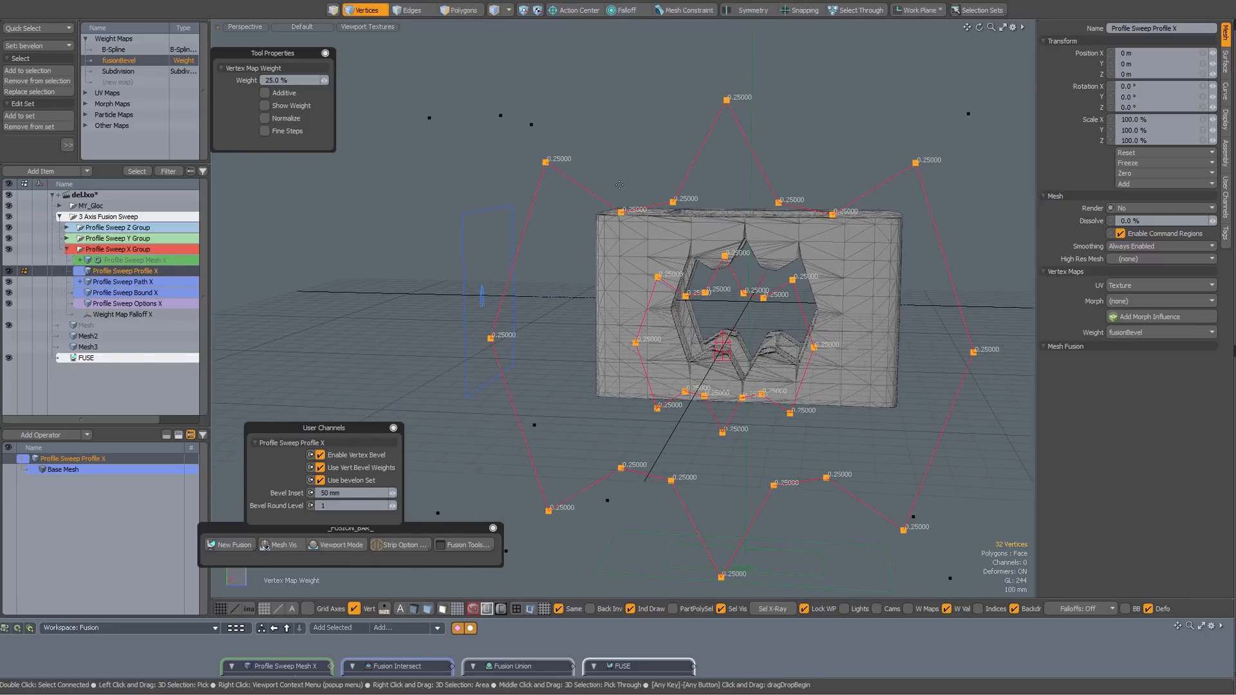
key("space")
- Set the fusionBevel weight of the outer star's four diagonal tip vertices to 150%
left_click(626, 179)
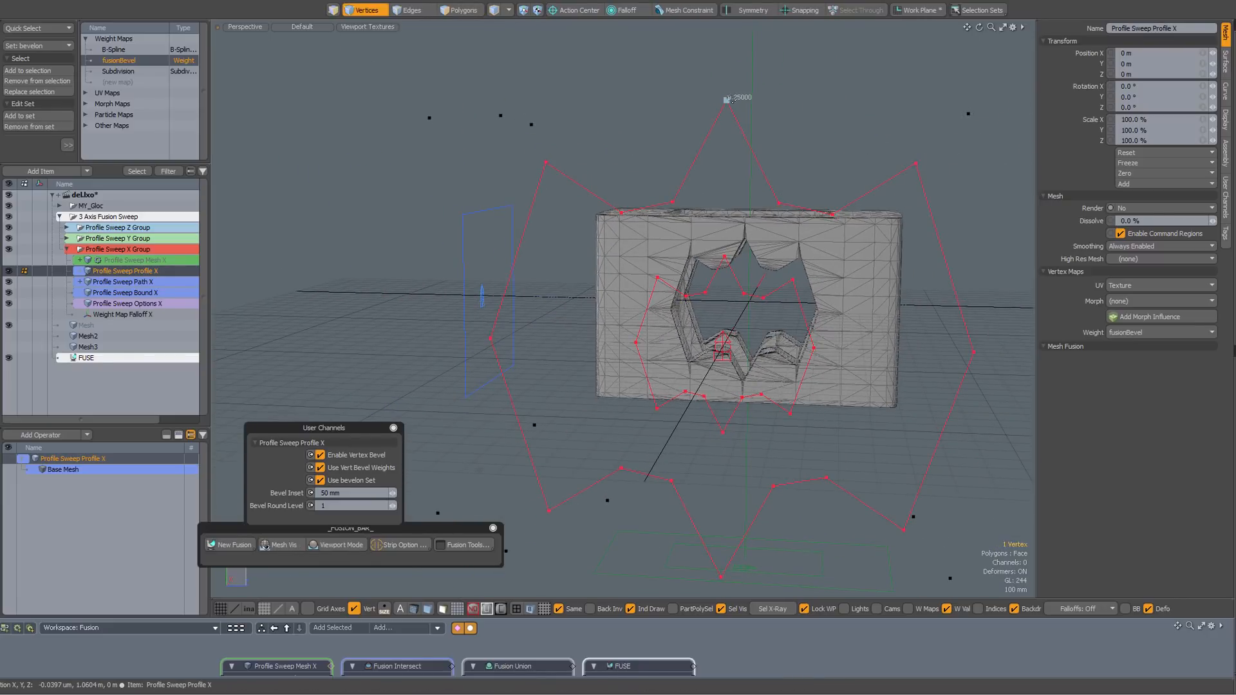
scroll(730, 107, "down", 3)
left_click(728, 507, "shift")
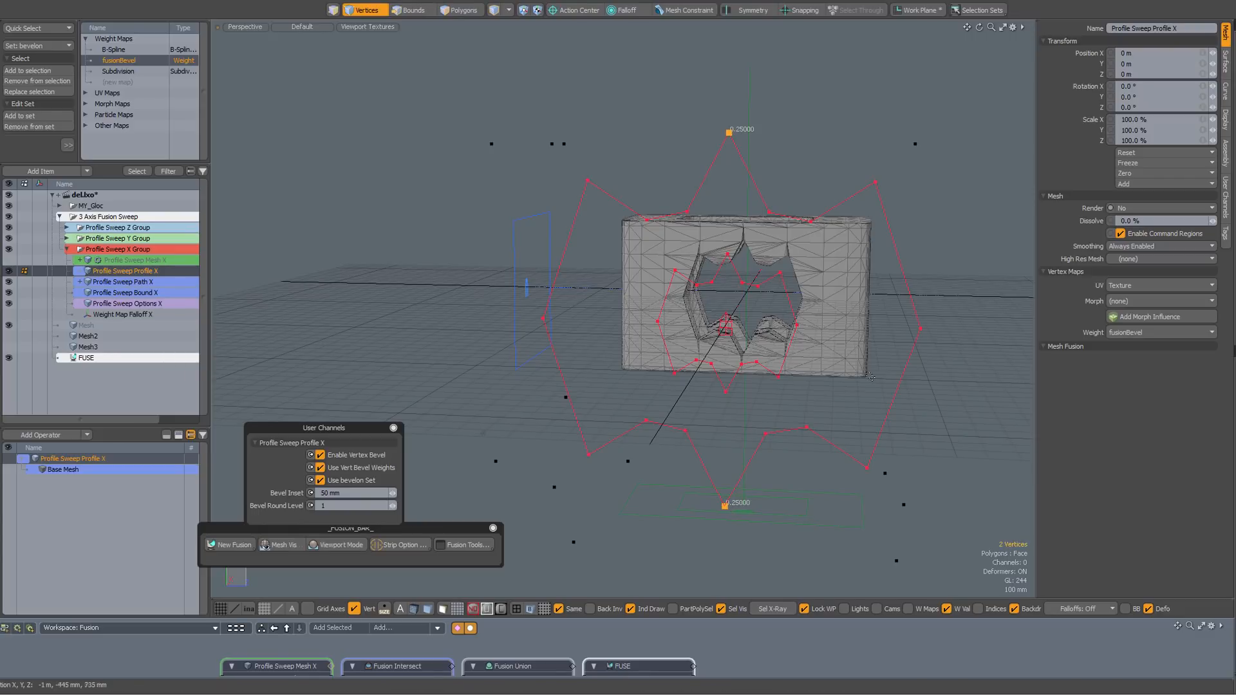
left_click(587, 181, "shift")
left_click(588, 455, "shift")
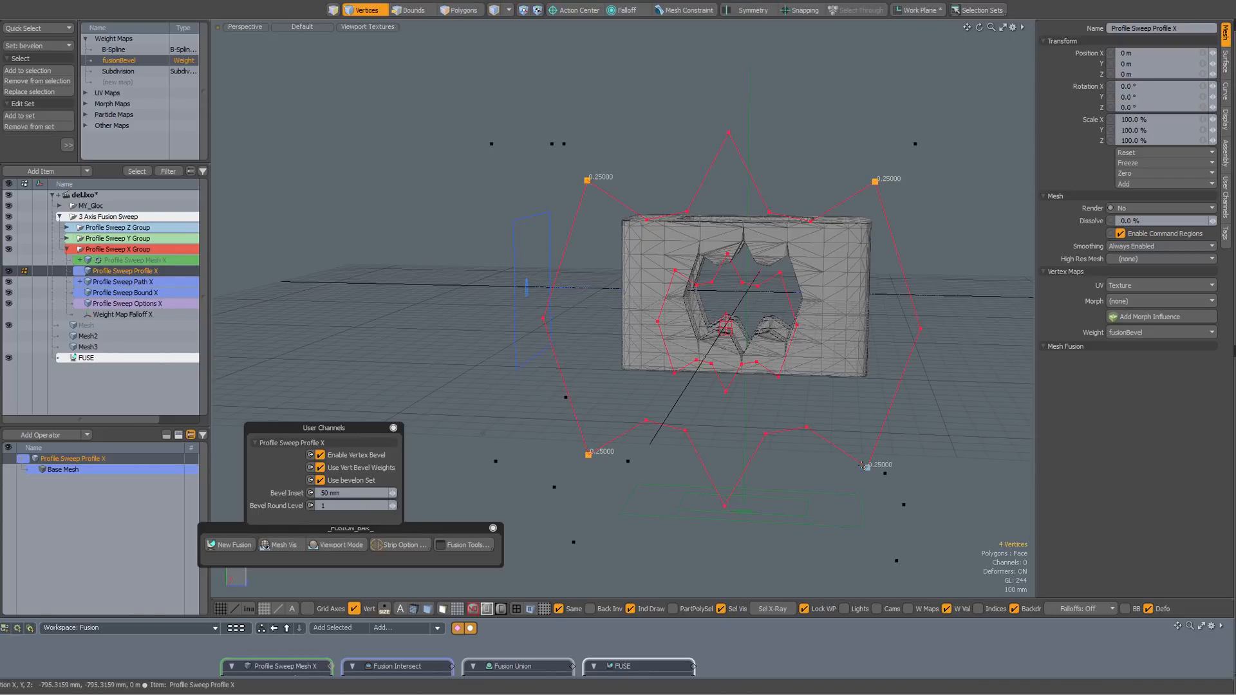
key("ctrl+w")
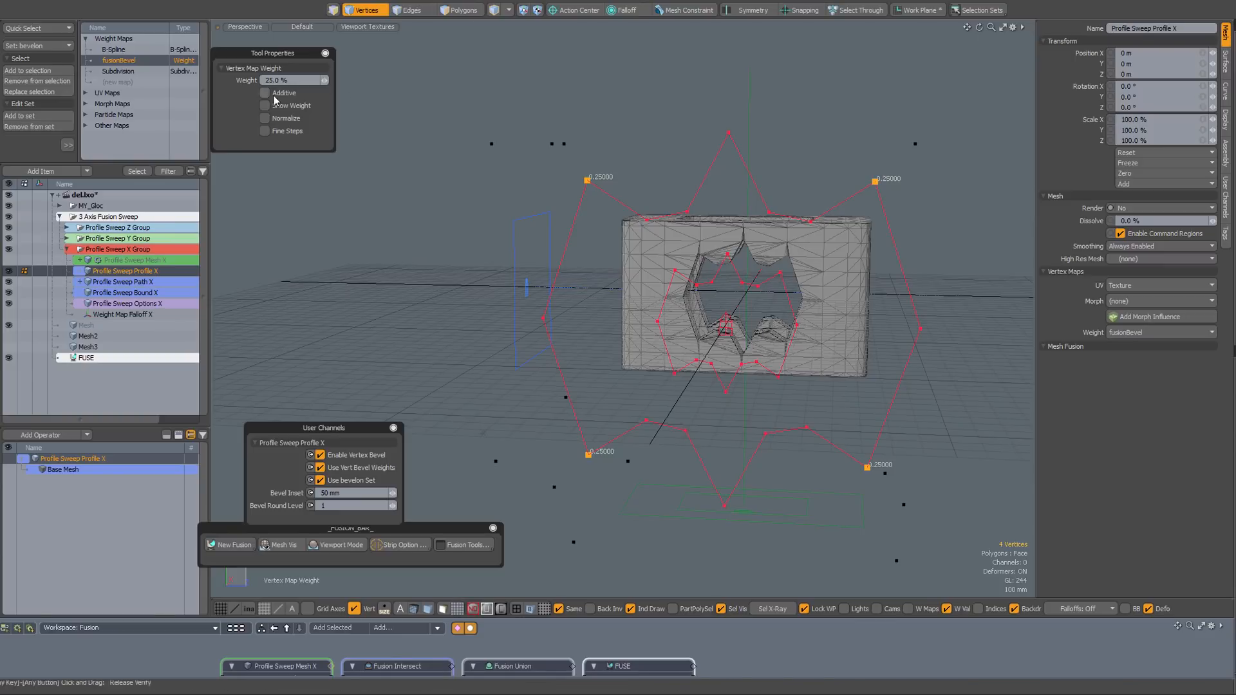
type("150")
left_click(399, 167)
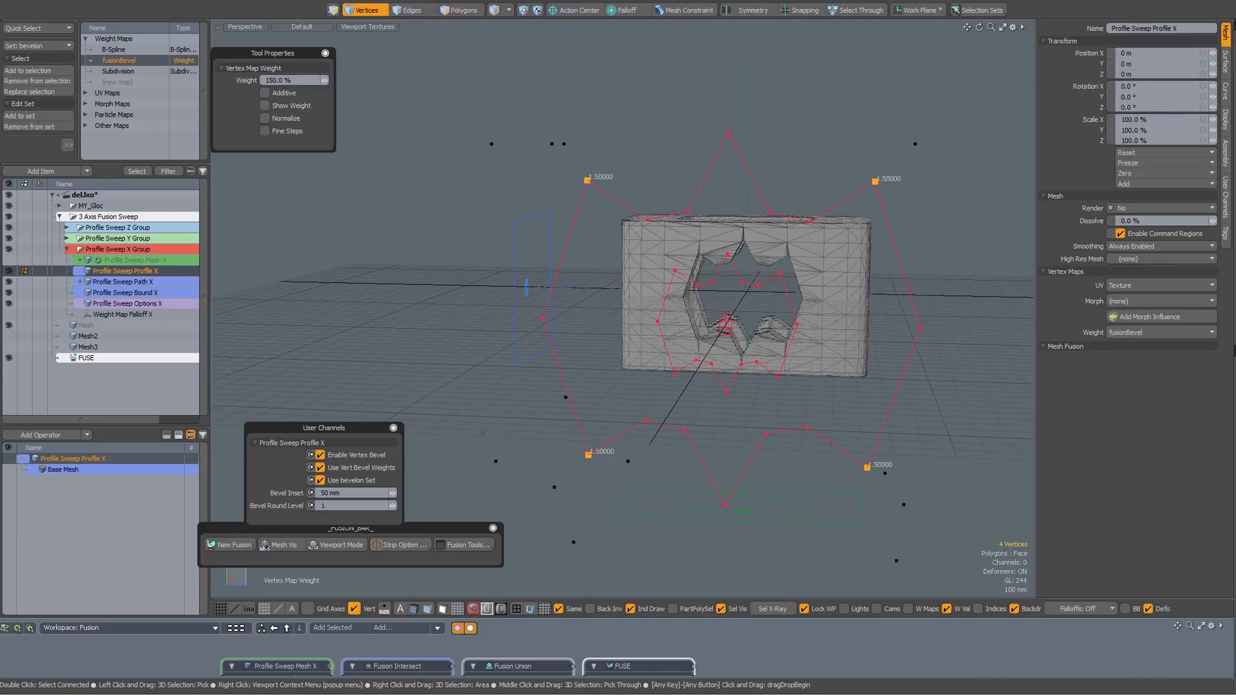
left_click_drag(709, 347, 780, 267, "alt")
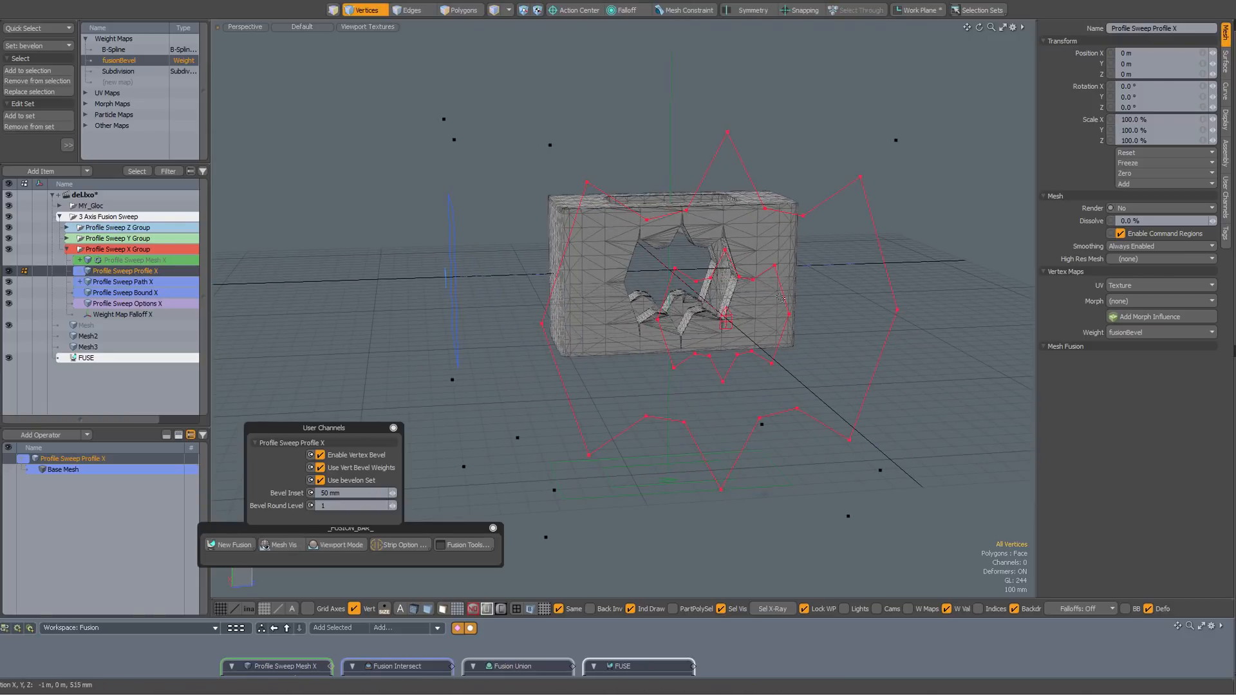
mouse_move(781, 298)
left_mouse_down("ctrl+alt")
mouse_move(801, 300)
mouse_move(784, 303)
left_mouse_up("ctrl+alt")
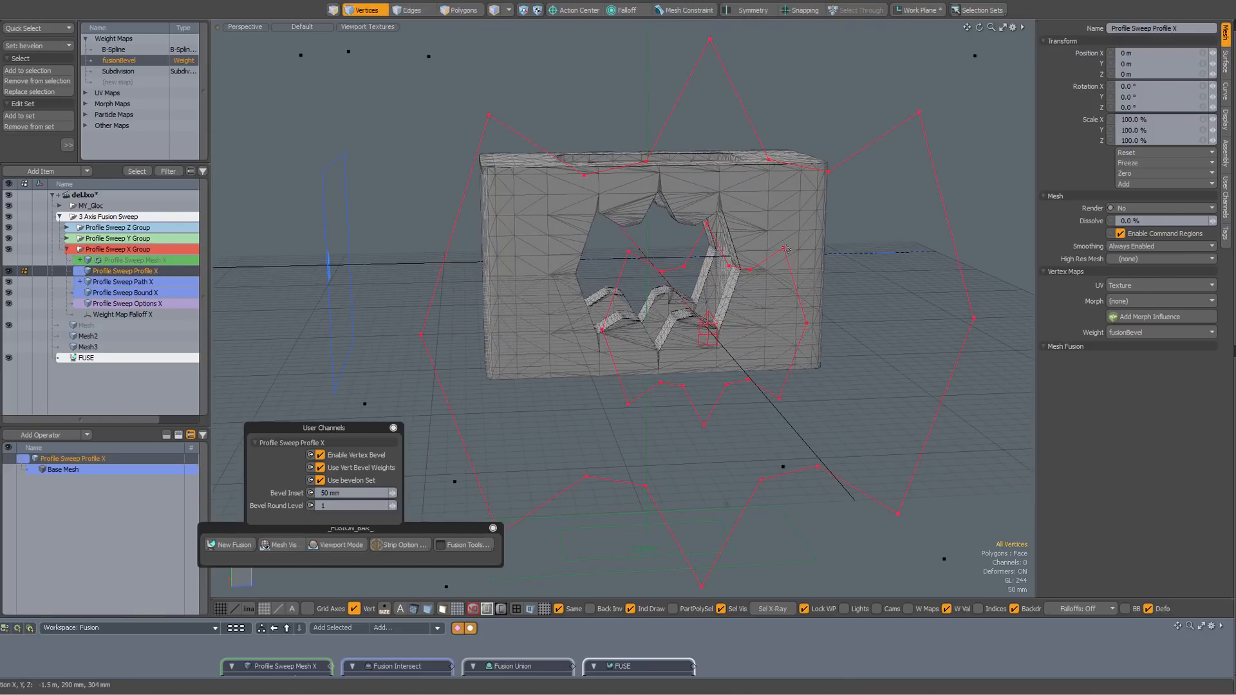
left_click_drag(783, 245, 660, 250, "alt")
left_click(564, 223, "shift")
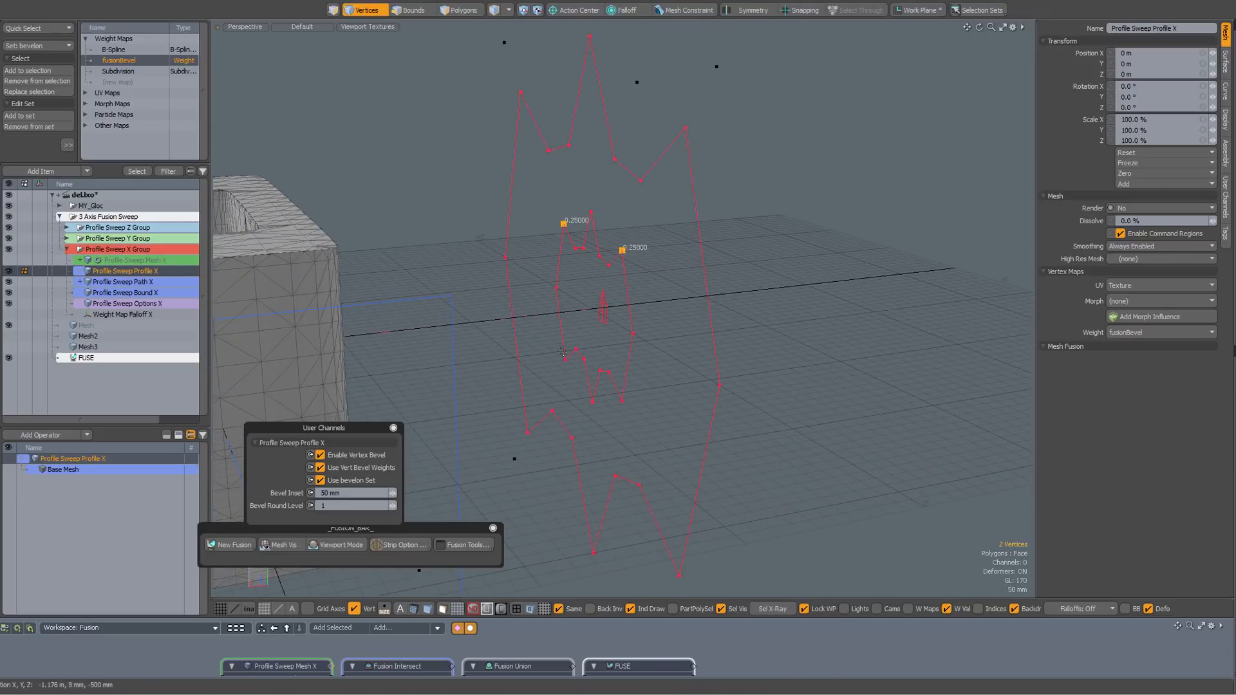
left_click(565, 359, "shift")
left_click(621, 402, "shift")
left_click_drag(774, 334, 570, 315, "alt")
left_click(706, 195)
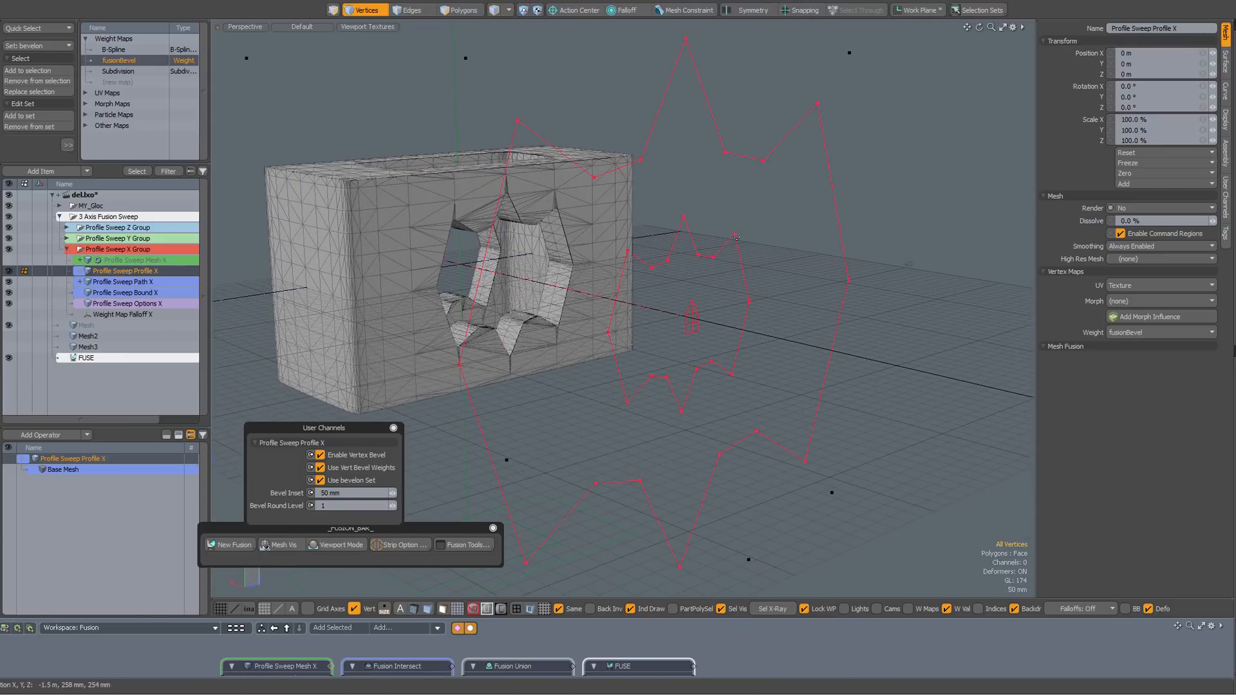
- Set the fusionBevel weight of the inner star's two upper diagonal tip vertices to 400%
left_click_drag(735, 238, 642, 252, "alt")
left_click(621, 250)
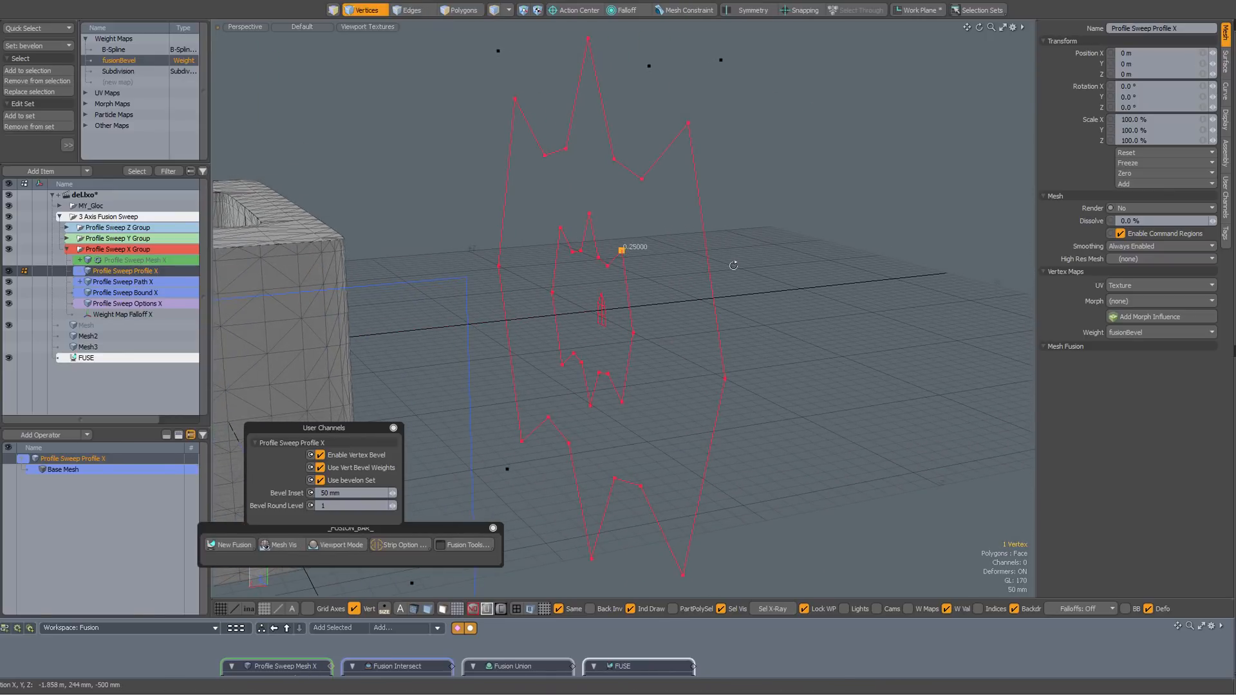
left_click_drag(734, 266, 756, 248, "alt")
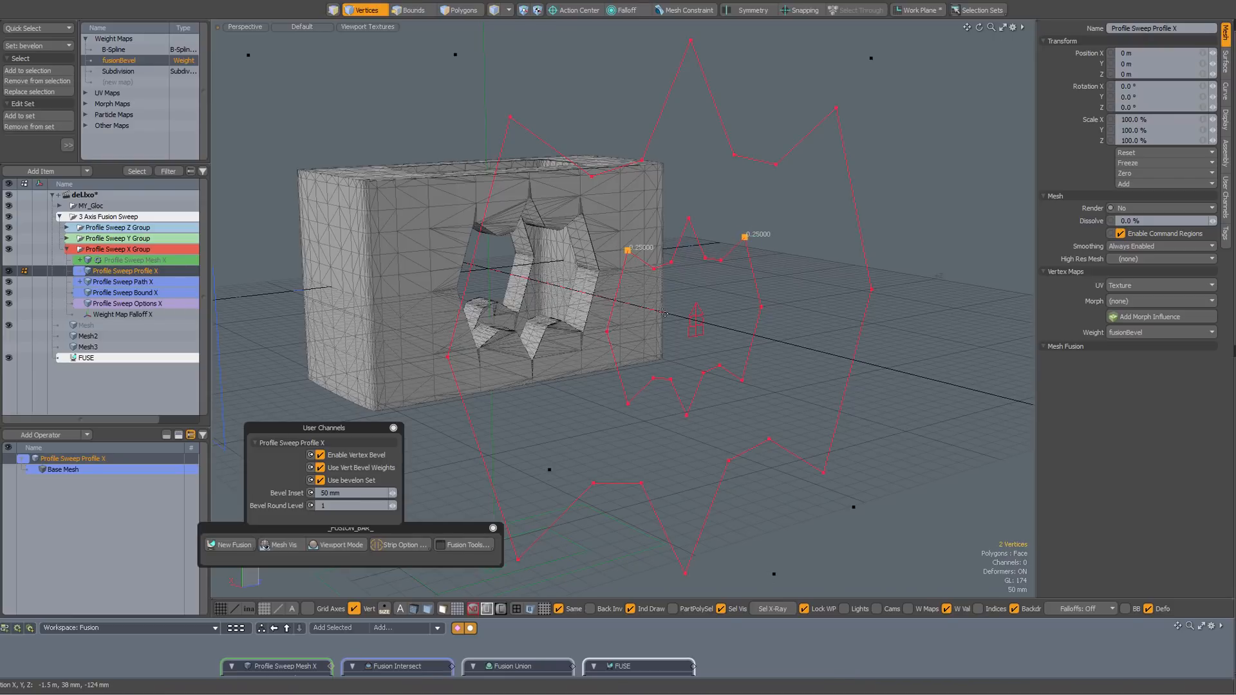
key("shift+w")
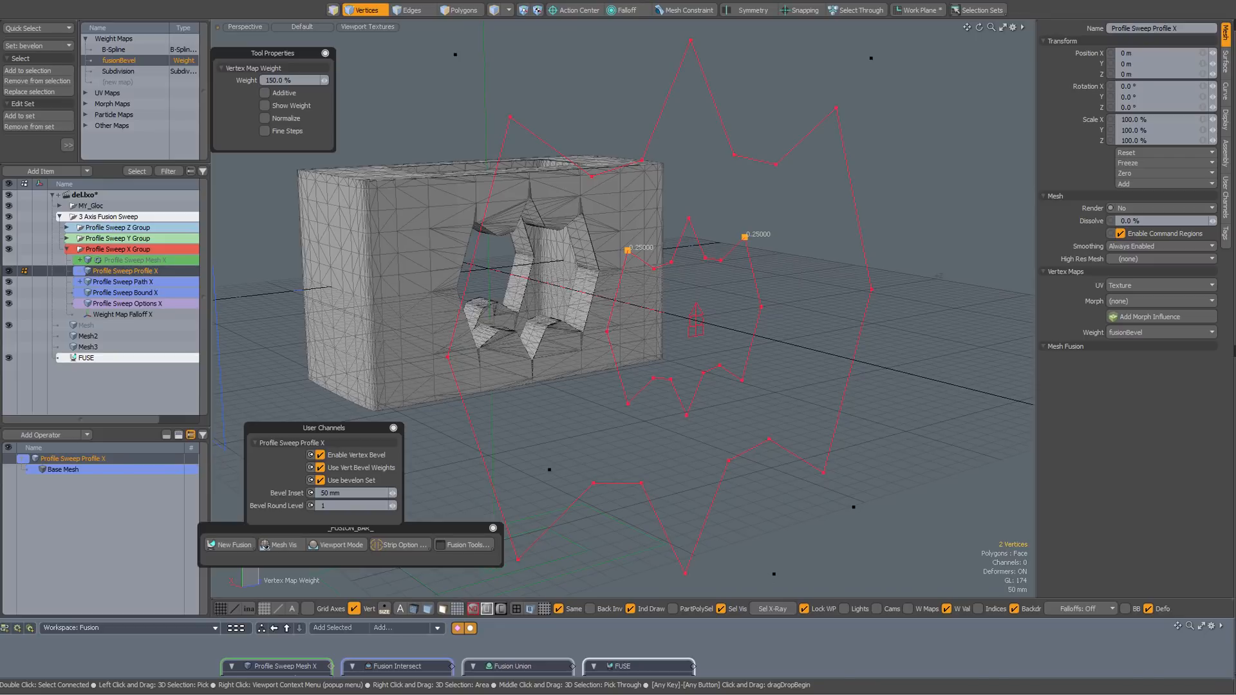
left_click(396, 87)
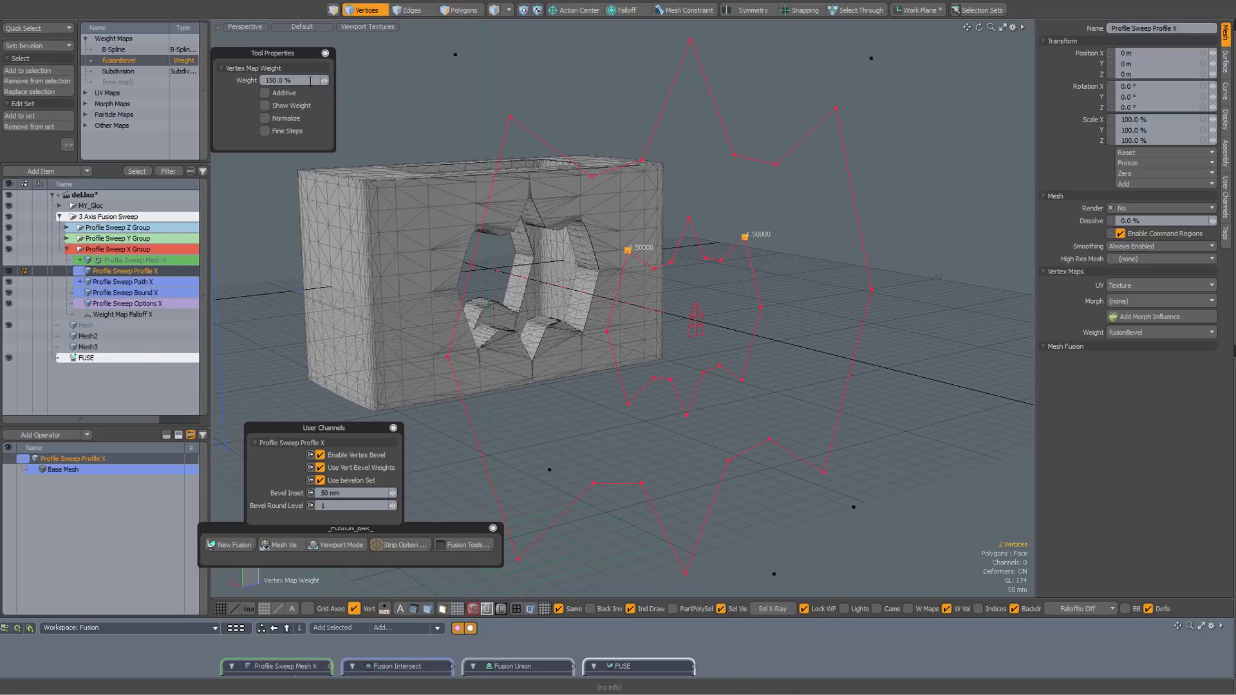
left_click_drag(310, 81, 279, 80)
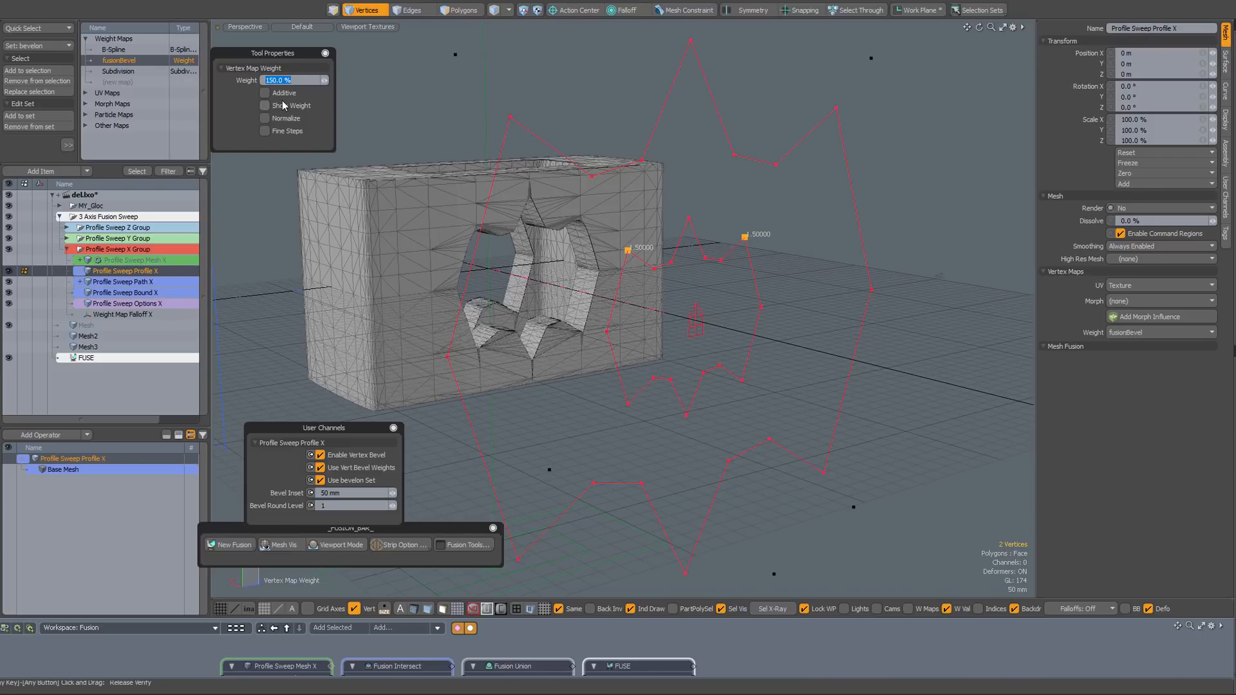
key("Return")
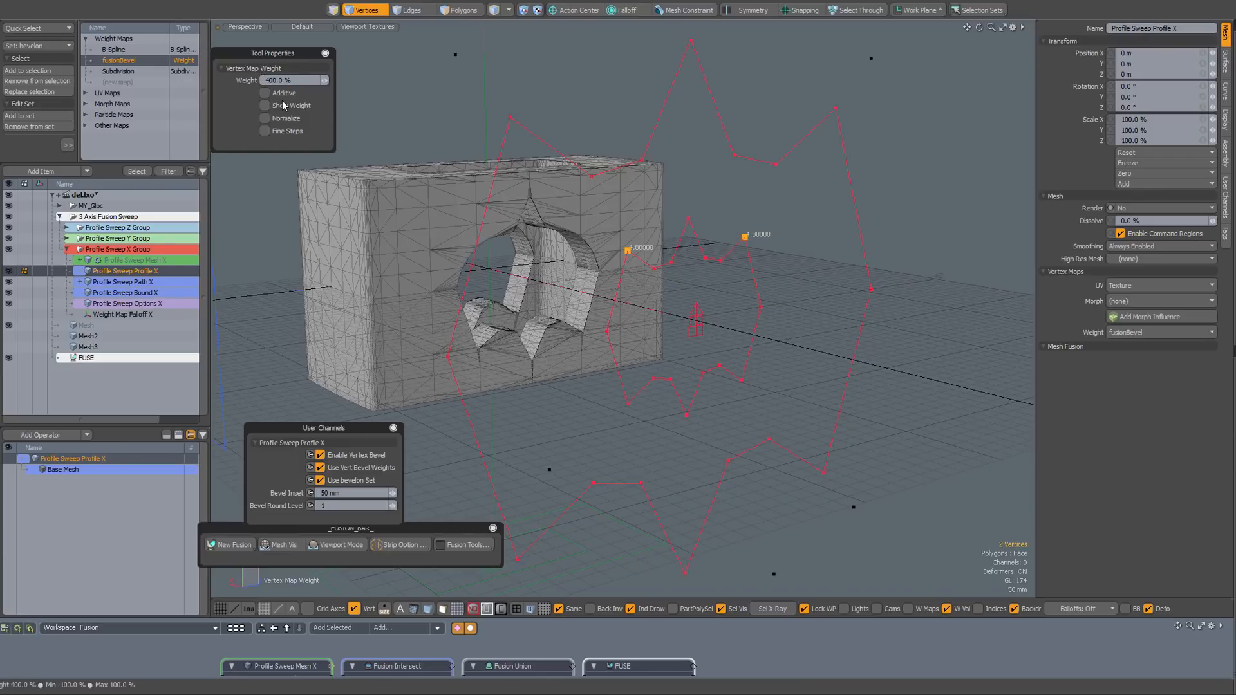
left_click_drag(515, 283, 610, 265, "alt")
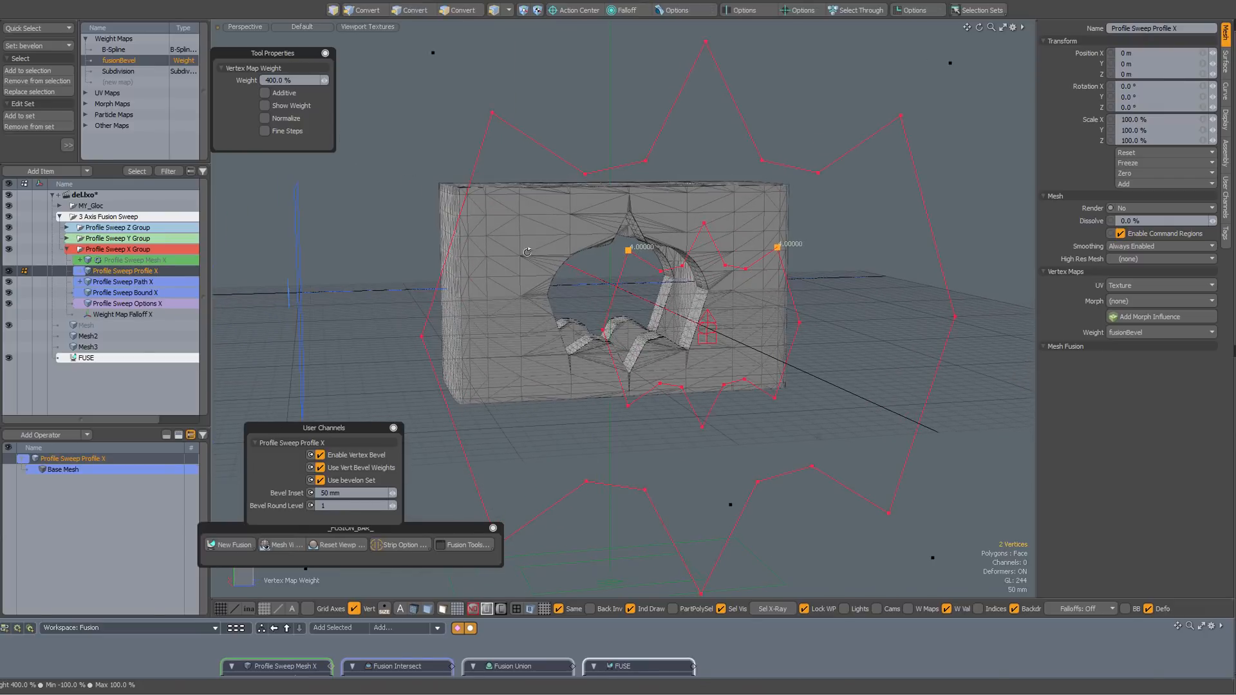
key("space")
left_click_drag(691, 172, 797, 295, "alt")
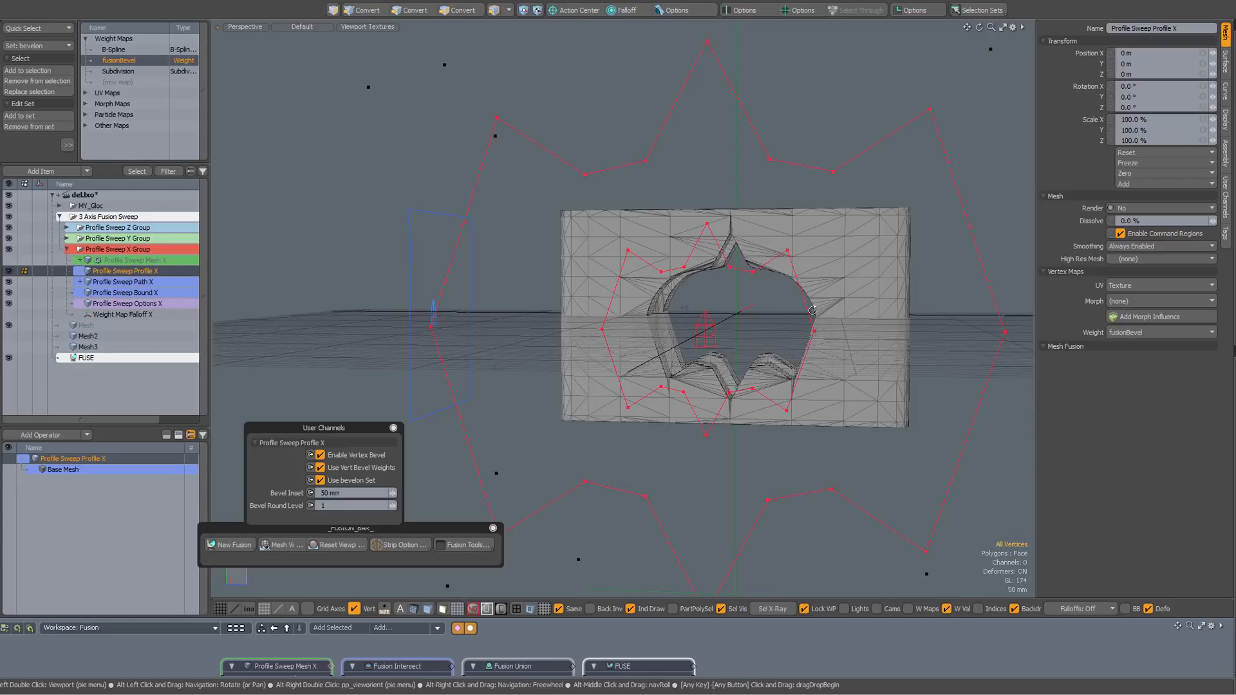
left_click_drag(765, 350, 836, 372, "alt")
scroll(821, 369, "down", 6)
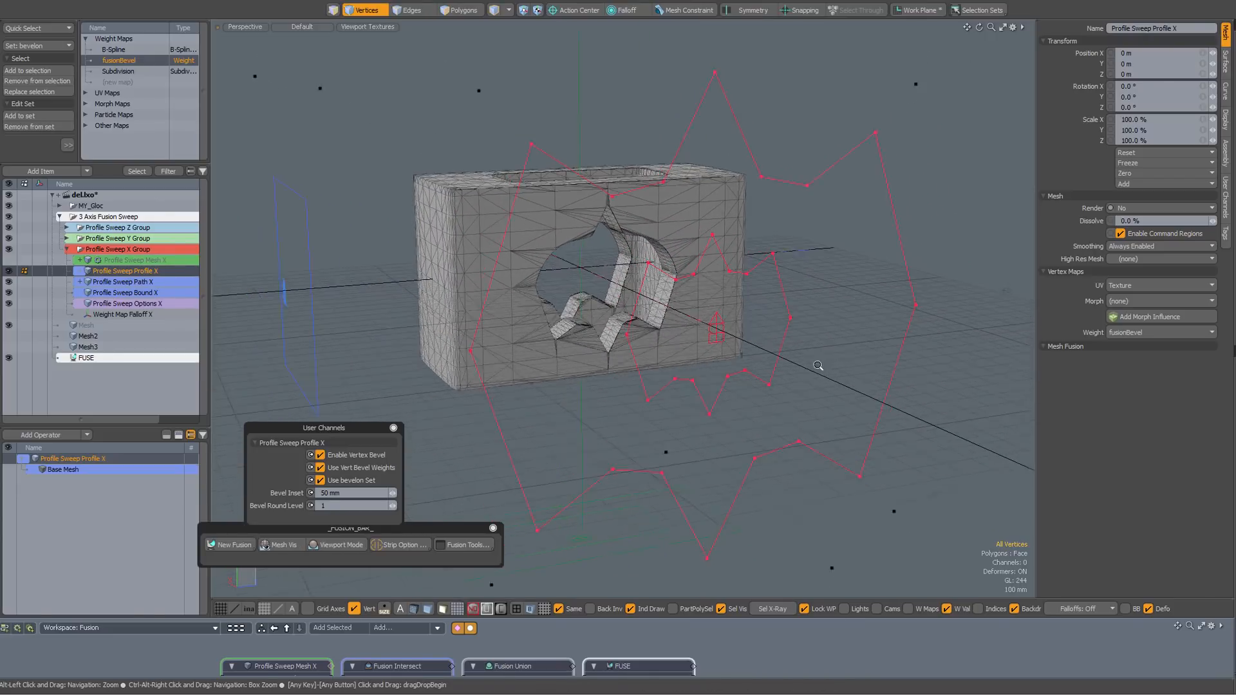
- Duplicate the square polygon of Profile Sweep Profile Z in place, scaling the copy to about 42% and flipping it
left_click_drag(737, 339, 576, 284, "alt+shift")
key("2")
key("3")
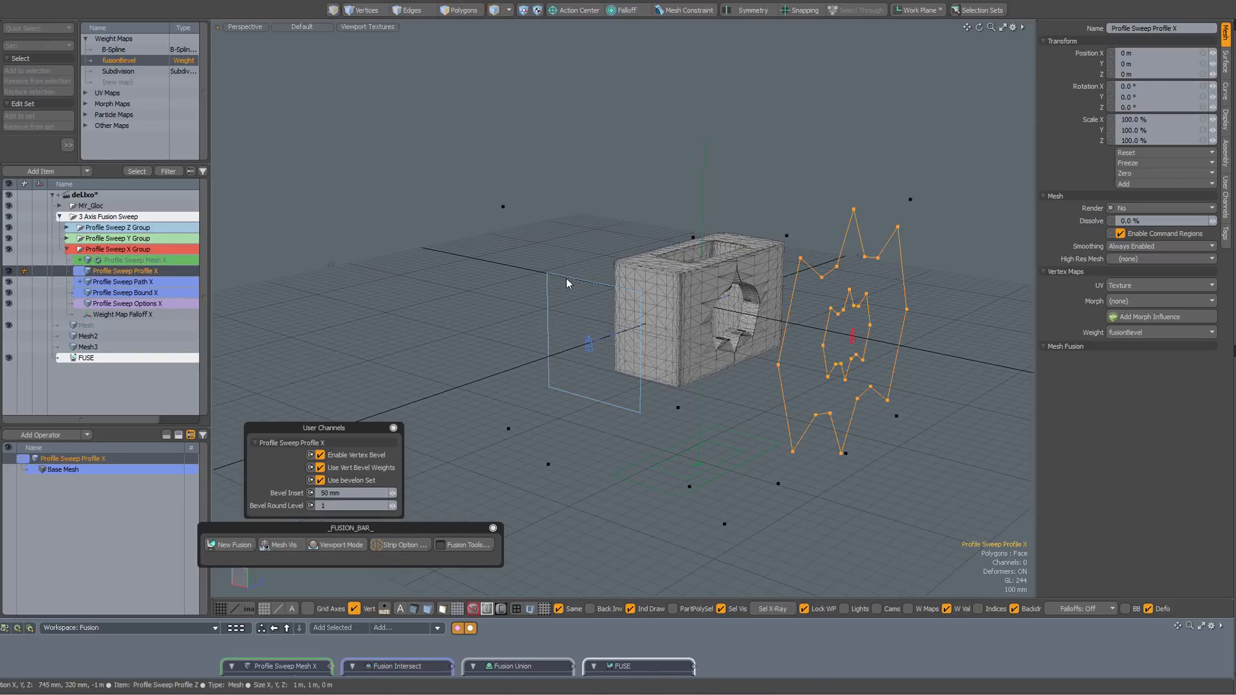
left_click(567, 279)
left_click(587, 315)
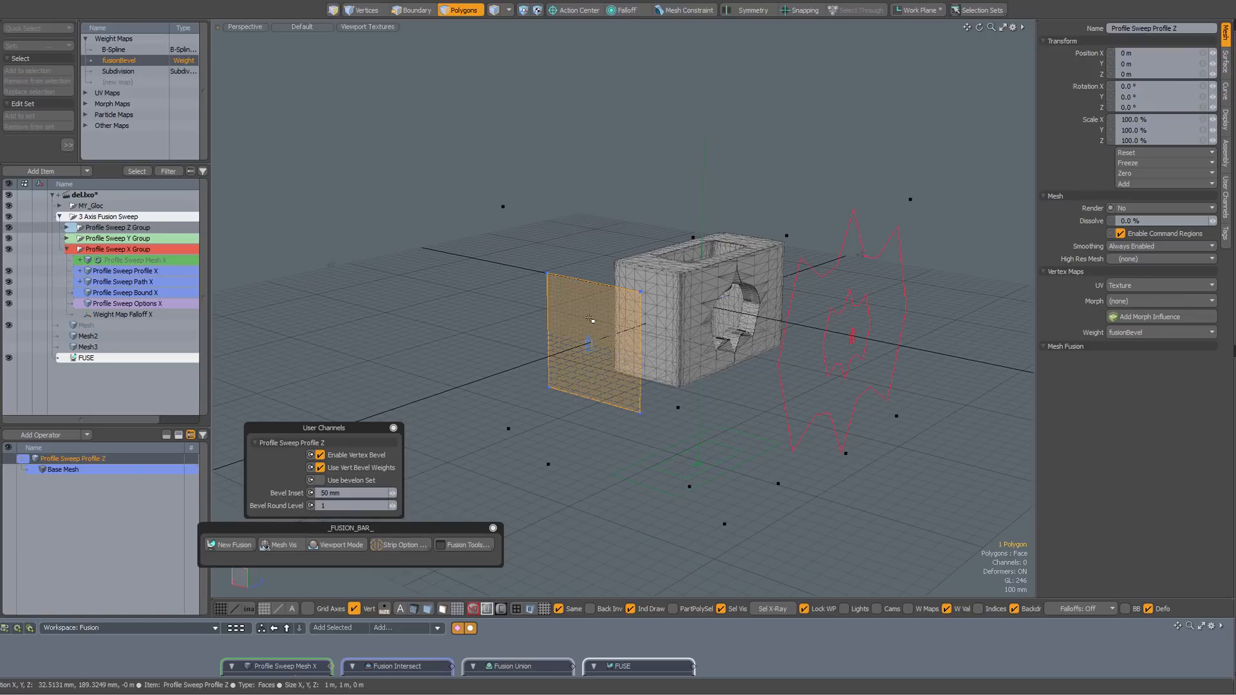
key("y")
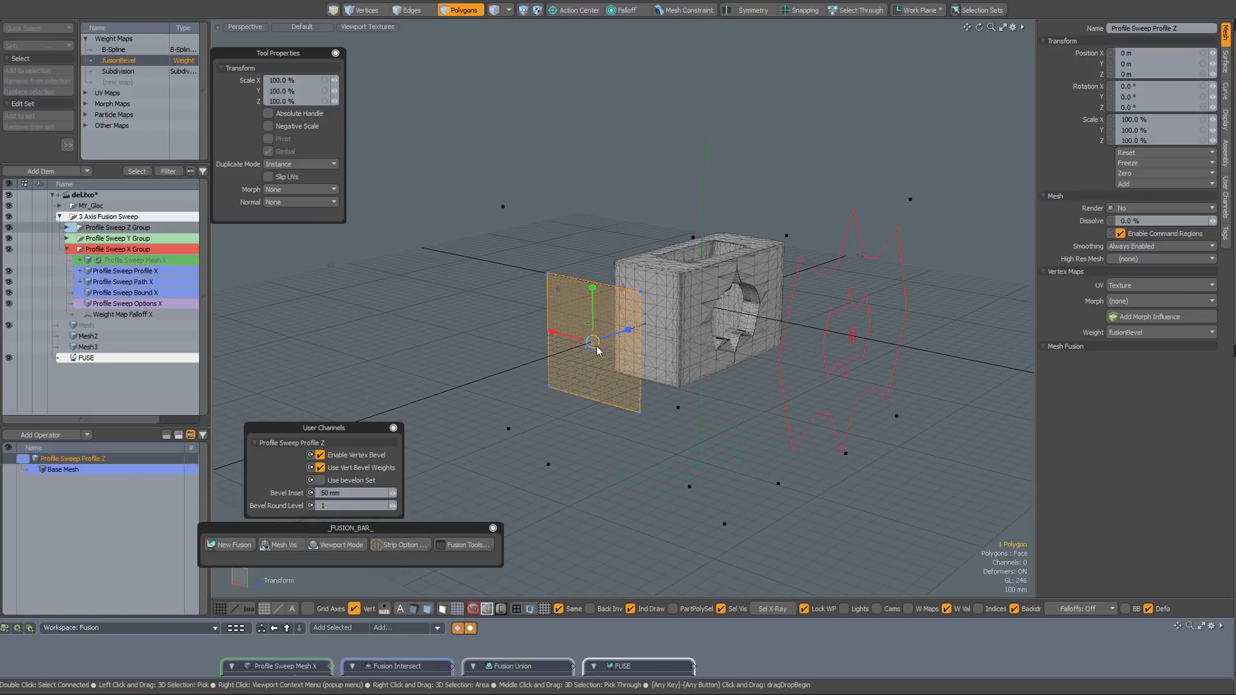
left_click_drag(596, 346, 559, 346)
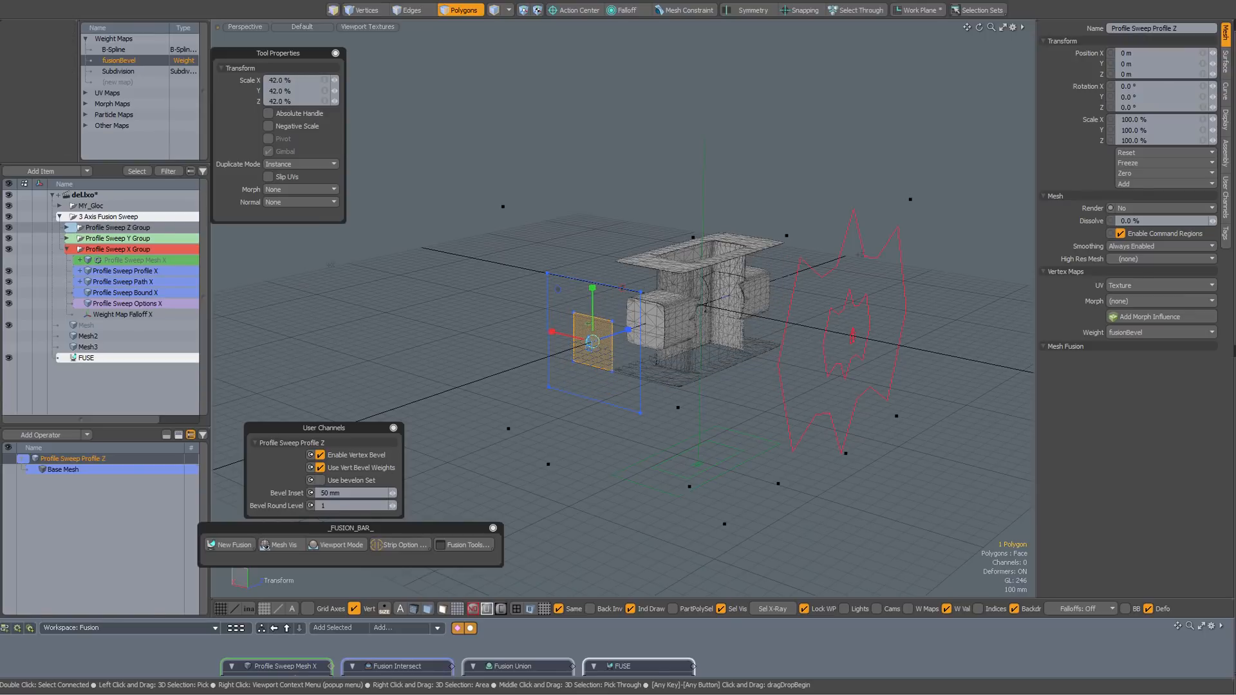
key("space")
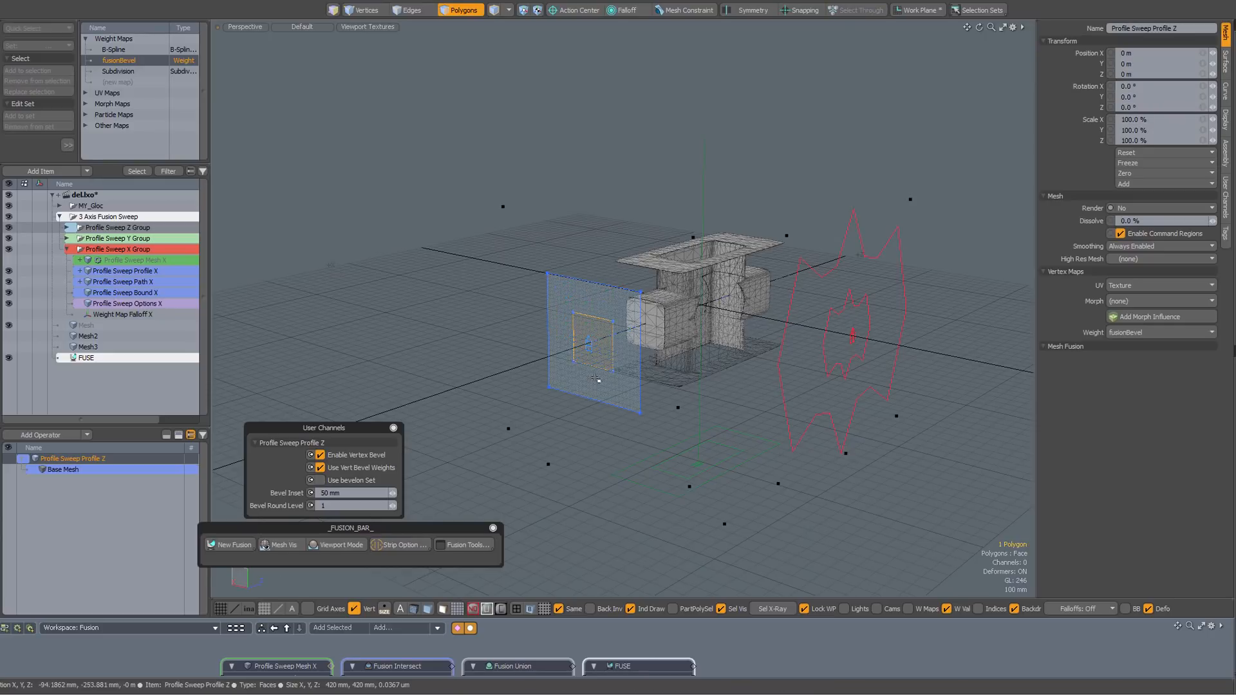
- Subdivide the small inner square of Profile Sweep Profile Z once to turn it into a rounded octagon
left_click(491, 366)
left_click_drag(492, 366, 559, 310, "alt")
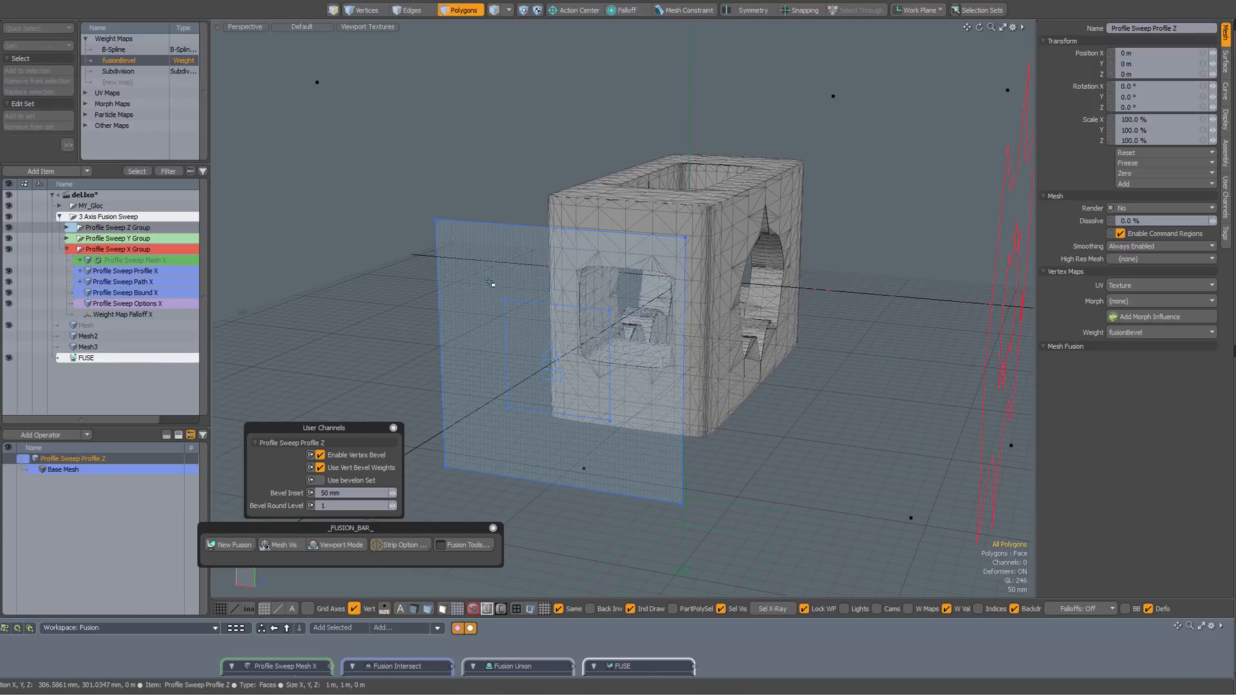
right_click_drag(484, 278, 638, 444)
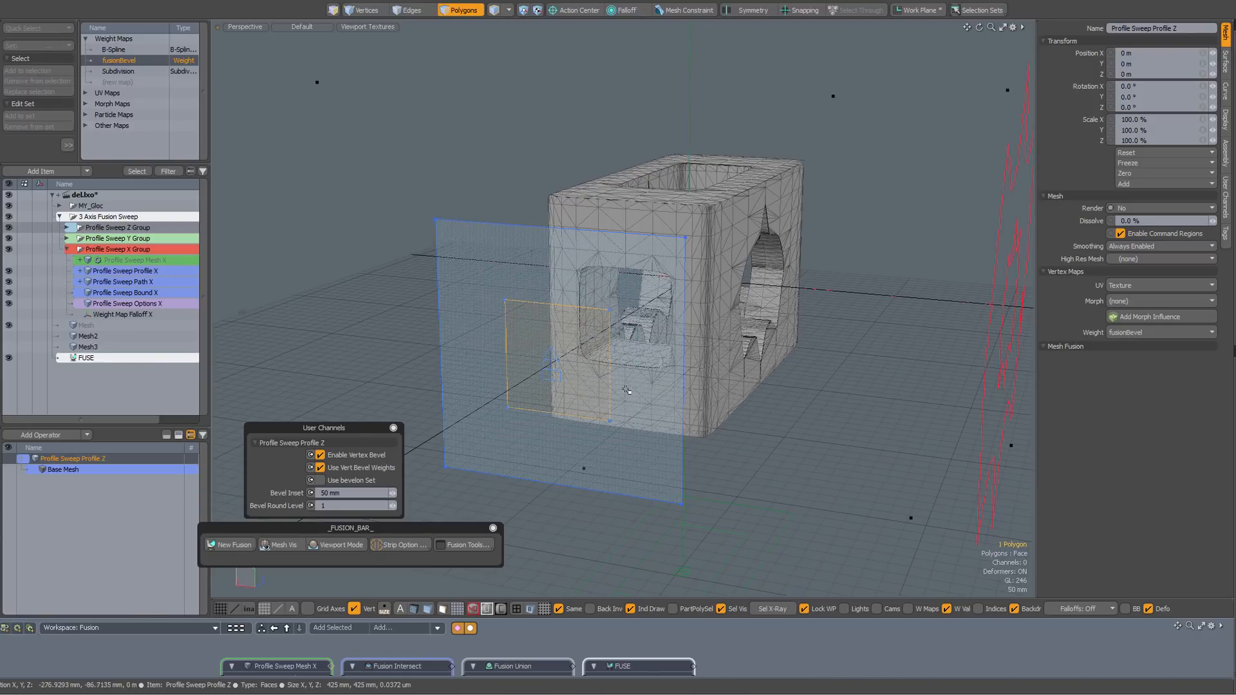
key("d")
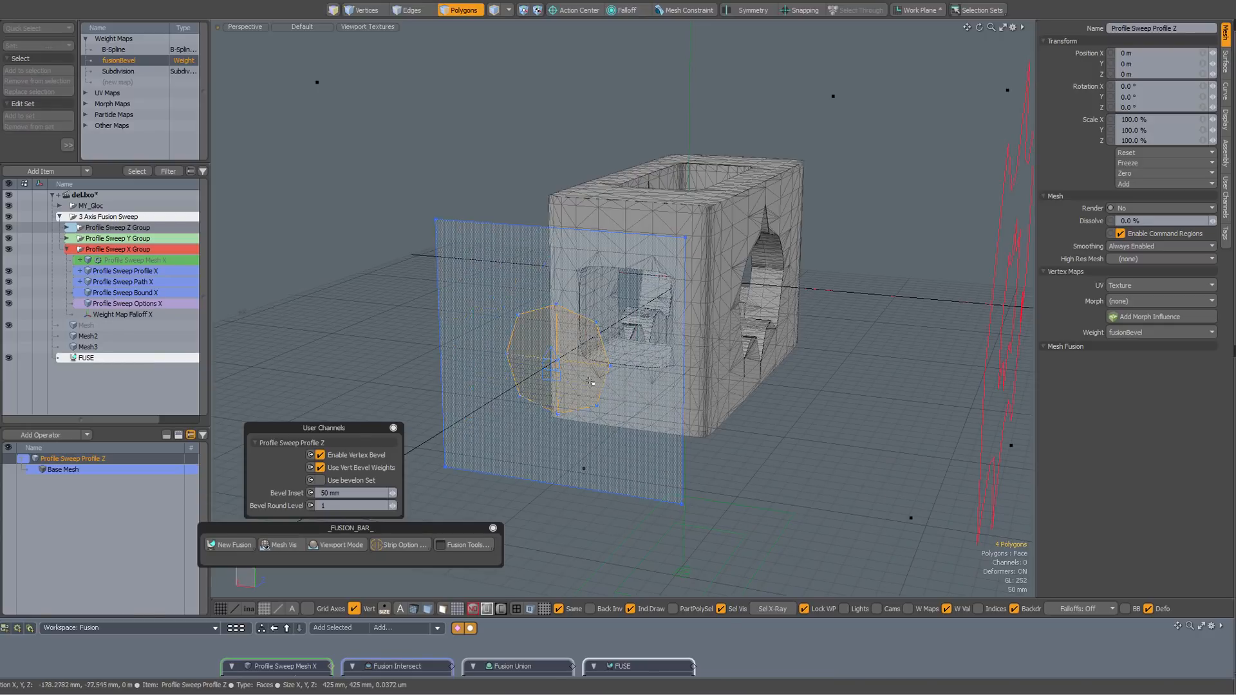
- Quick-select the vertices of Profile Sweep Profile Z that belong to the bevelon selection set
left_click_drag(342, 313, 515, 302, "alt")
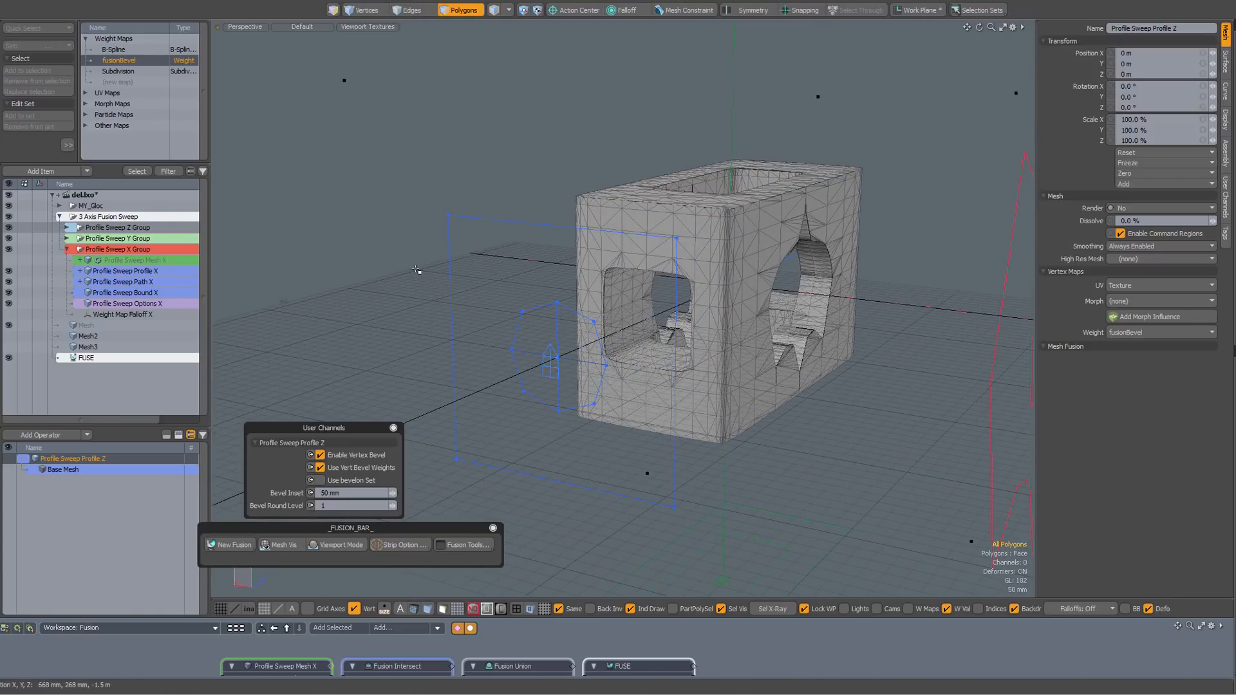
key("1")
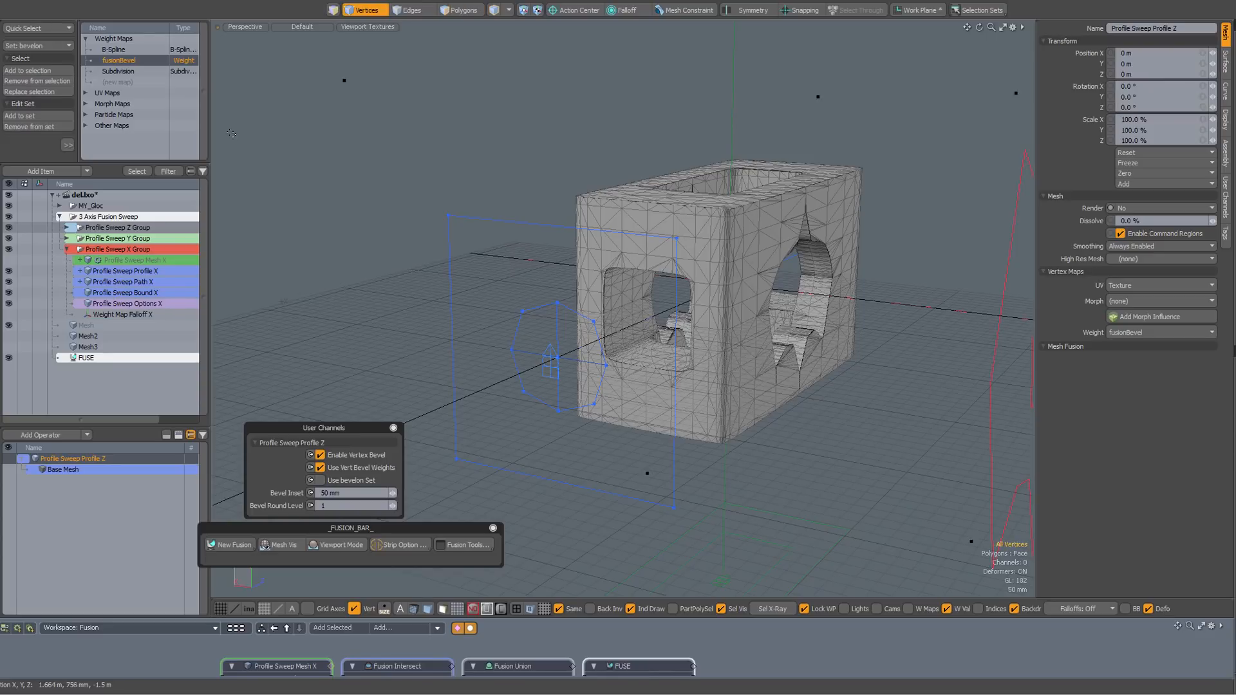
left_click(34, 29)
left_click(34, 30)
left_click_drag(515, 425, 558, 411, "alt")
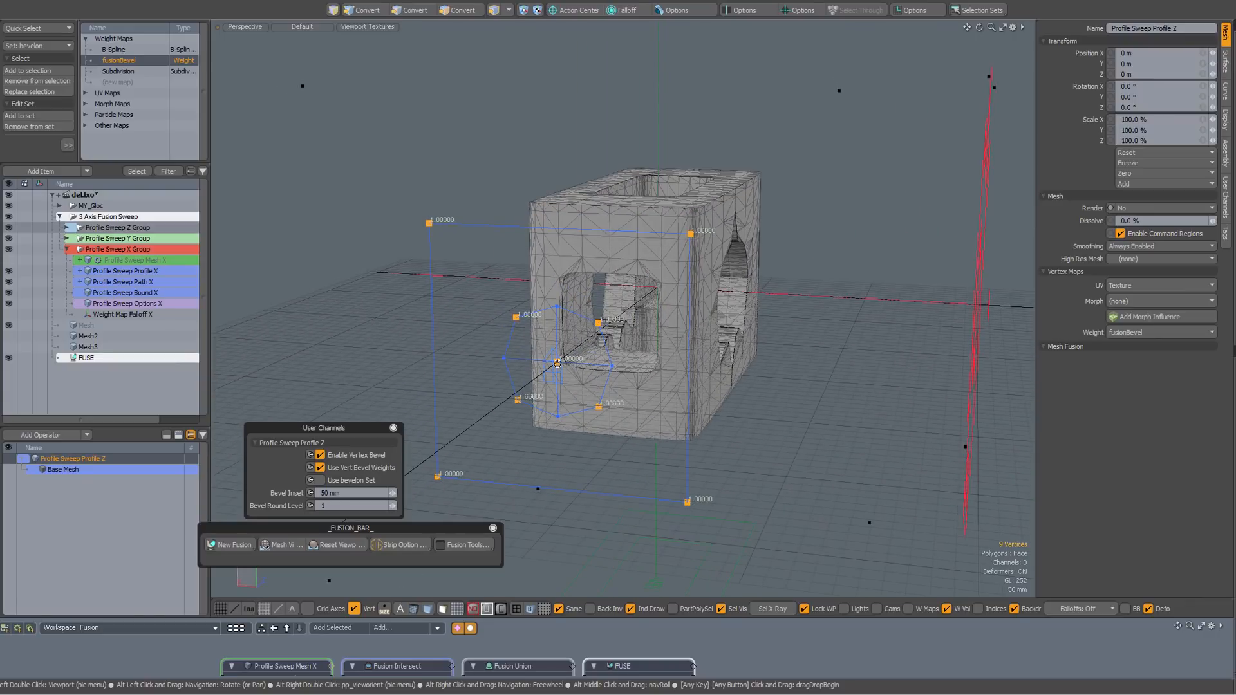
left_click_drag(558, 364, 562, 336, "alt")
- Delete the interior cross edges that subdivision left inside the inner octagon of Profile Sweep Profile Z
key("2")
key("3")
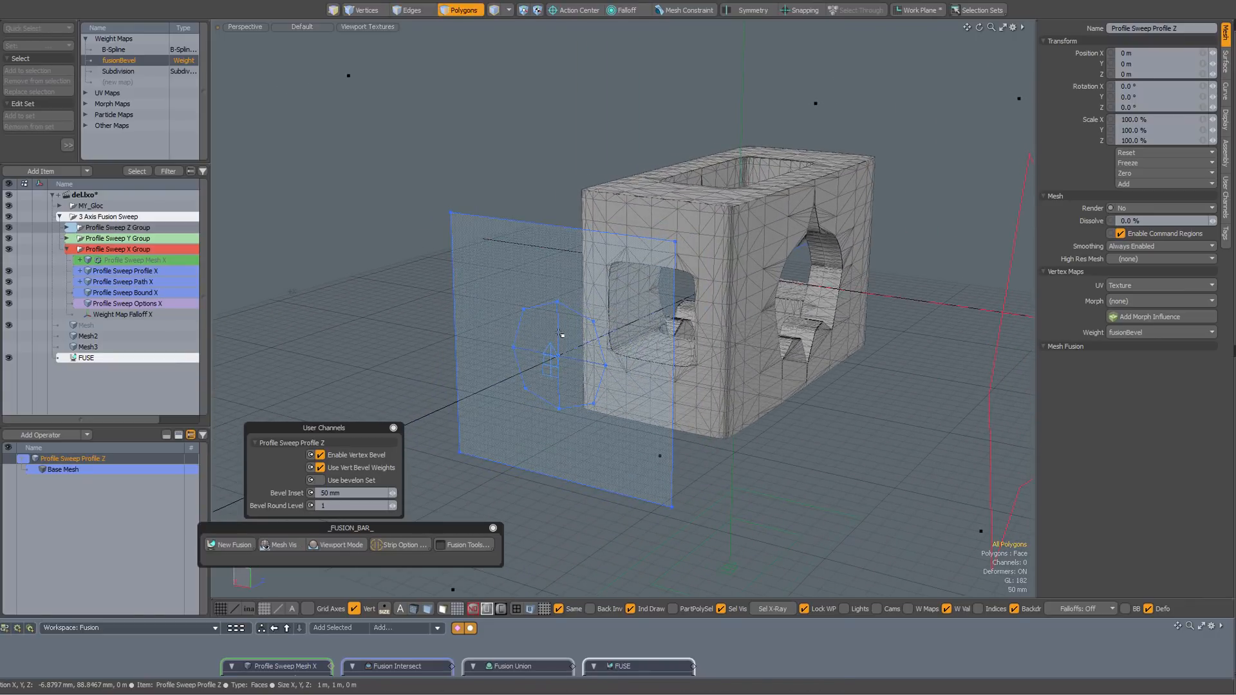
key("2")
key("3")
key("1")
left_click_drag(560, 335, 463, 356, "alt")
key("2")
left_click(620, 335)
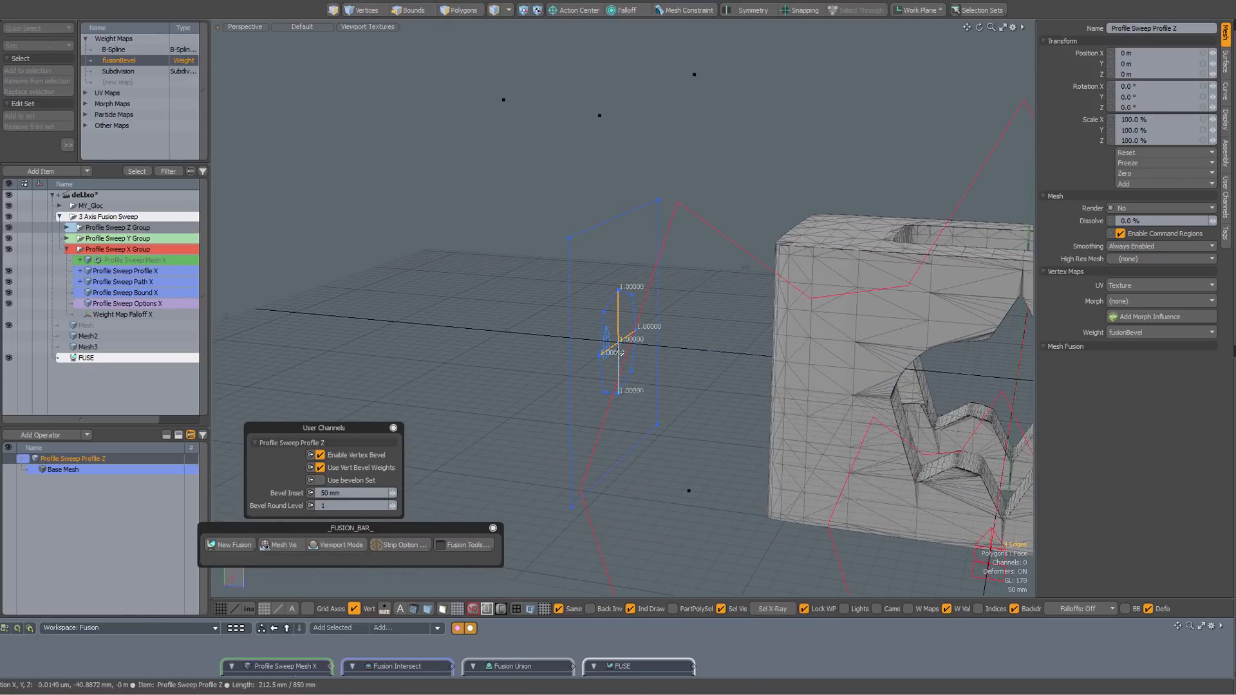
key("Delete")
left_click_drag(621, 353, 381, 236, "alt")
- Choose the bevelon selection set and add all eight vertices of the Z profile's inner octagon to it
key("3")
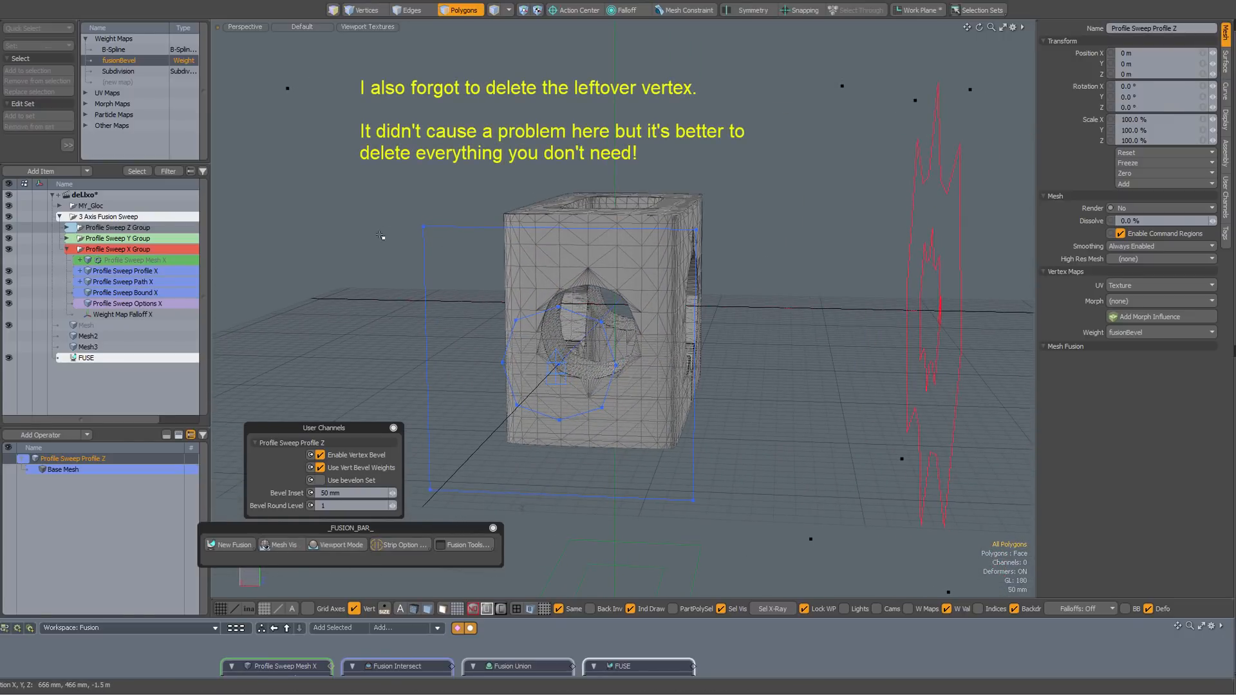
key("1")
left_click(50, 31)
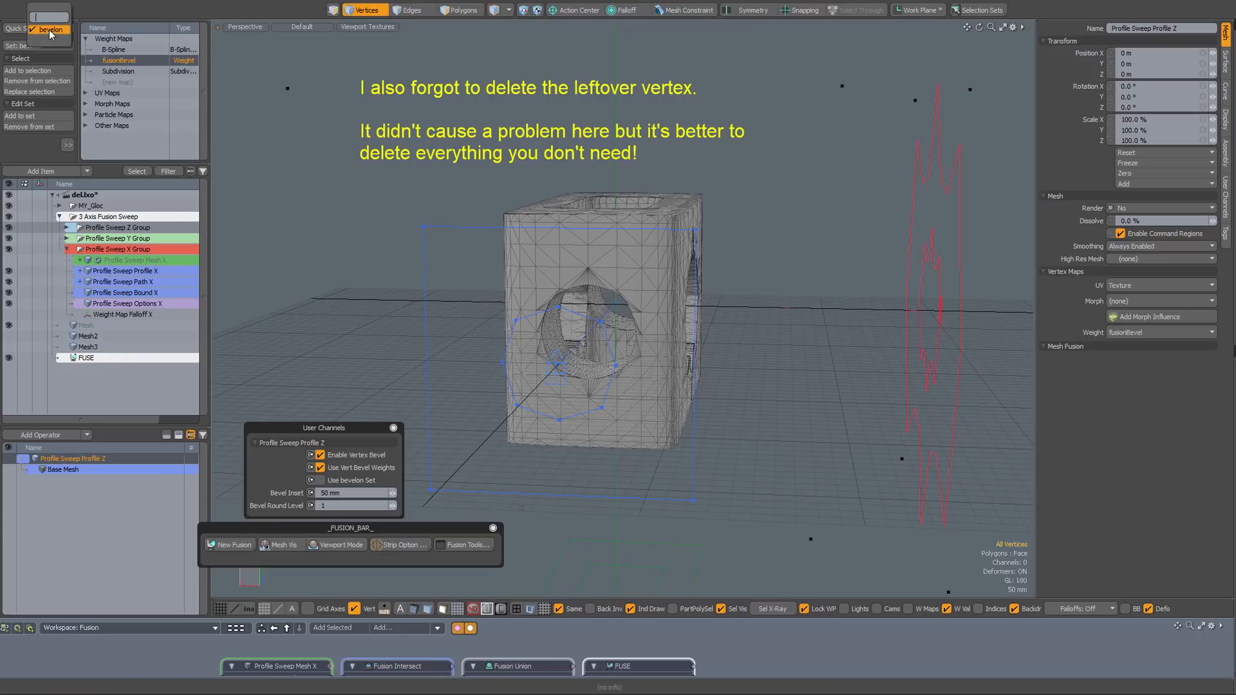
left_click(51, 32)
left_click_drag(529, 418, 575, 283, "alt")
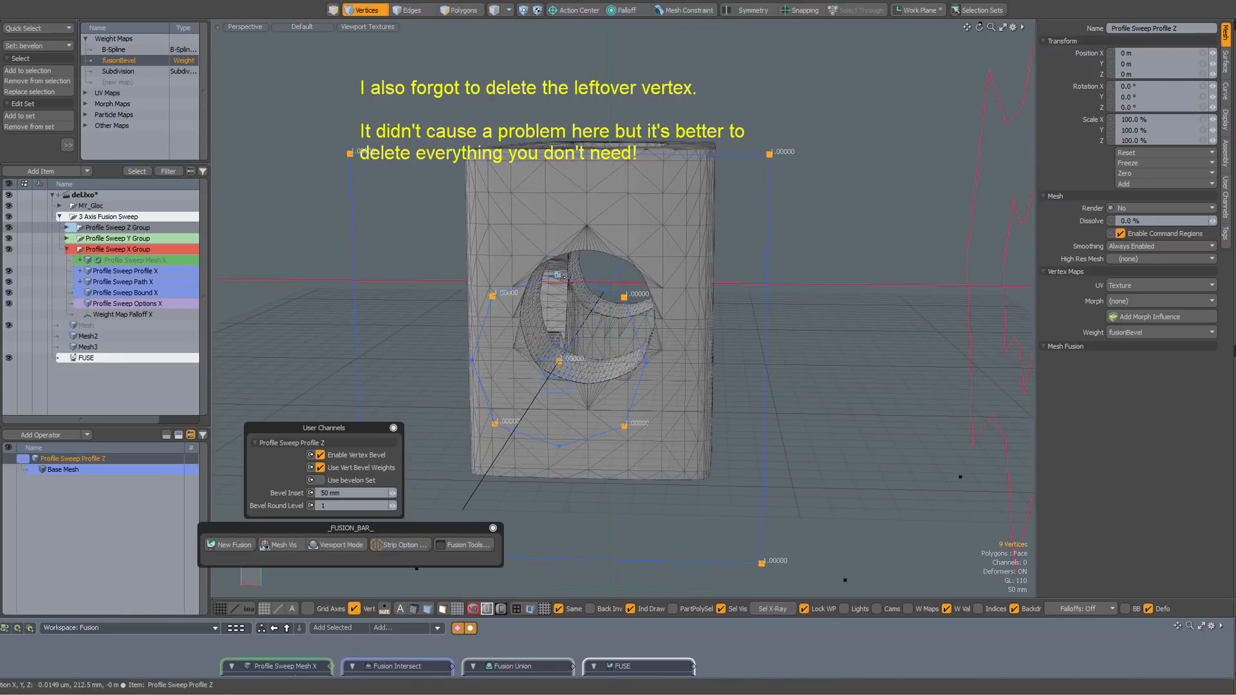
double_click(559, 277)
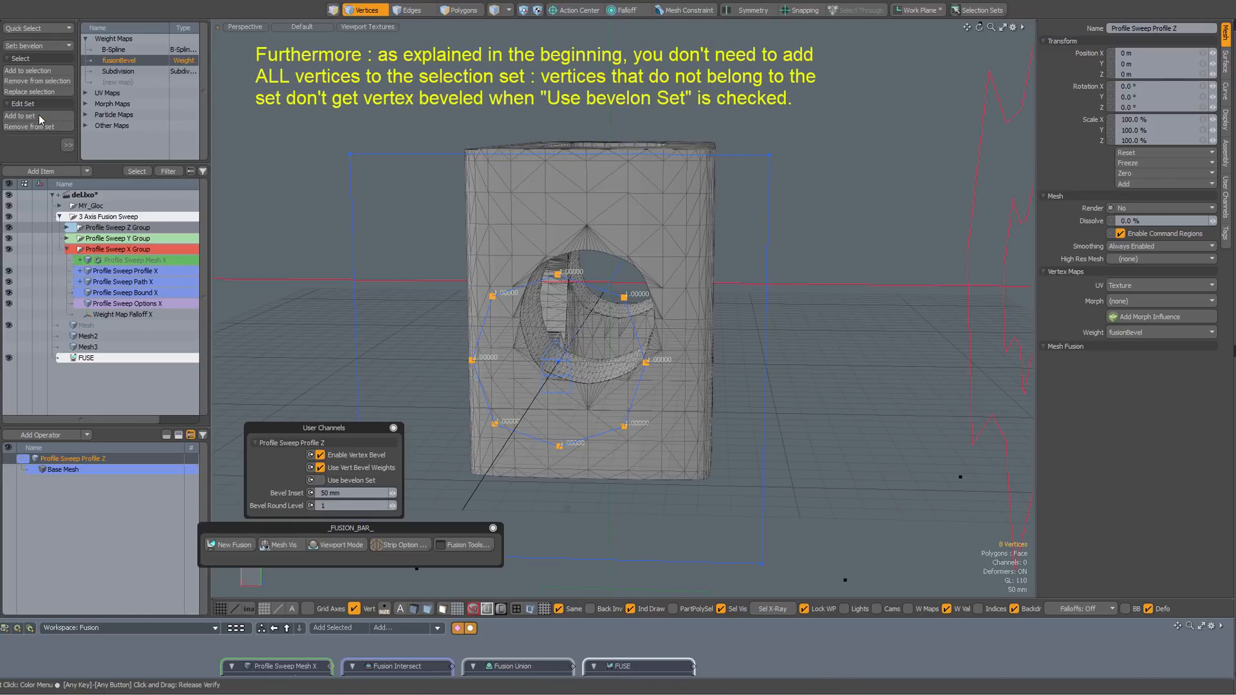
left_click(299, 292)
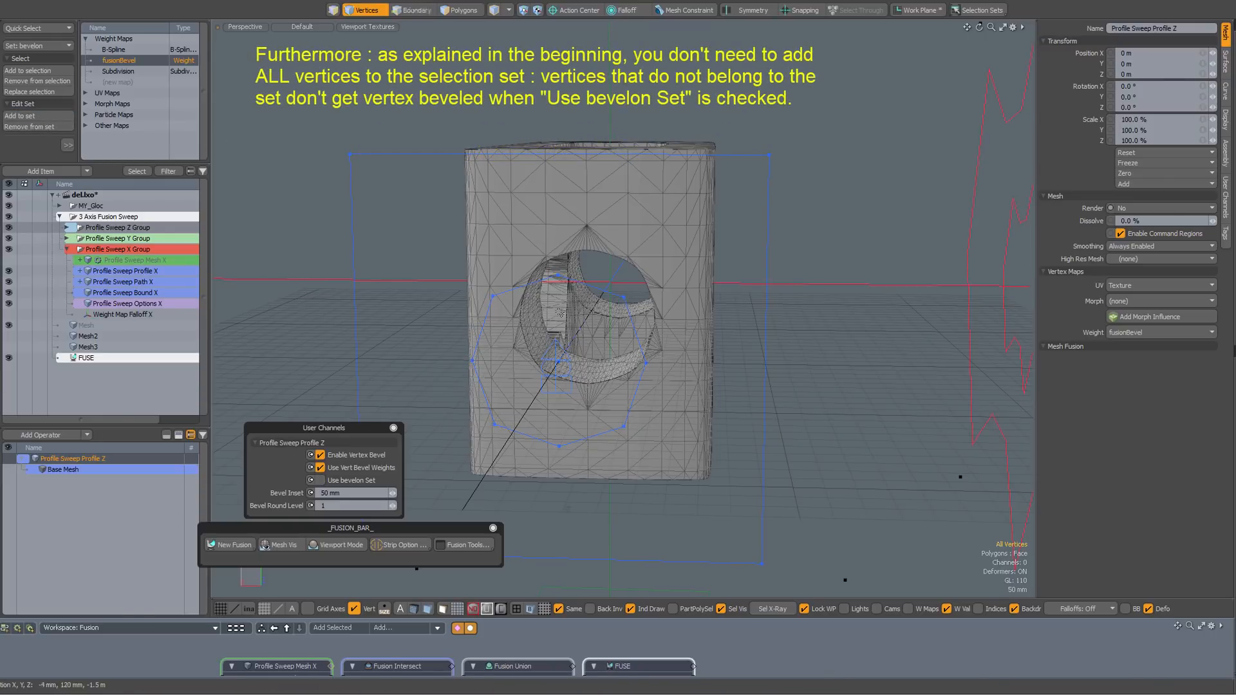
- Apply a 25% fusionBevel vertex map weight to the Z profile's octagon vertices and the leftover centre vertex
left_click_drag(464, 276, 626, 443, "alt")
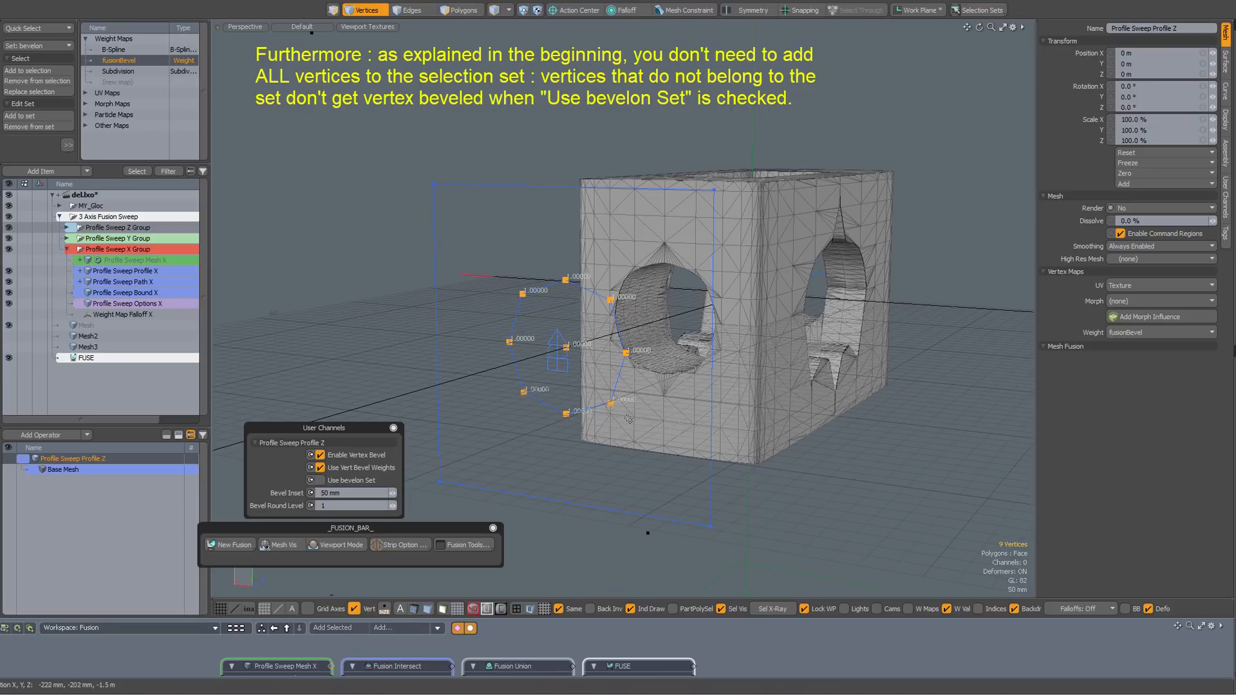
key("ctrl+w")
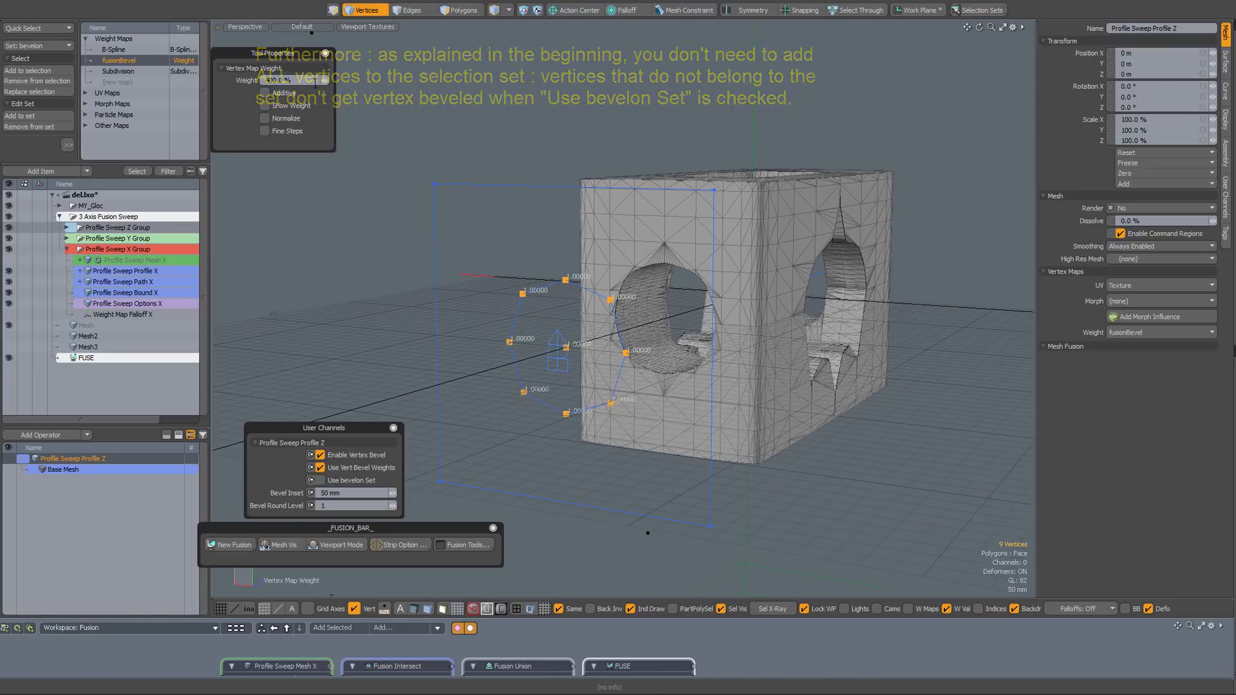
left_click_drag(294, 81, 260, 79)
type("25")
key("Return")
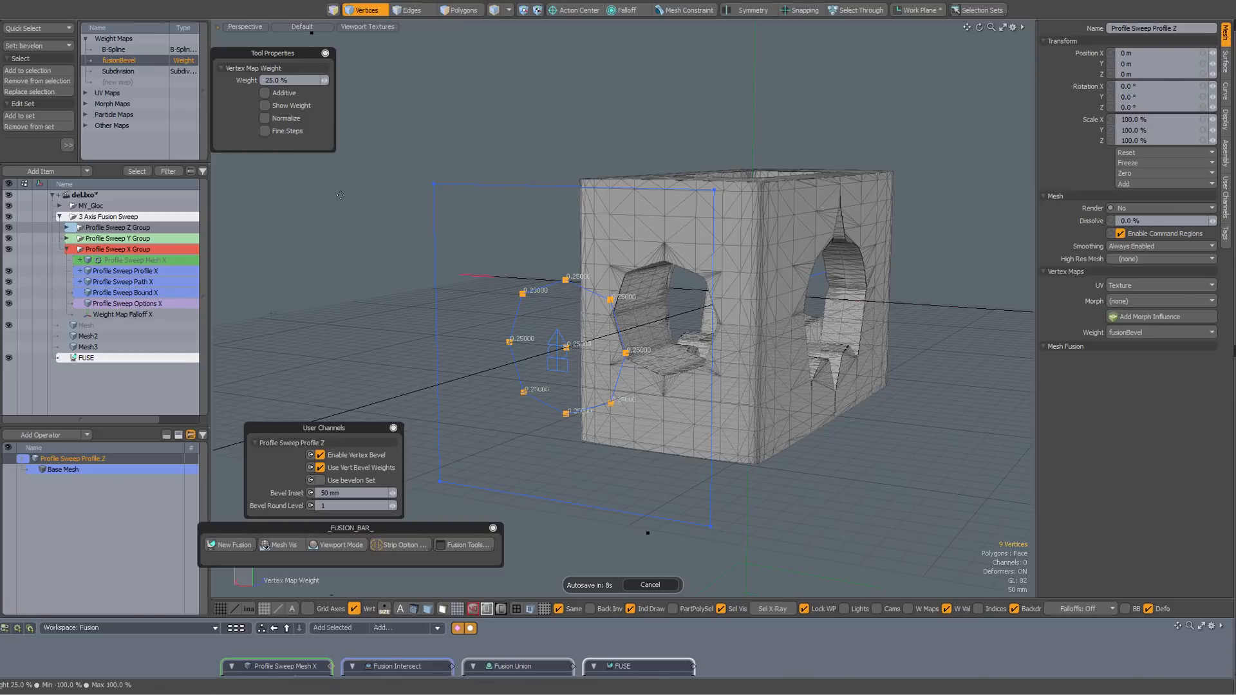
key("q")
left_click_drag(559, 327, 607, 306, "alt")
left_click_drag(632, 293, 709, 369, "alt")
- Turn off vertex display in the viewport and deselect Profile Sweep Profile Z
key("2")
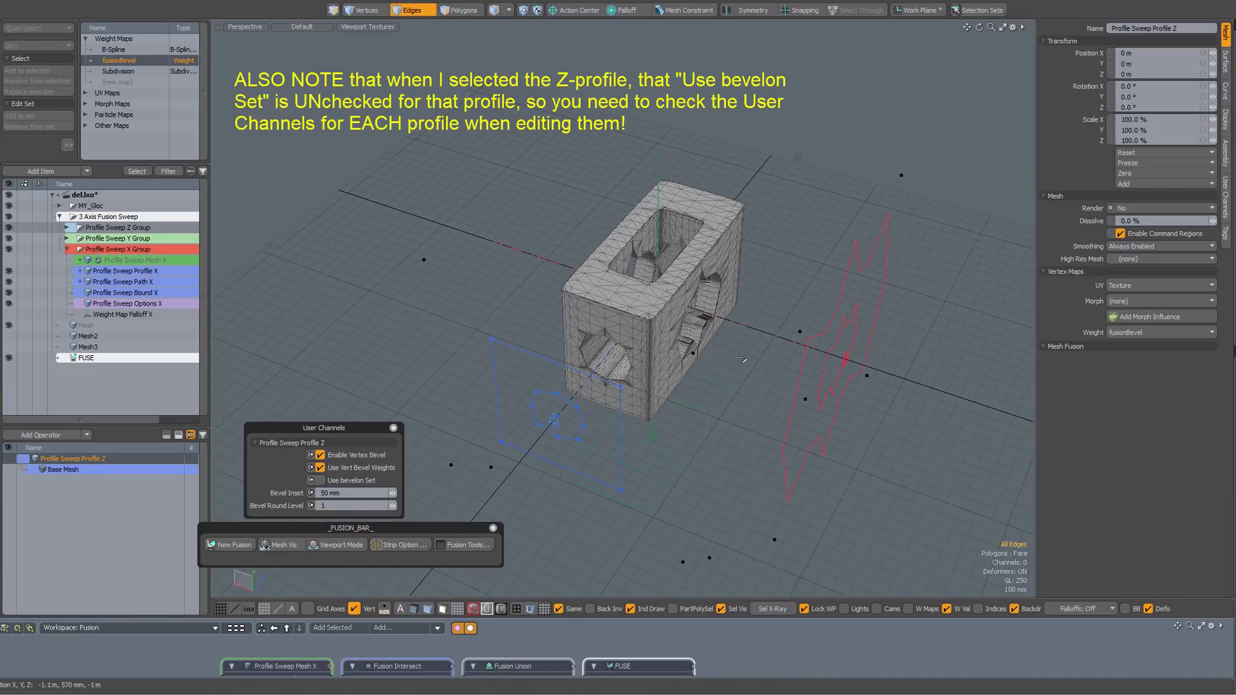
key("ctrl+space")
left_click(781, 336)
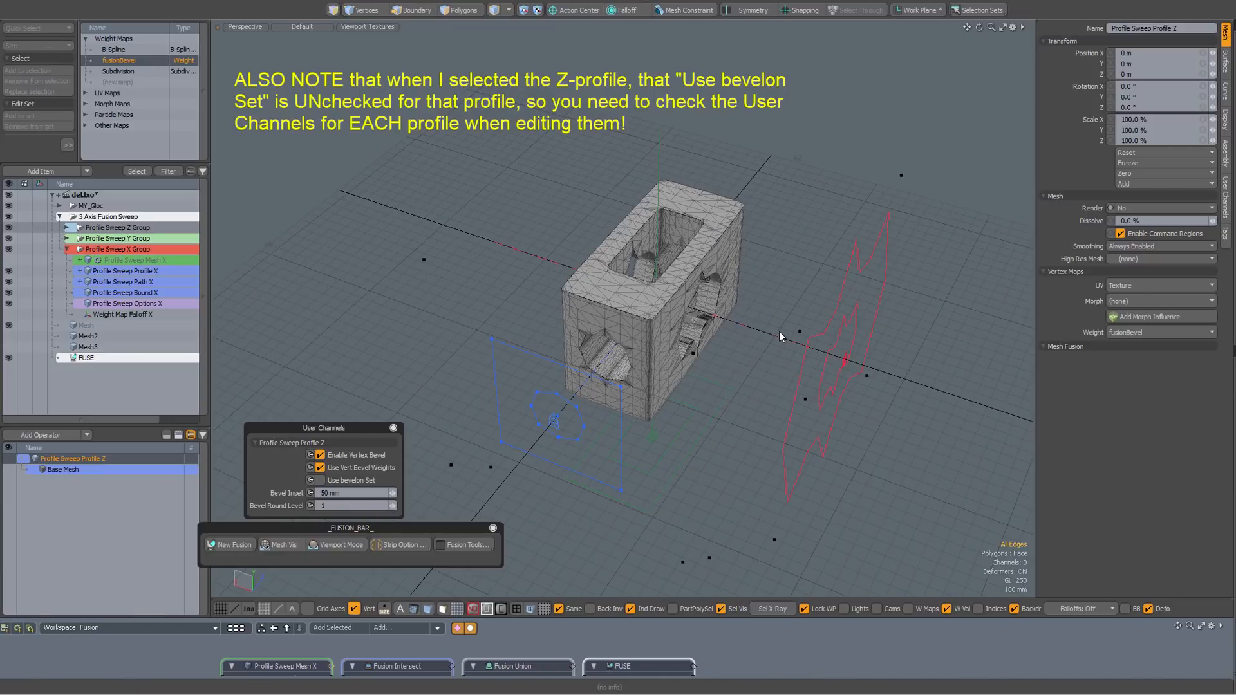
left_click_drag(763, 341, 719, 274, "alt")
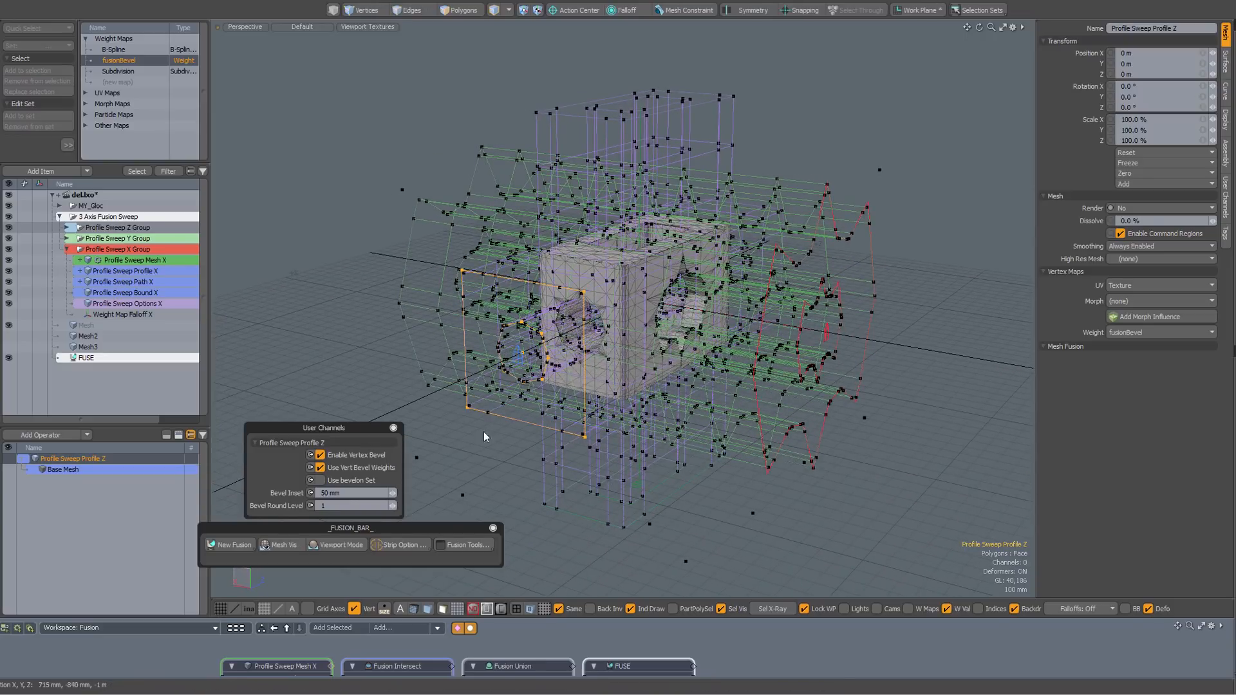
left_click(354, 608)
left_click_drag(751, 354, 742, 300, "alt")
key("ctrl+alt+space")
left_click(808, 261)
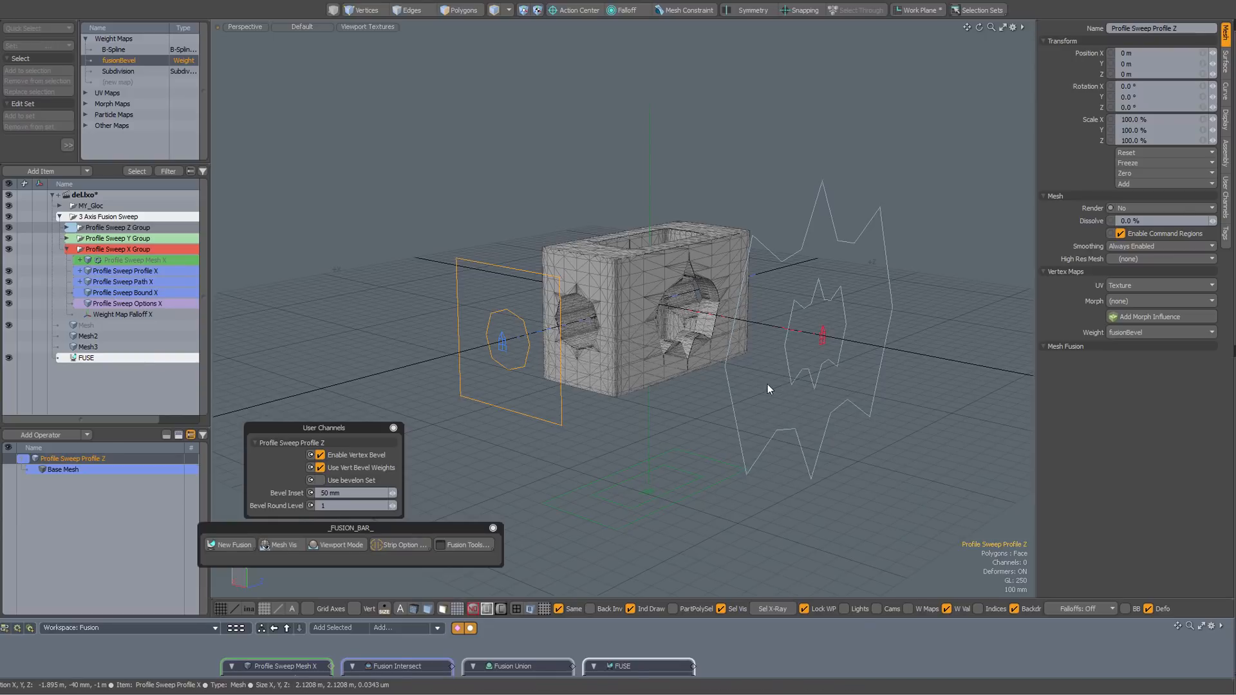
left_click(749, 192)
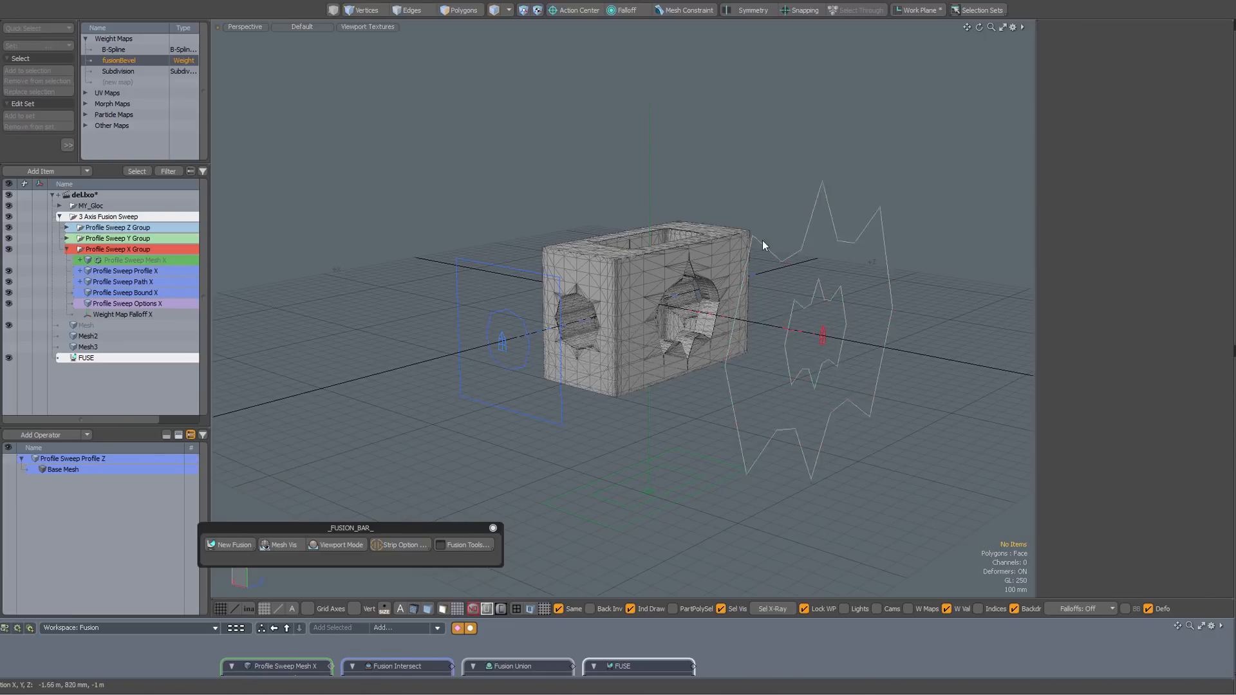
- Select the Profile Sweep Profile X mesh and switch to vertex selection mode
left_click_drag(783, 269, 815, 274, "ctrl+alt")
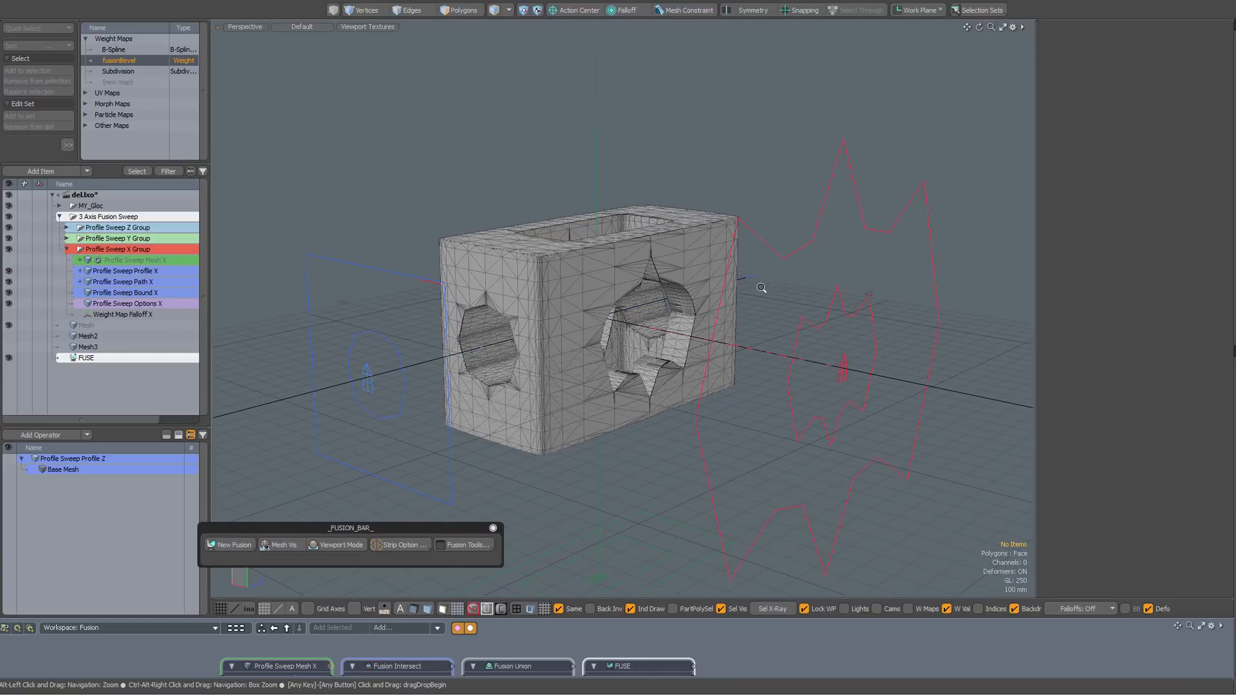
left_click_drag(760, 287, 737, 304, "alt")
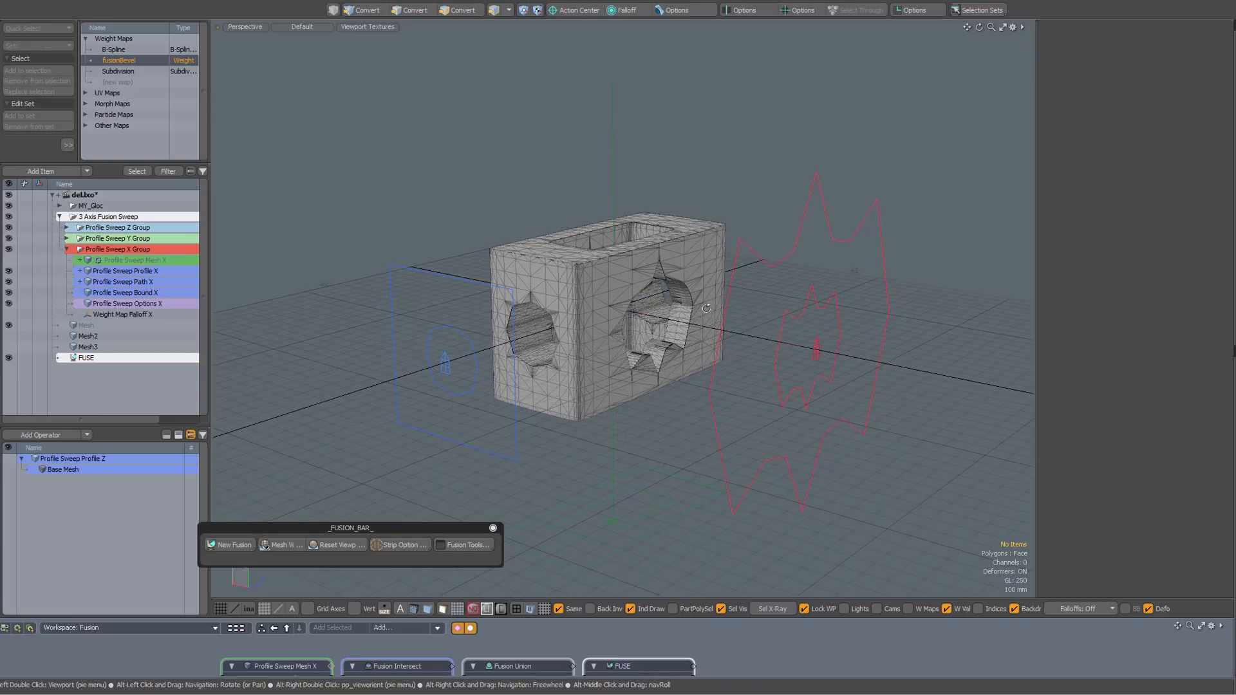
left_click_drag(572, 298, 759, 304, "alt")
left_click(759, 303)
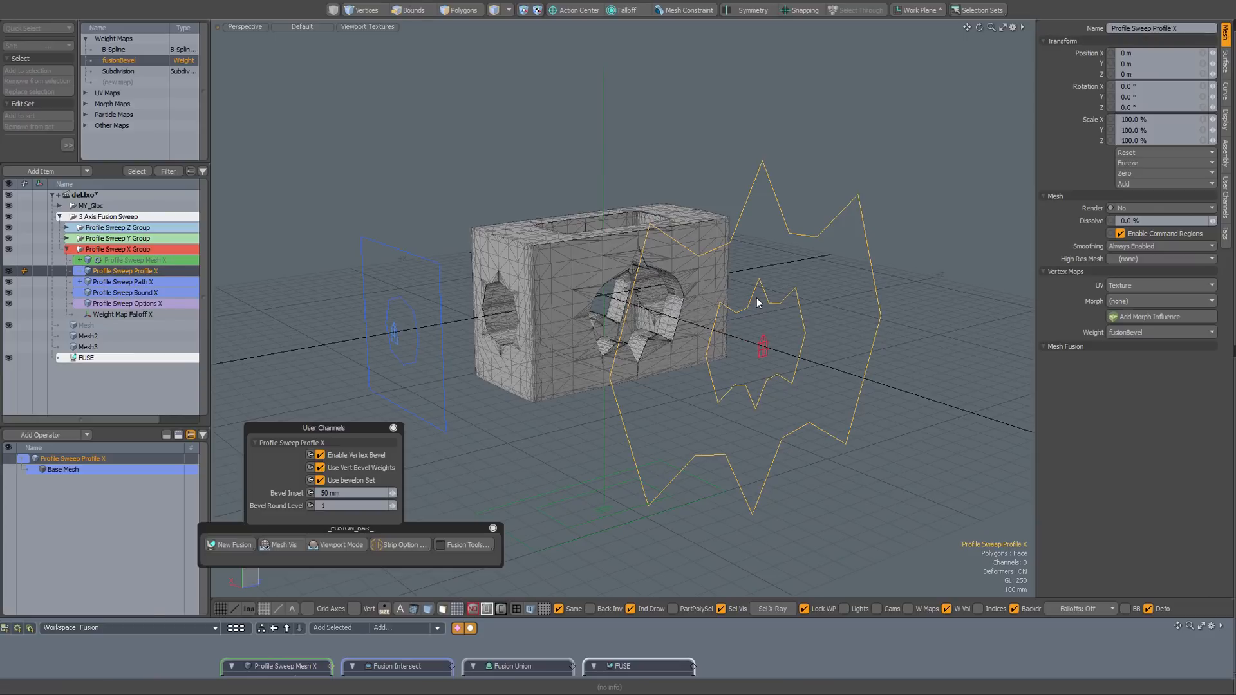
key("2")
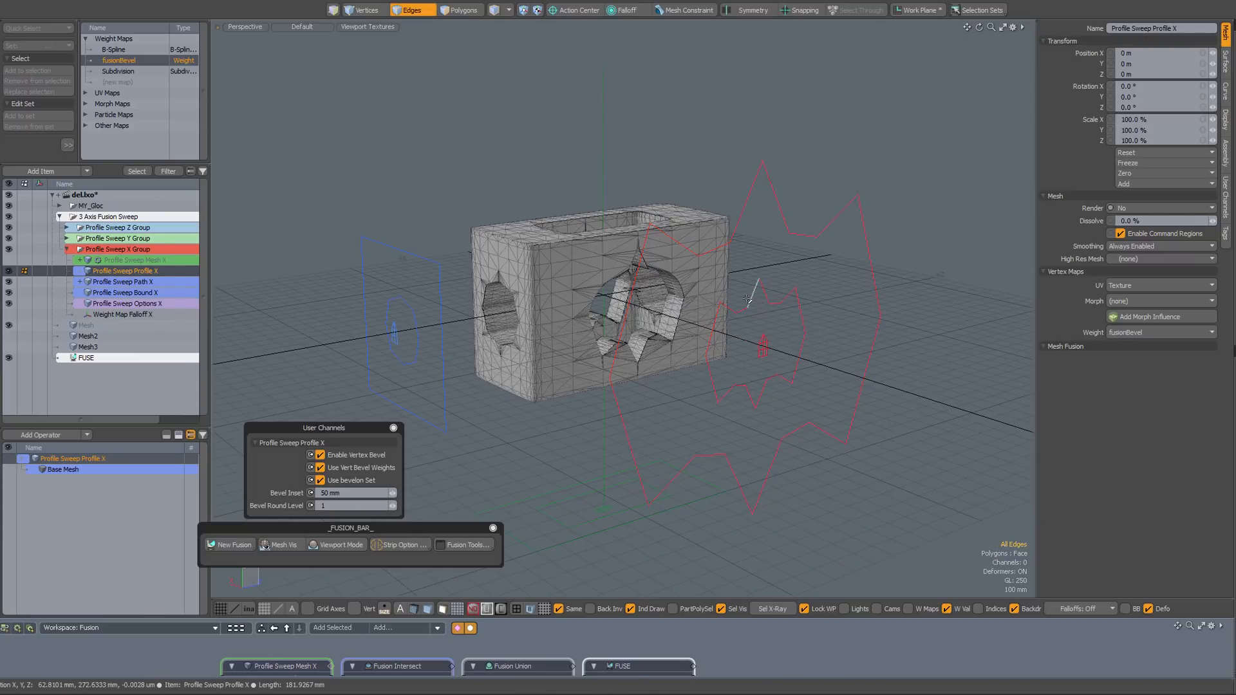
key("3")
key("1")
- Examine the fused block's X and Z openings against their nested profile outlines from several angles
left_click_drag(747, 299, 739, 265, "alt")
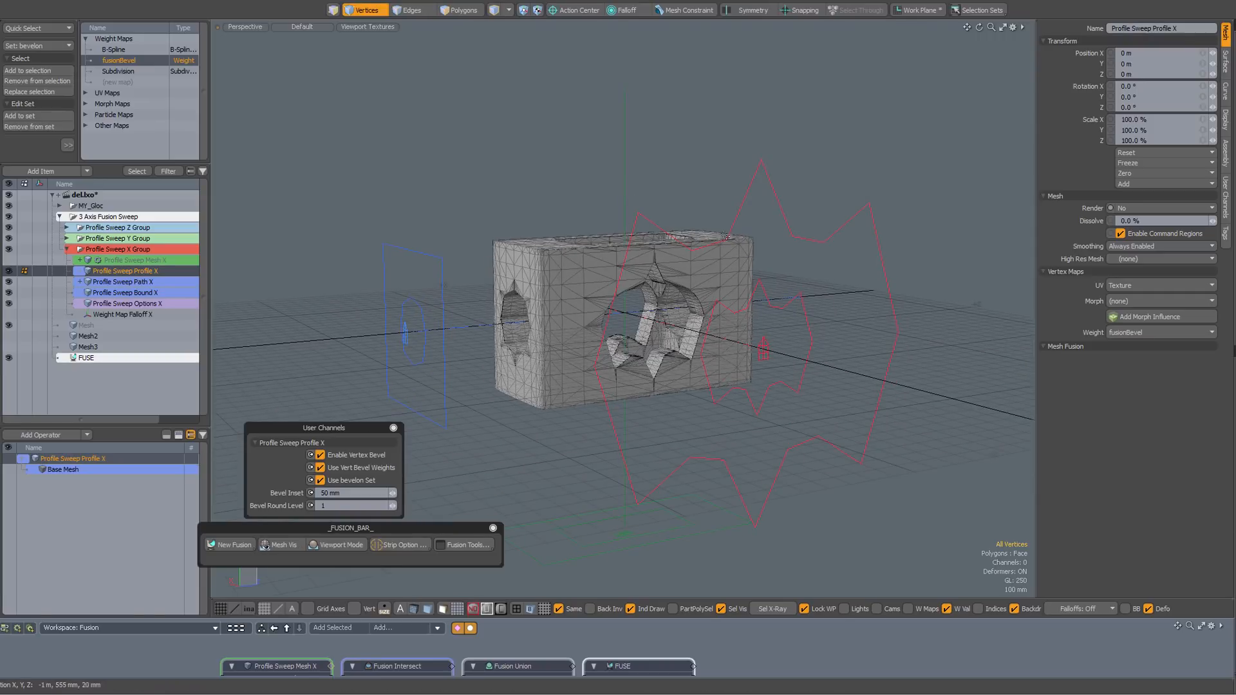
left_click_drag(695, 258, 592, 300, "alt")
left_click_drag(711, 291, 670, 265, "alt+shift")
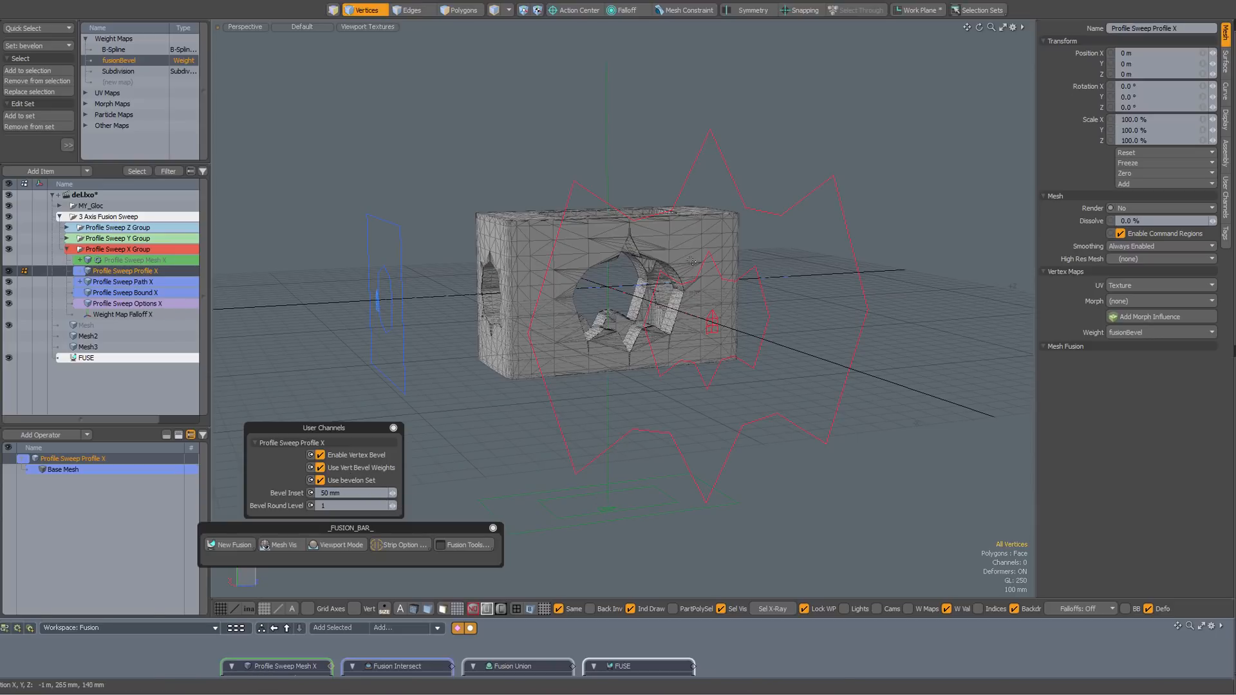
left_click_drag(579, 310, 696, 329, "alt")
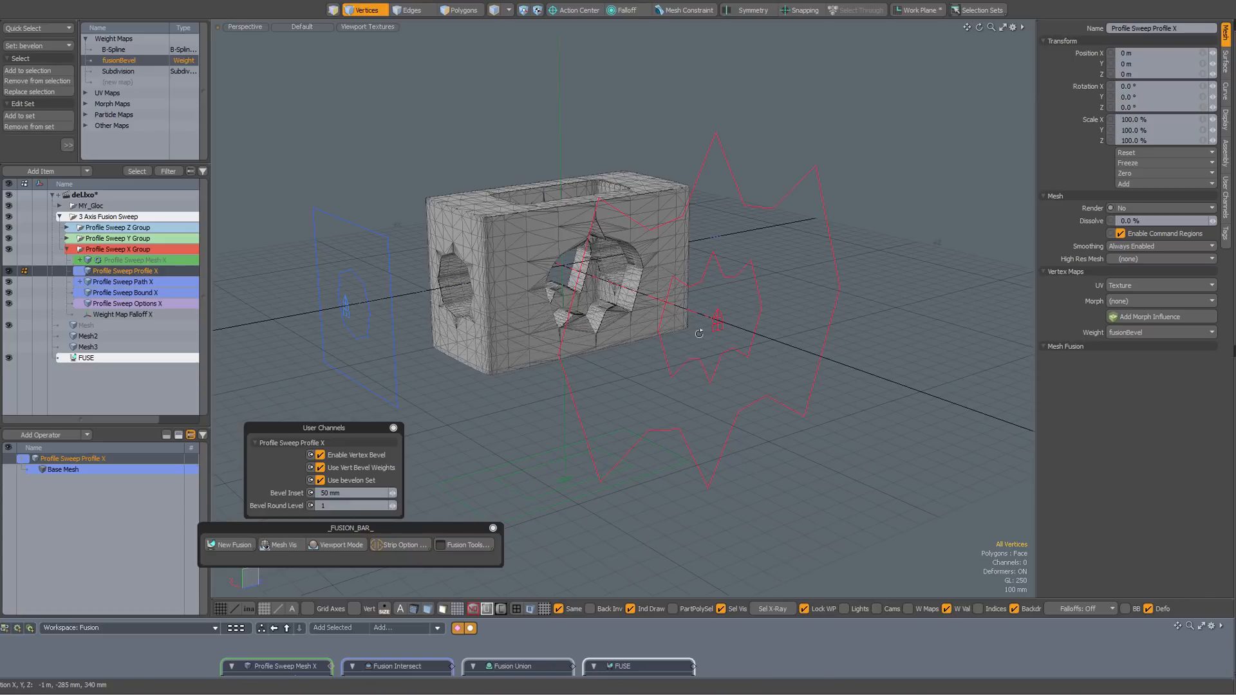
mouse_move(699, 334)
left_mouse_down("alt")
mouse_move(664, 312)
mouse_move(692, 322)
left_mouse_up("alt")
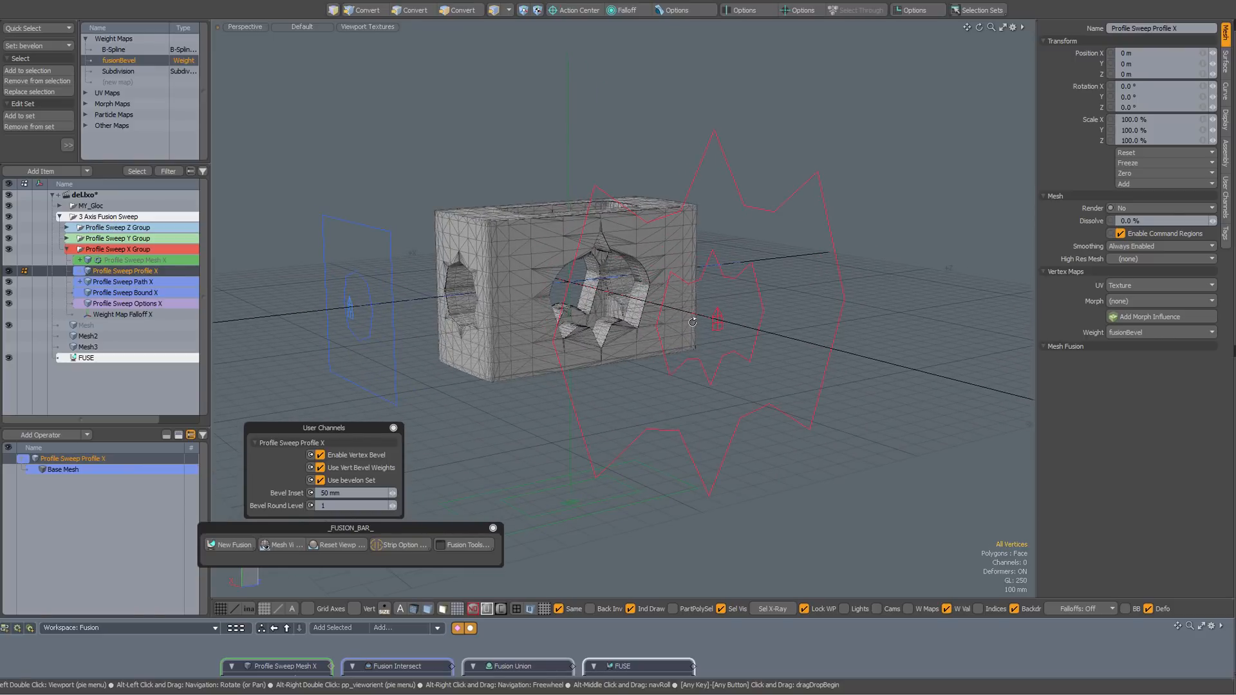
mouse_move(692, 322)
left_mouse_down("alt")
mouse_move(818, 360)
mouse_move(694, 344)
left_mouse_up("alt")
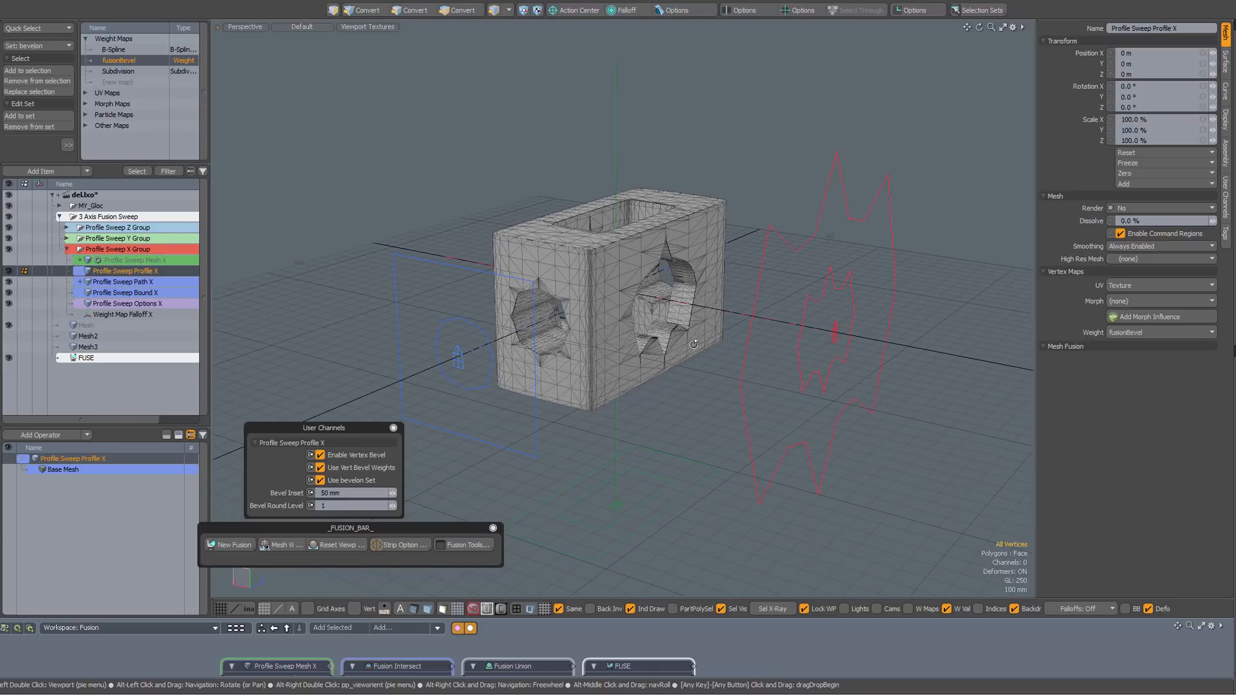
key("1")
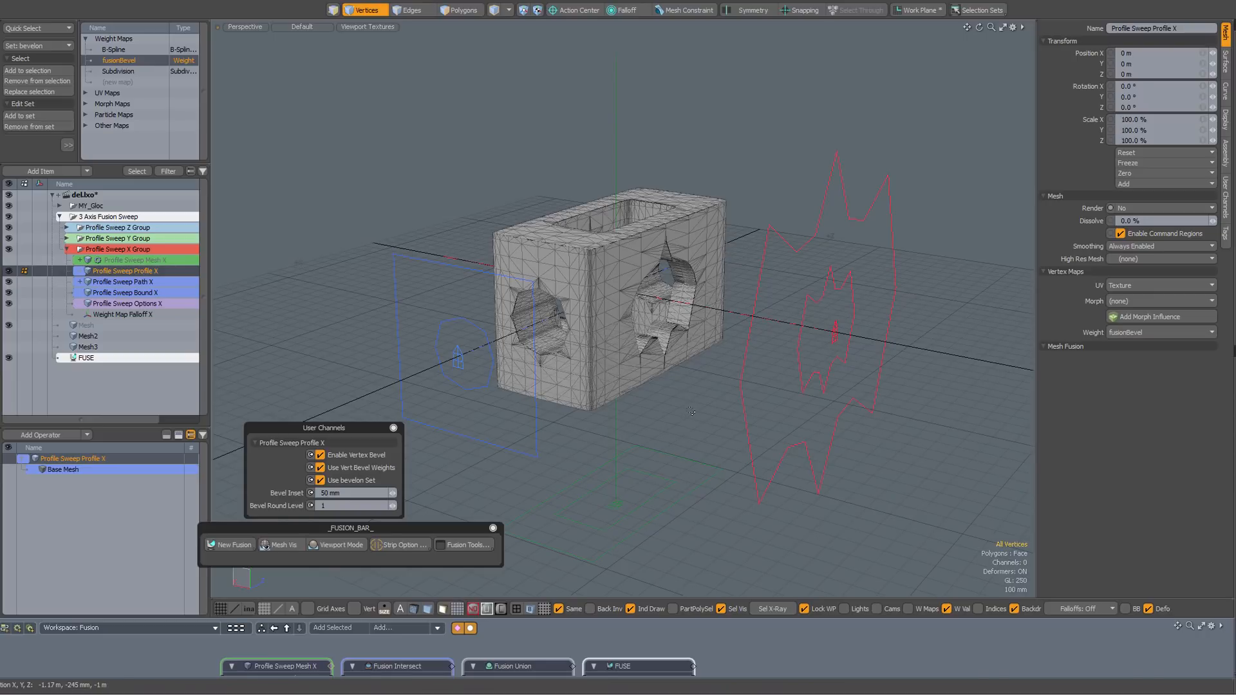